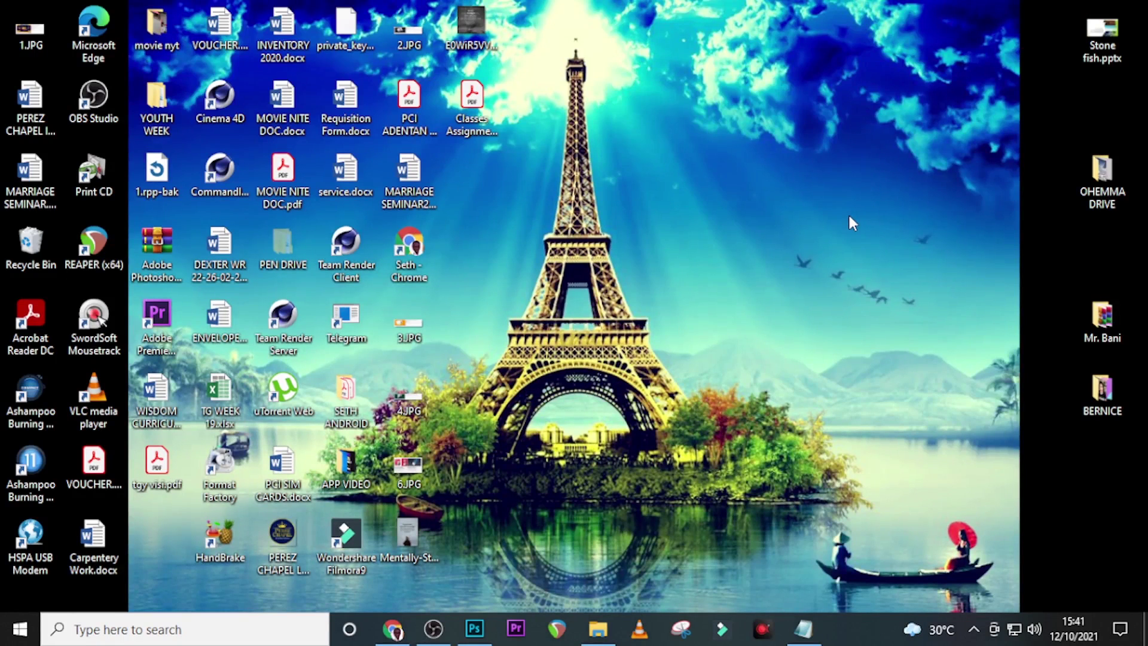
- Switch to Photoshop and set up a new document of 1500 x 1500 pixels at 72 pixels/inch
left_click(474, 629)
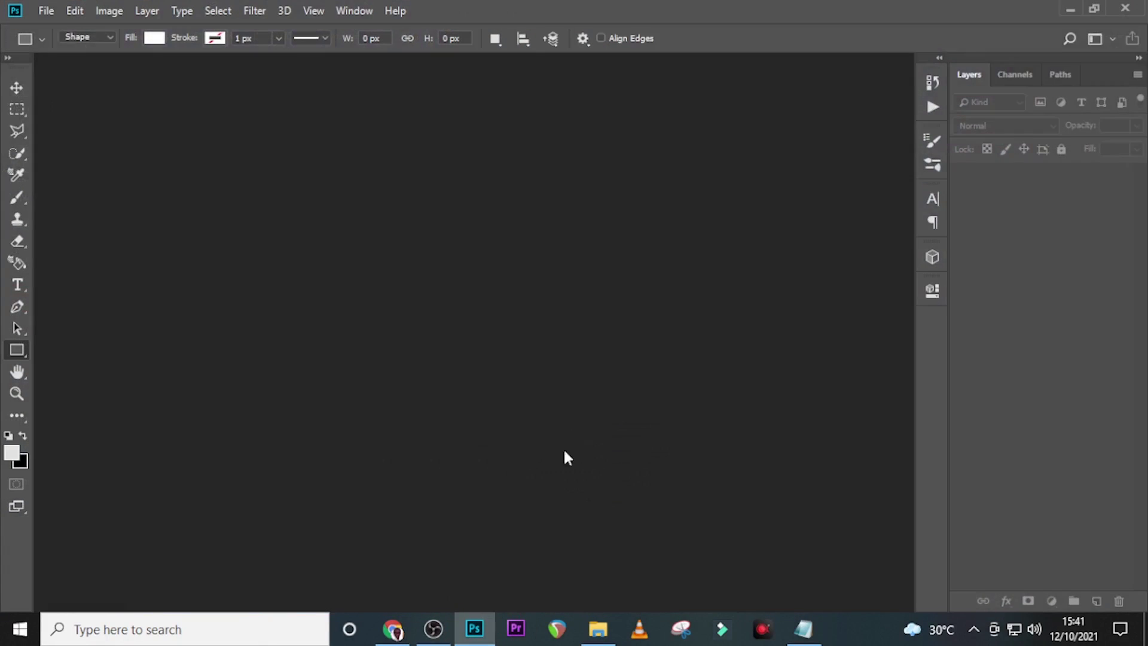
key("ctrl+n")
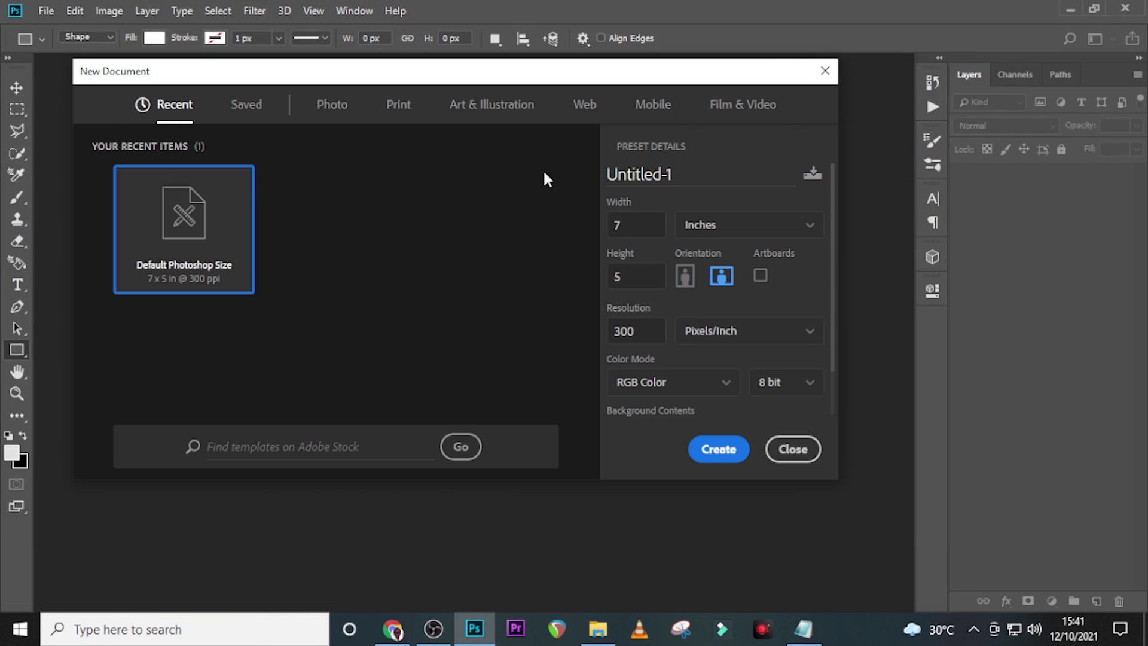
left_click(693, 225)
left_click(698, 252)
left_click(650, 227)
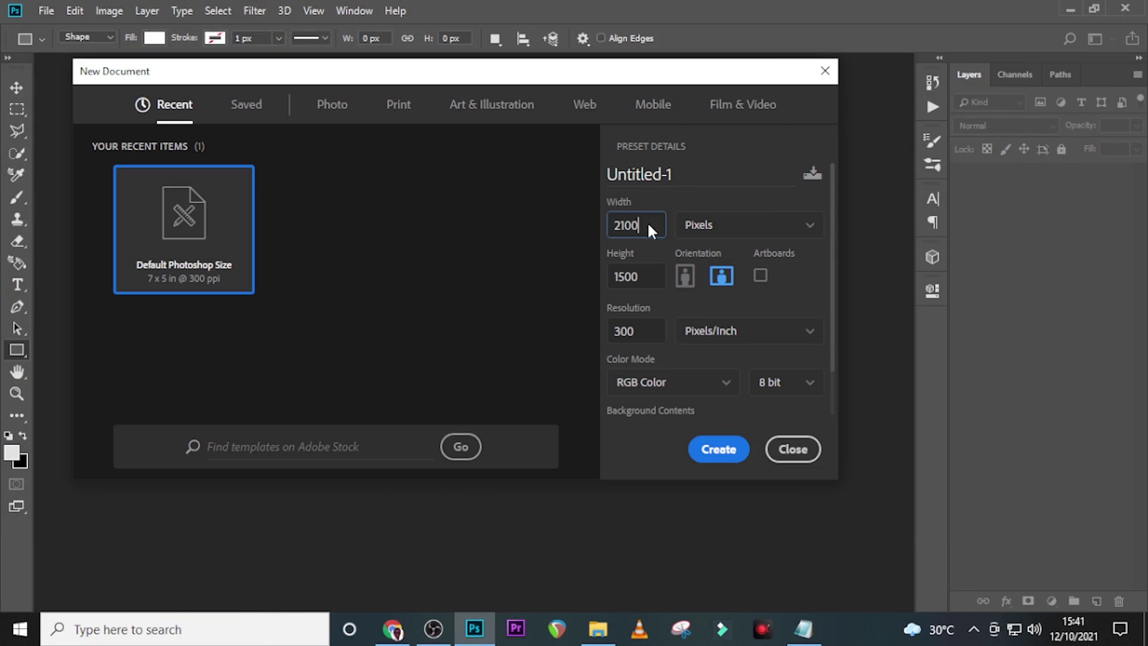
type("1500")
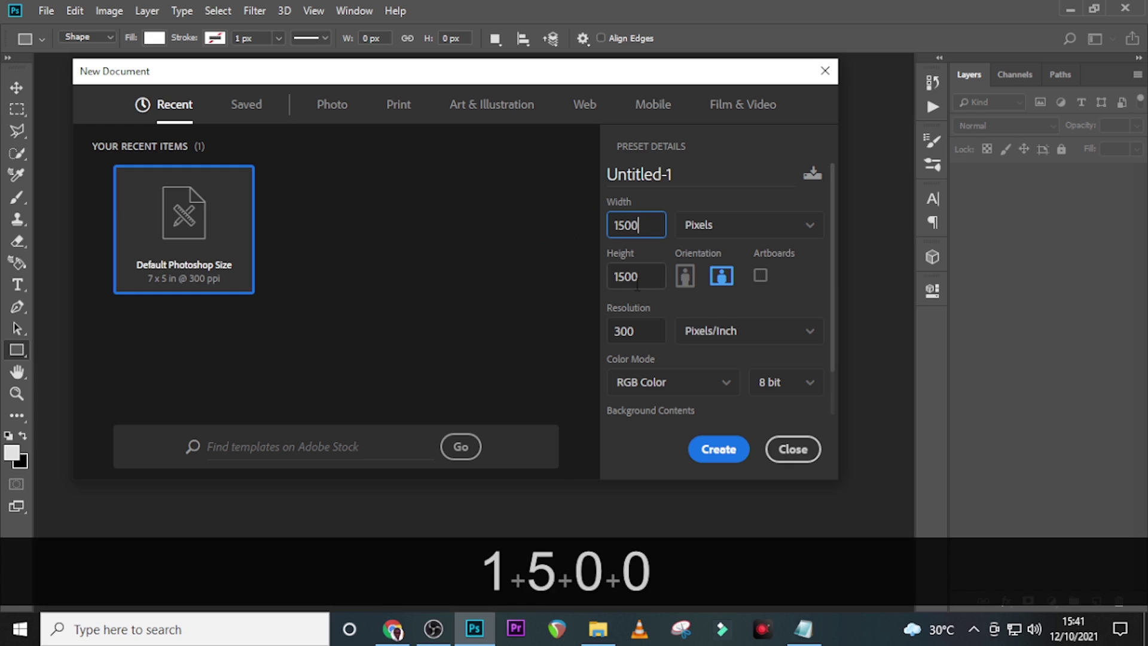
left_click(652, 280)
left_click(632, 326)
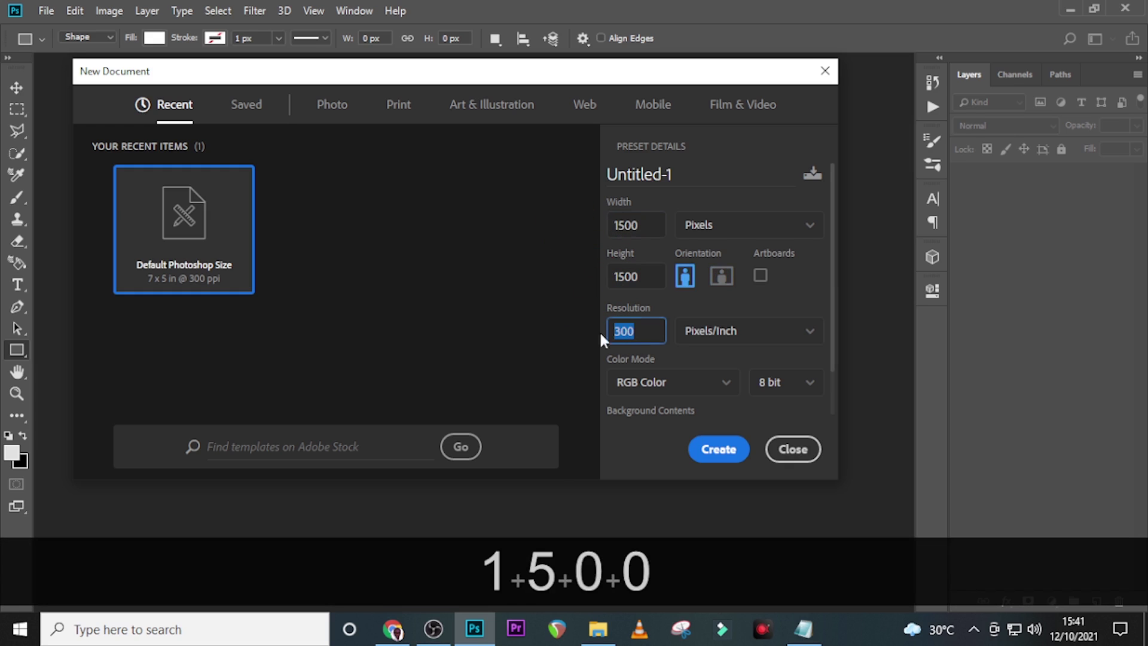
type("72")
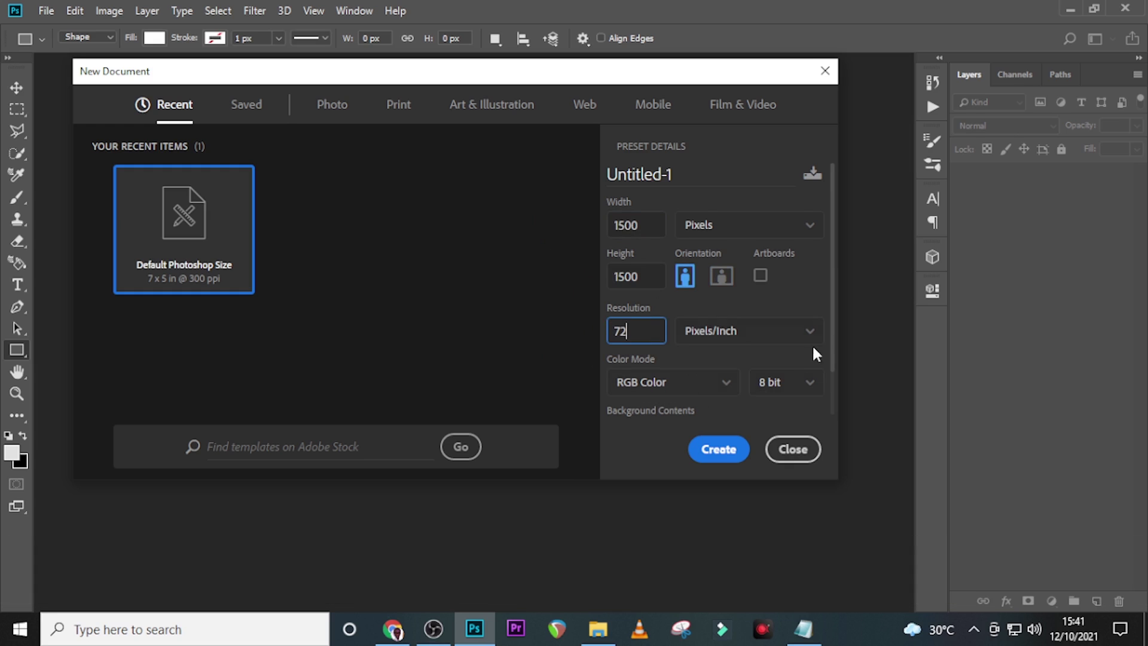
scroll(819, 341, "down", 1)
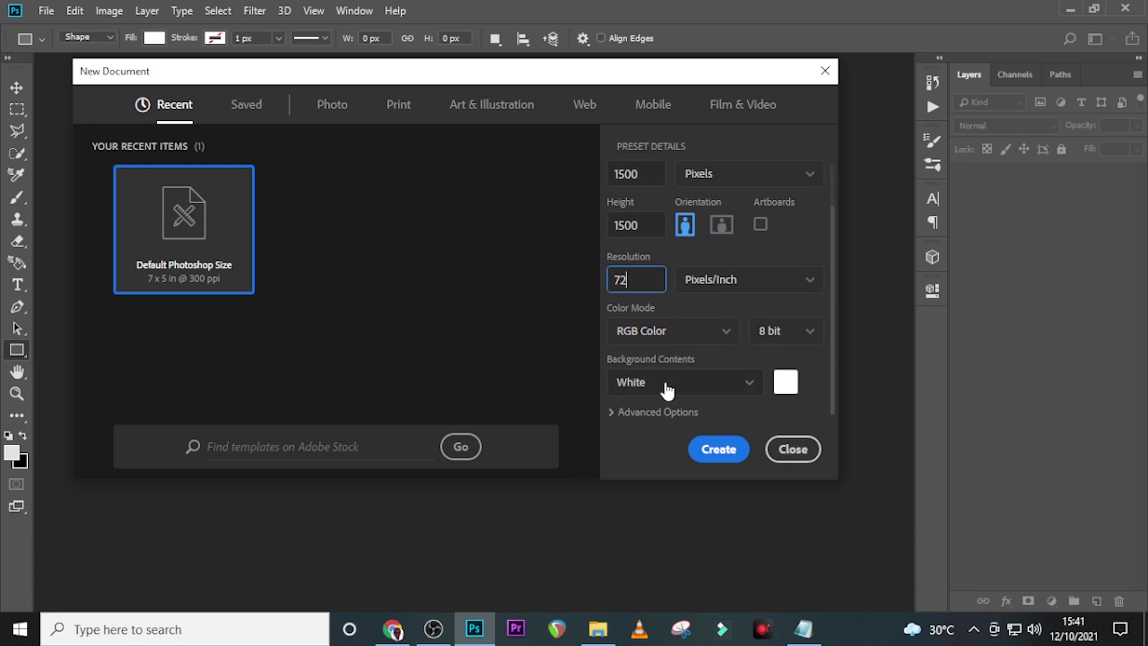
- Name the new document "church fasting and prayer" and create it
scroll(664, 198, "up", 1)
double_click(671, 174)
type("church fasting and prayer")
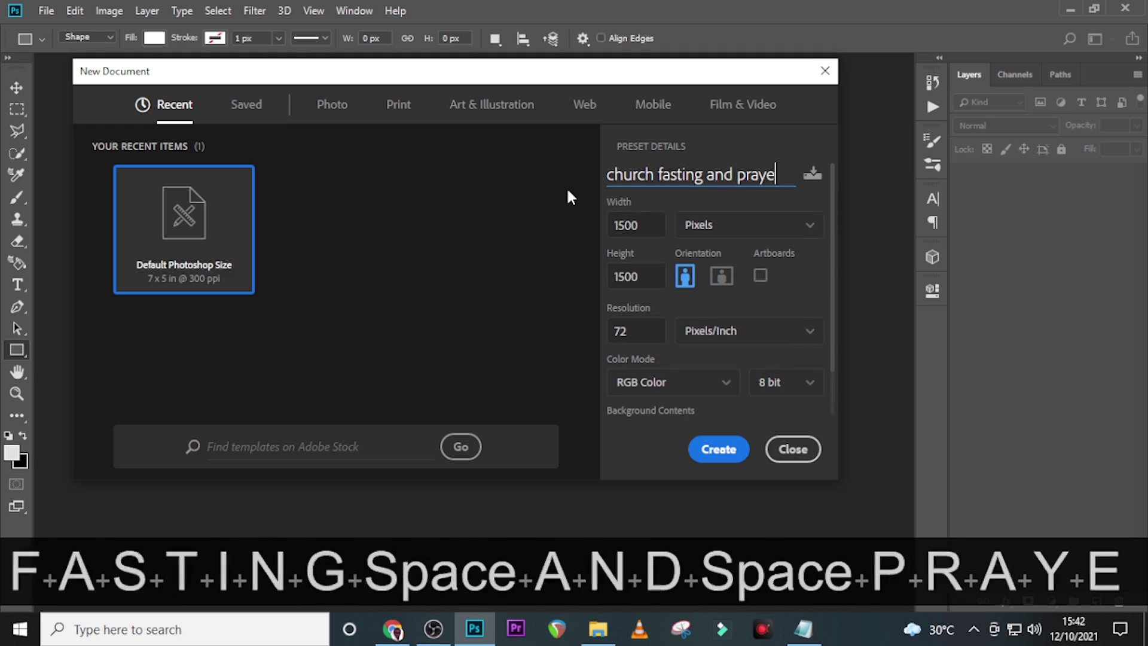
left_click(732, 458)
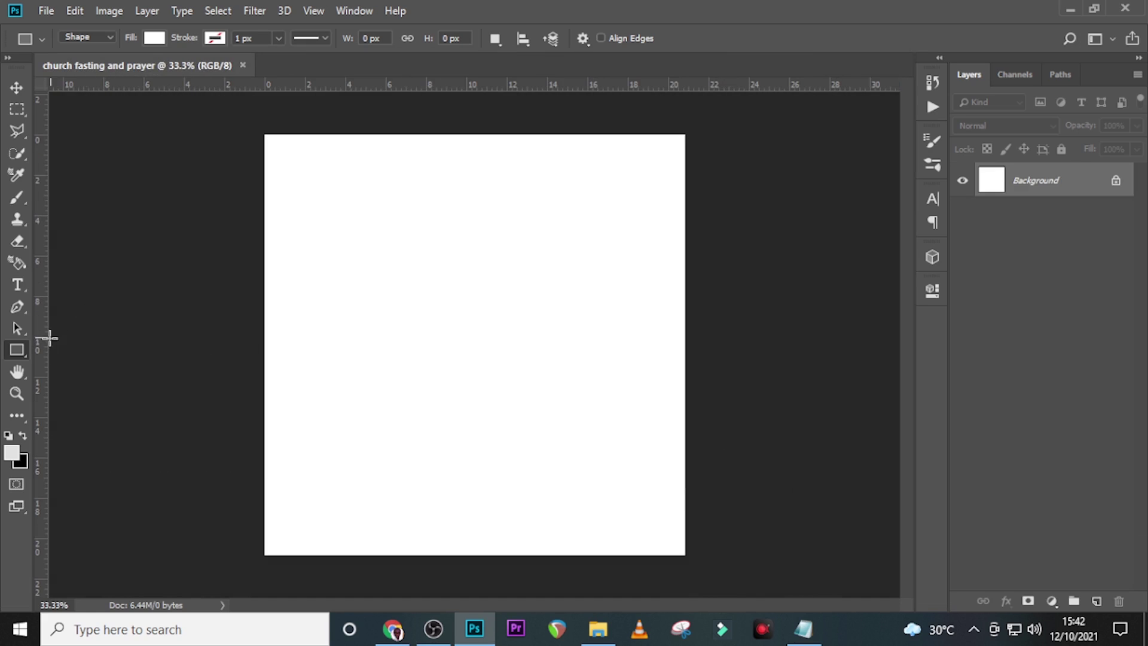
- Place vertical and horizontal guides along all canvas edges and through the canvas center
left_click_drag(54, 345, 264, 347)
left_click_drag(45, 386, 684, 386)
left_click_drag(44, 386, 474, 386)
left_click_drag(461, 85, 461, 134)
left_click_drag(432, 85, 430, 554)
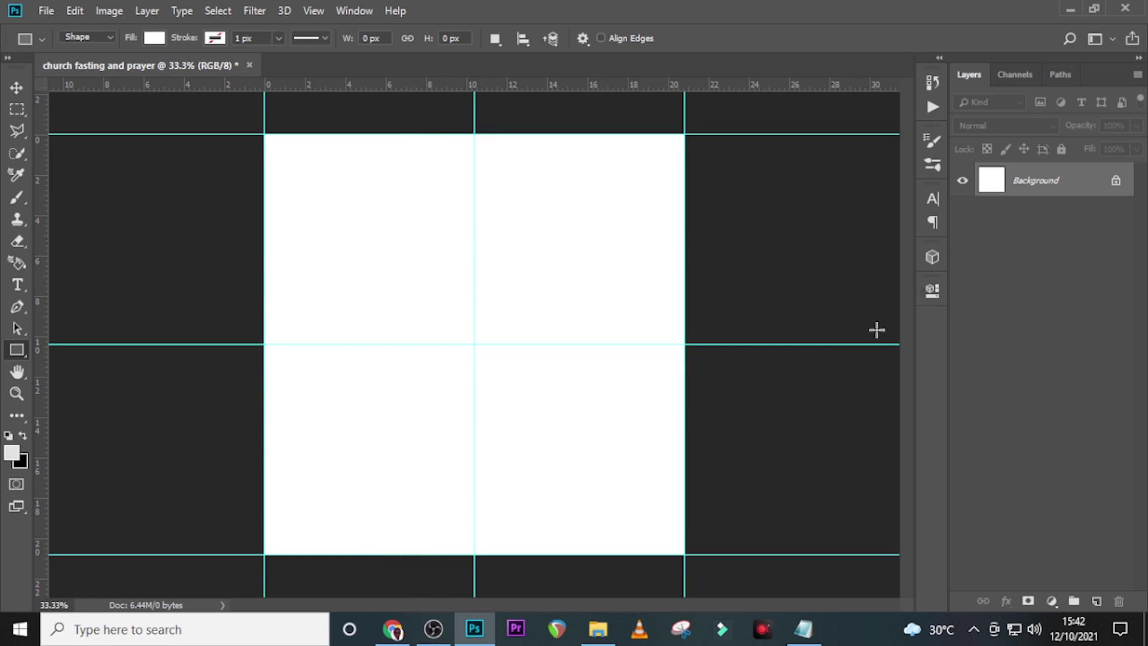
- Place the dark leaf photo pexels-photo-1072179 from File Explorer and scale it from its center to cover the whole canvas
left_click(598, 629)
left_click_drag(295, 235, 494, 439)
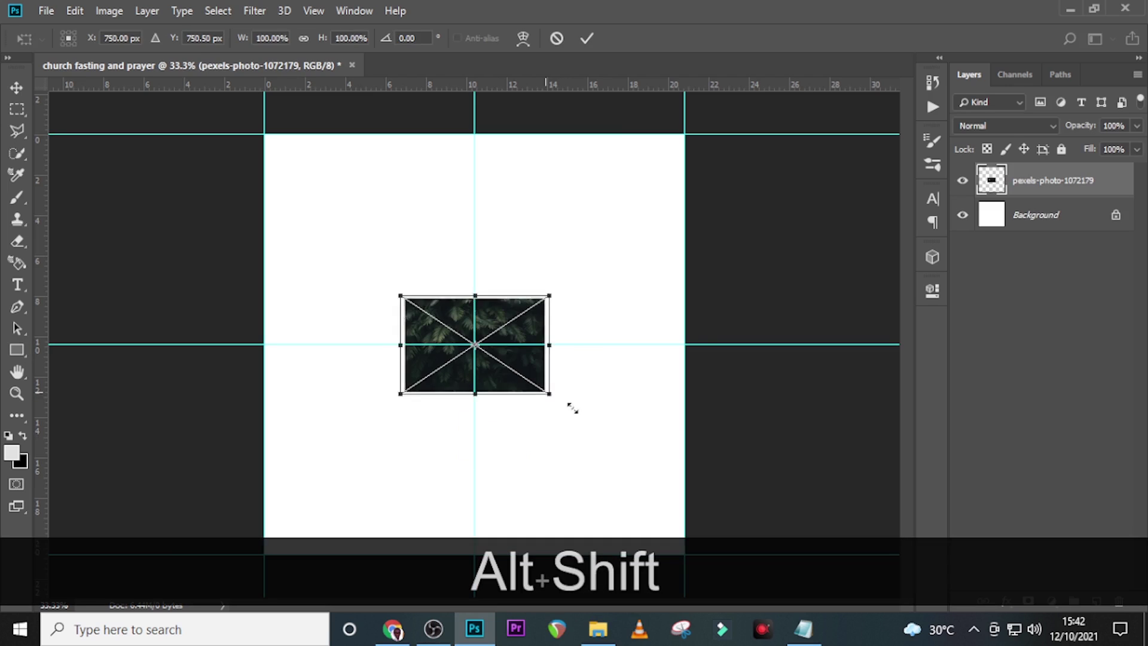
left_click_drag(573, 408, 787, 585)
key("Return")
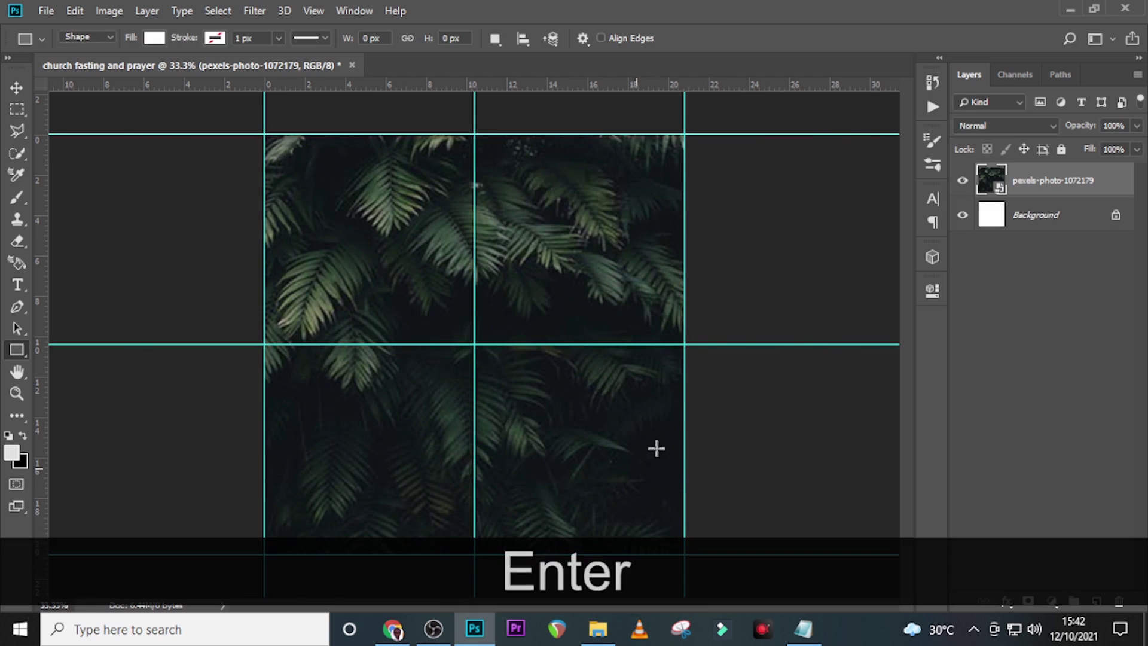
- Apply a Gaussian Blur with a radius of 20.8 pixels to the leaf photo
left_click(255, 11)
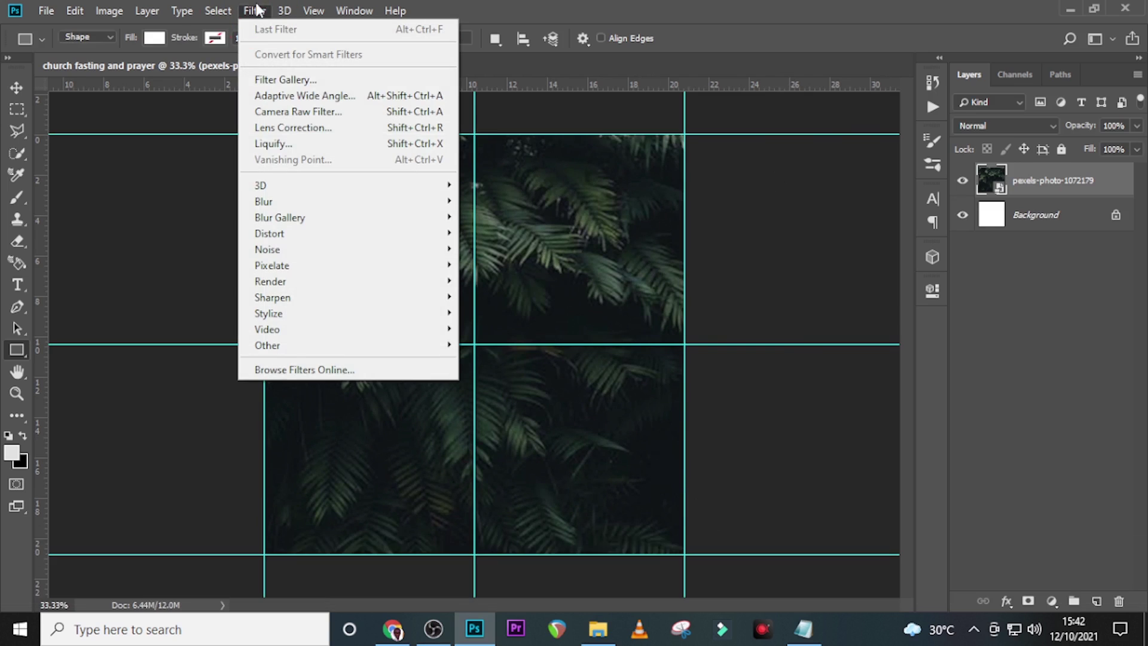
mouse_move(281, 201)
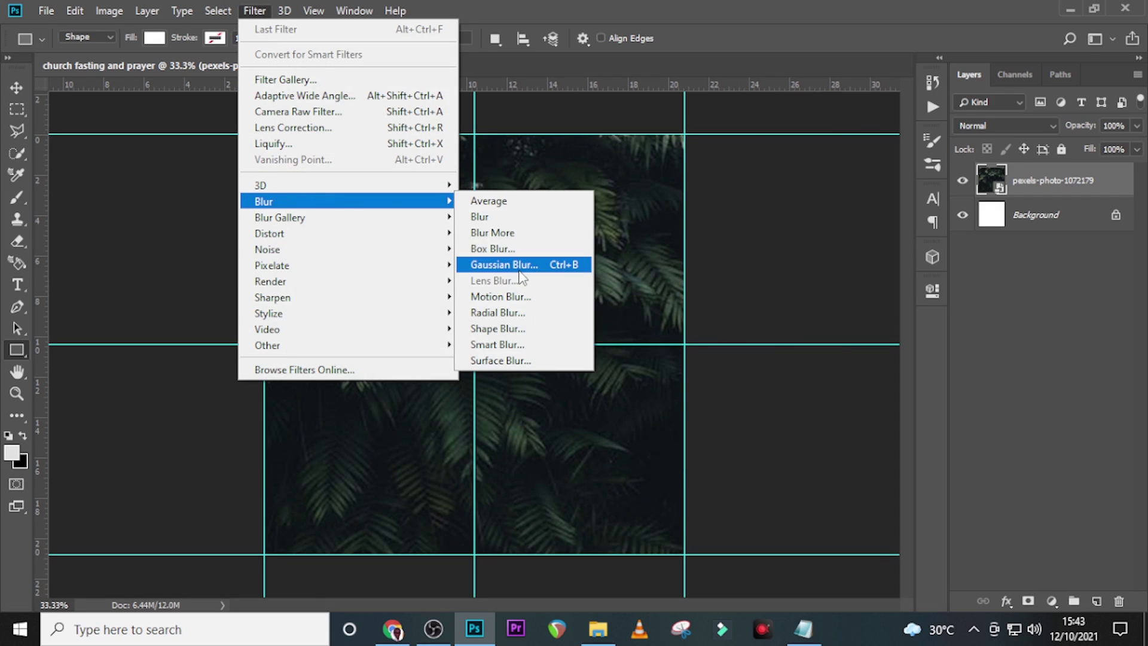
left_click(518, 269)
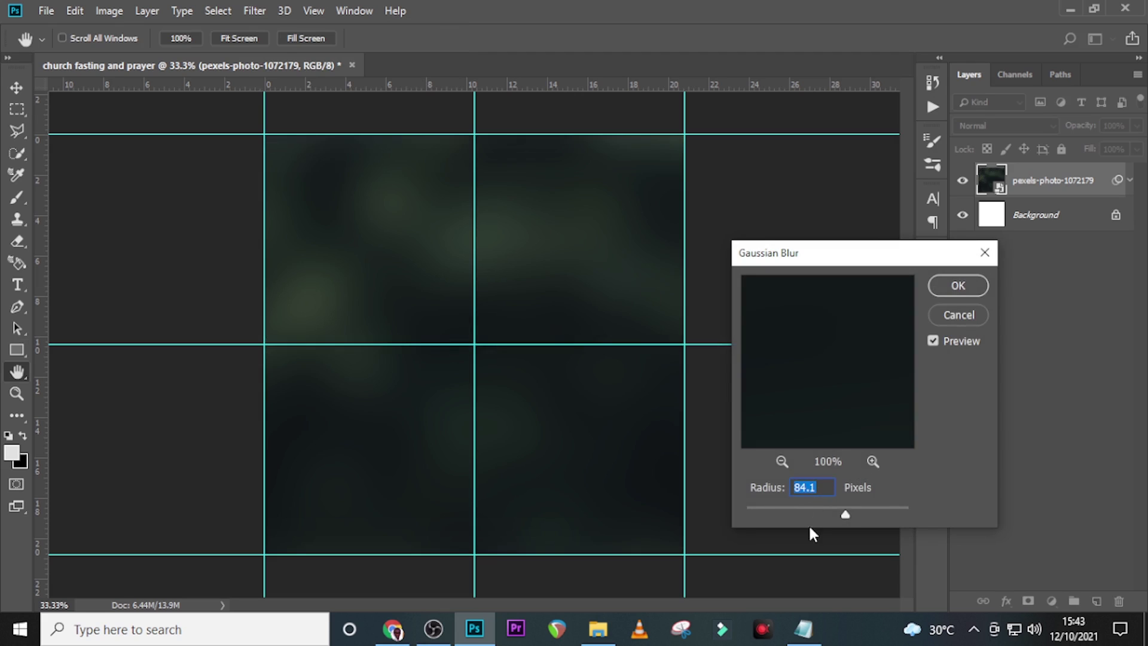
type("20")
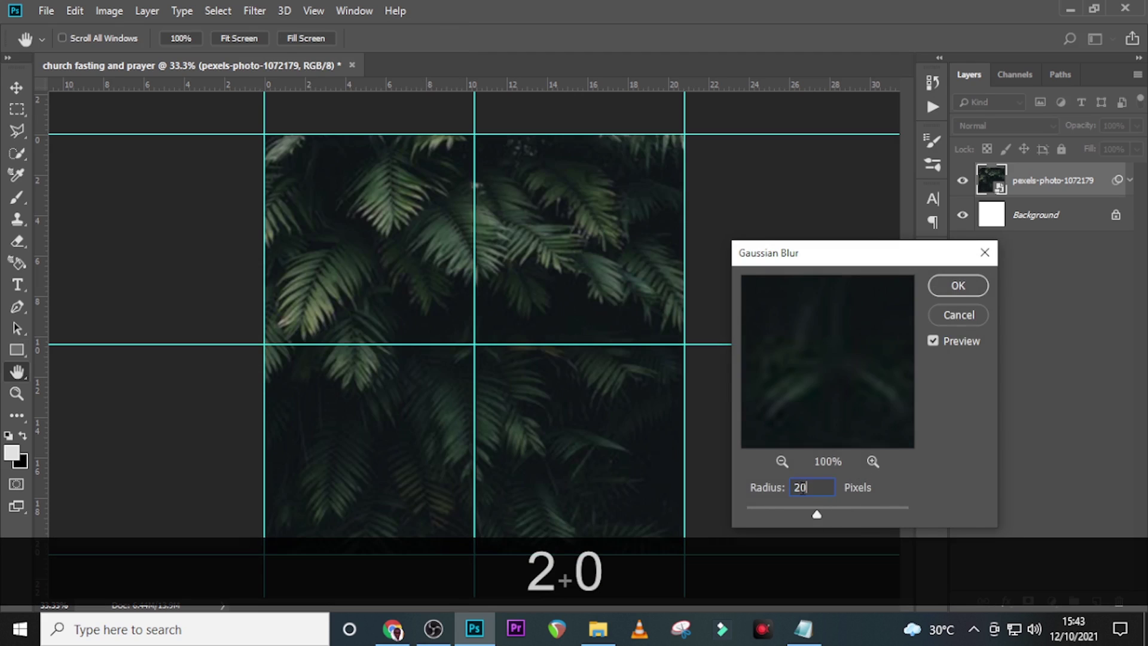
type(".8")
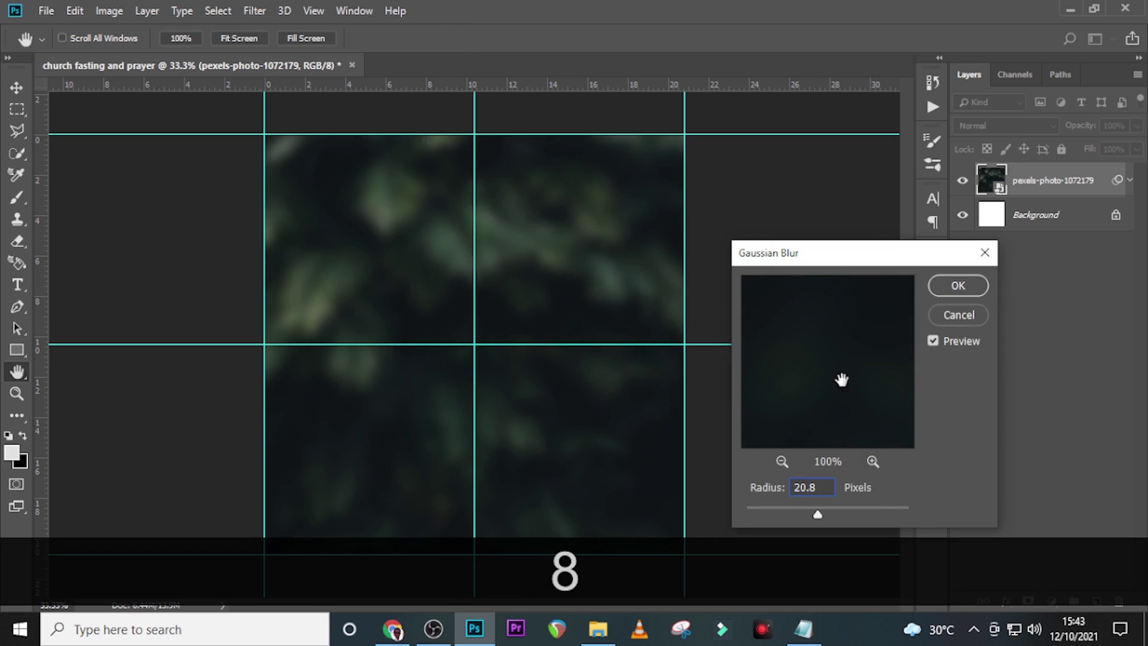
left_click(956, 286)
key("u")
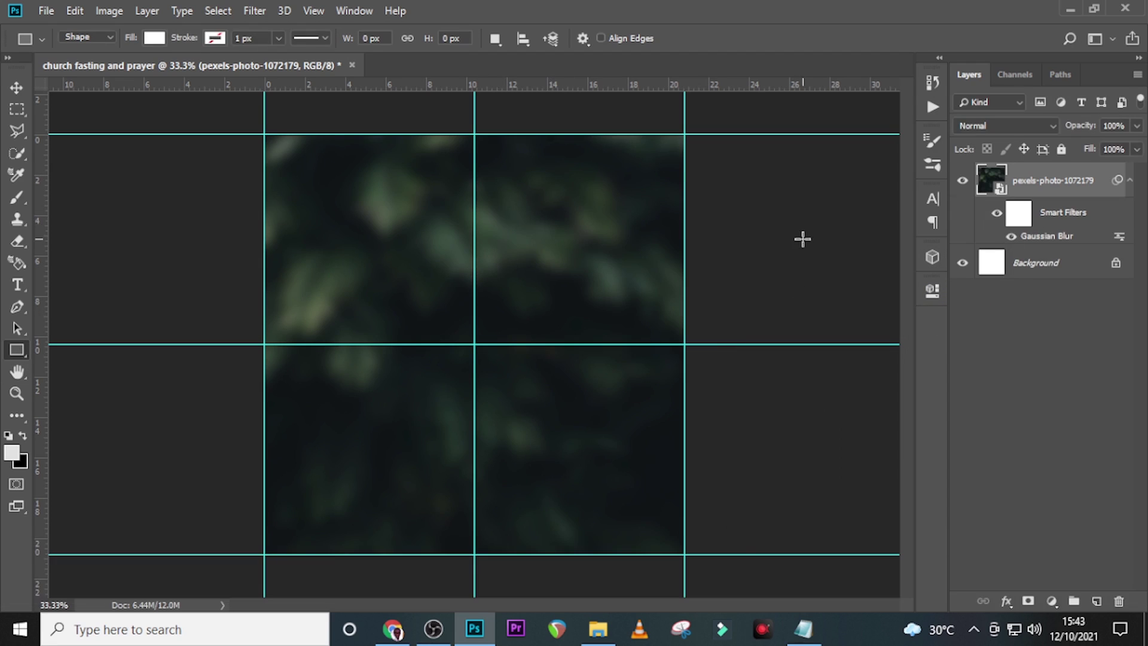
- Add a Solid Color fill layer in blue 0006ff above the leaf photo
left_click(1051, 600)
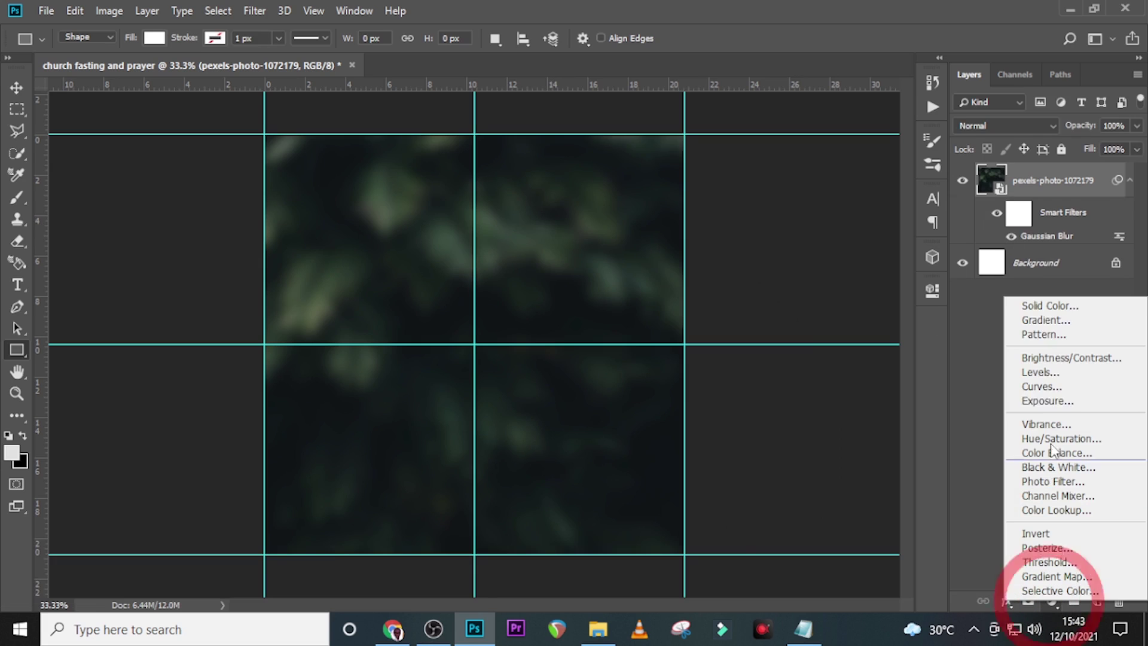
left_click(1041, 305)
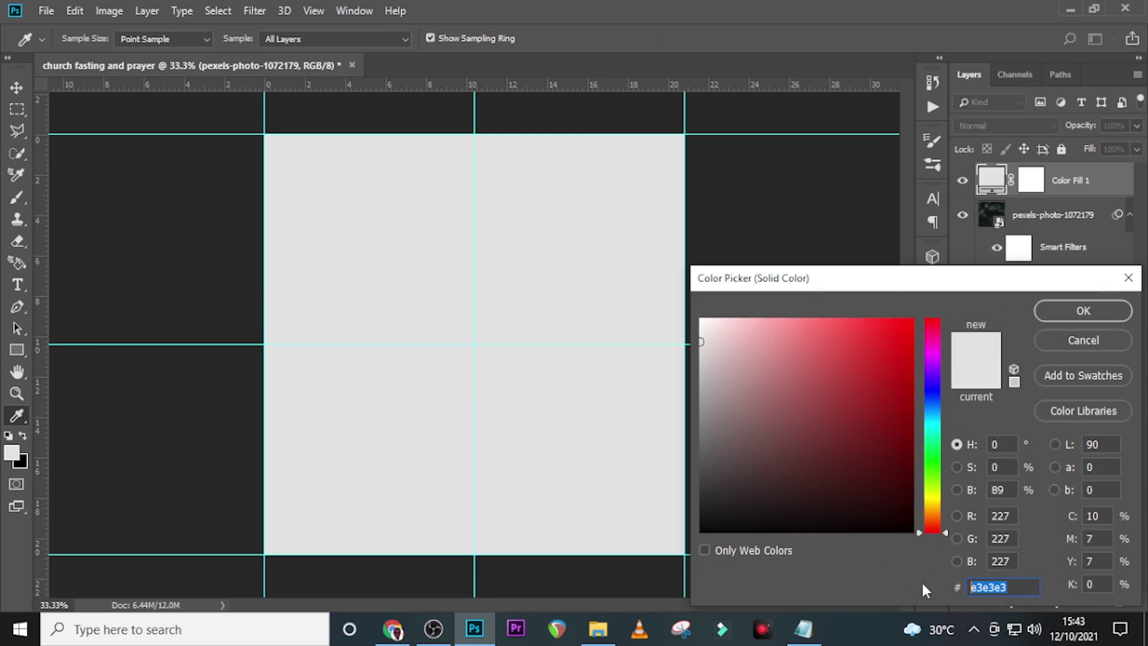
type("000")
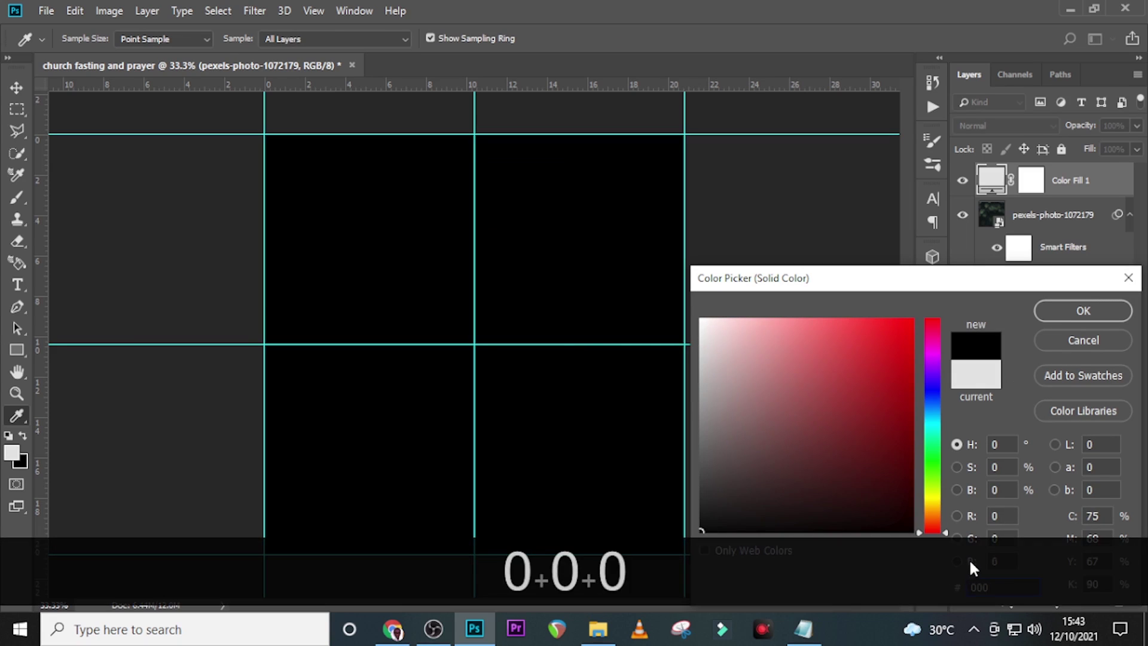
type("6ff")
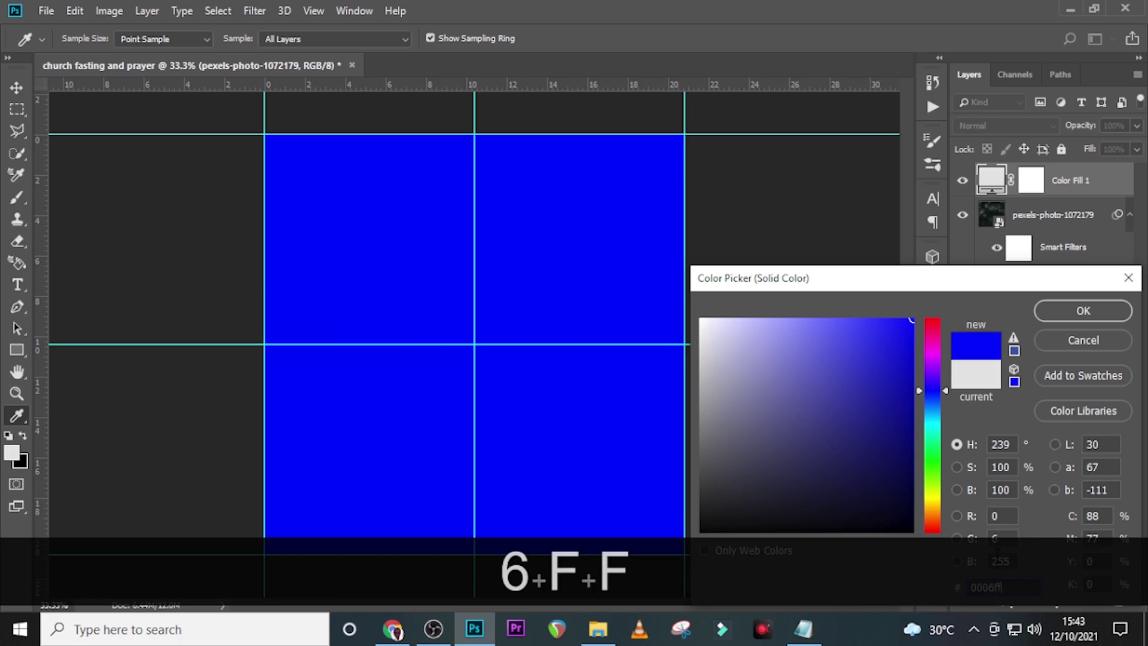
left_click(1093, 310)
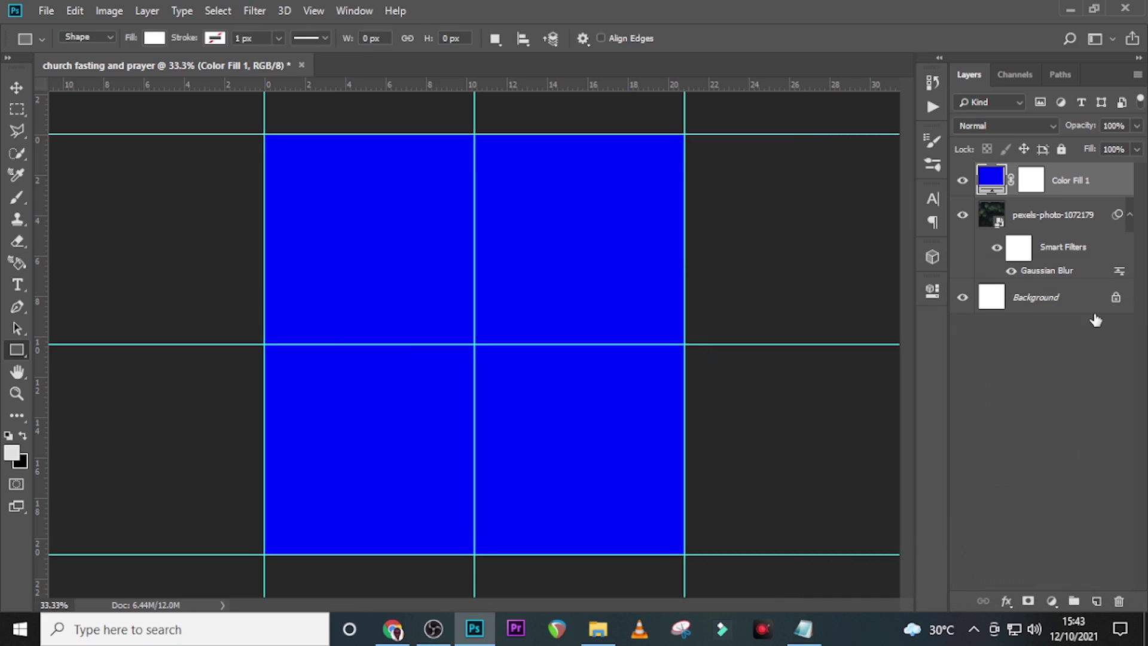
- Try Soft Light on the blue fill layer, then set its blend mode to Multiply
left_click(1016, 126)
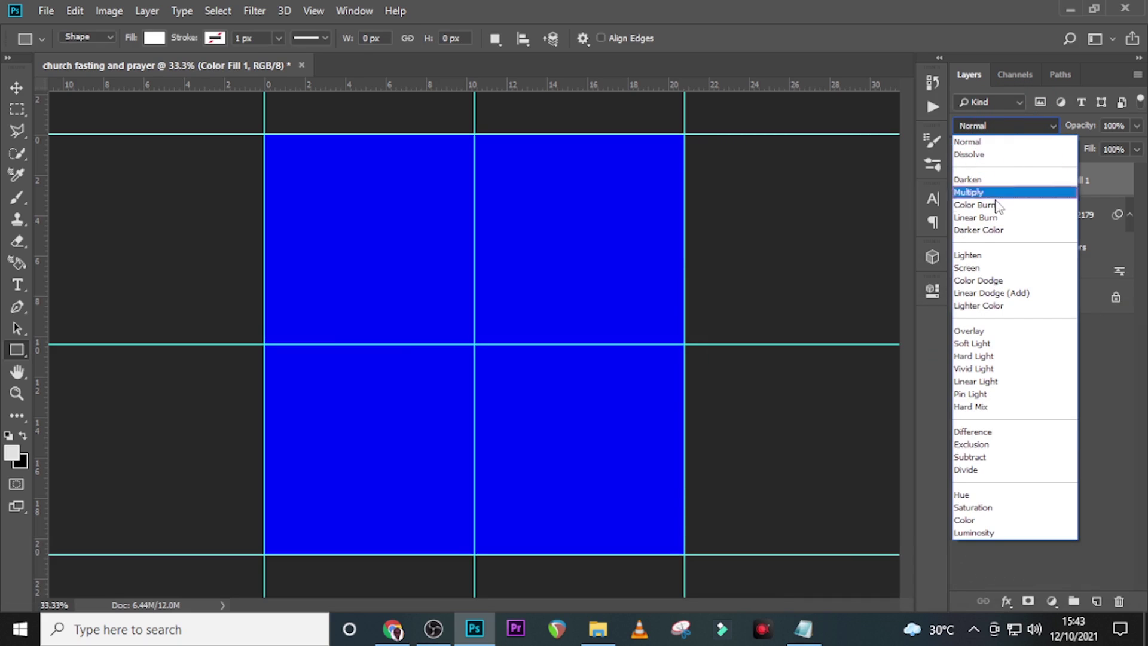
left_click(972, 343)
left_click(1004, 125)
left_click(967, 194)
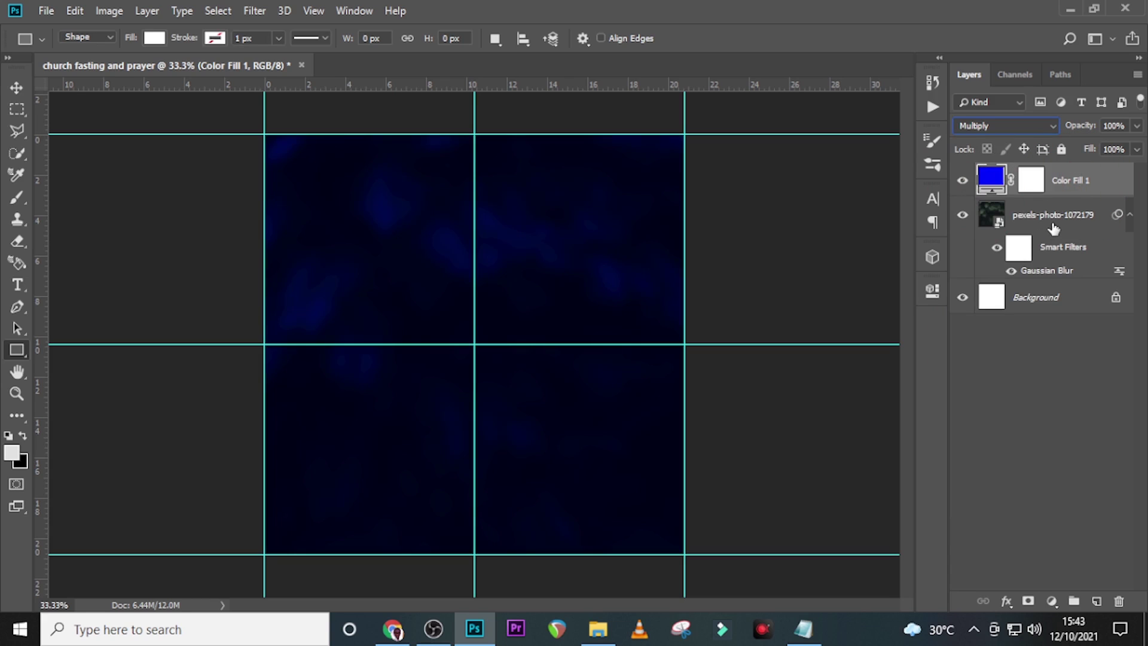
- Group the blue fill and leaf photo layers and name the group BG
left_click(1129, 215)
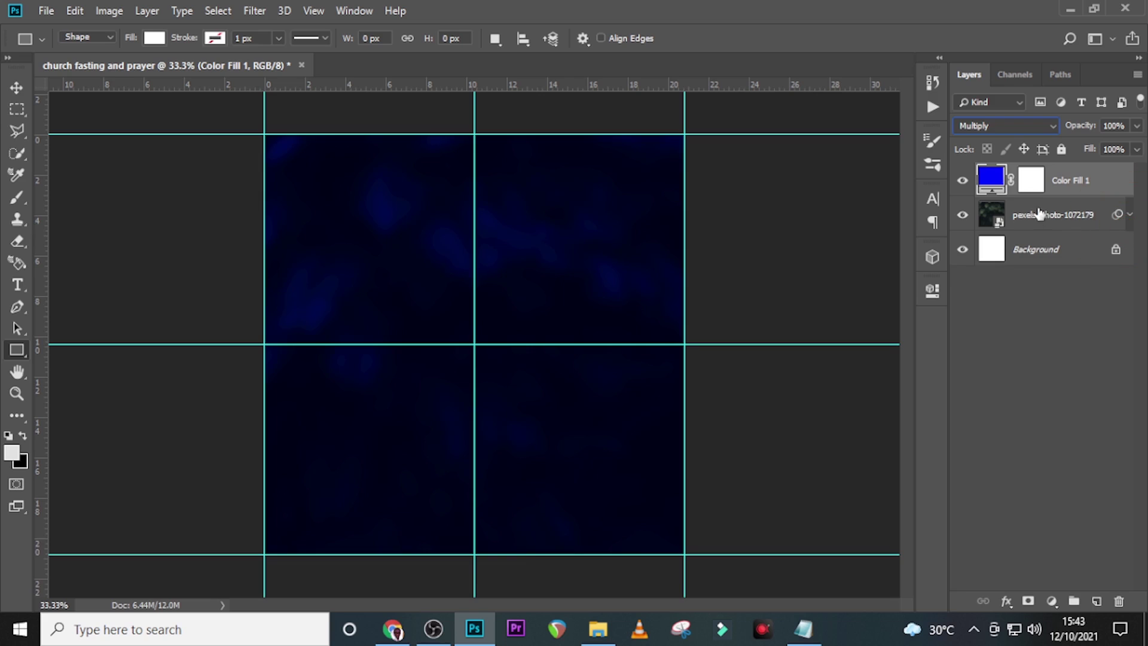
left_click(1035, 215, "ctrl")
key("ctrl+g")
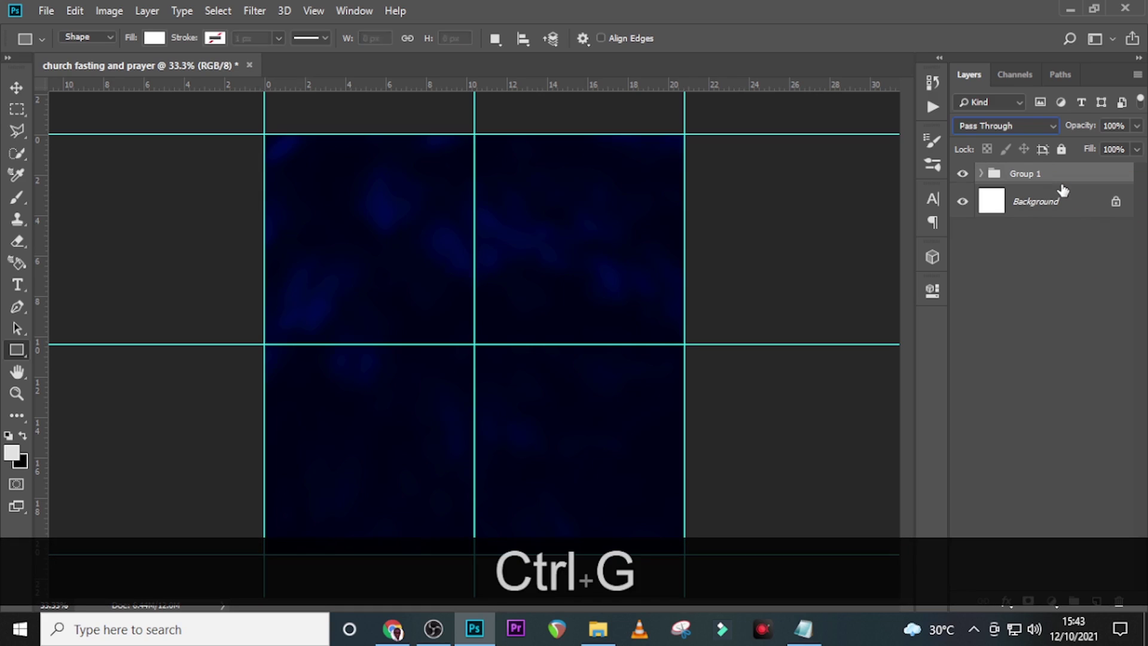
double_click(1026, 173)
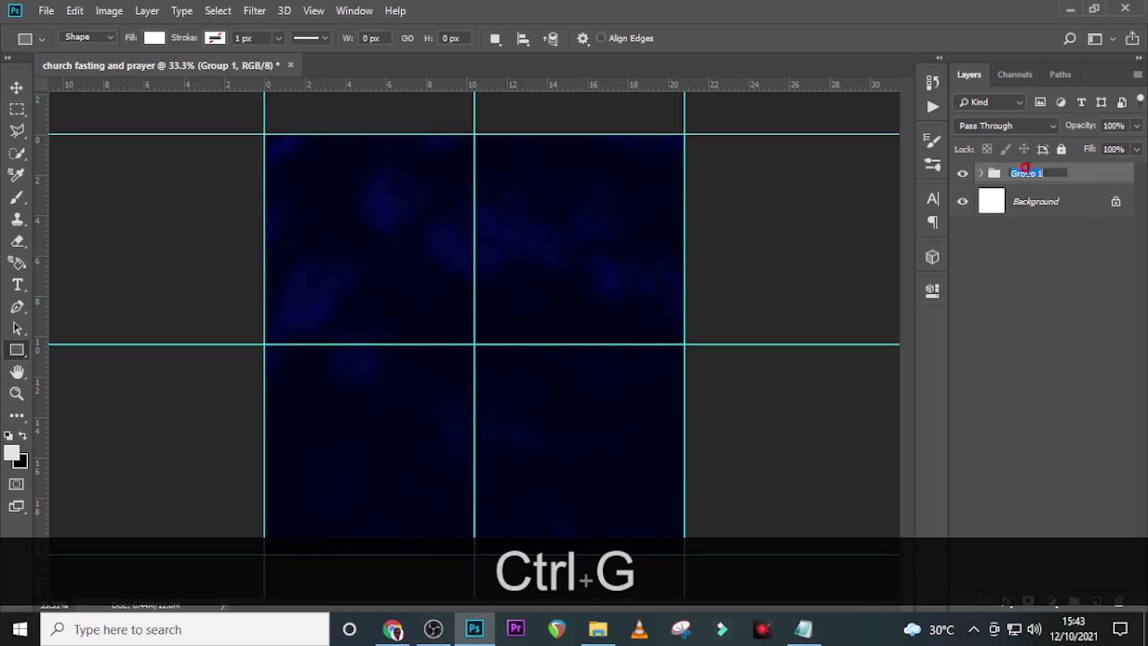
key("Caps_Lock")
type("BG")
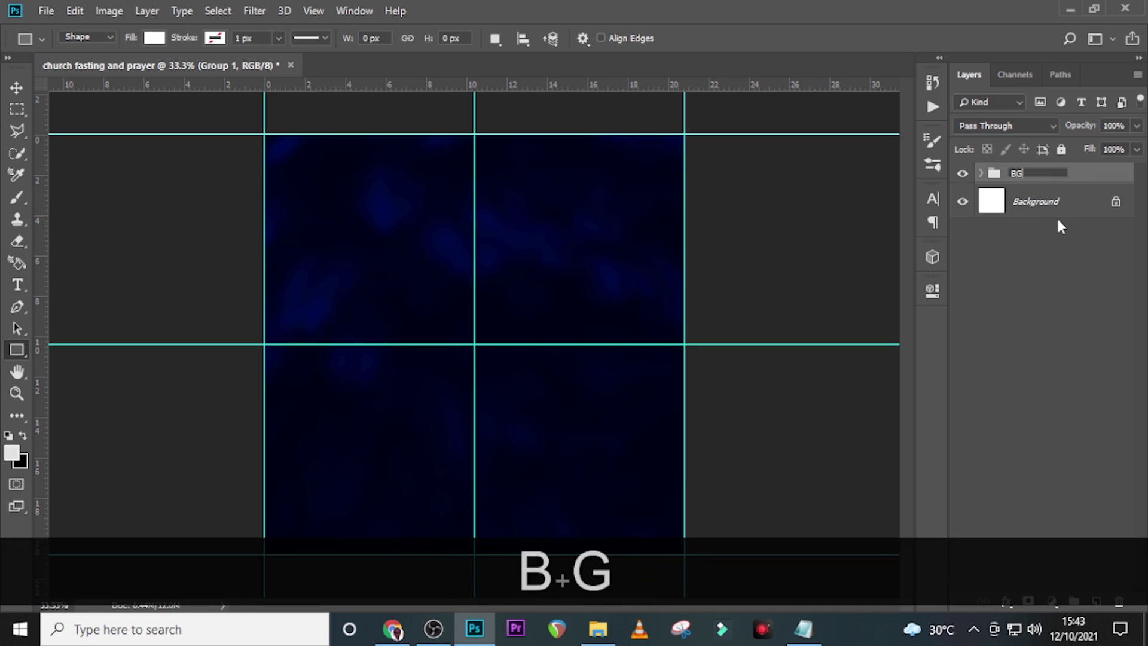
key("Return")
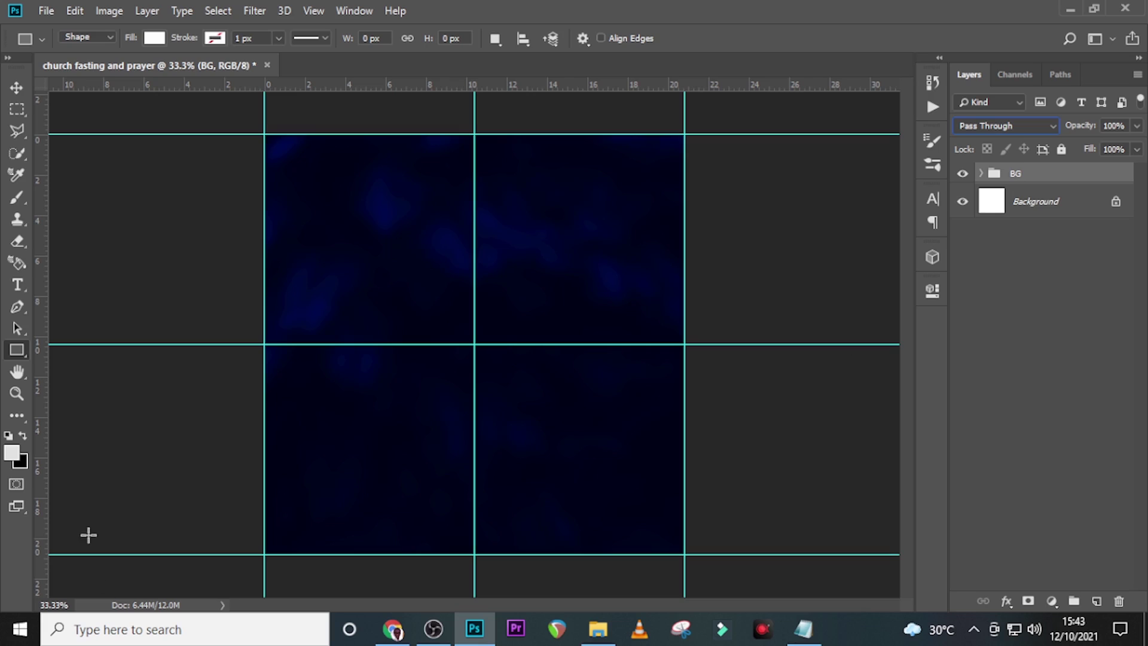
- Add a text layer reading DAYS / FASTING & / PRAYERS on three lines, copied from the Notepad notes, in the canvas's upper area
left_click(17, 285)
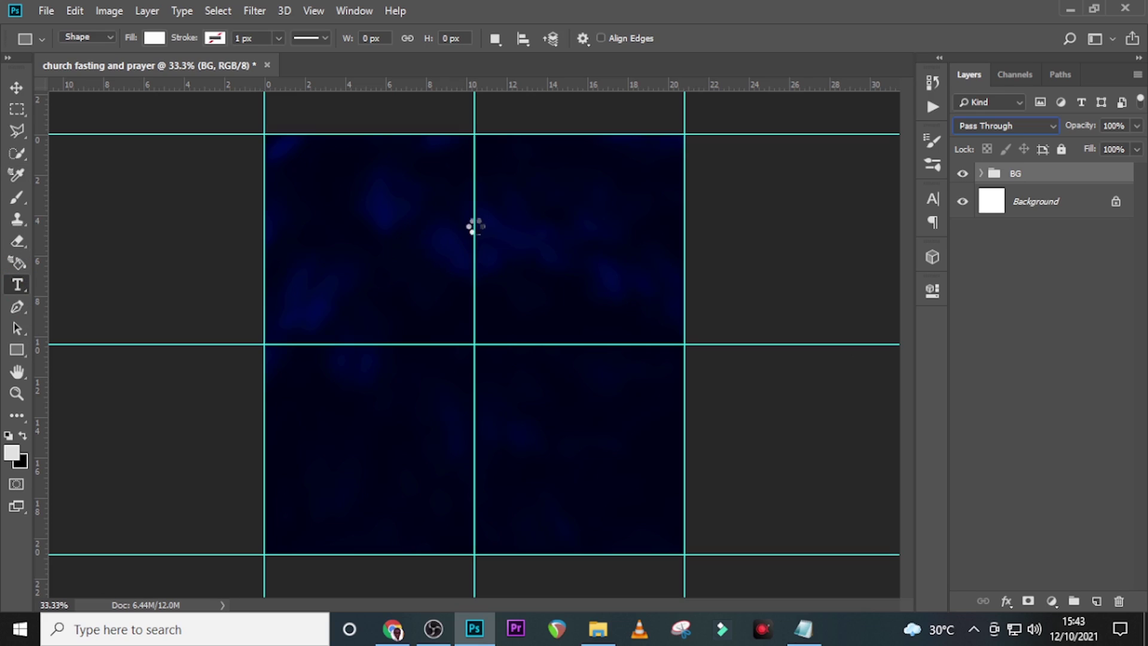
left_click(500, 202)
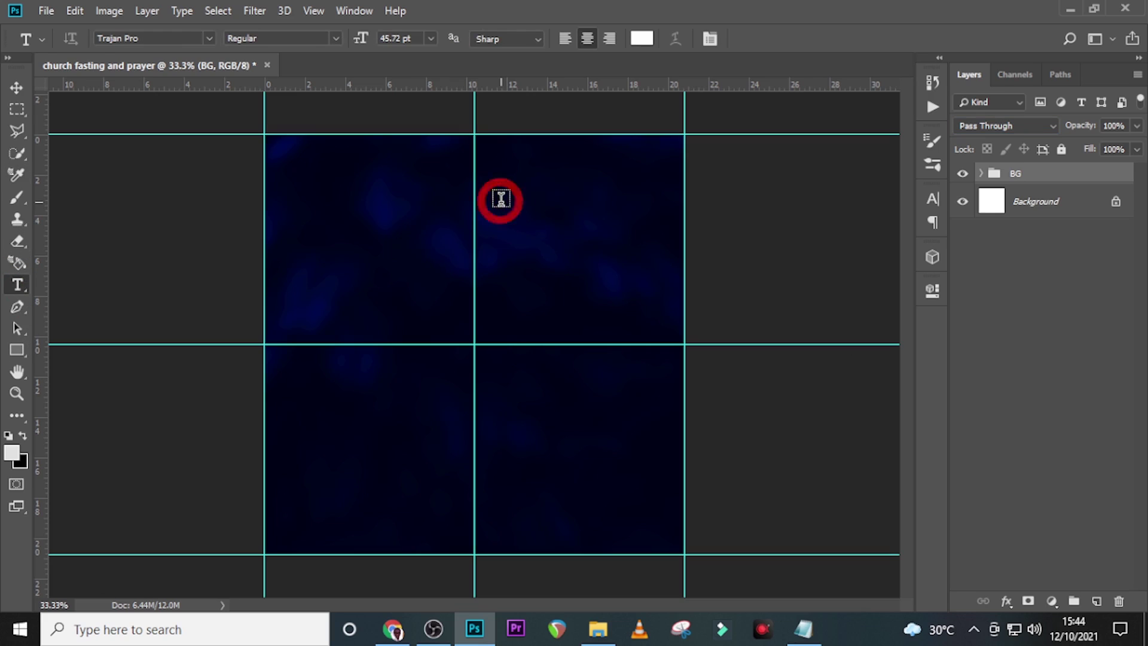
left_click(804, 629)
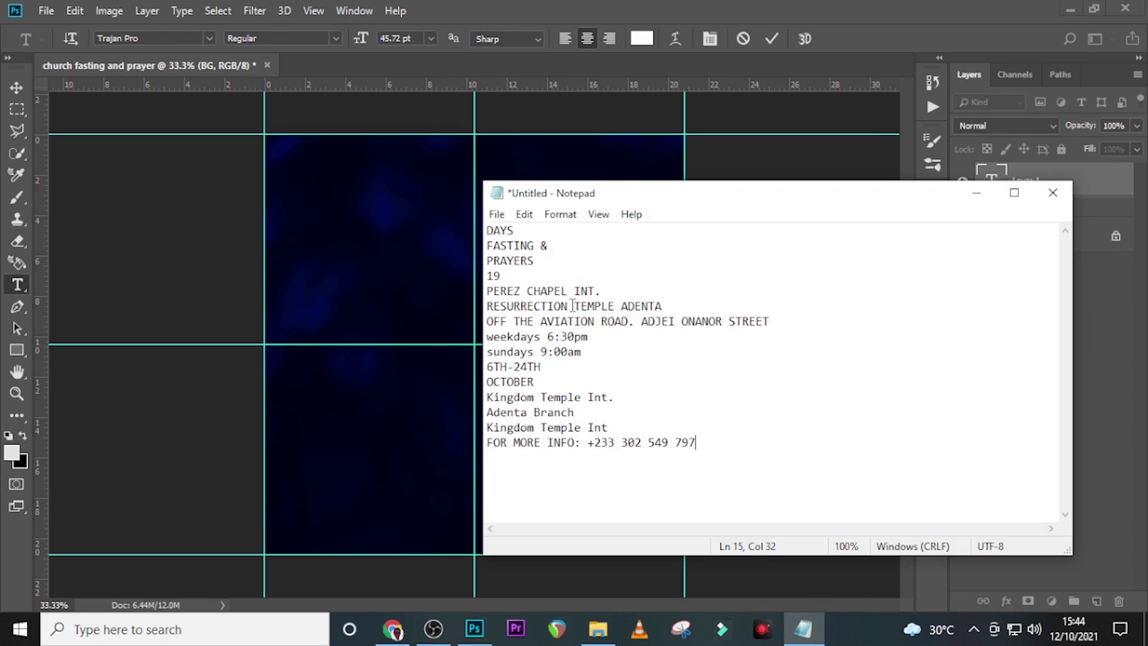
left_click_drag(532, 261, 475, 227)
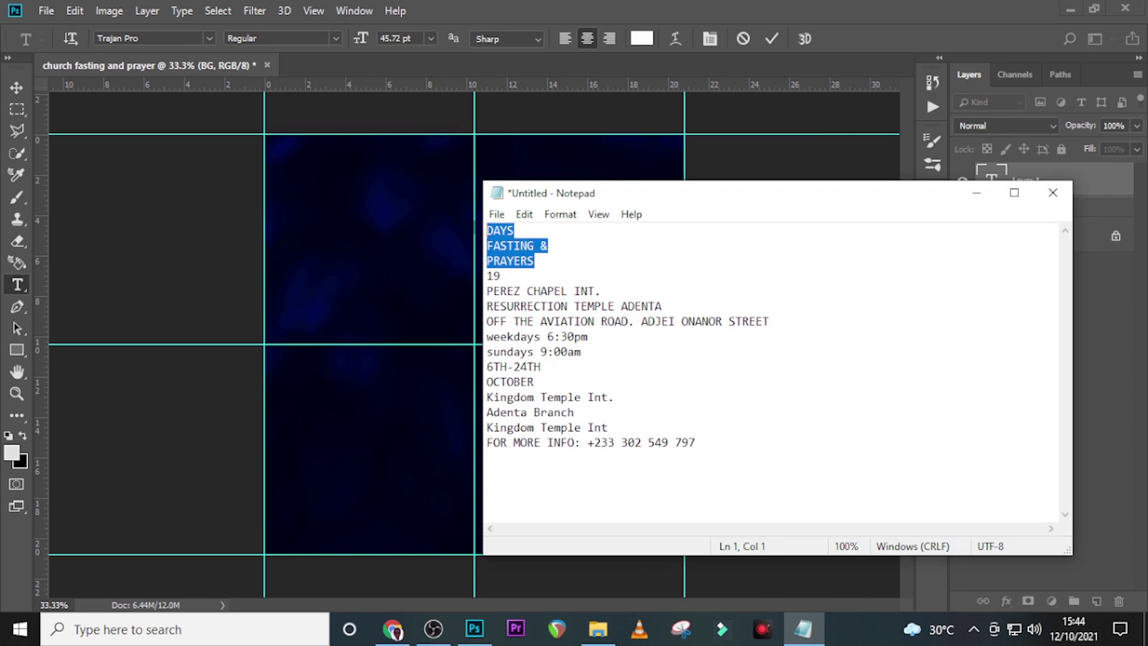
key("ctrl+c")
left_click(687, 7)
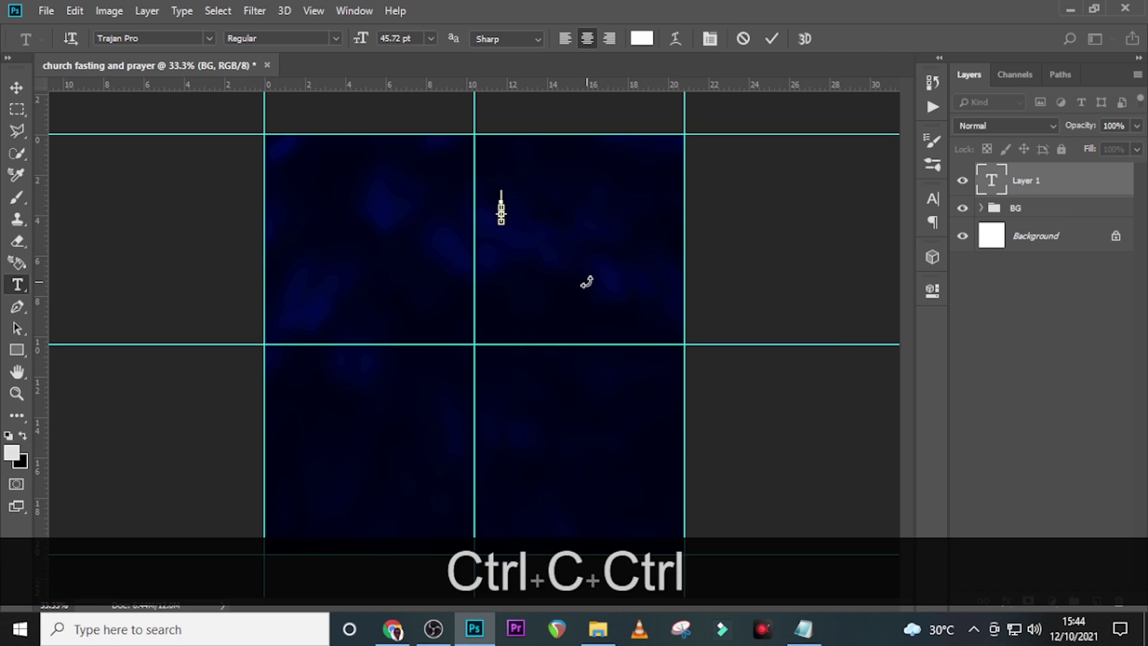
key("ctrl+v")
left_click(1012, 185)
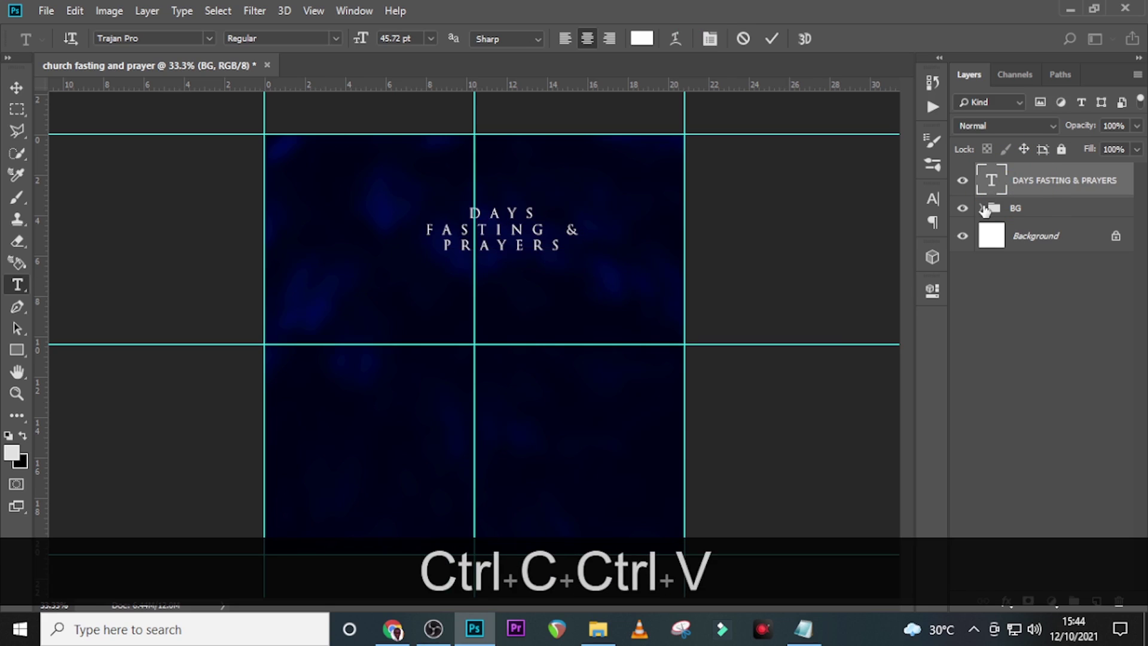
- Left-align the DAYS FASTING & PRAYERS text and return to its character settings
left_click(933, 199)
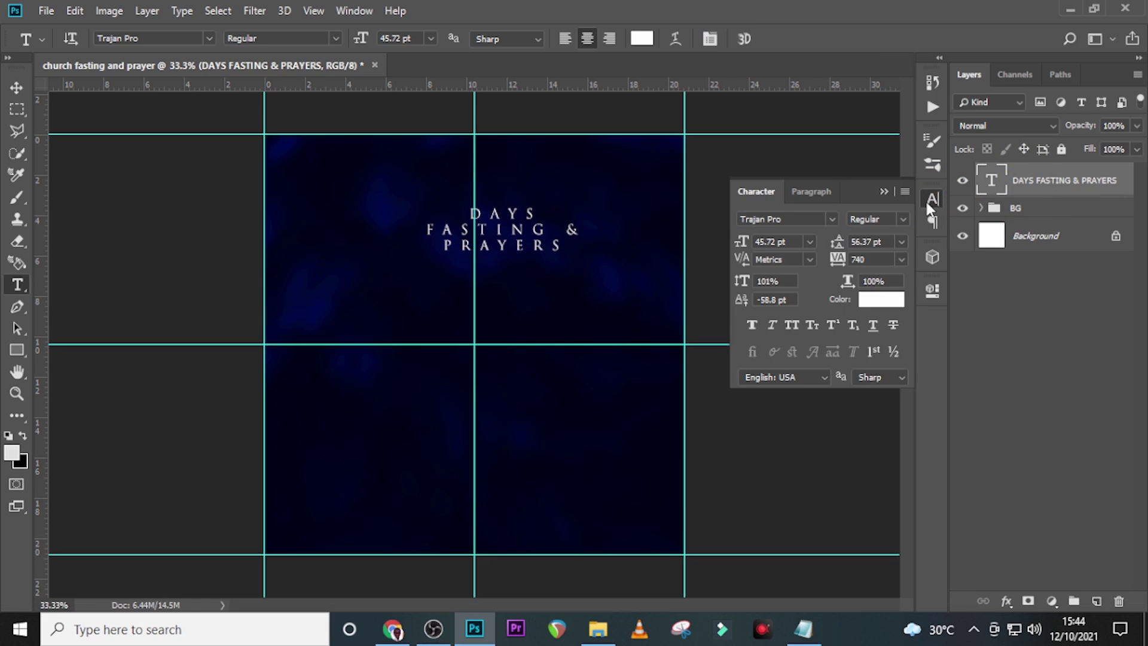
left_click(811, 192)
left_click(753, 223)
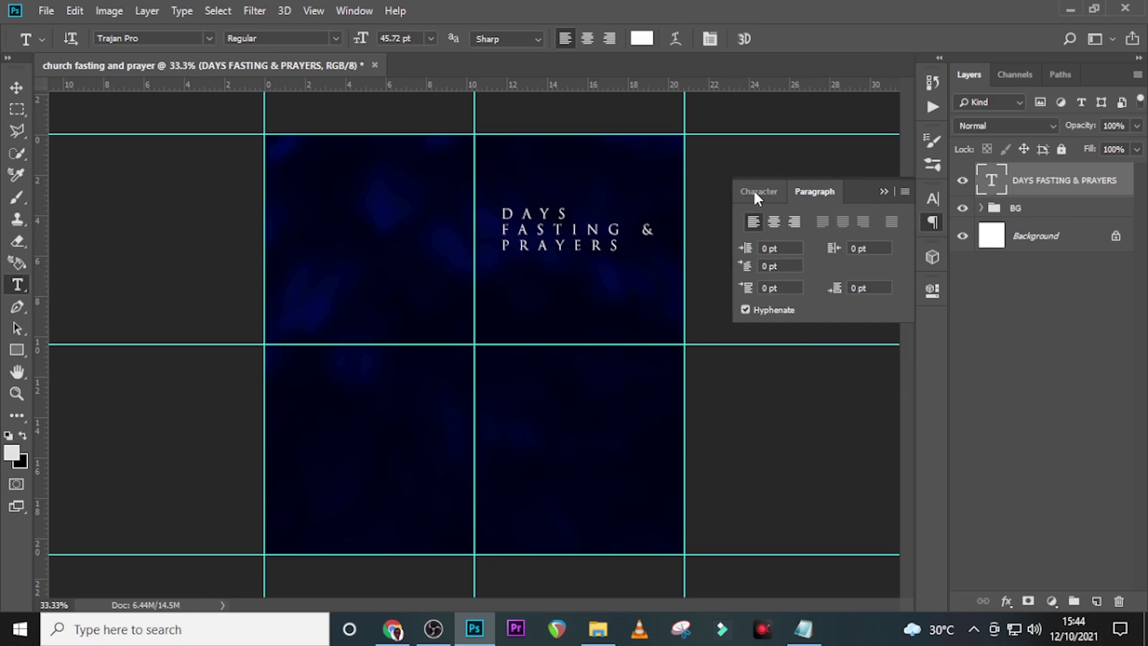
left_click(759, 193)
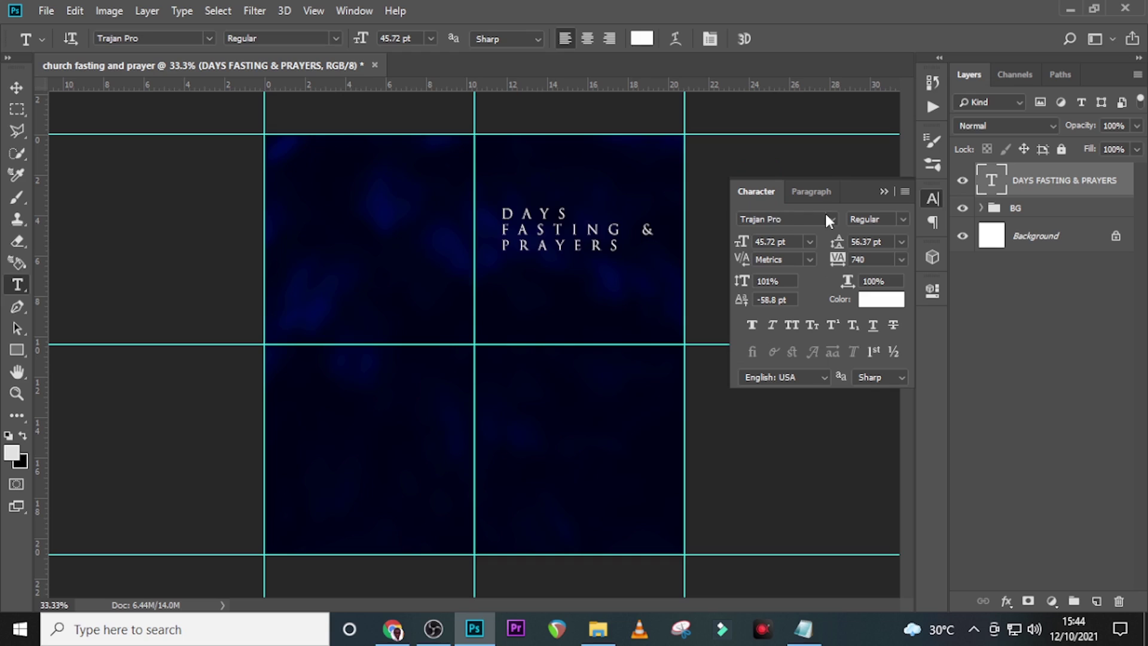
left_click(349, 9)
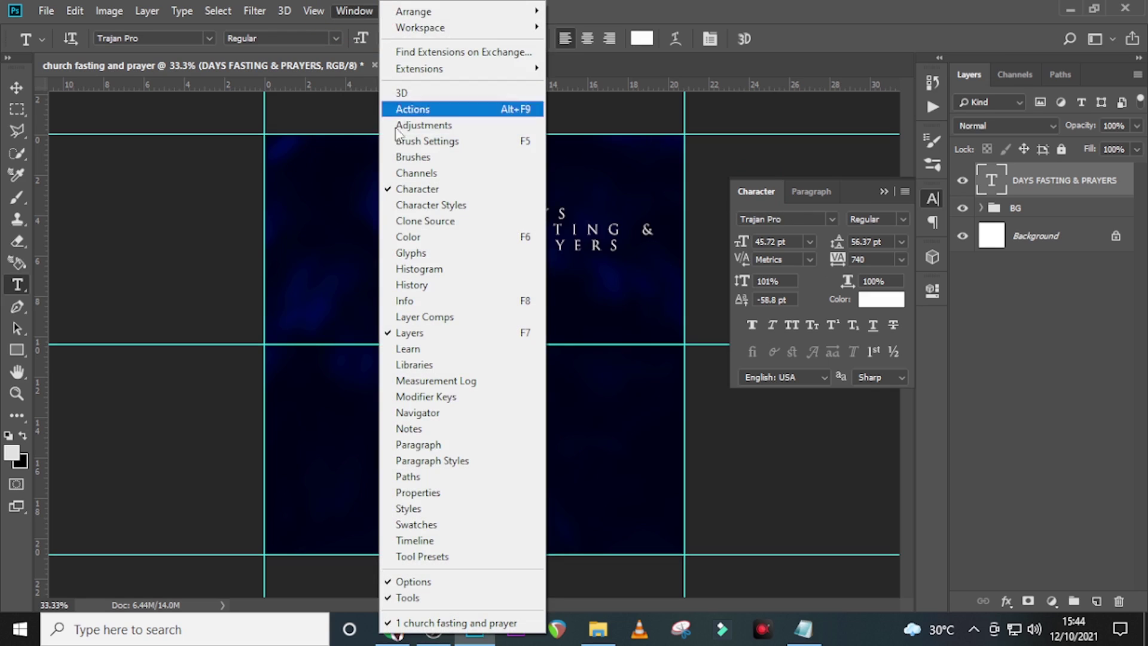
left_click(793, 294)
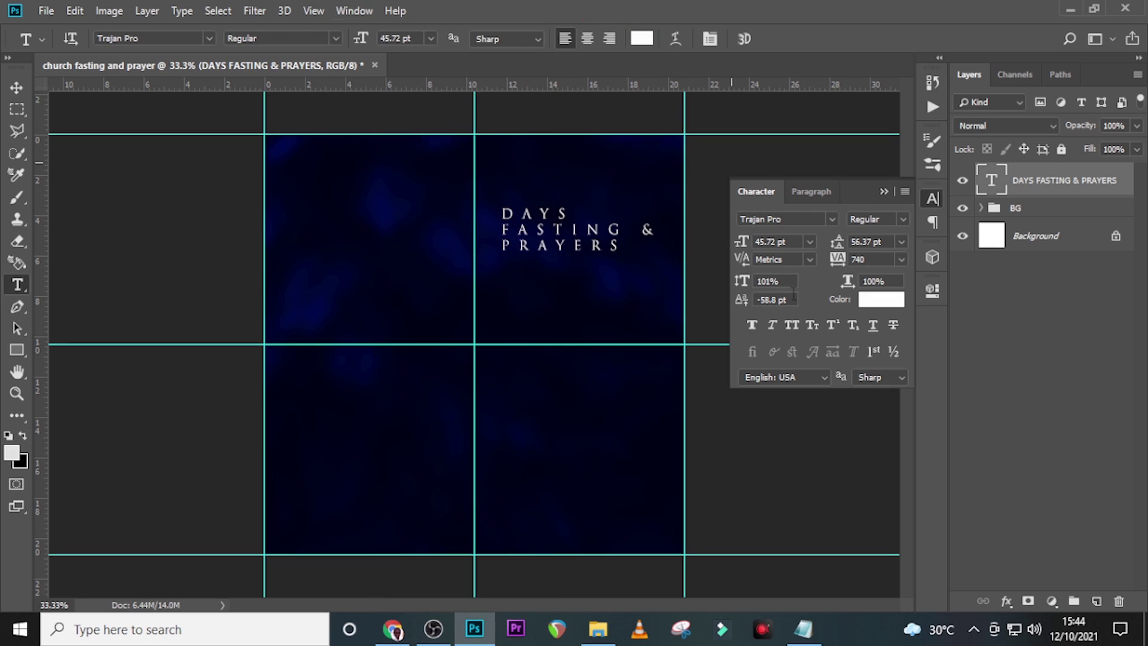
- Set the DAYS FASTING & PRAYERS text in the Steelfish font with the ExtraBold style
left_click(831, 220)
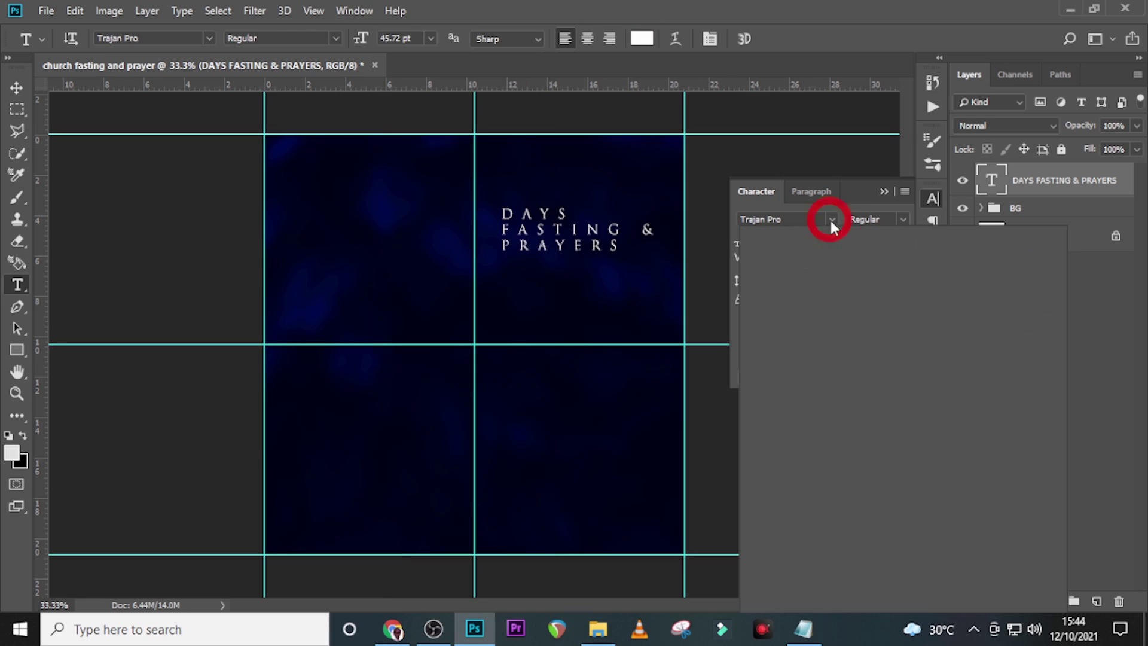
scroll(914, 420, "down", 3)
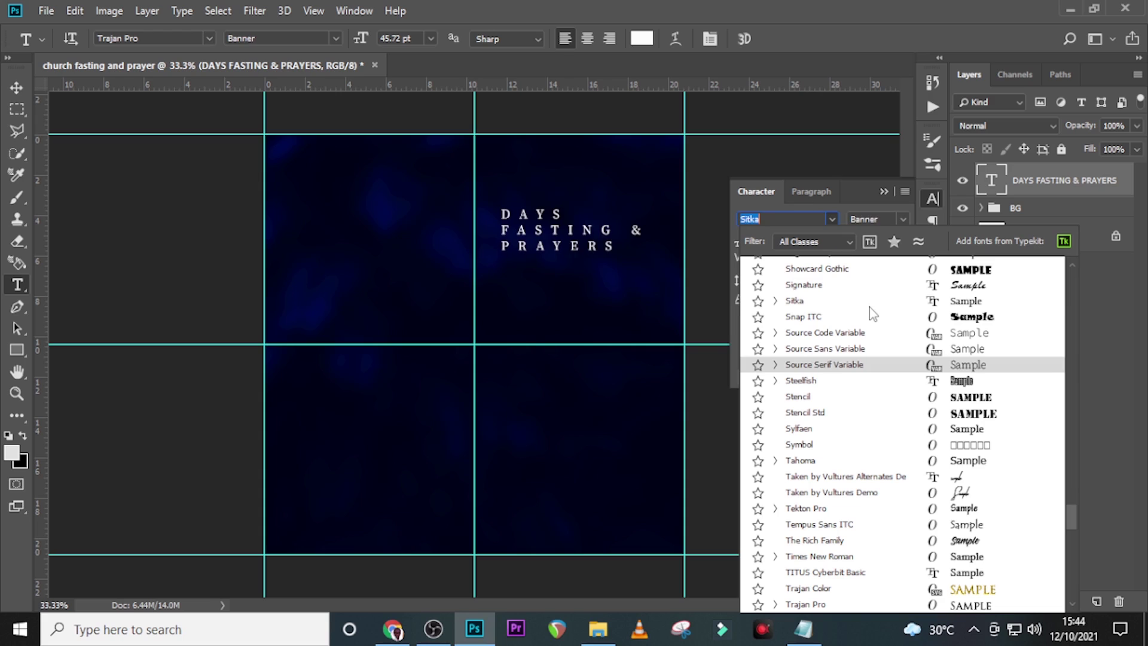
left_click(818, 397)
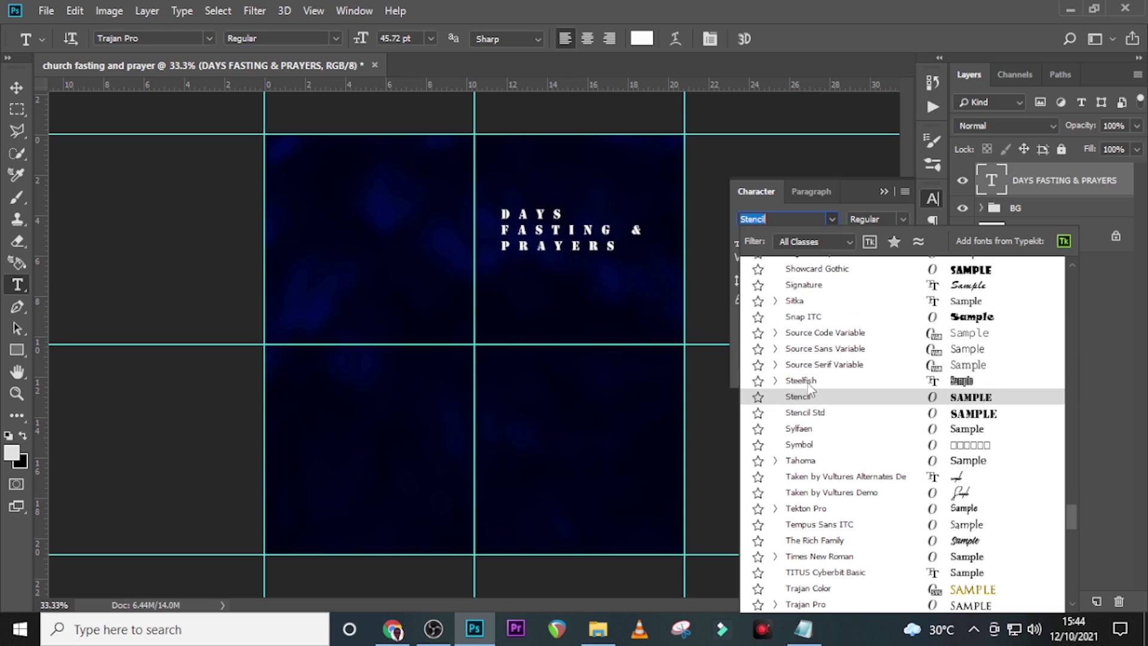
left_click(808, 384)
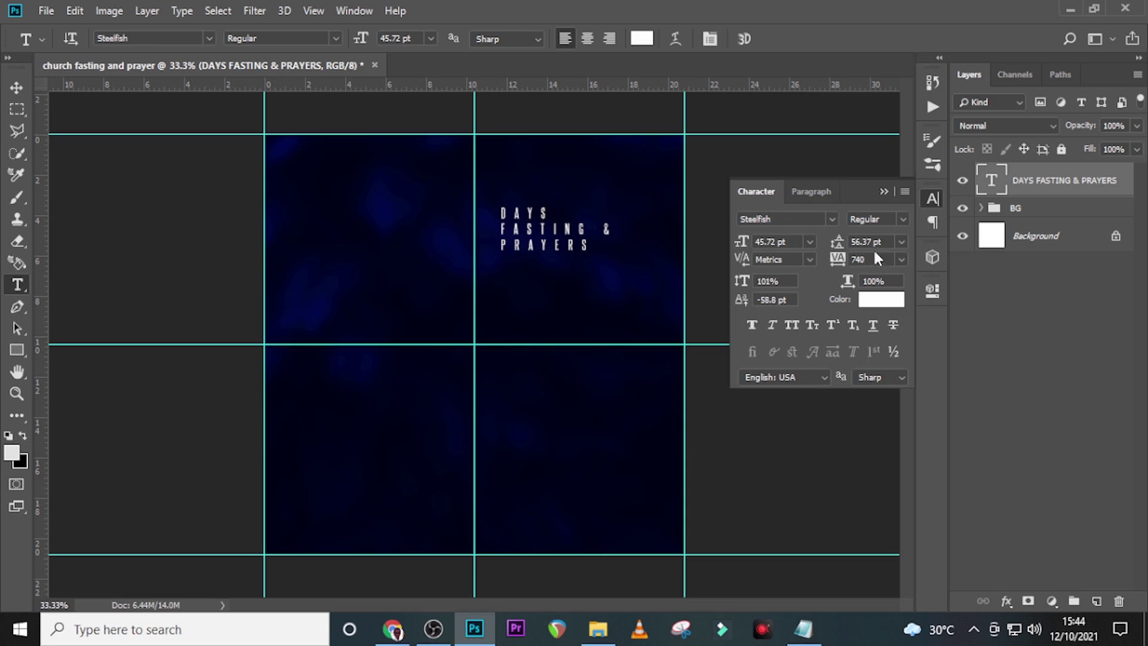
left_click(901, 219)
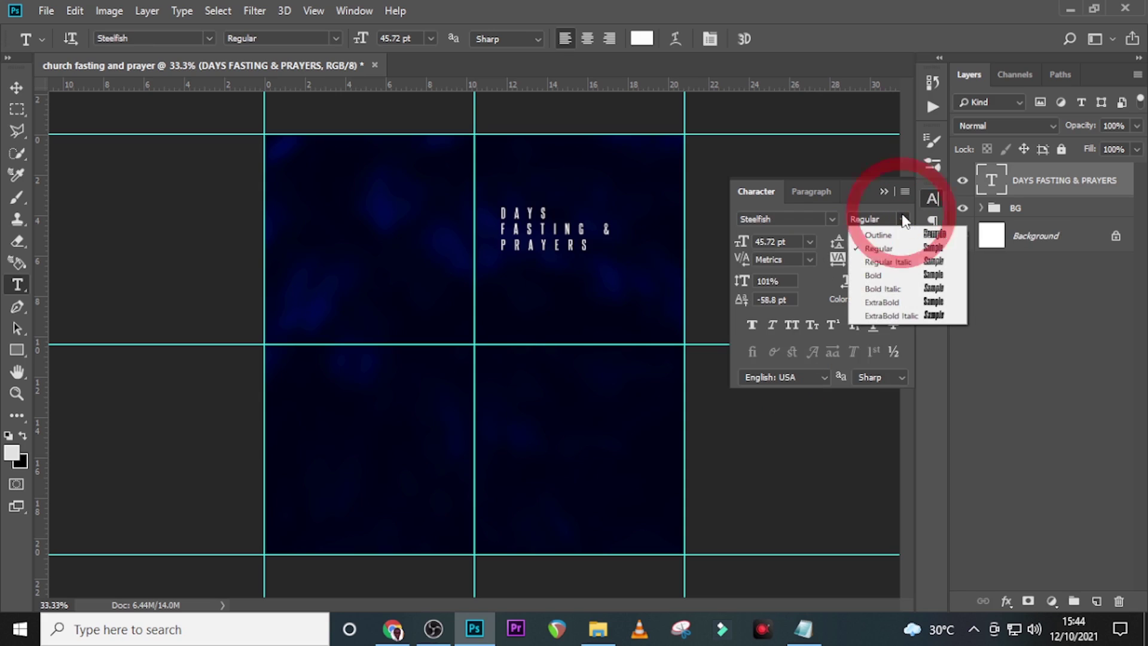
left_click(878, 301)
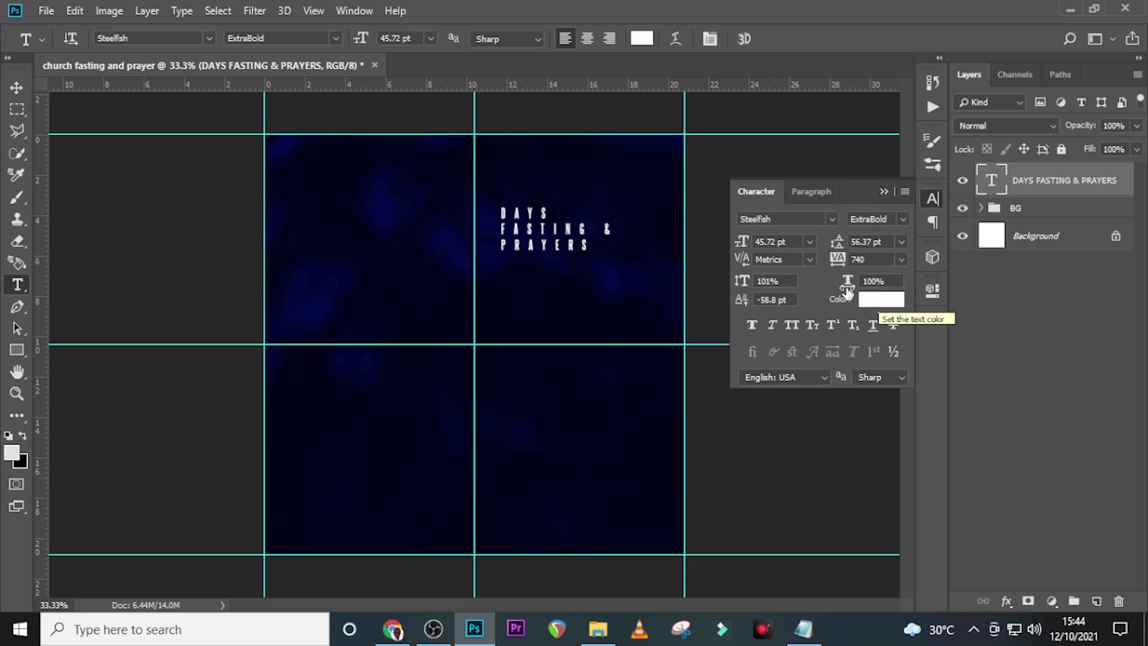
- Set the heading text's size to 175 pt and tracking to 0, keeping its colour fefefe
left_click(754, 240)
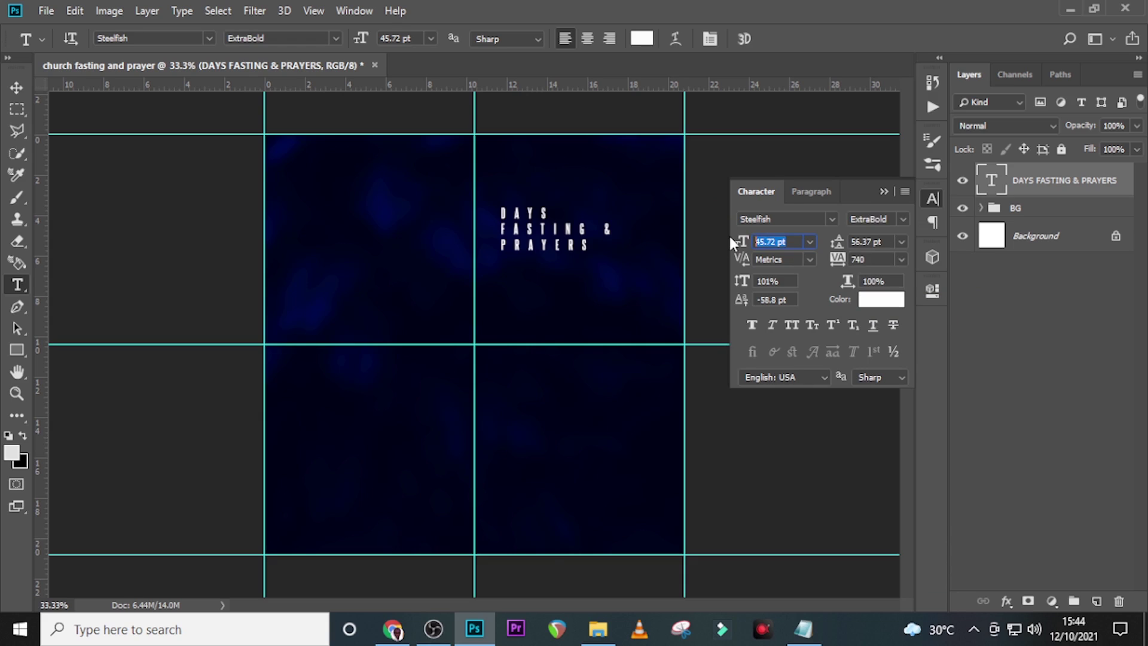
type("175")
key("Return")
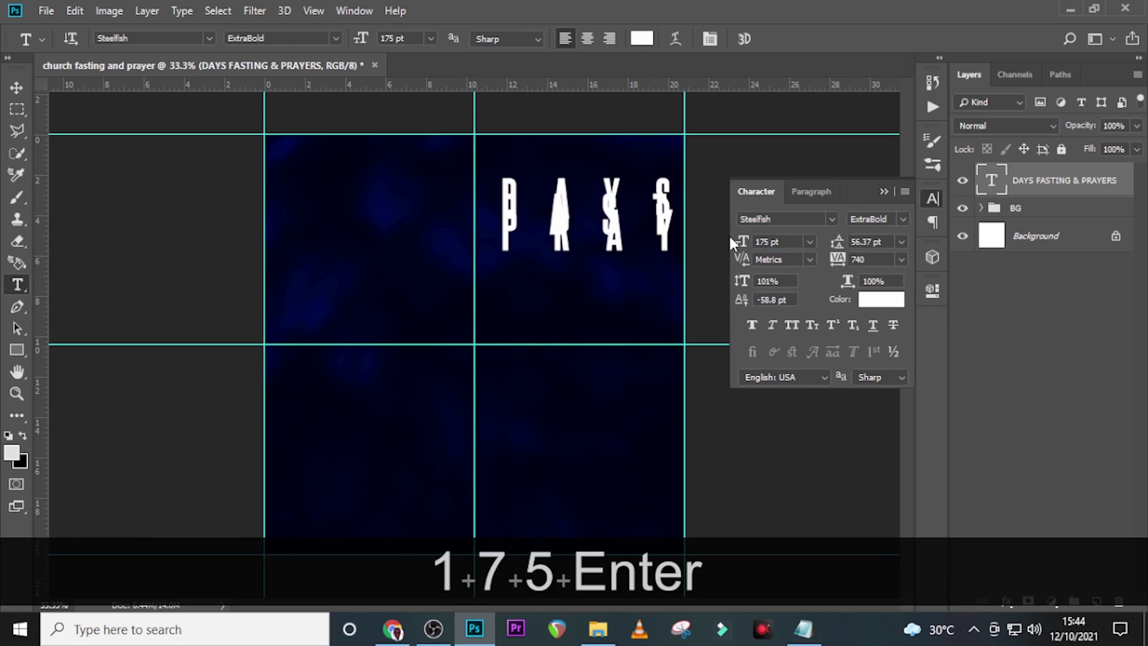
left_click(881, 300)
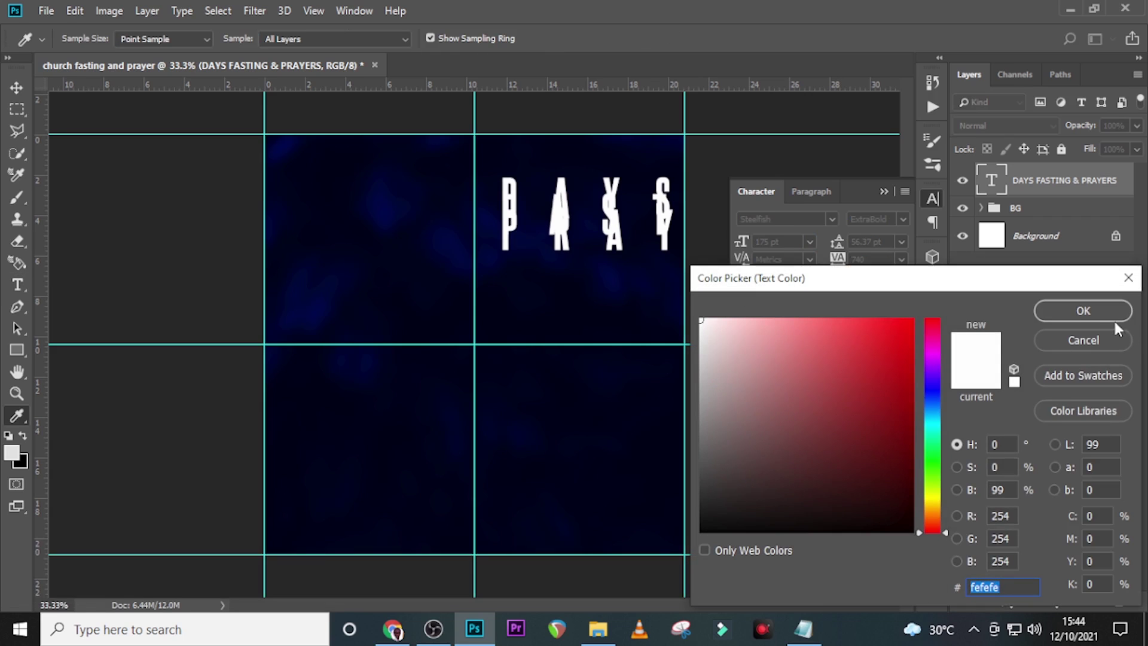
left_click(1083, 312)
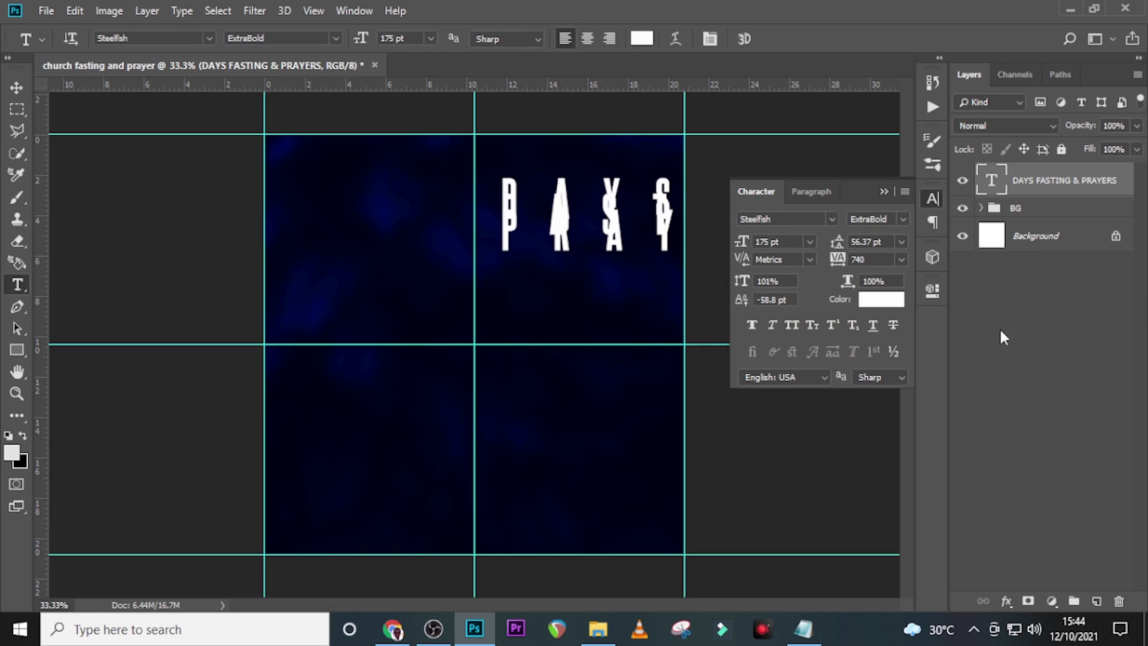
left_click(875, 259)
type("0")
key("Return")
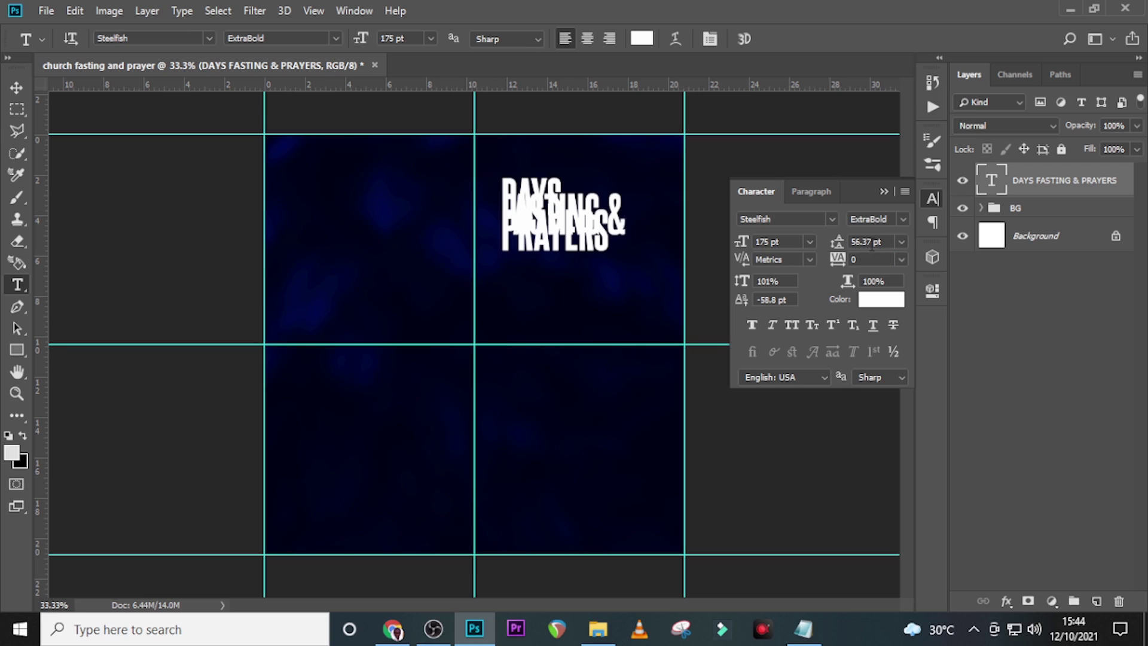
- Set the heading's leading to 154.45 pt and move the text so its left edge meets the vertical centre guide
left_click_drag(874, 242, 833, 245)
type("15")
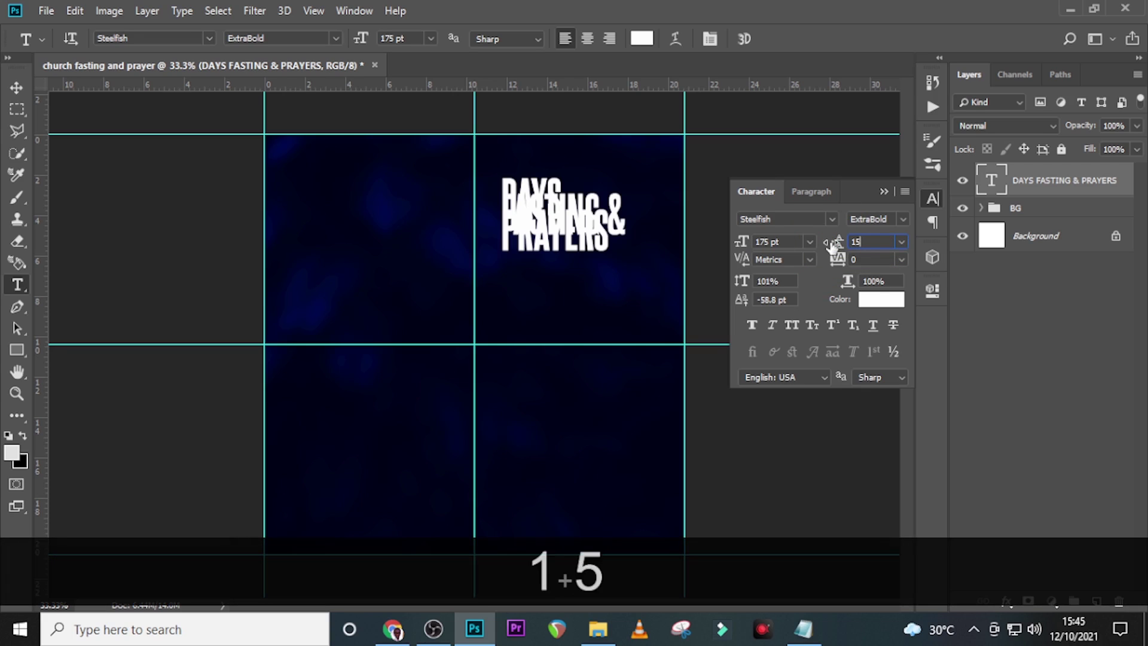
type("4.45")
key("Return")
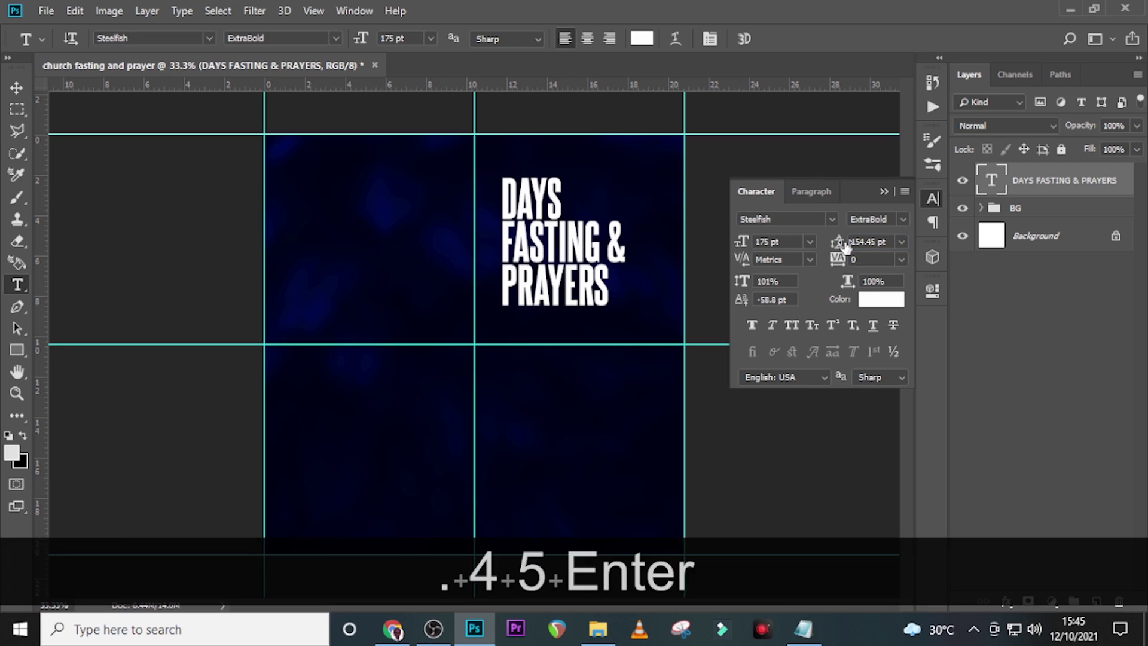
key("v")
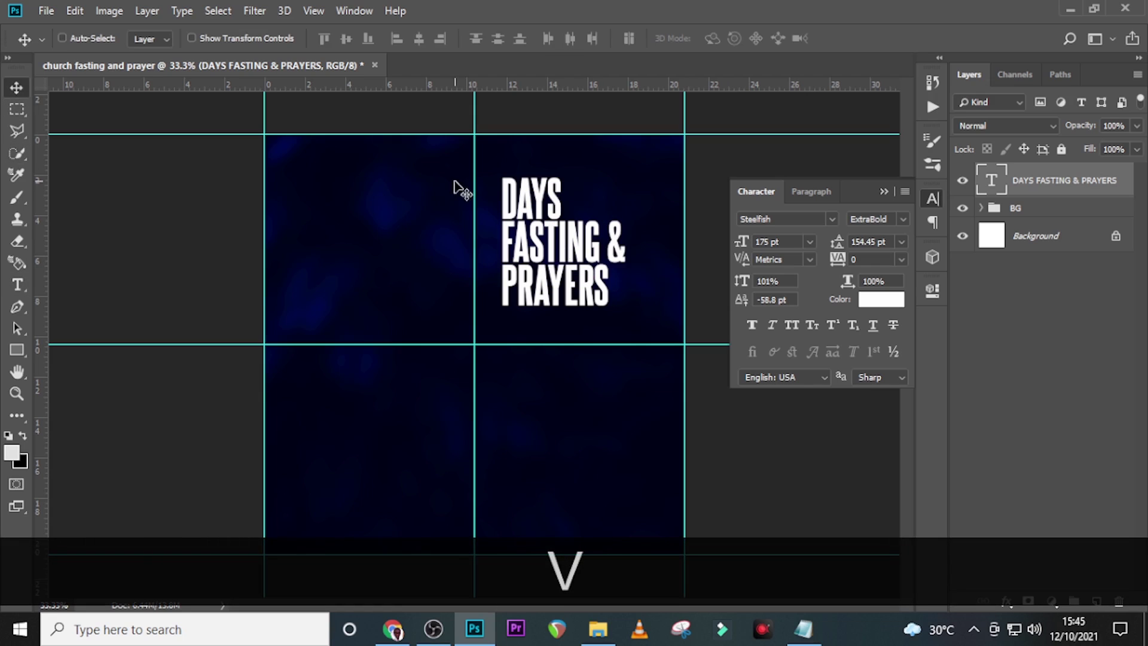
left_click_drag(531, 210, 502, 264)
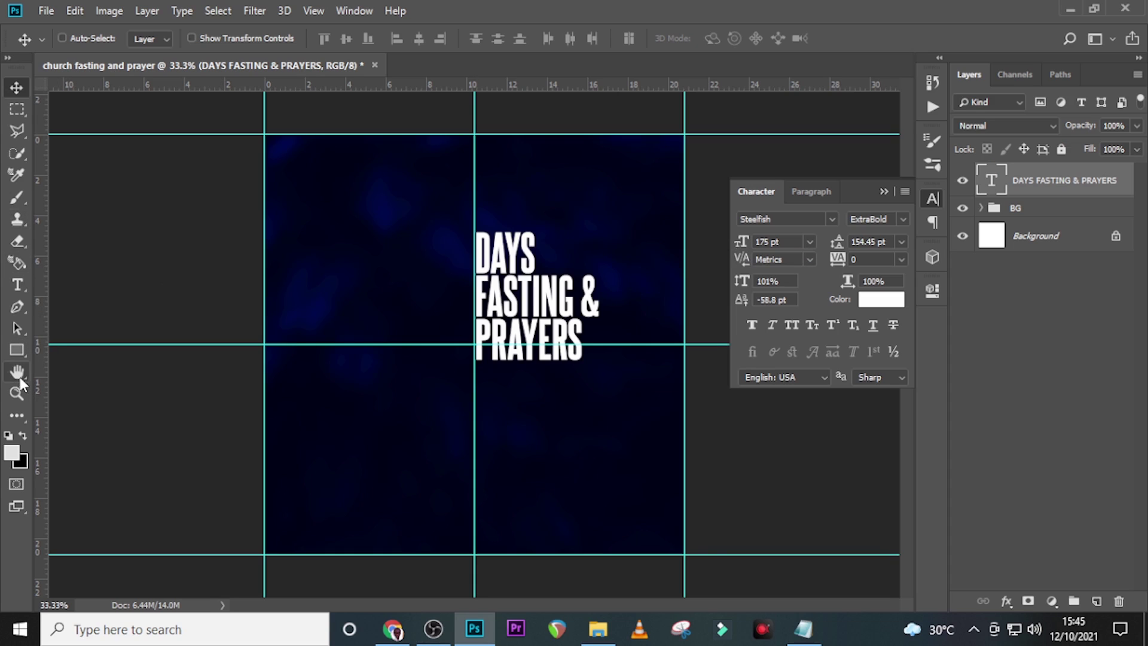
- Add a separate text layer reading 19 in the canvas's left half, beside the heading
left_click(17, 285)
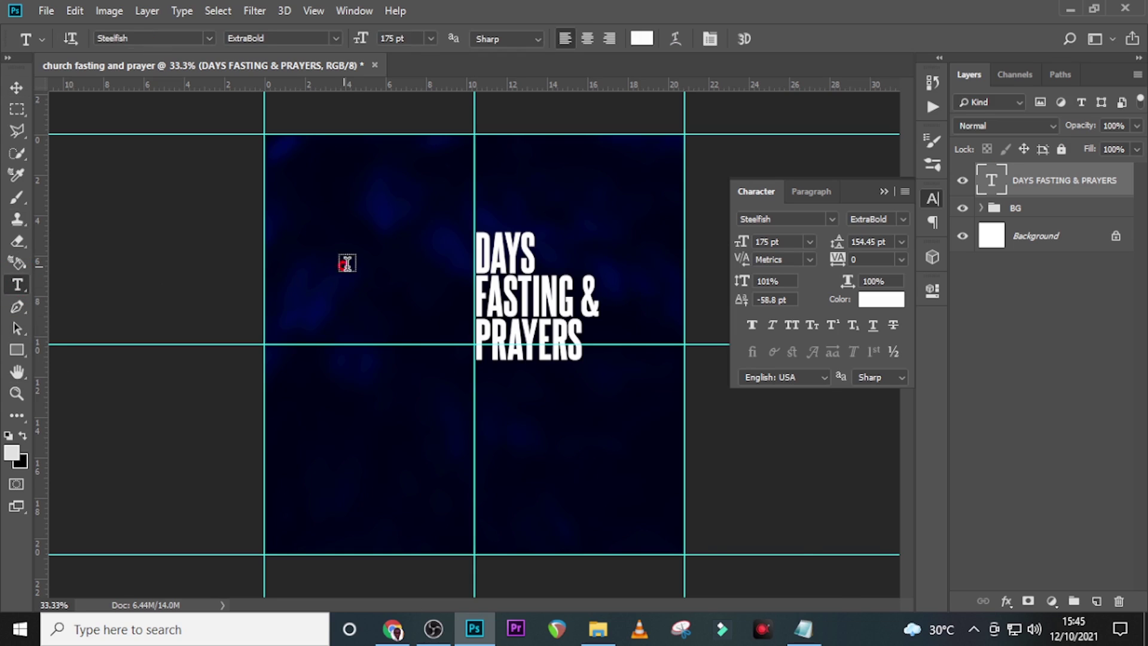
left_click(342, 264)
type("10")
key("BackSpace")
type("9")
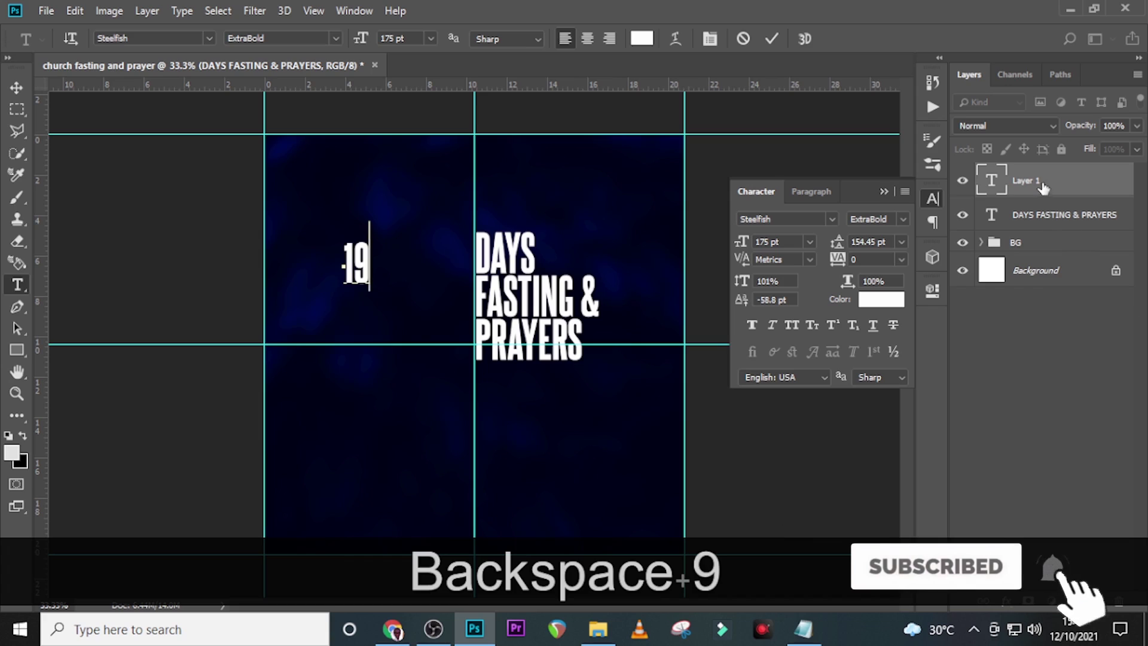
left_click(1002, 191)
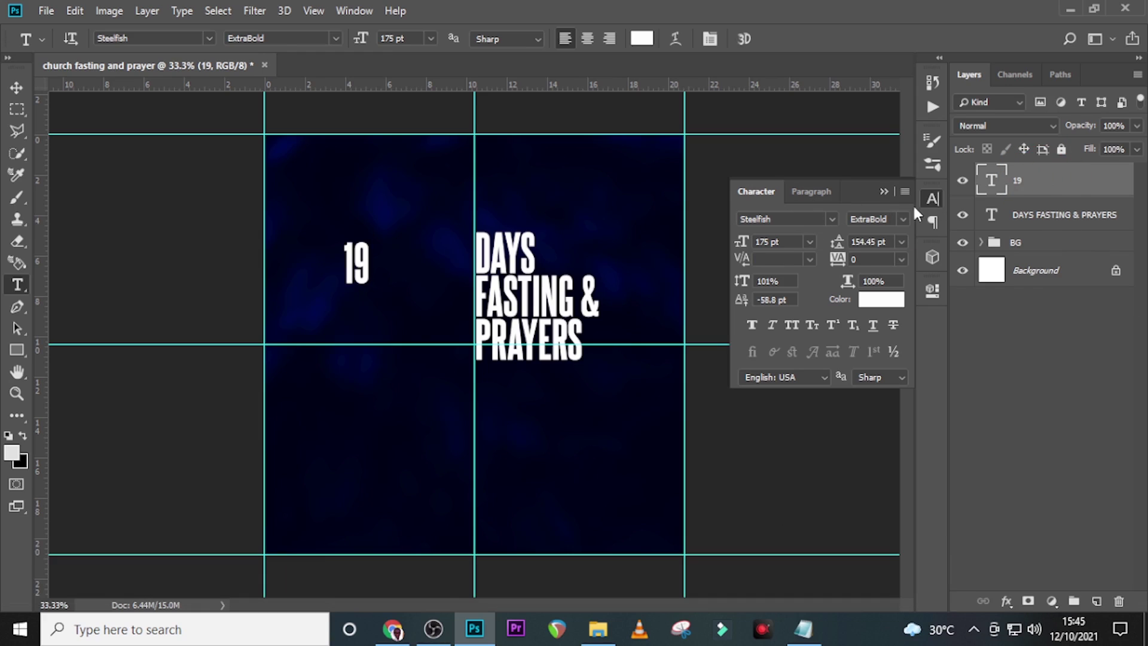
- Set the font size of the 19 text to 542 pt
left_click(791, 239)
type("54")
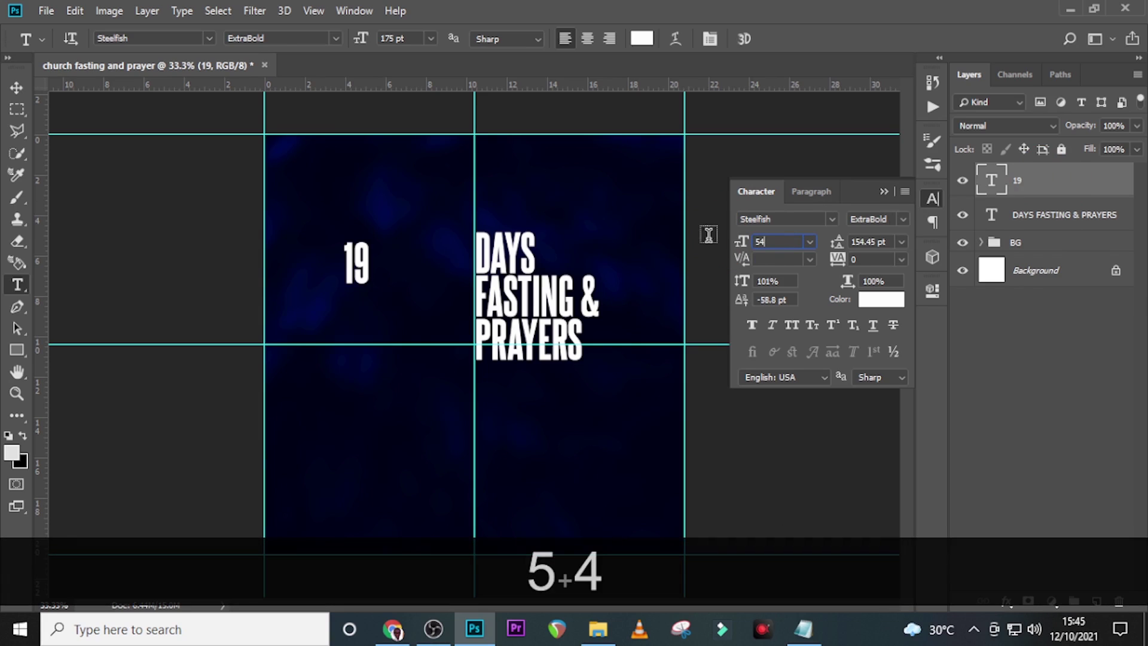
type("2")
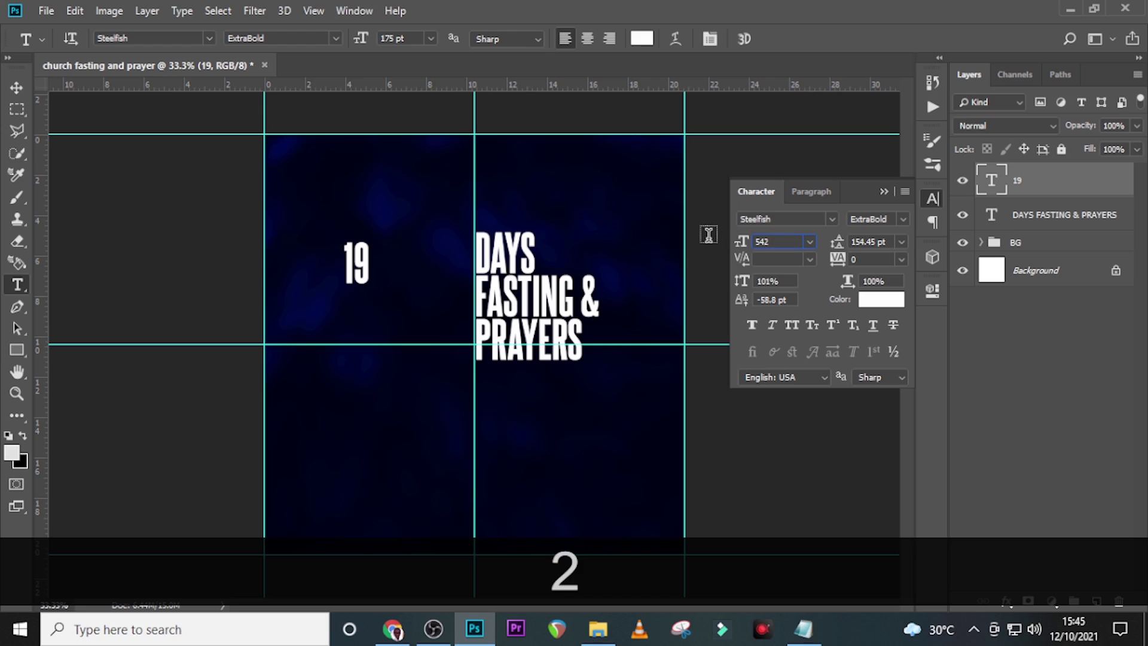
key("Return")
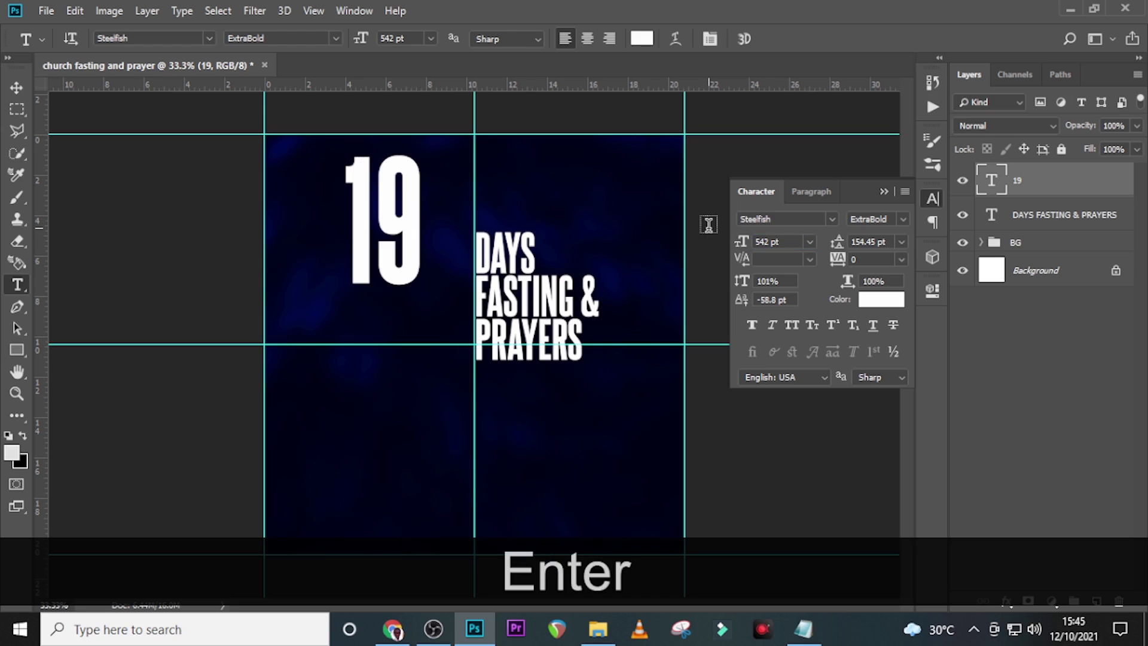
- Place horizontal guides at the heading's top and bottom edges and move the 19 between them, just left of the heading
left_click_drag(511, 94, 544, 231)
left_click_drag(514, 89, 543, 358)
left_click(1038, 181)
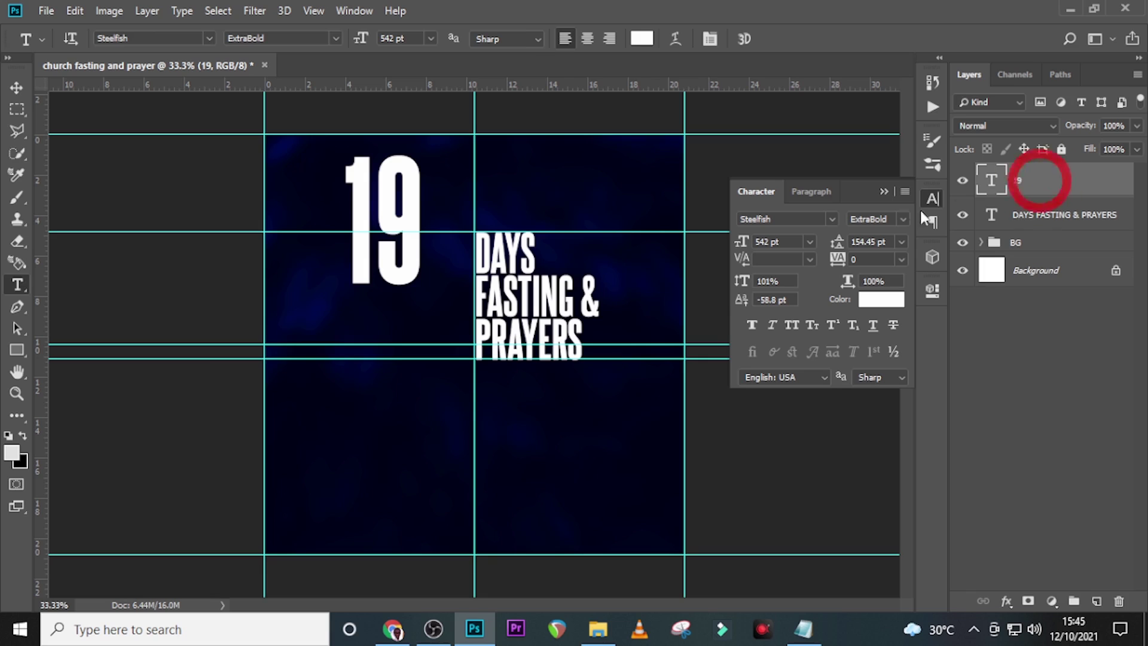
key("v")
left_click_drag(394, 203, 438, 277)
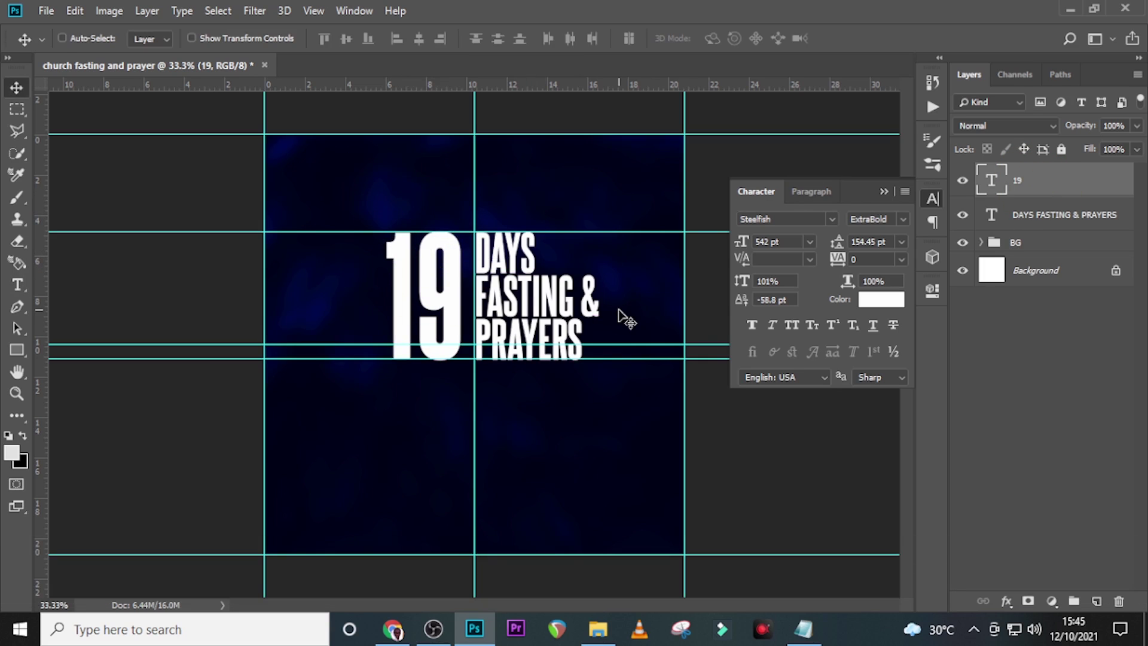
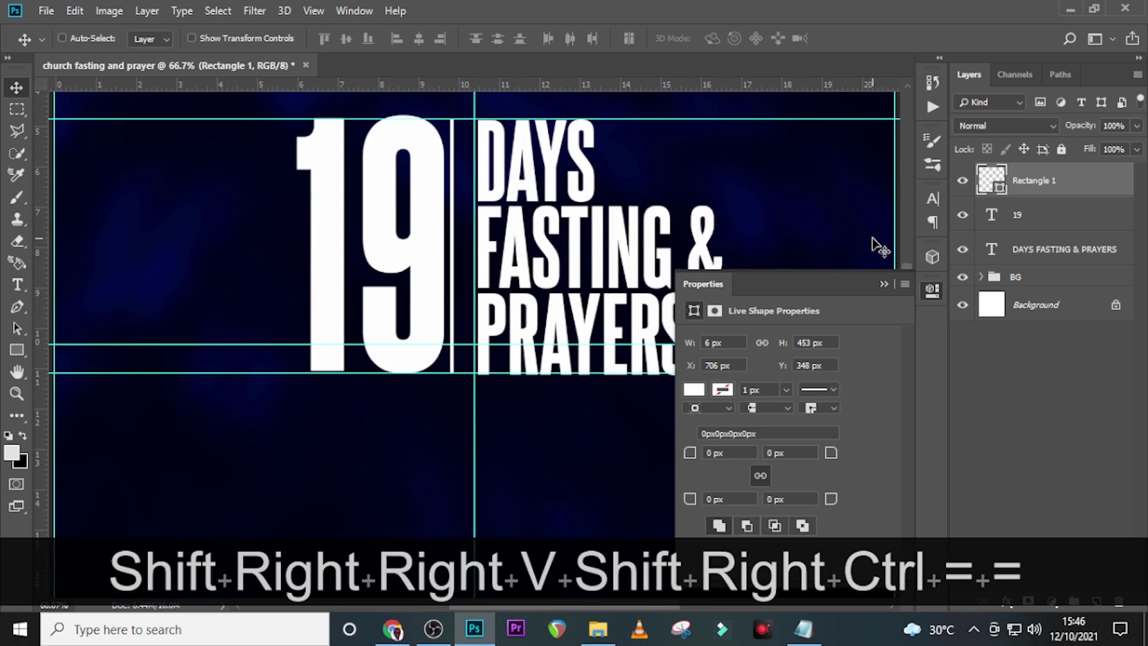
- Move the thin vertical divider line right to X 733 px, just beside the heading
key("shift+Right")
key("Right")
key("Right")
key("Right")
key("shift+Right")
key("Right")
key("Right")
key("Right")
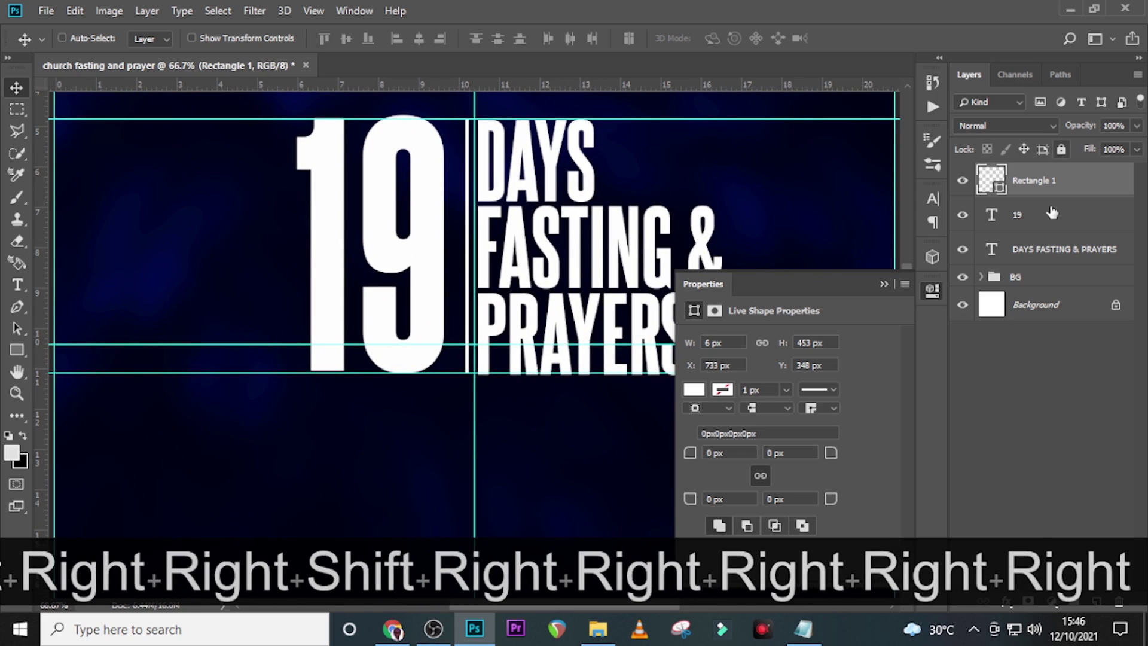
- Move the 19 text right to X 6.2 in, close to the vertical divider line
left_click(1023, 214)
key("Right")
key("Right")
key("Right")
key("Right")
key("Right")
key("Right")
key("Right")
key("Right")
key("Right")
key("Right")
key("Right")
key("Right")
key("Right")
key("Right")
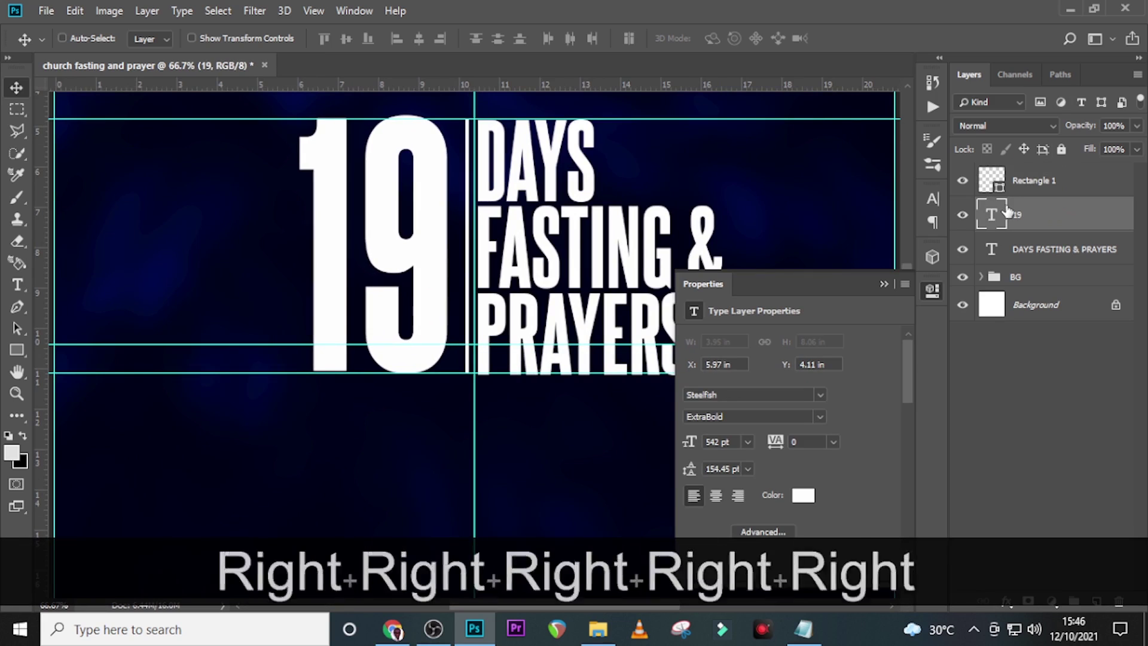
key("Right")
key("Right")
key("Right")
key("Right")
key("Right")
key("Right")
key("Right")
key("Right")
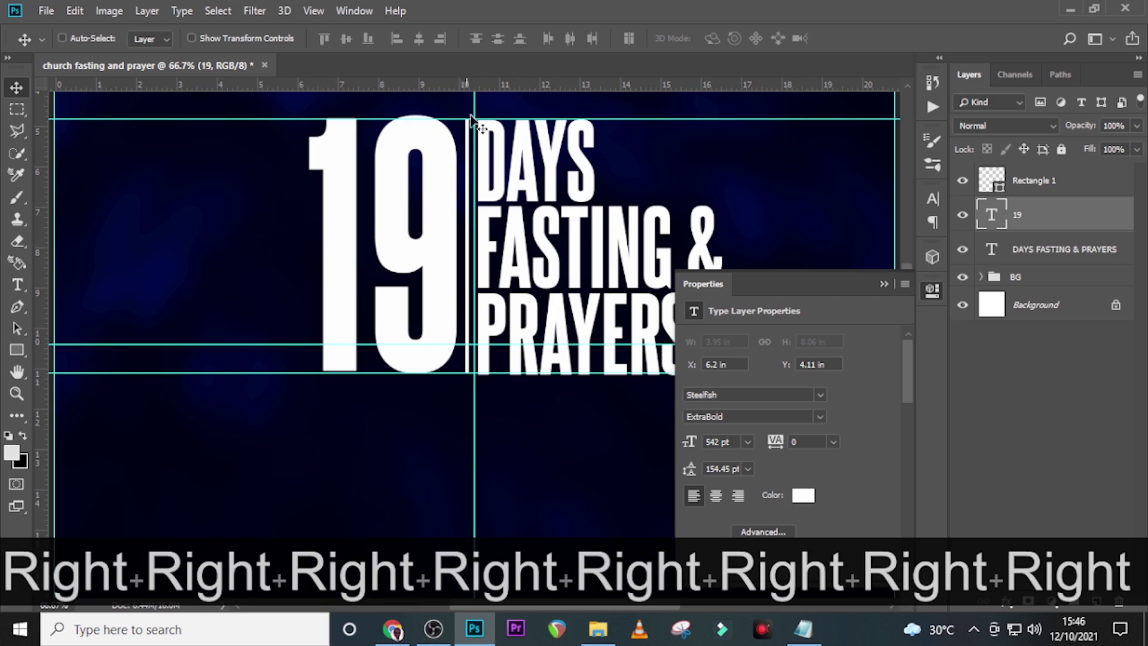
- Hide the guides and nudge the 19 text left to X 6.19 in
key("ctrl+equal")
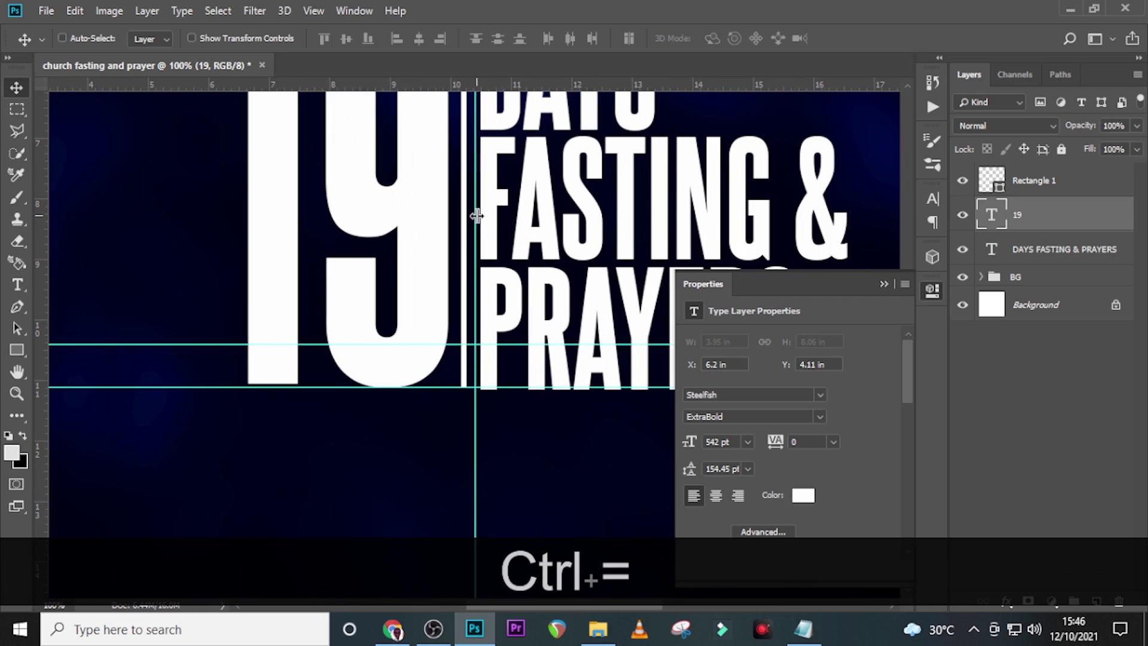
key("ctrl+h")
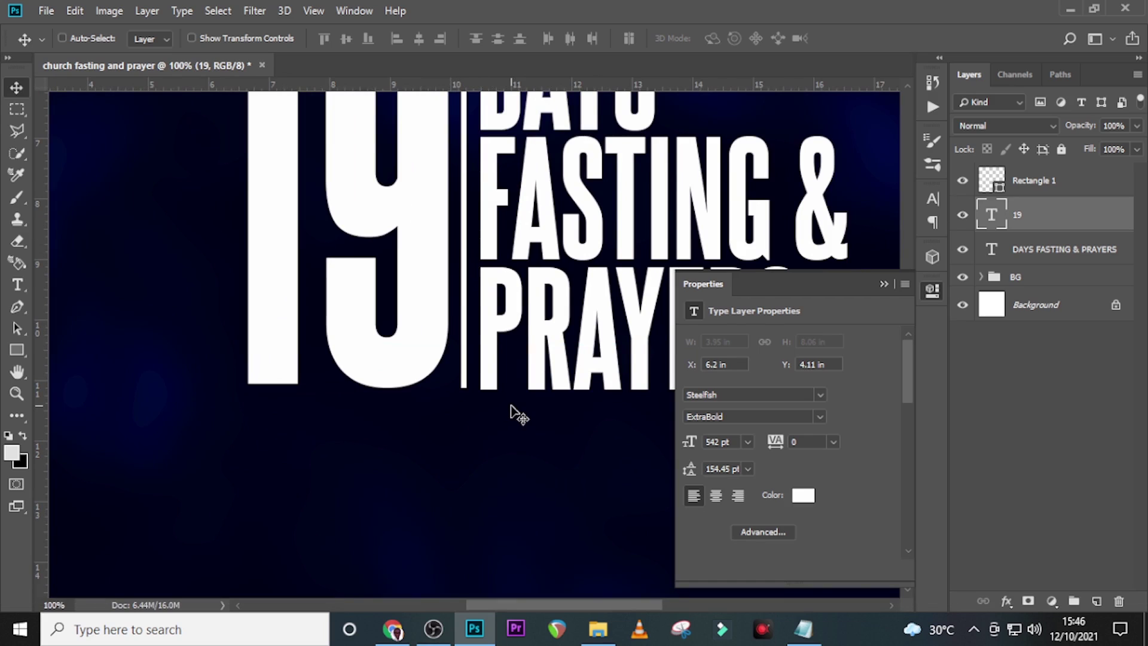
key("Left")
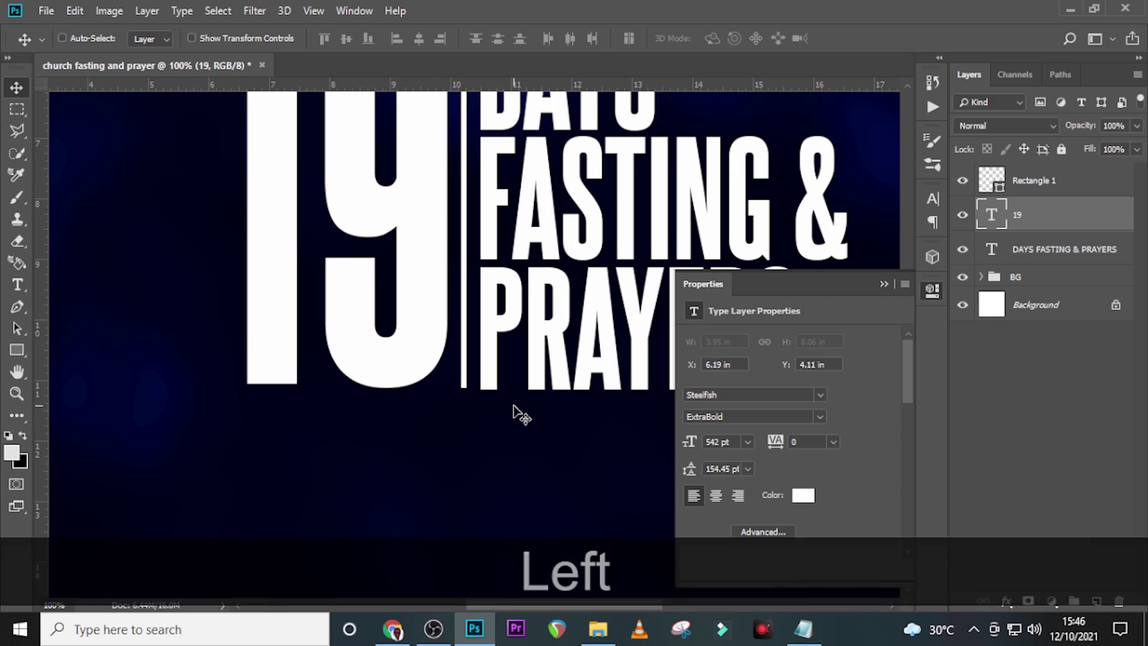
key("ctrl+0")
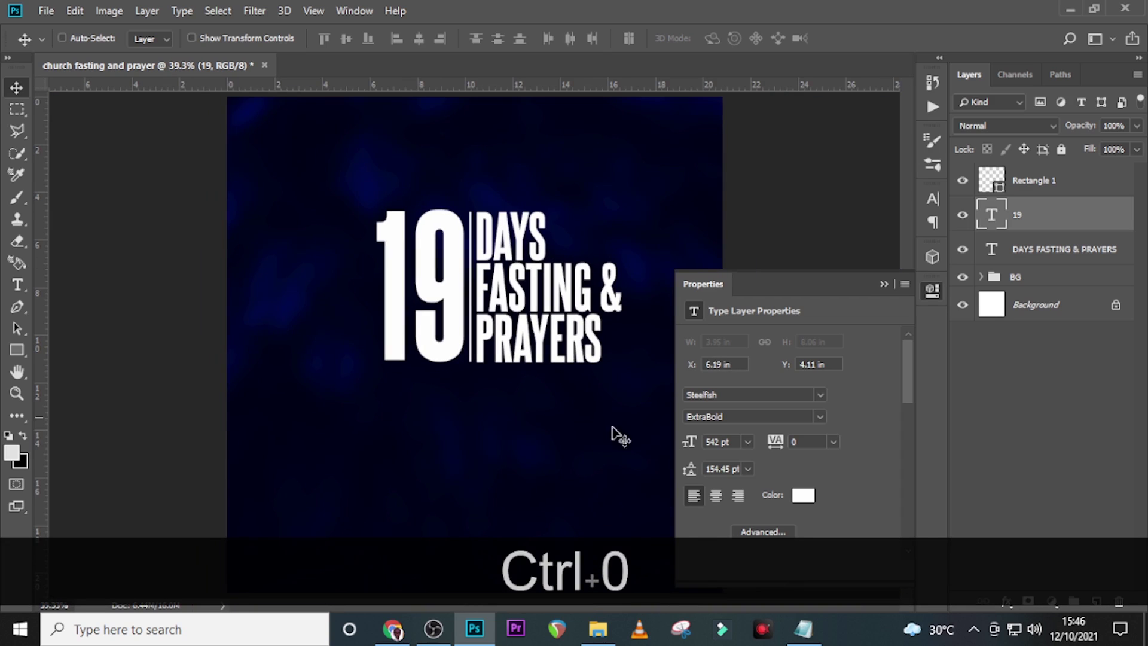
- Draw a rectangle shape about 331 px wide and 390 px high over the right part of the heading
left_click(883, 285)
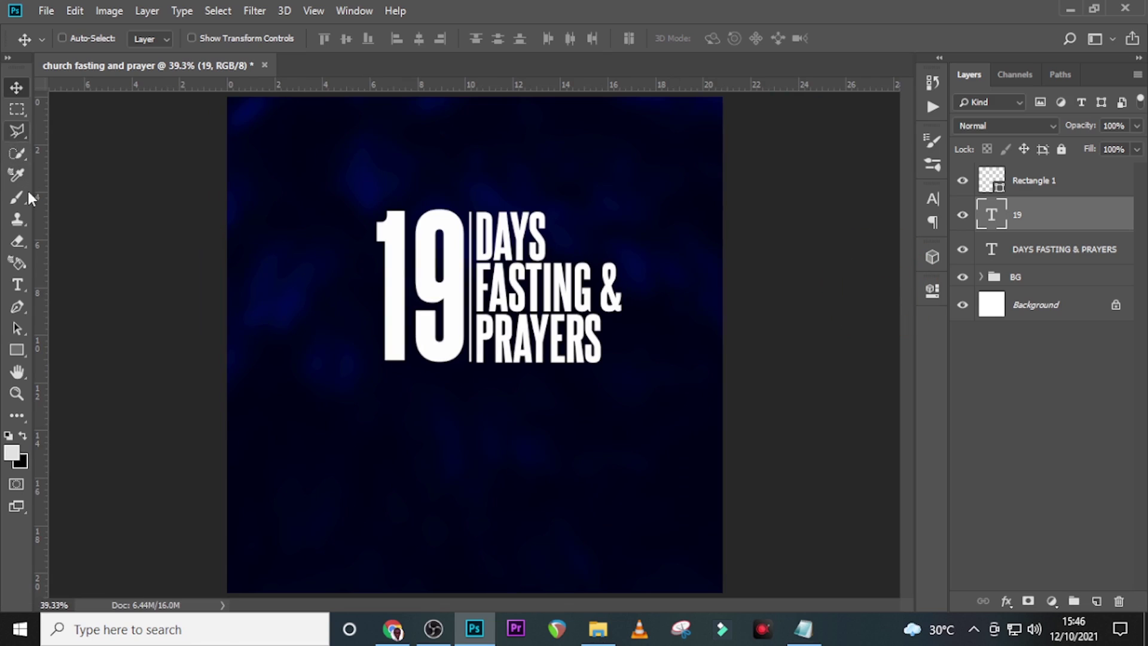
left_click(17, 350)
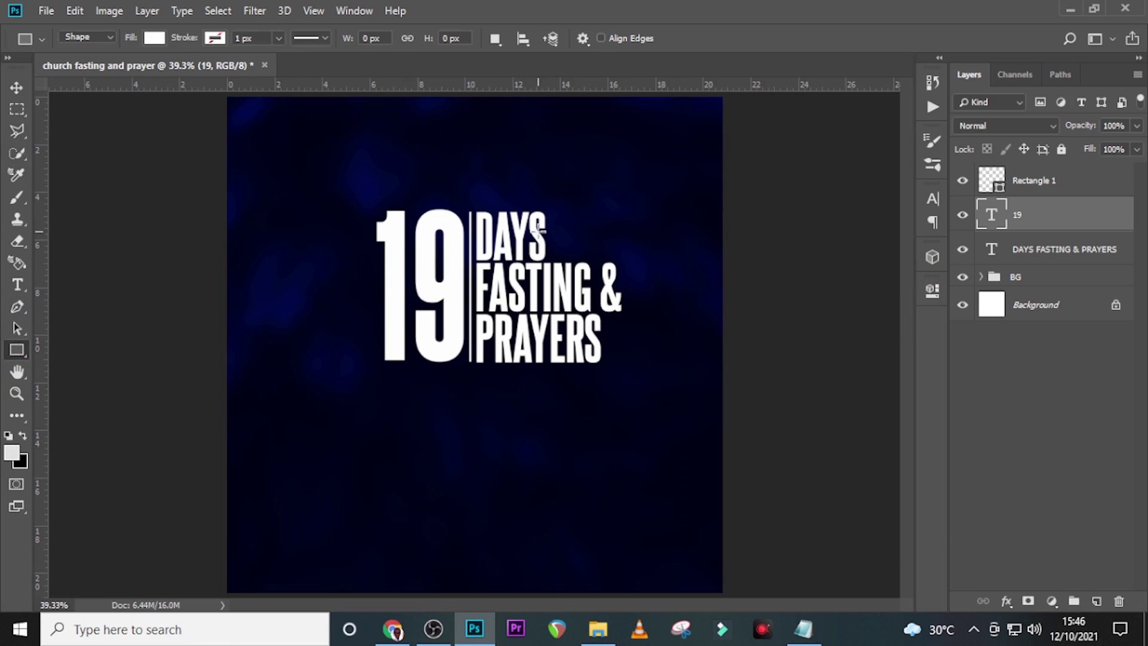
left_click_drag(541, 232, 648, 361)
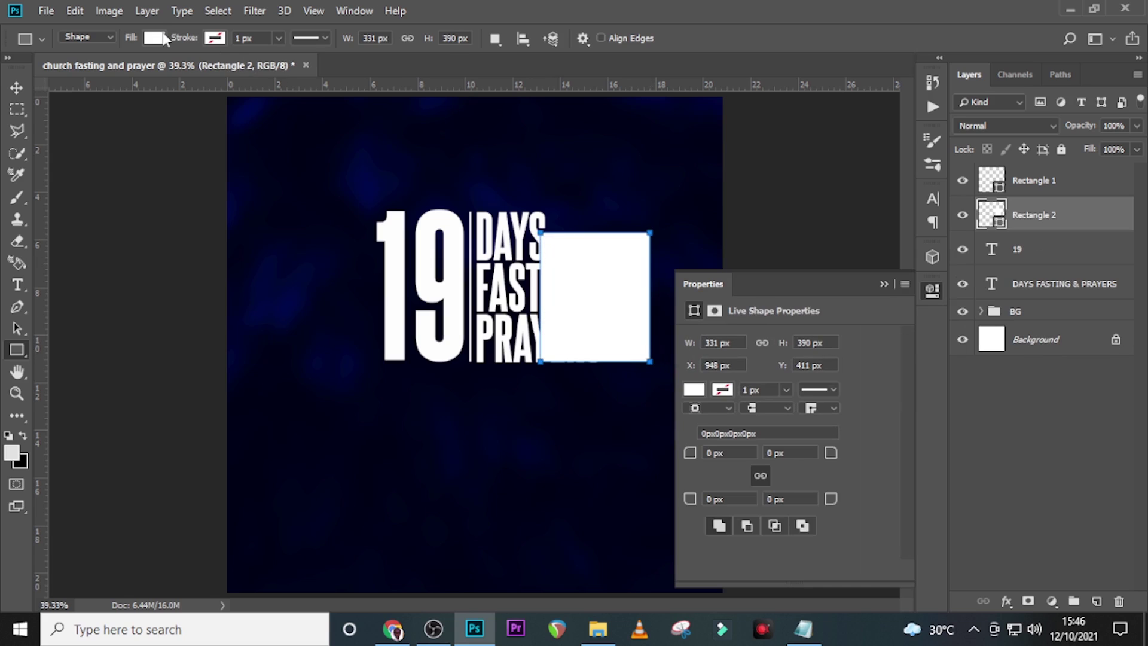
- Remove the new rectangle's fill and give it a white stroke of 7.63 px
left_click(160, 38)
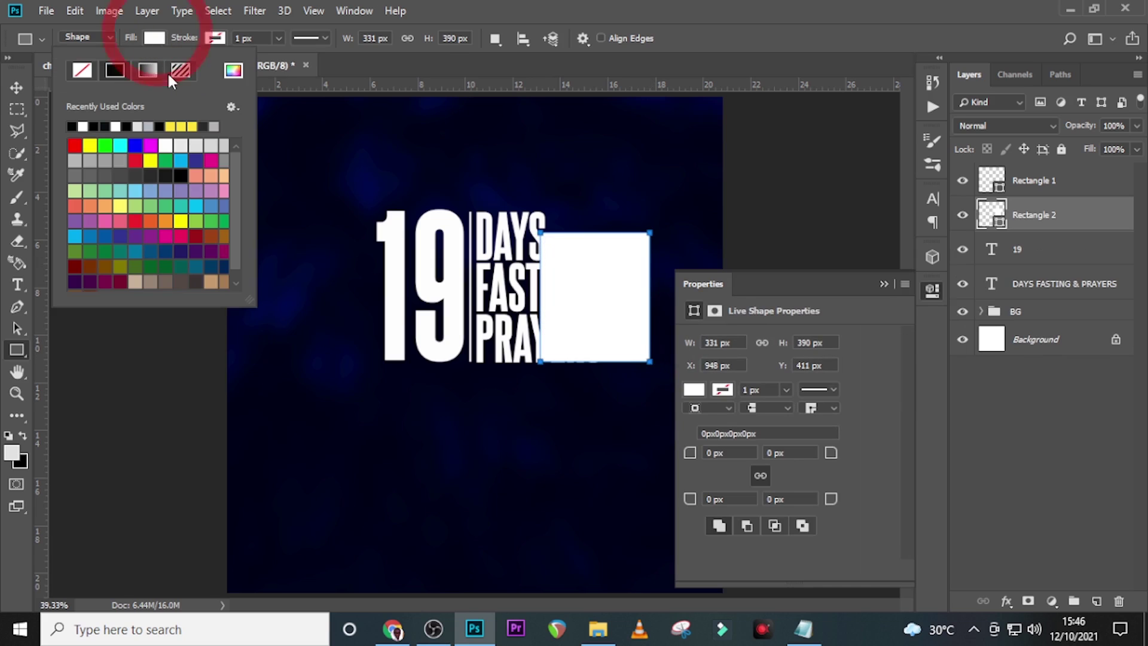
left_click(82, 71)
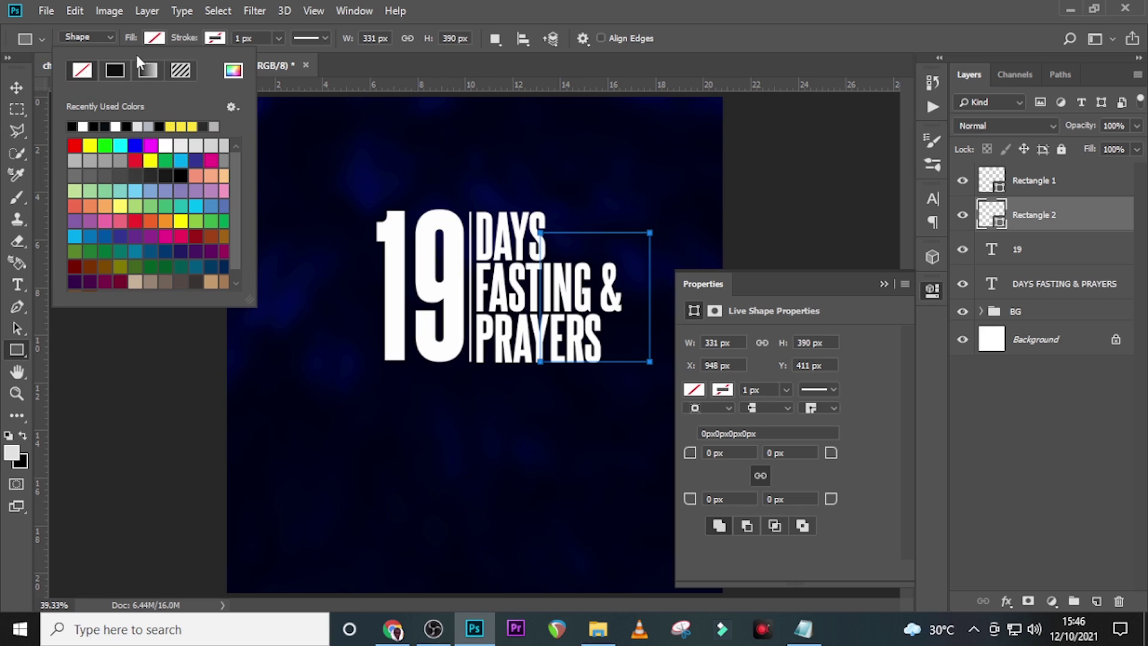
left_click(214, 38)
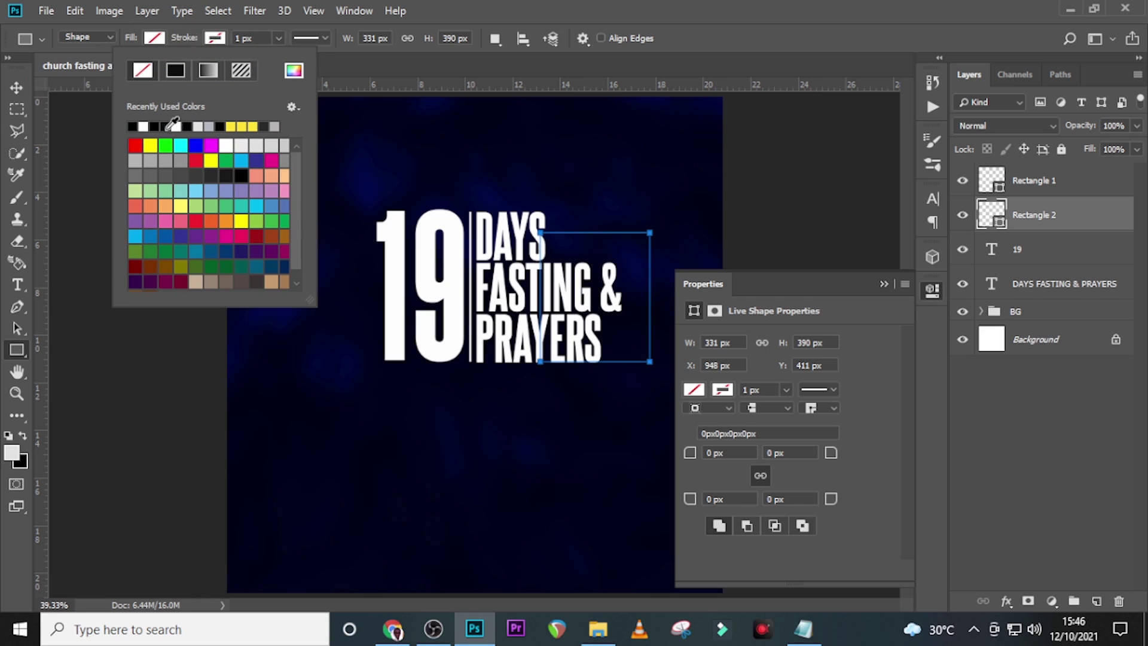
left_click(144, 127)
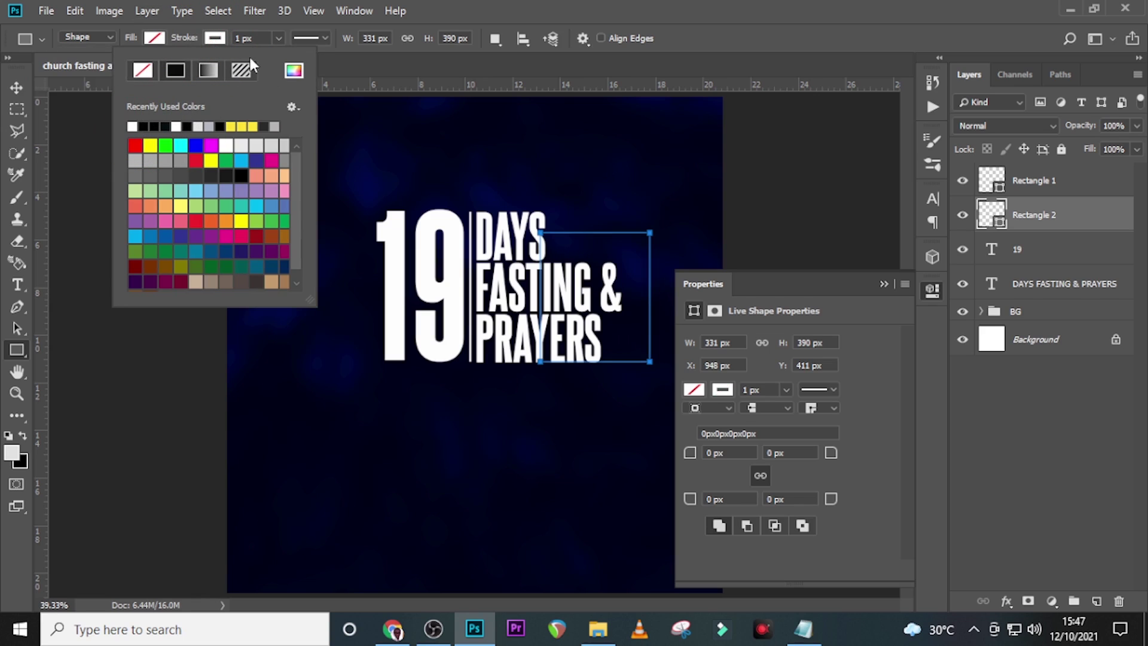
left_click(256, 39)
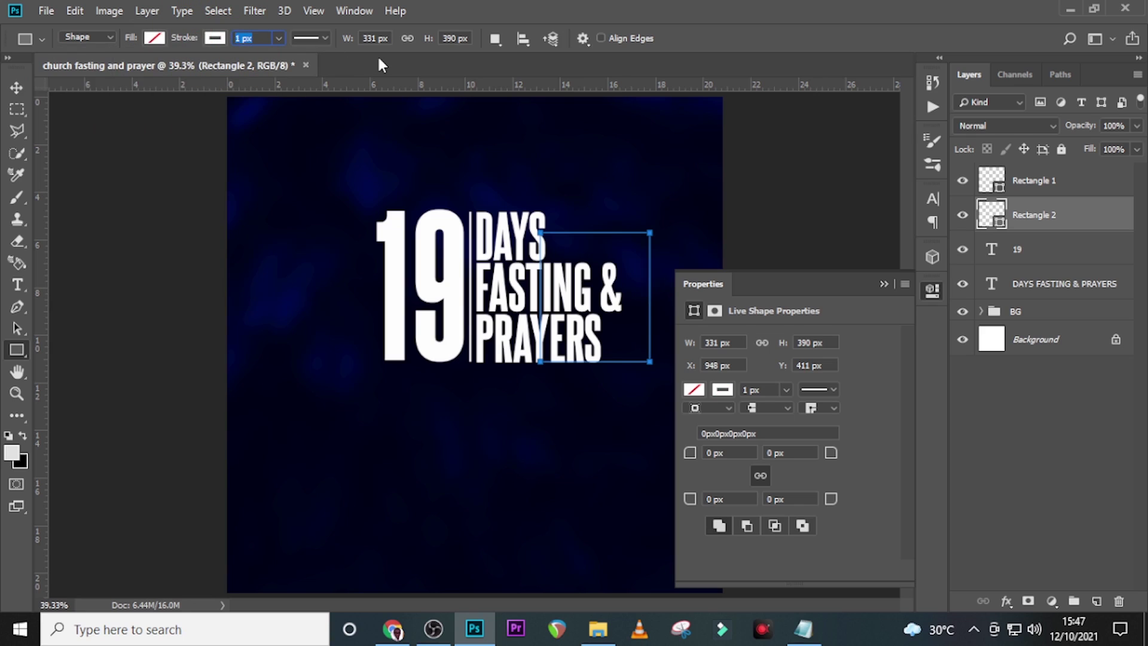
type("7.6")
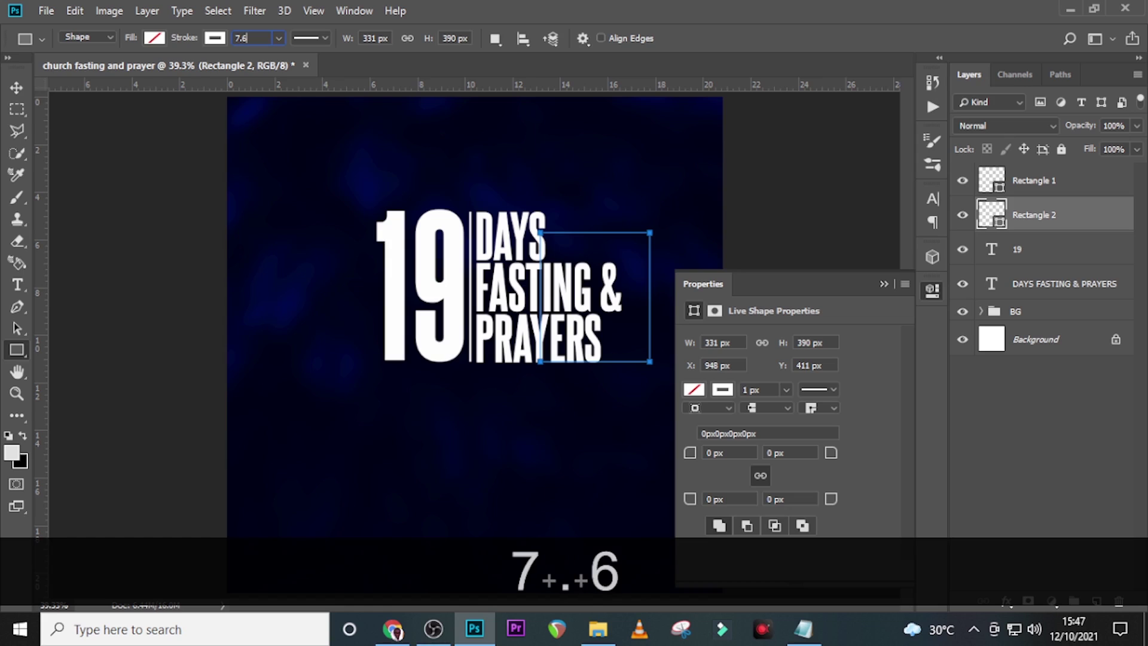
type("3")
key("Return")
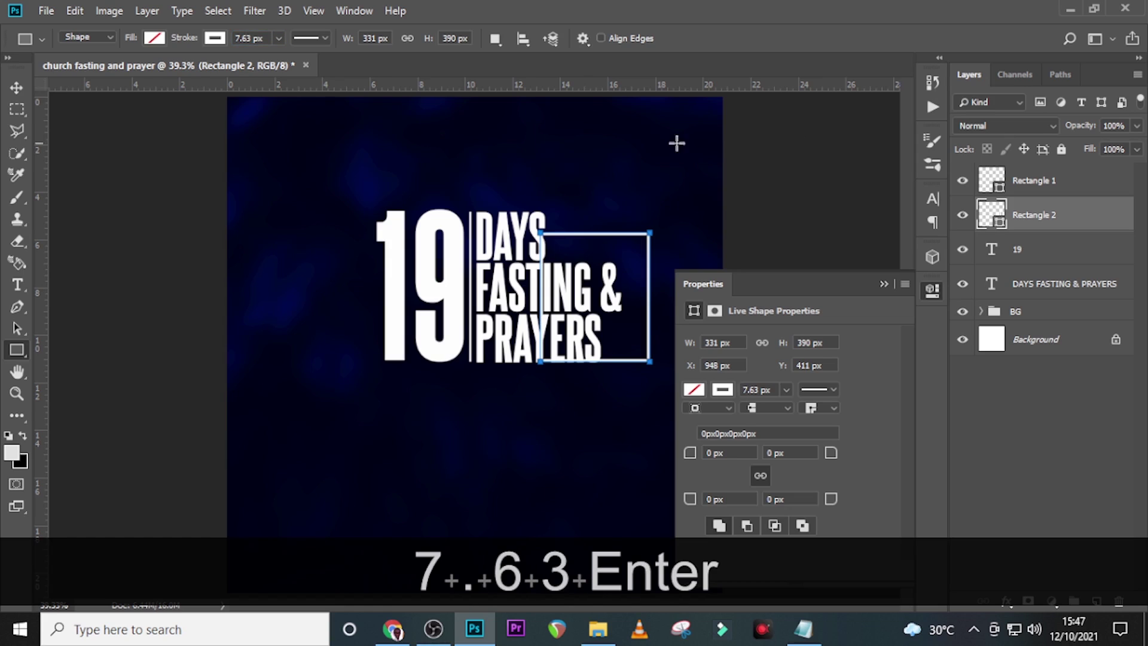
- Move the outlined rectangle up to Y 399 px
left_click(1033, 215)
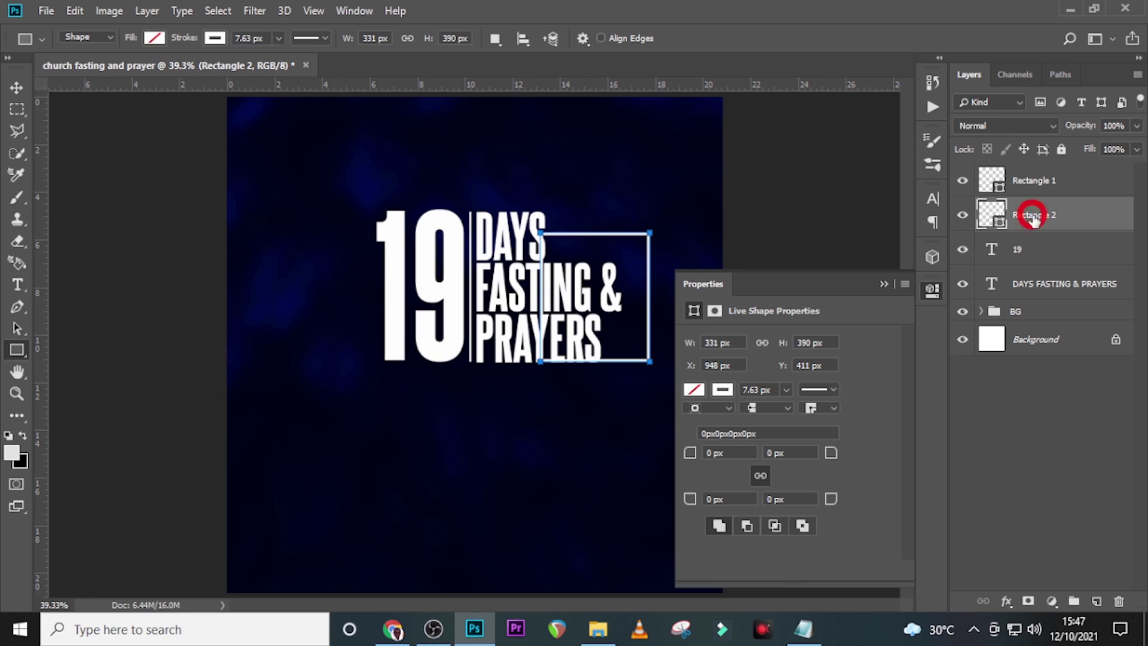
key("Up")
key("Up")
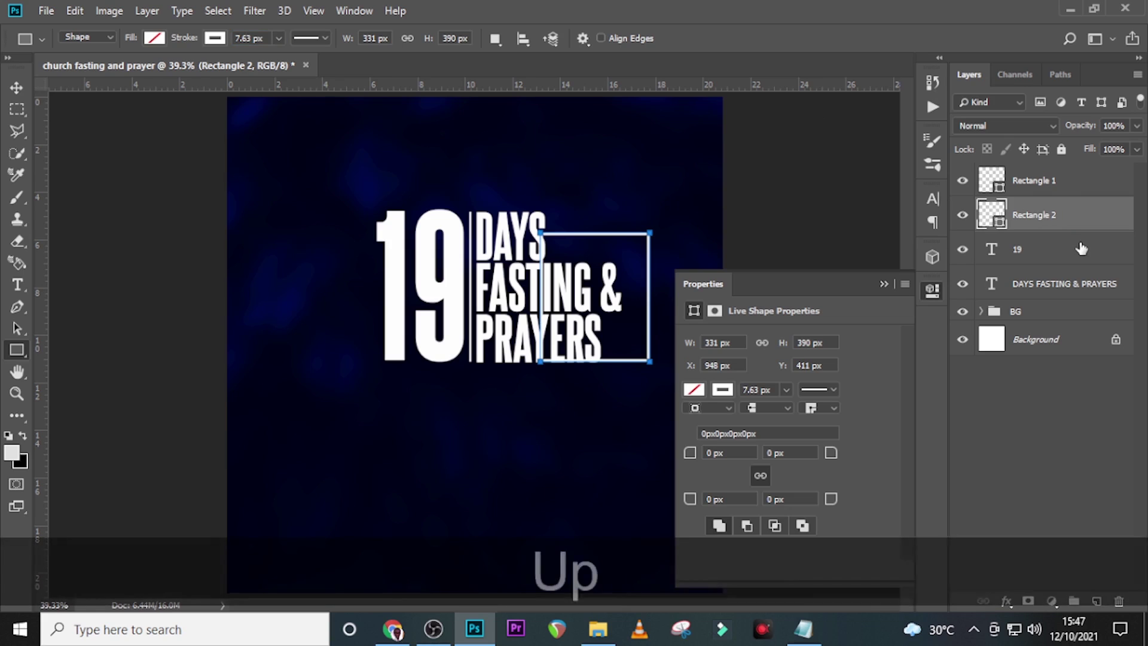
key("v")
key("Up")
key("Up")
key("Up")
key("Up")
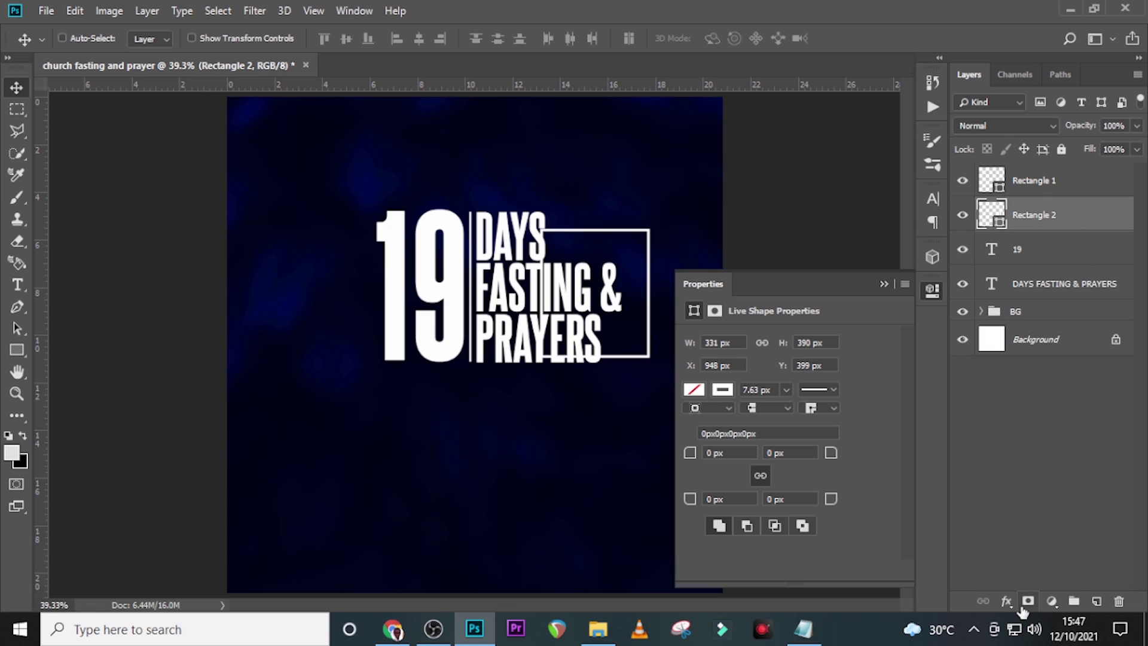
- Add a layer mask to the outlined rectangle and prepare a Soft Round brush with black as the foreground colour
left_click(1028, 602)
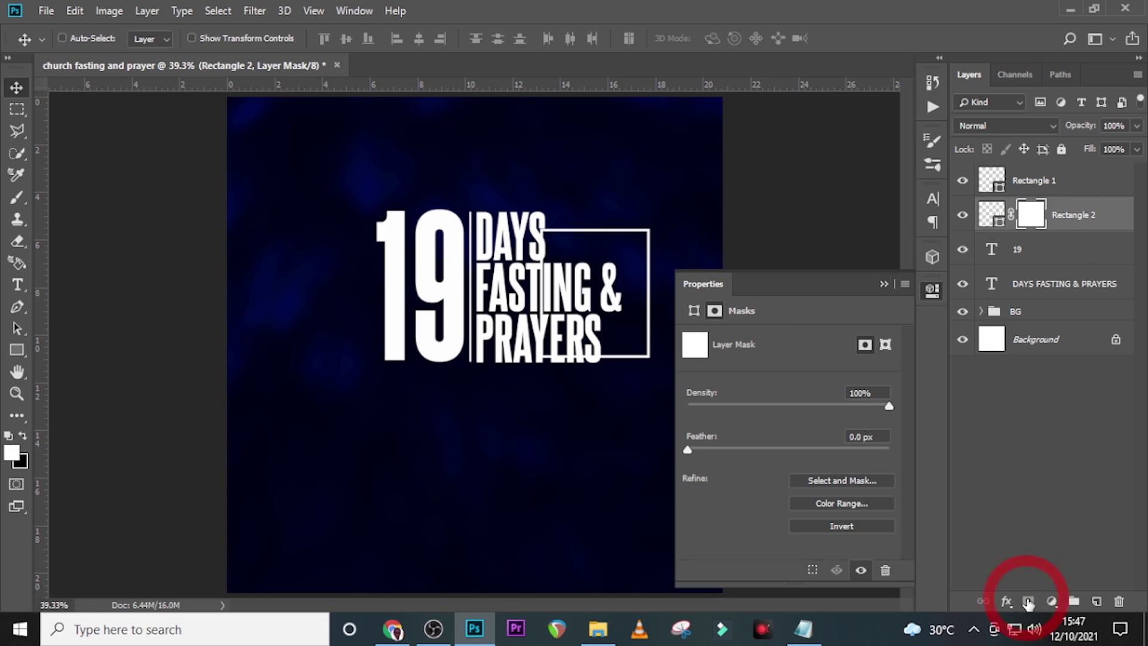
left_click(18, 197)
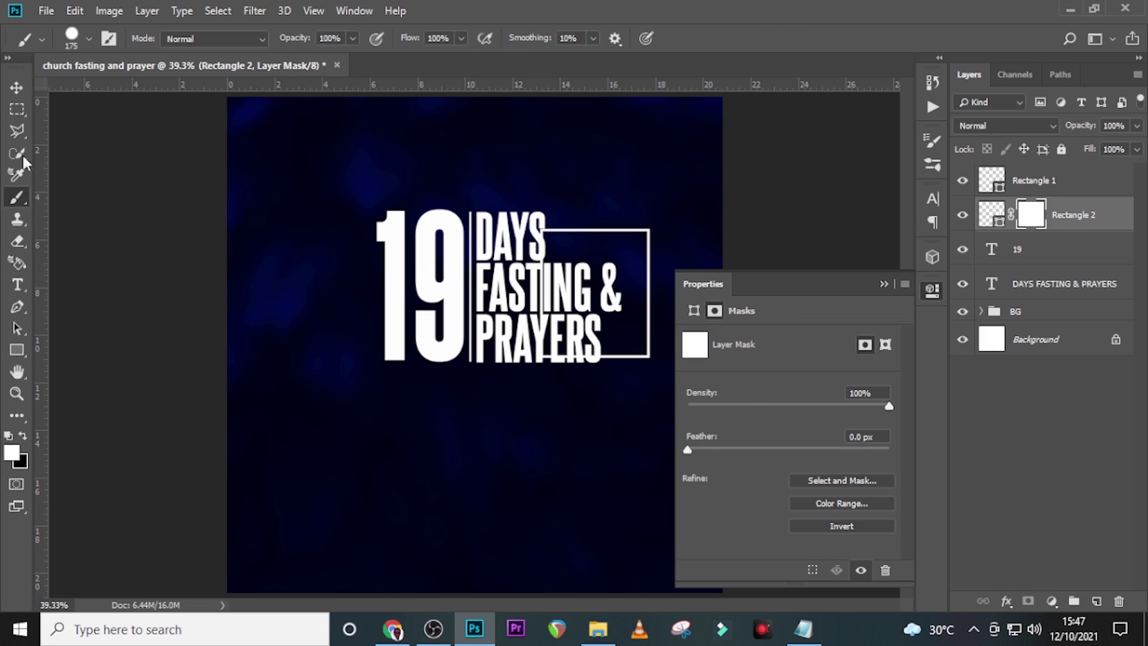
left_click(76, 37)
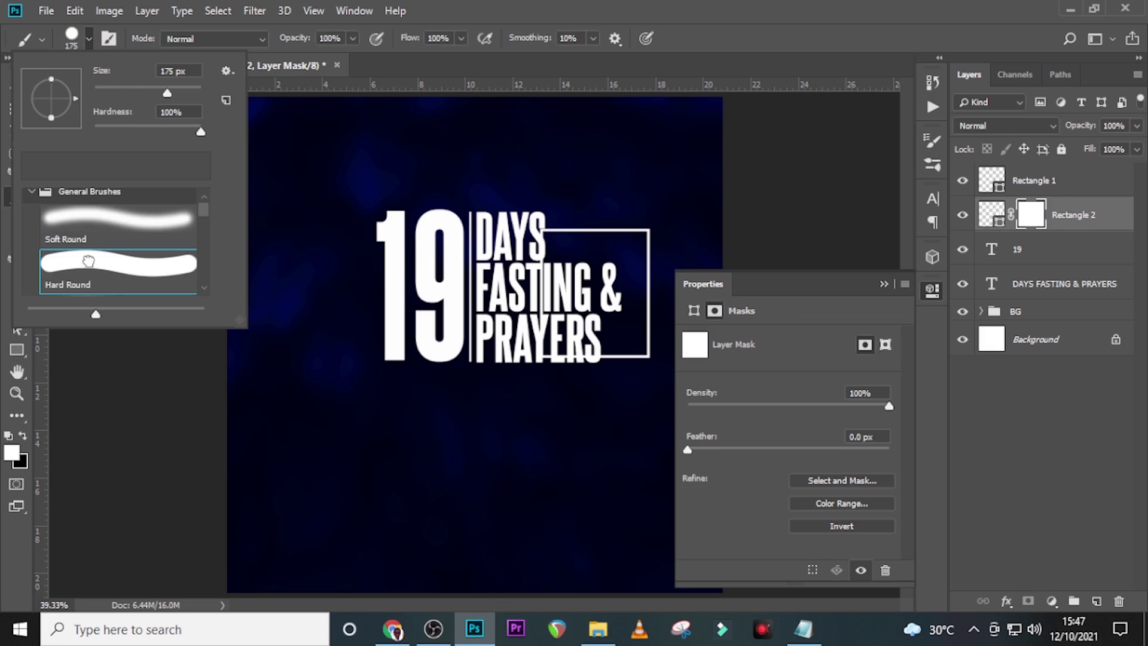
double_click(102, 221)
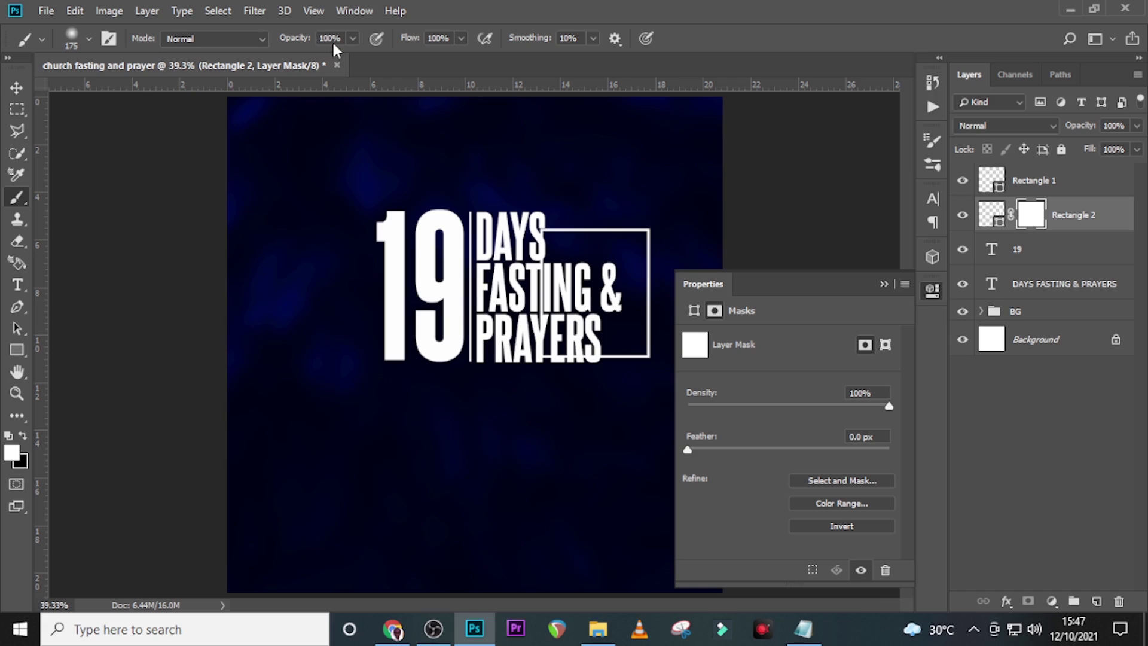
left_click(23, 437)
key("b")
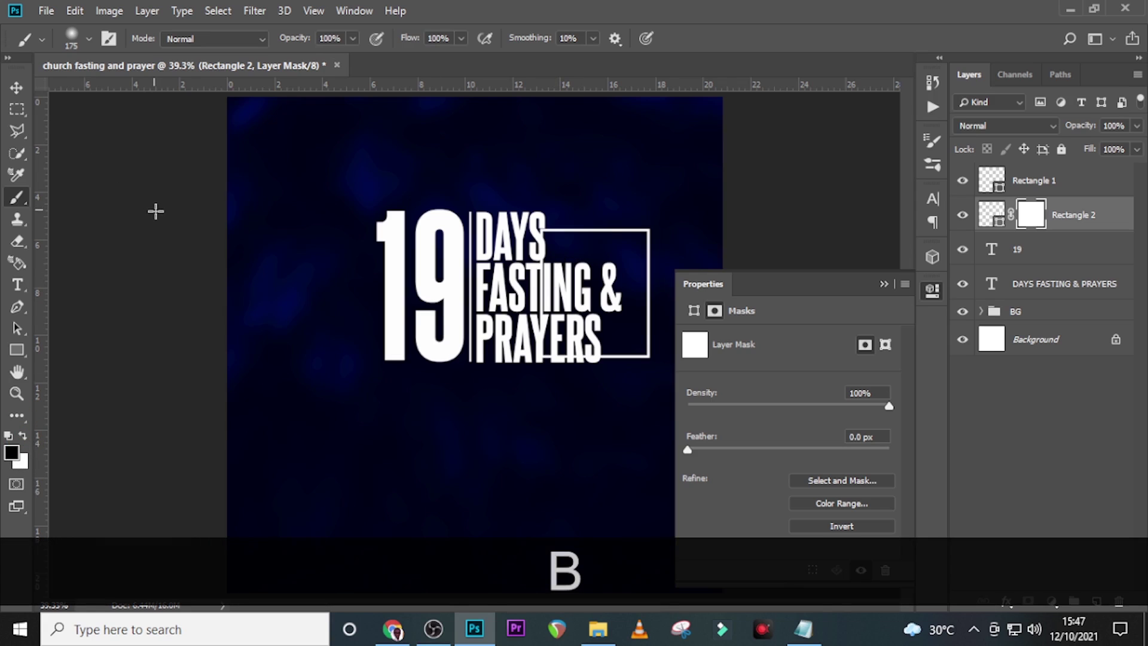
key("Caps_Lock")
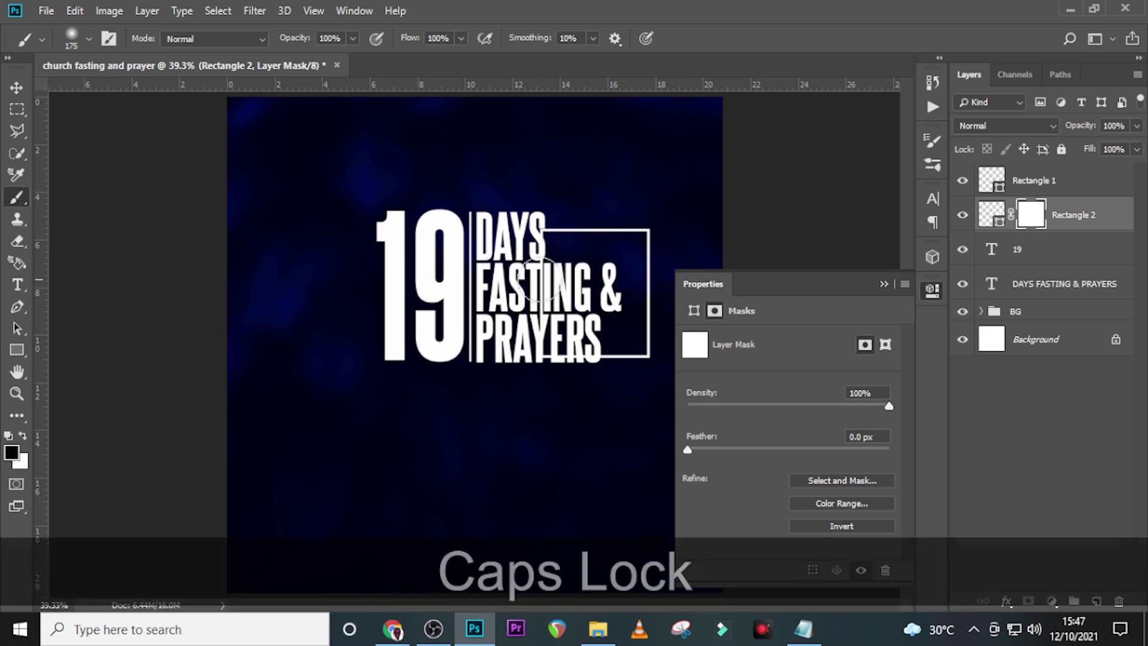
- Paint the rectangle's mask black along its left side behind the heading, and restore its top edge beside DAYS with white
left_click(883, 283)
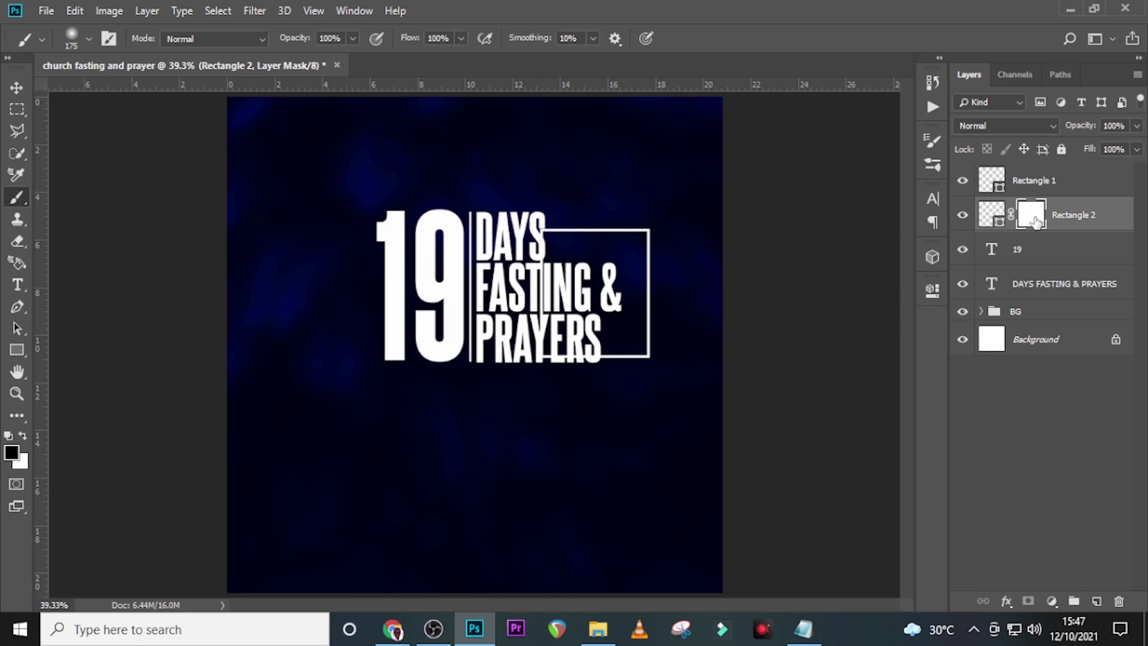
left_click(995, 225)
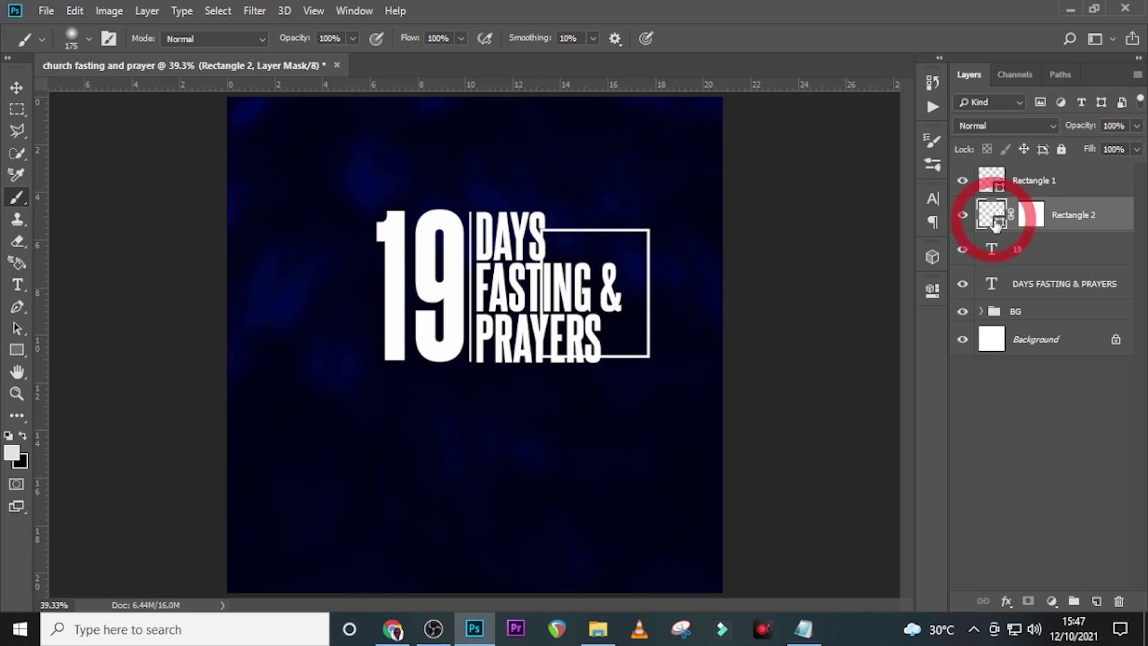
left_click(1033, 221)
key("x")
left_click(545, 243)
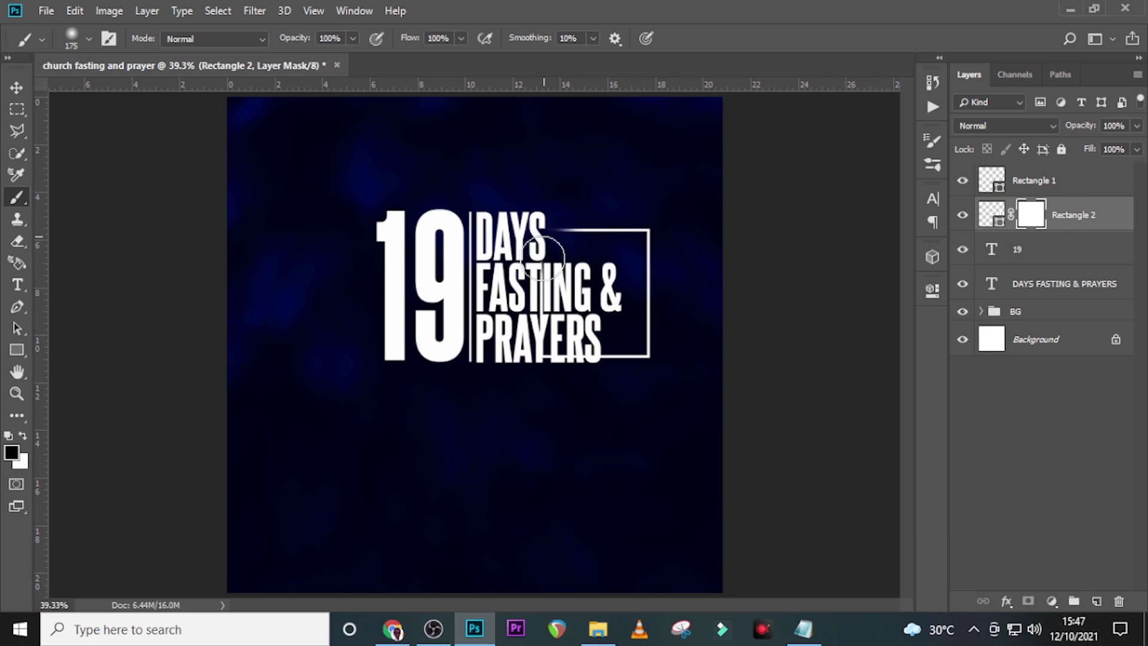
left_click_drag(543, 257, 530, 376)
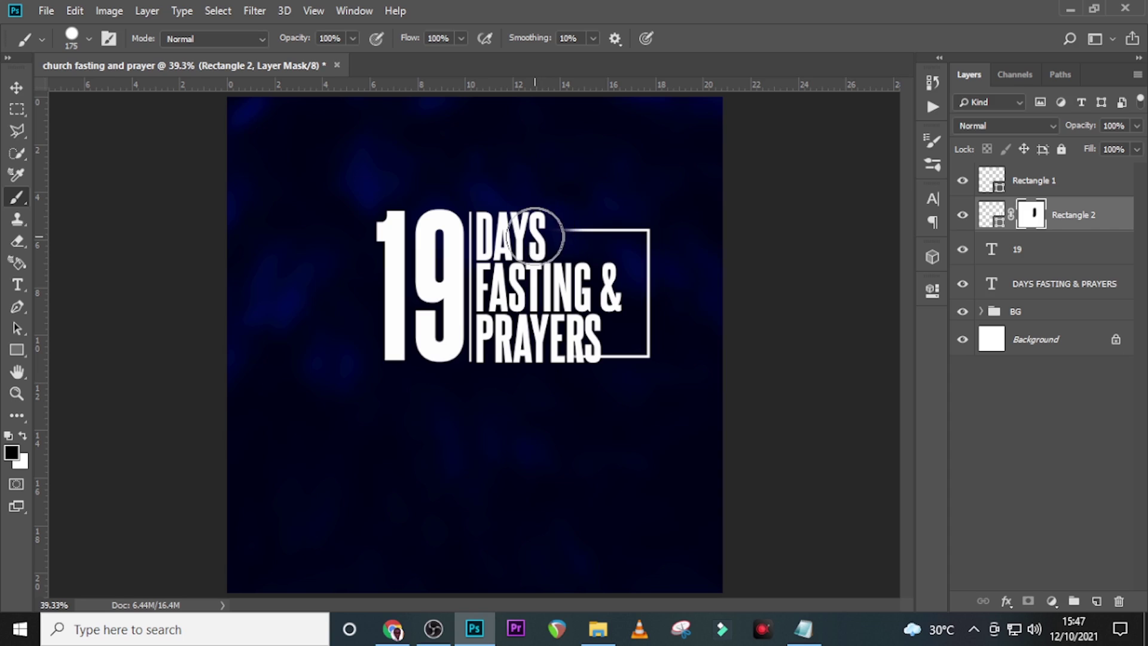
key("x")
left_click(583, 227)
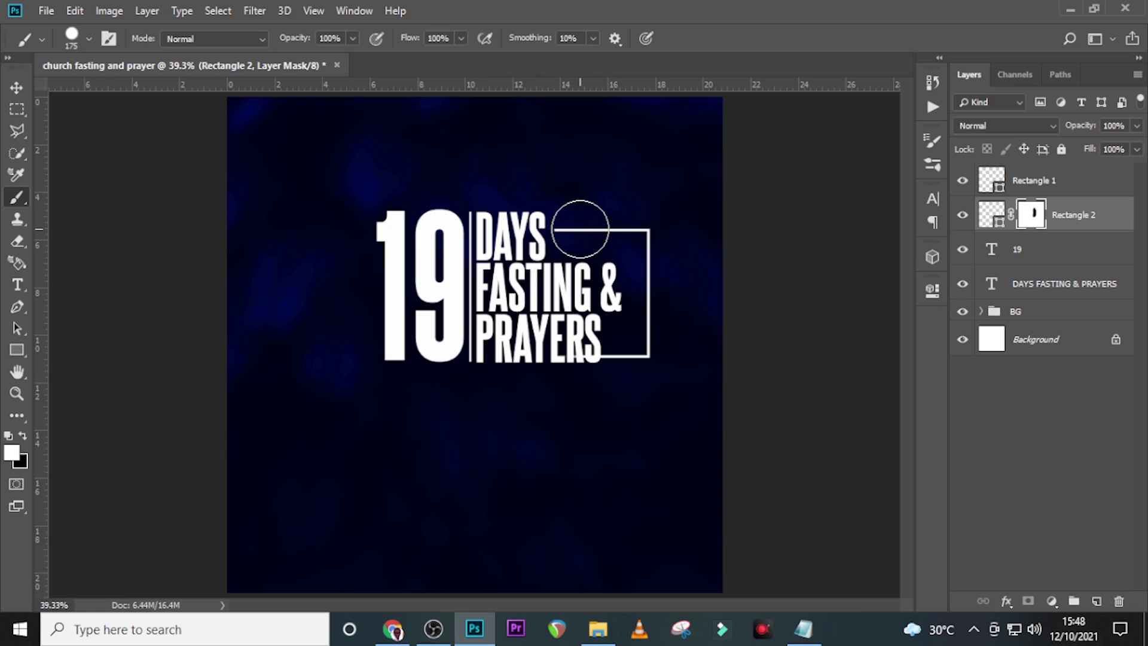
- Mask out the rectangle's bottom edge where it crosses PRAYERS, and restore with white the part just right of the word
key("x")
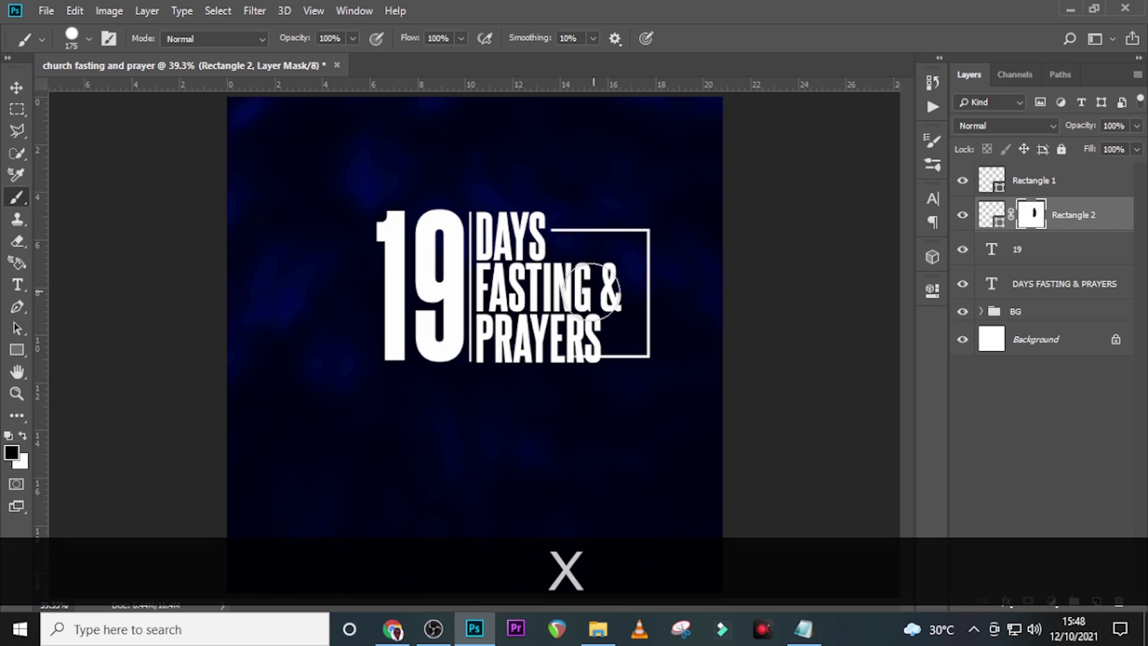
key("x")
key("x")
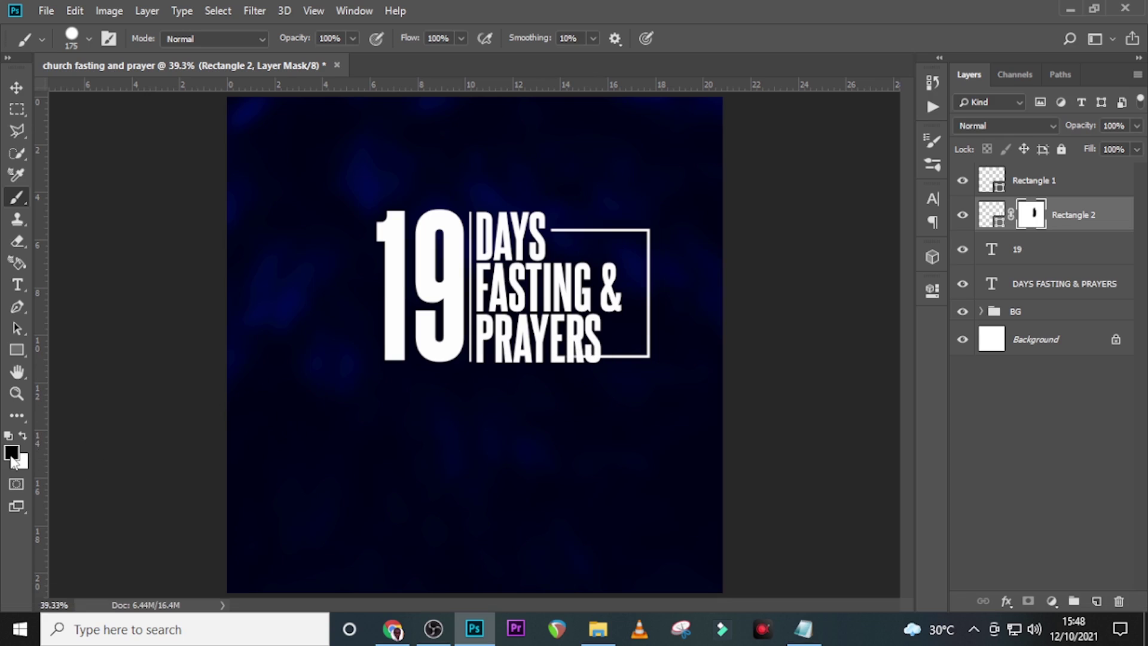
mouse_move(556, 354)
left_mouse_down()
mouse_move(547, 357)
mouse_move(592, 346)
left_mouse_up()
key("x")
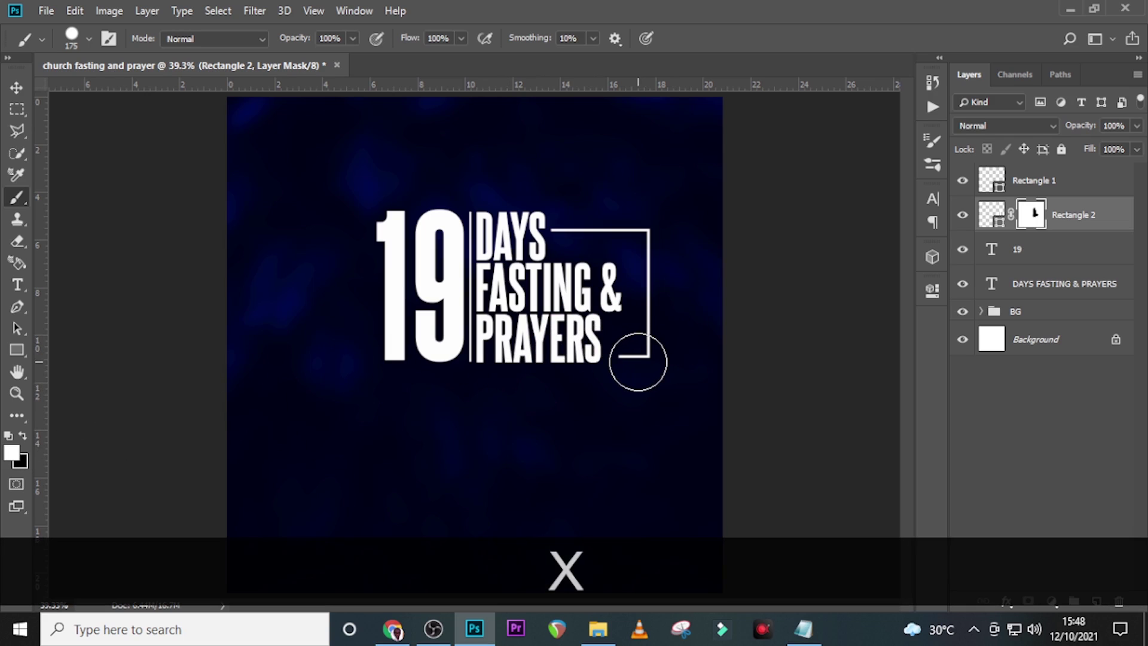
left_click(627, 366)
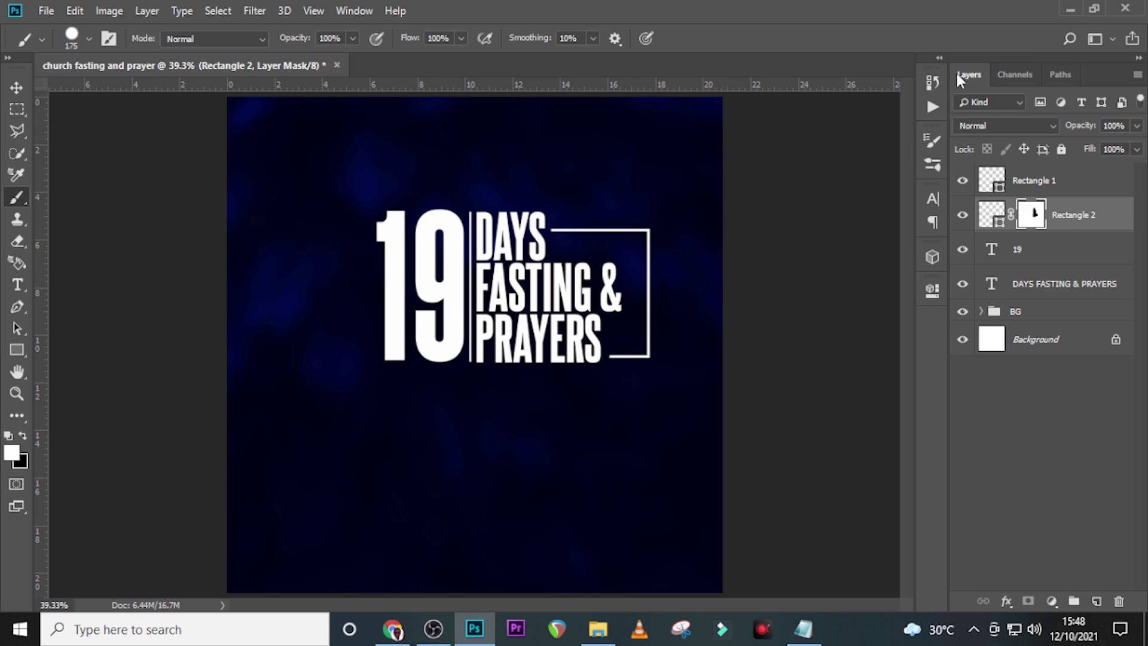
left_click(1028, 182)
key("Caps_Lock")
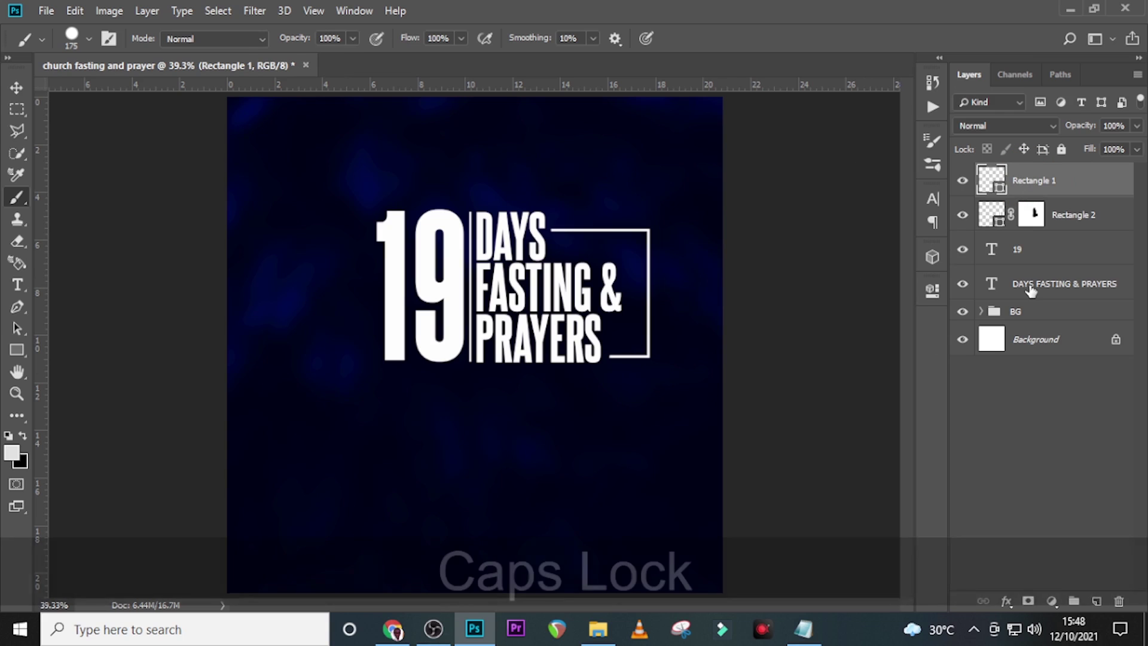
left_click(1088, 302)
key("ctrl+g")
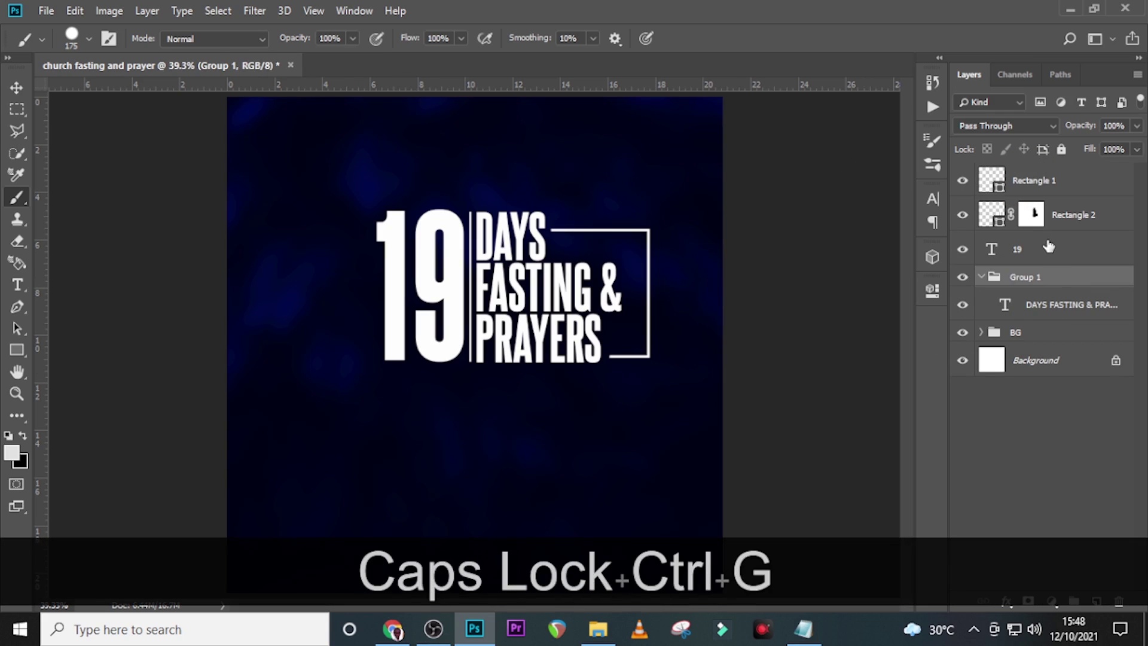
key("ctrl+z")
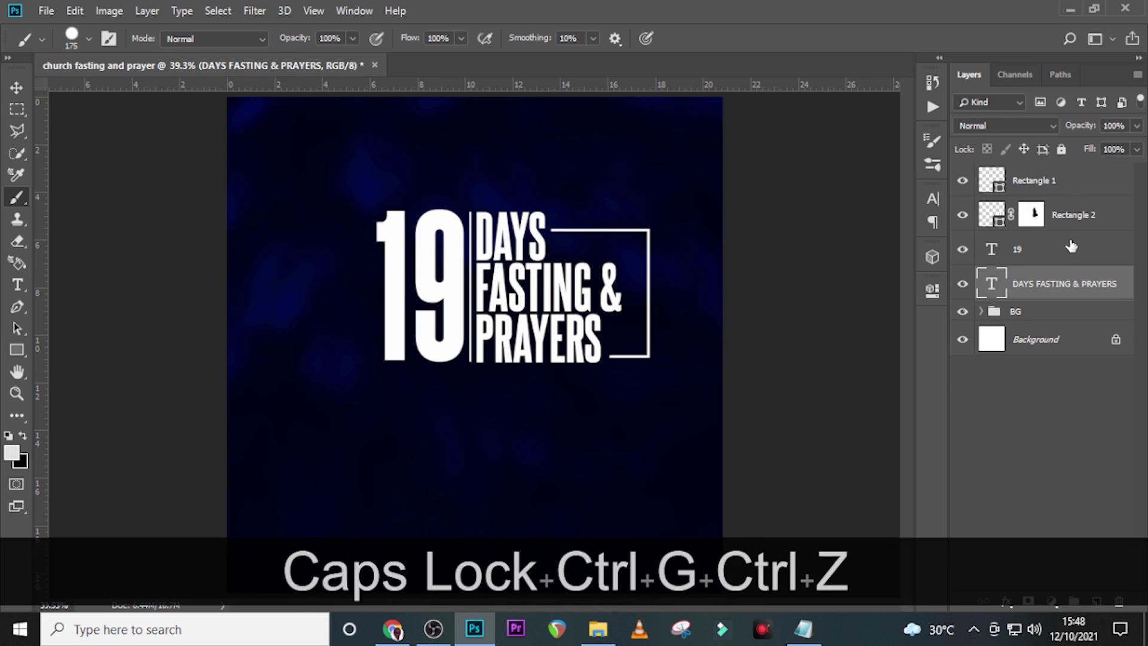
- Group the two rectangles, the 19 and the DAYS FASTING & PRAYERS layers, and name the group THEME
left_click(1055, 182)
left_click(1049, 284, "shift")
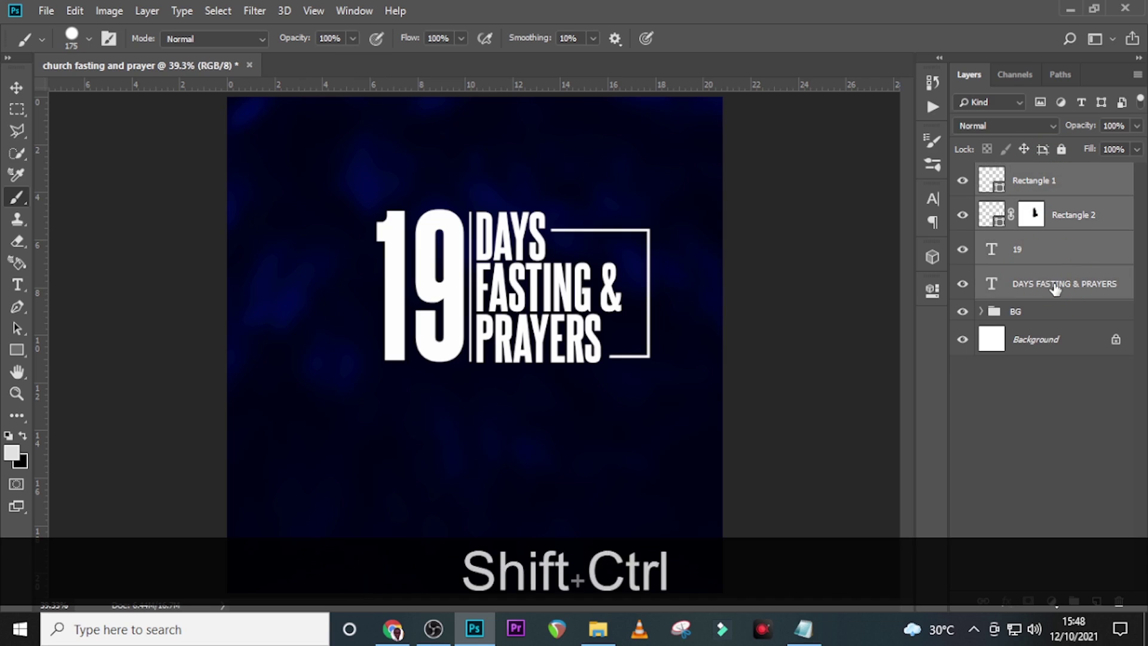
key("ctrl+shift+g")
double_click(1022, 173)
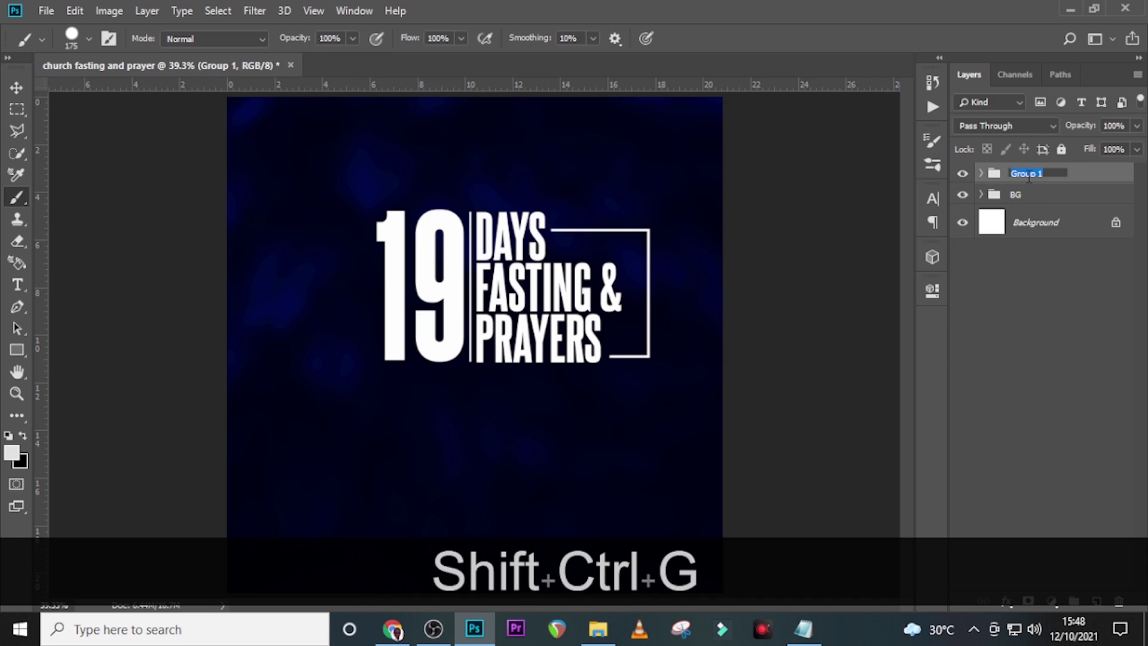
key("Caps_Lock")
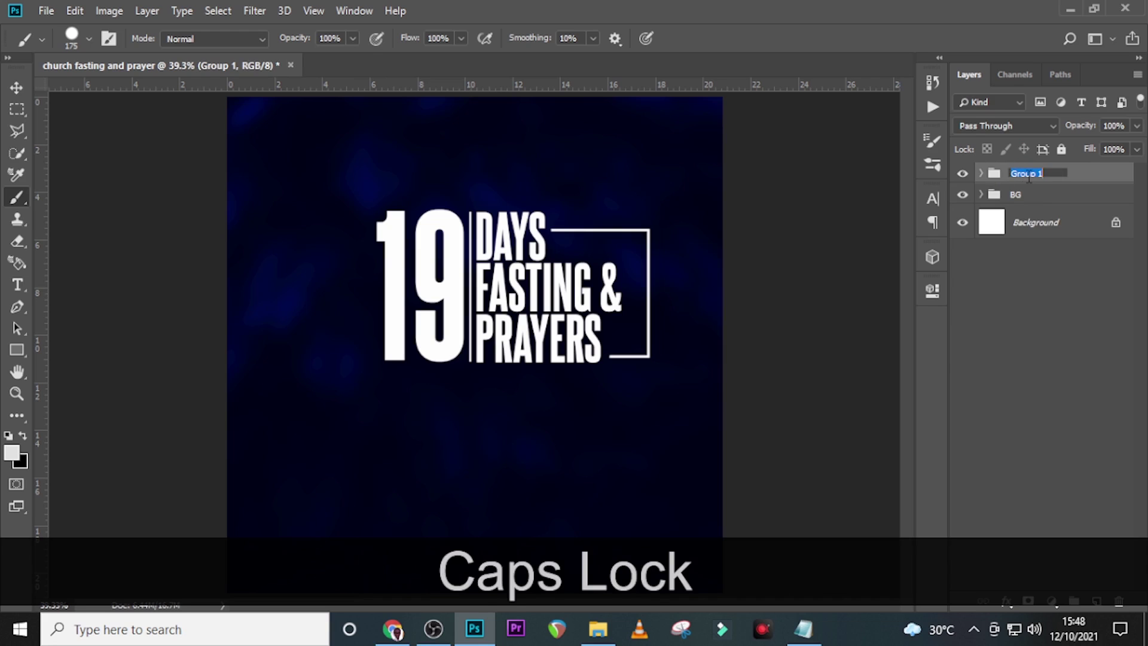
type("HT")
key("BackSpace")
key("BackSpace")
type("THEME")
key("Return")
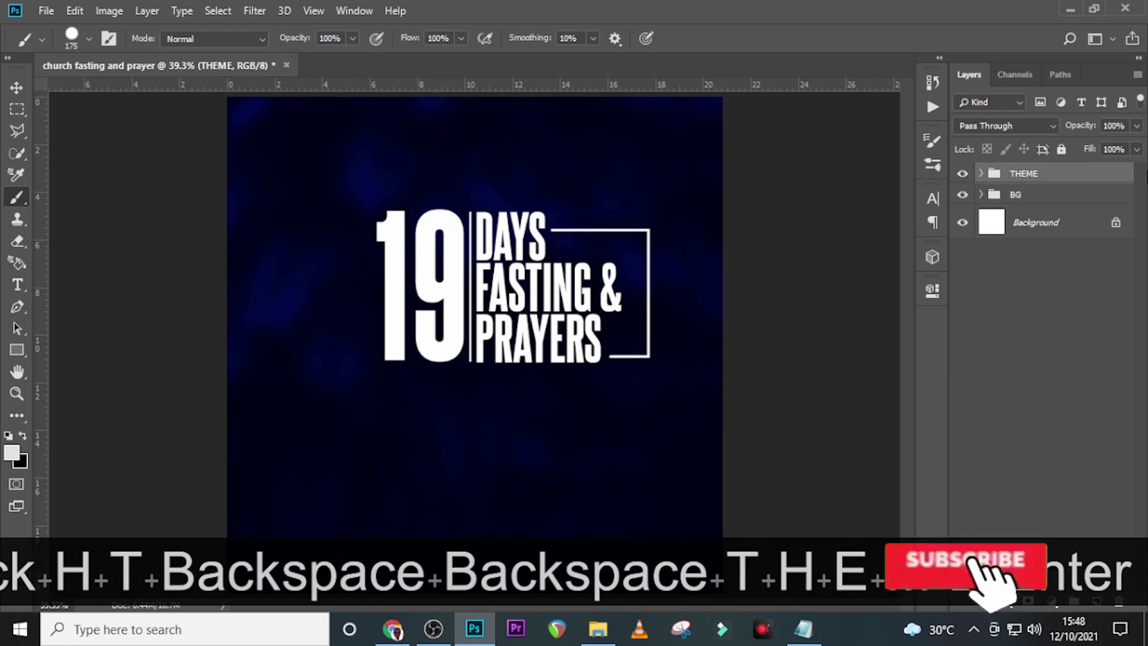
- Show the guides and move the THEME group horizontally onto the canvas's vertical centre guide, at X about 749.5 px
key("ctrl+h")
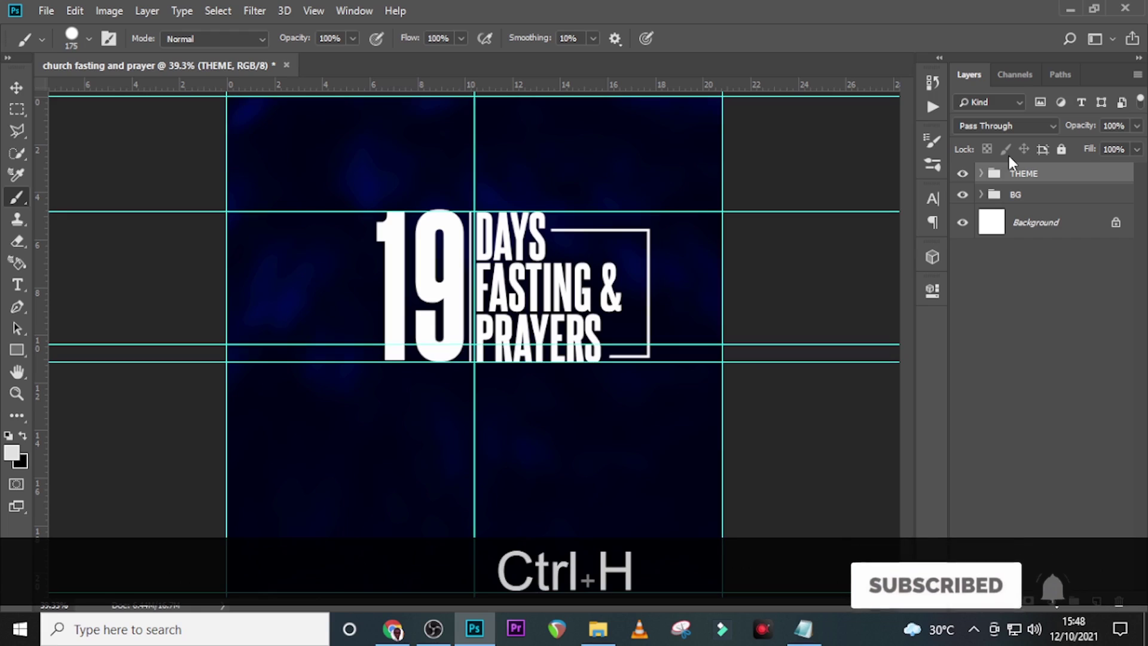
key("ctrl+t")
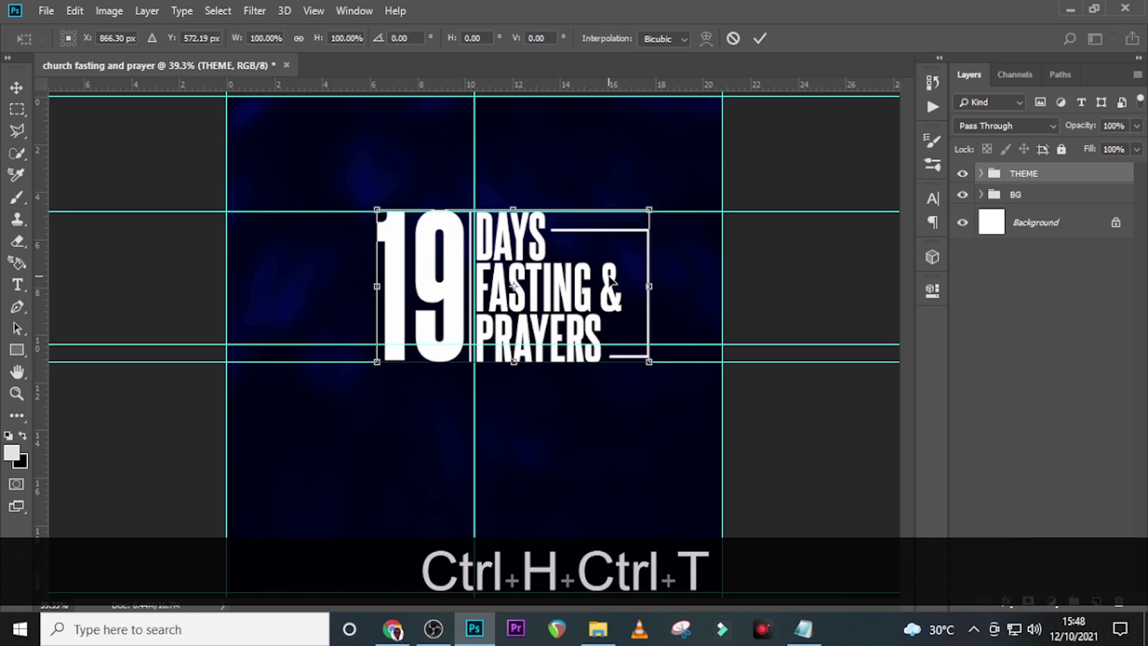
left_click_drag(612, 281, 574, 281)
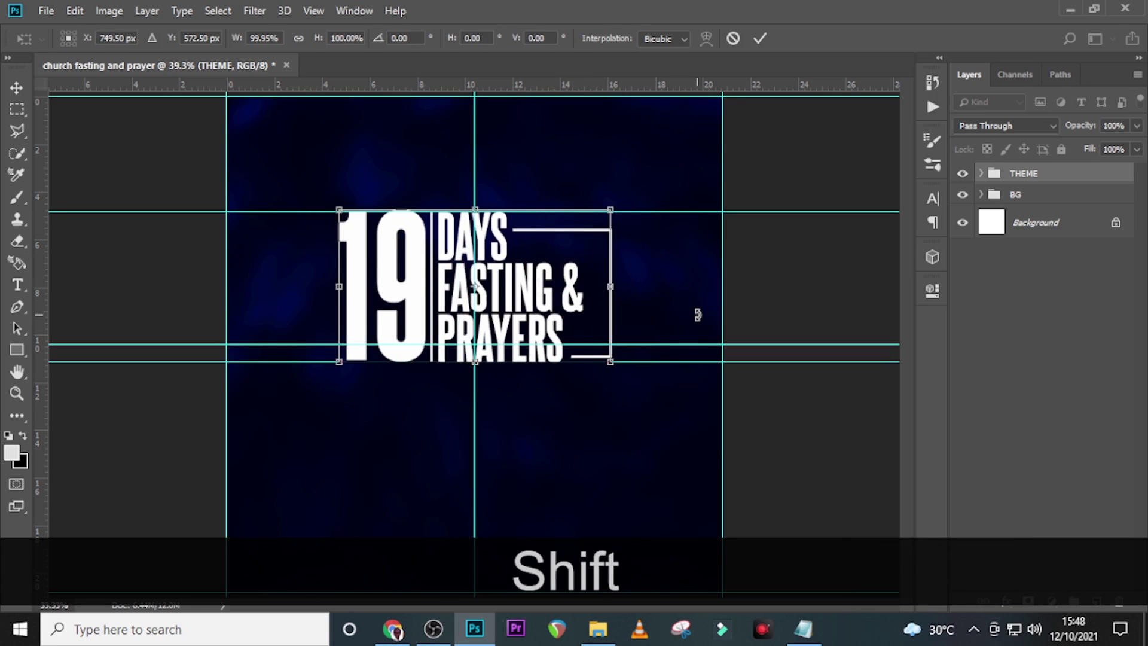
key("Return")
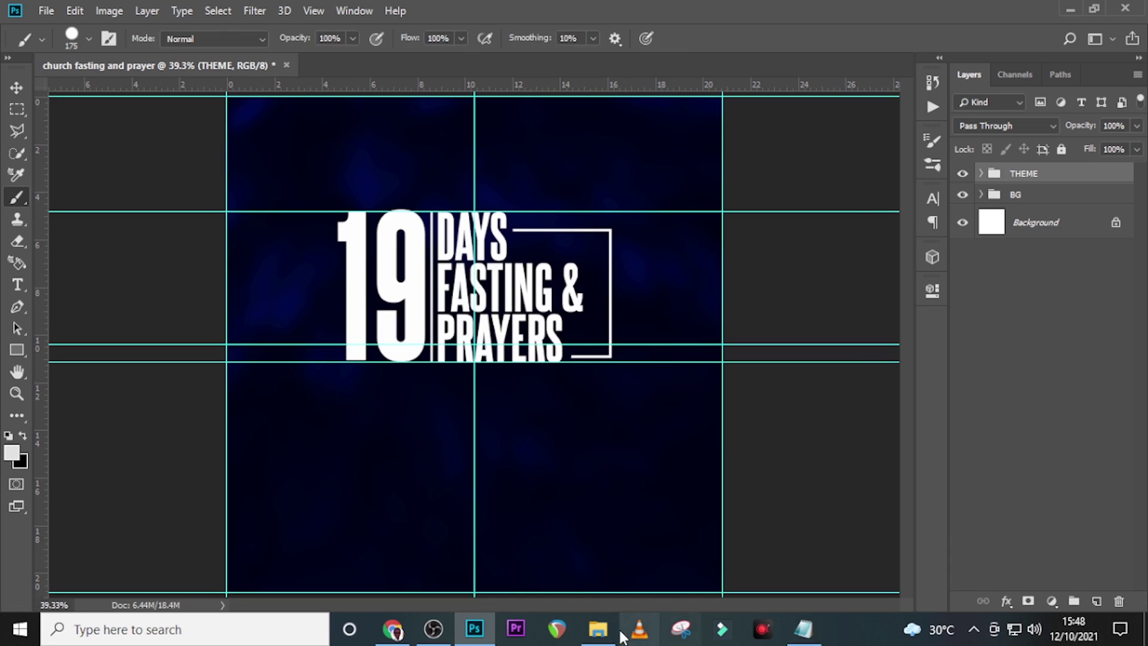
- Place the gold texture image from File Explorer, scale it to about 67% and position it over the title
left_click(593, 638)
left_click_drag(191, 212, 496, 371)
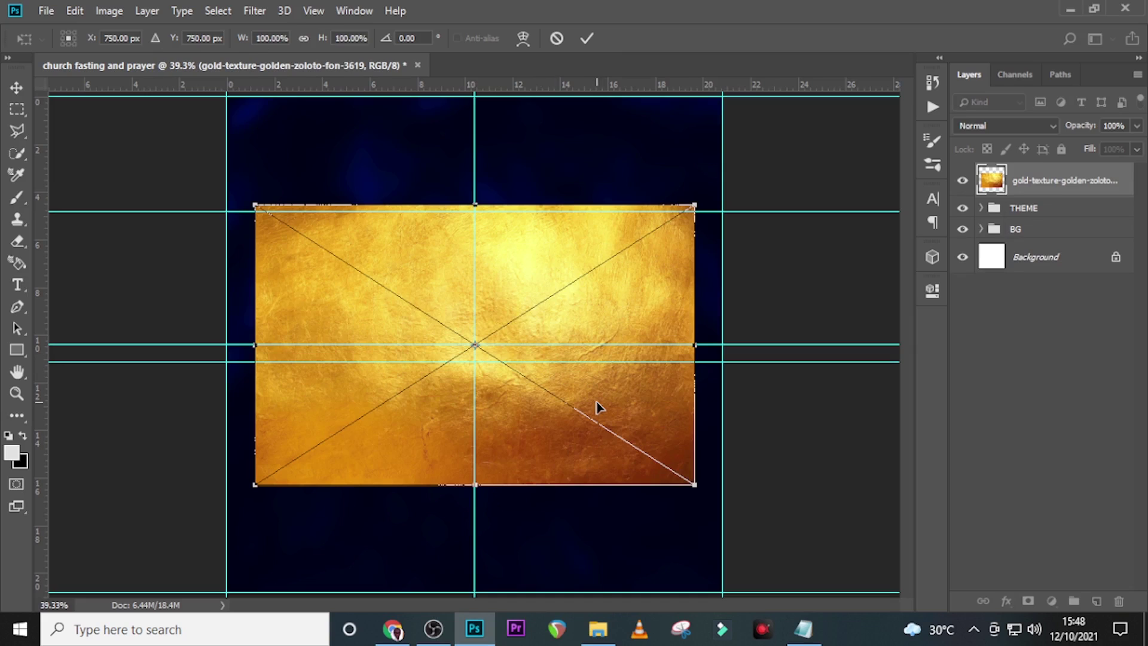
left_click_drag(693, 486, 570, 355)
left_click_drag(411, 307, 528, 299)
key("Return")
- Clip the gold texture to the THEME group and shift and slightly rotate it counterclockwise so it covers the lettering
right_click(1089, 185)
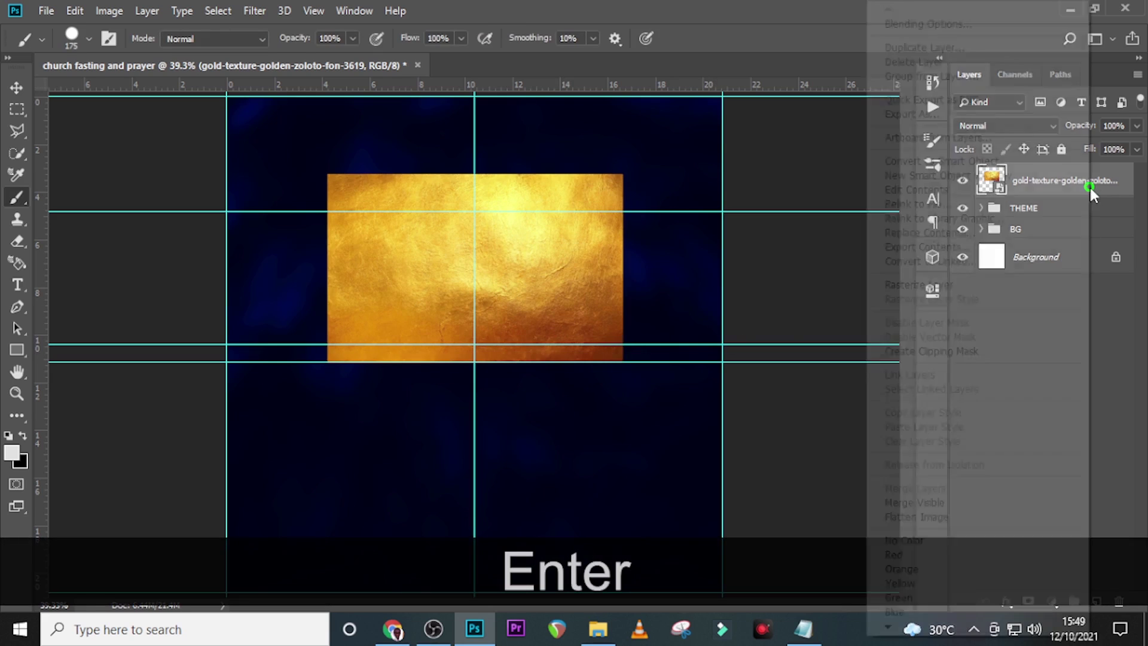
left_click(949, 353)
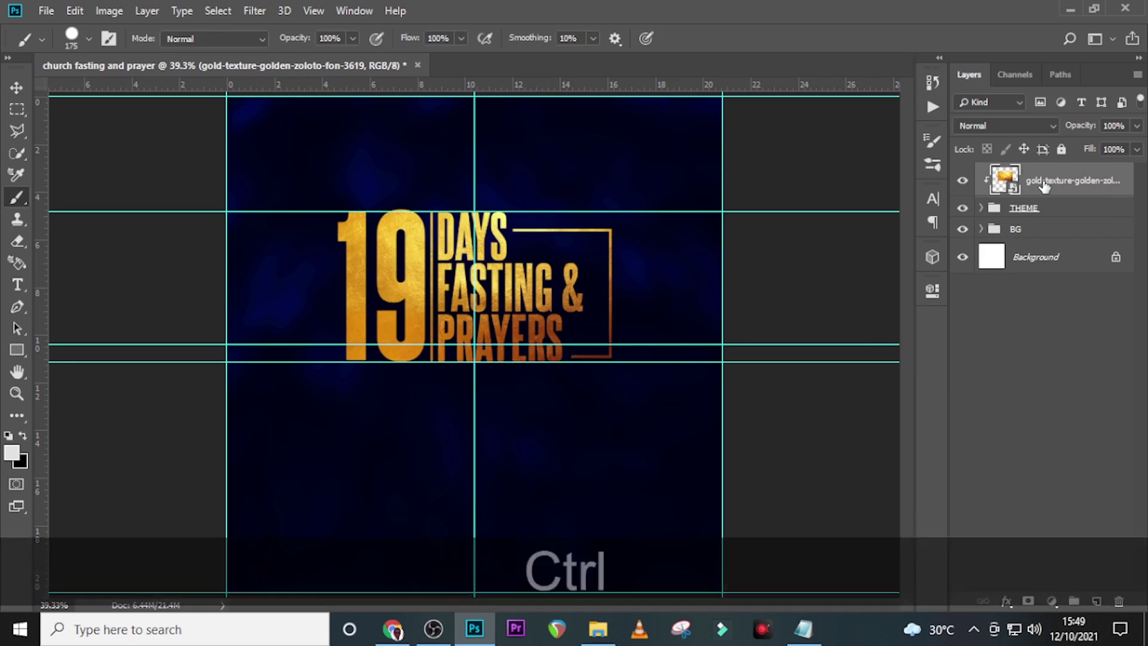
key("ctrl+t")
left_click_drag(704, 146, 699, 141)
left_click_drag(532, 263, 556, 280)
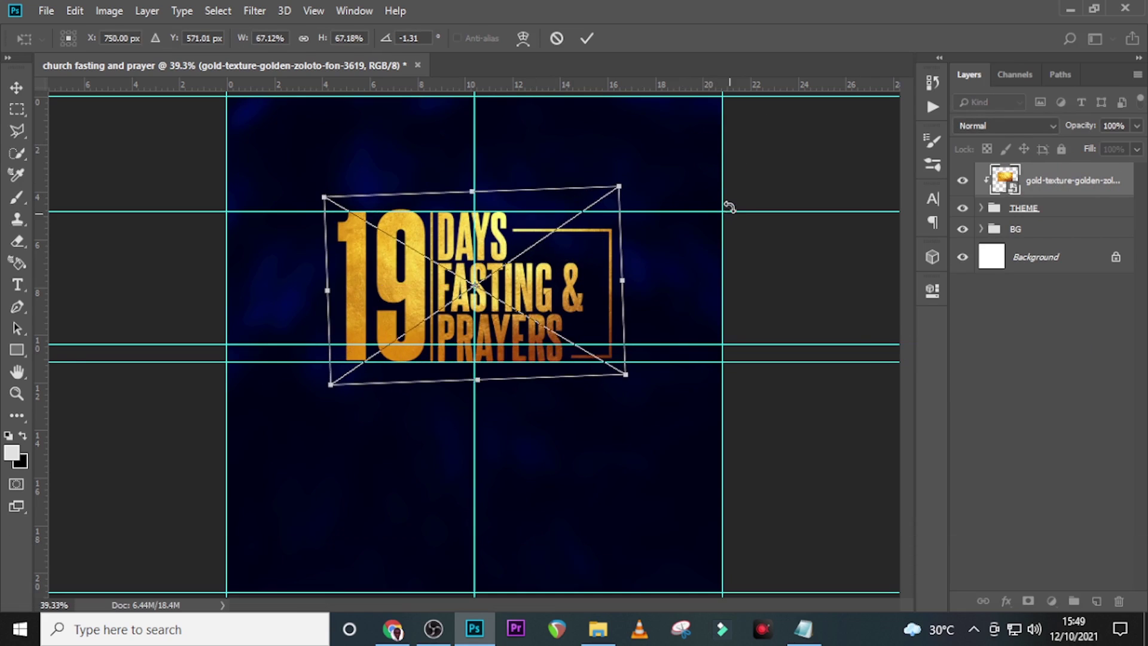
left_click_drag(727, 205, 727, 187)
key("Return")
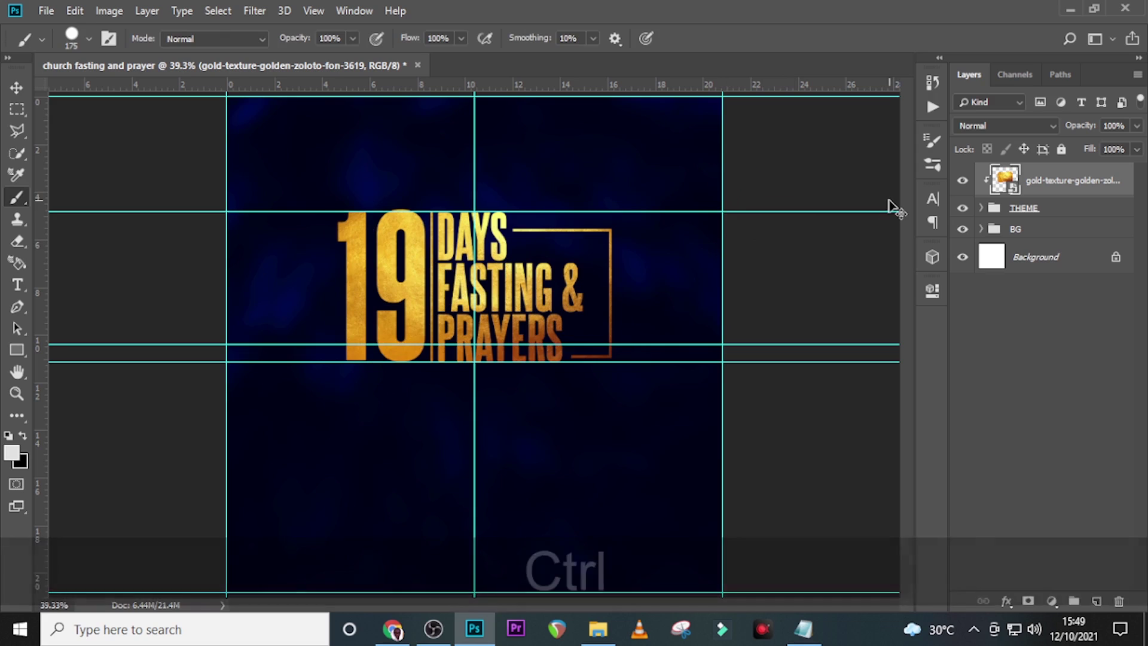
key("ctrl+h")
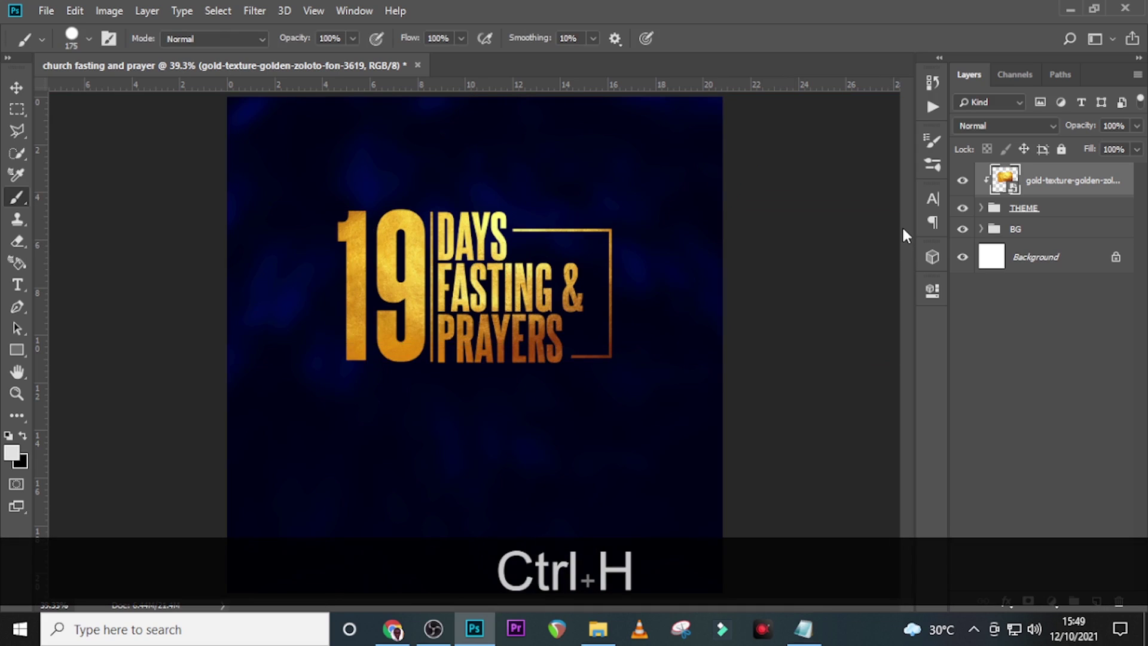
key("ctrl+h")
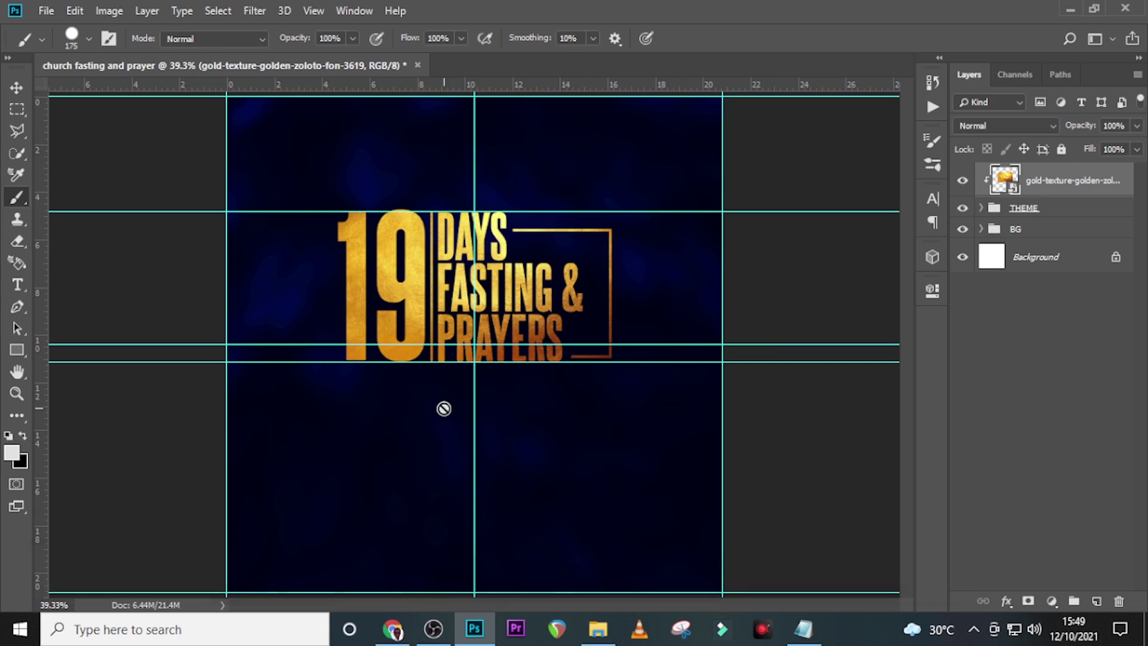
- Add a text layer below the title with PEREZ CHAPEL INT. copied from the Notepad notes
key("t")
left_click(386, 403)
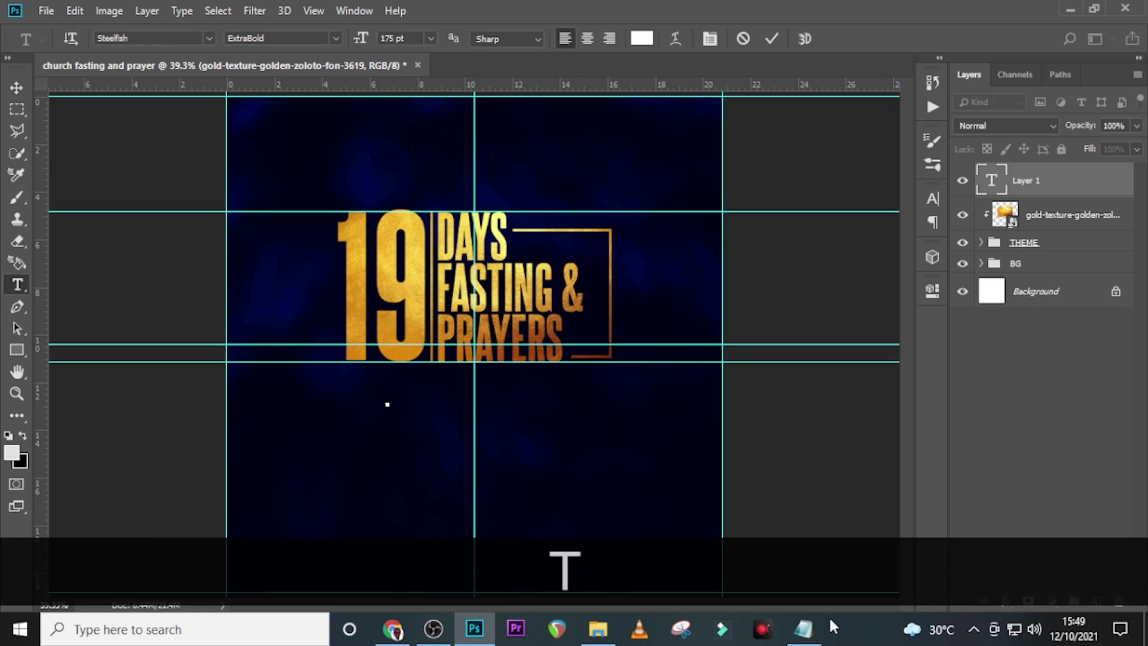
left_click(804, 628)
left_click_drag(599, 290, 486, 291)
key("ctrl+c")
left_click(730, 8)
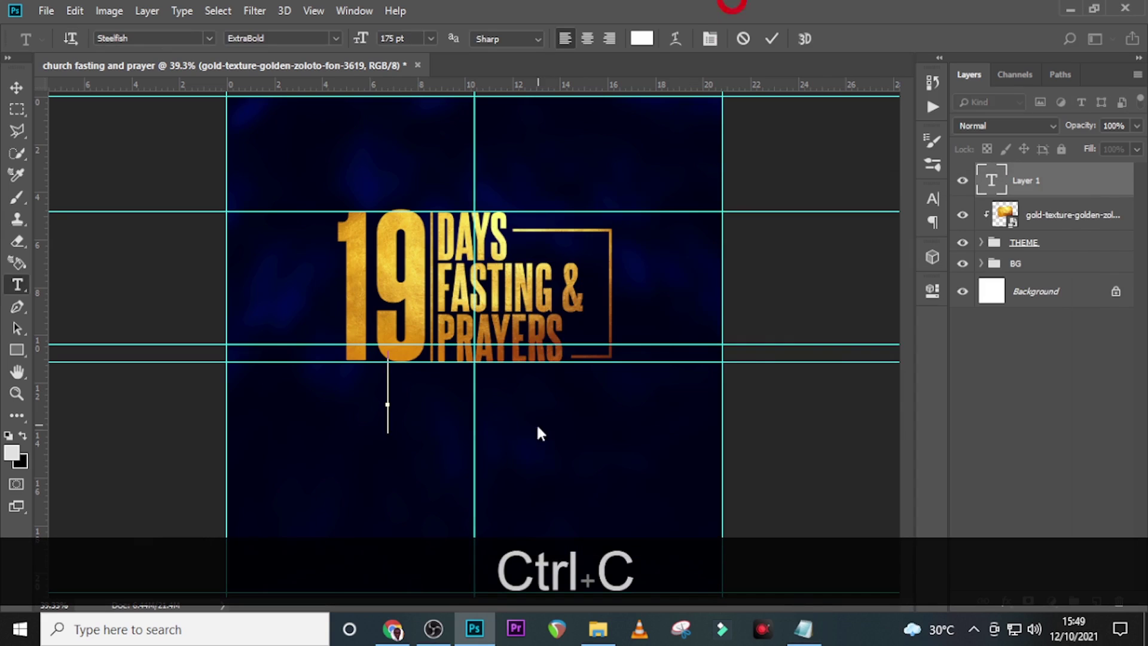
key("ctrl+v")
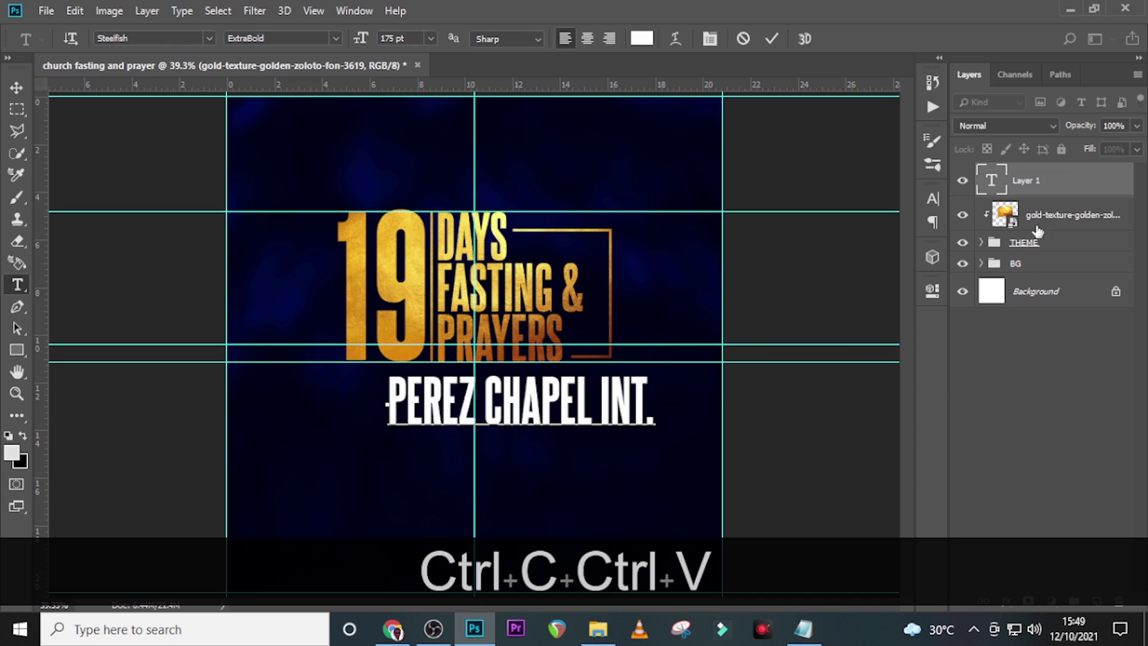
left_click(1027, 177)
- Set the PEREZ CHAPEL INT. text to Franklin Gothic Heavy at 60 pt
left_click(932, 201)
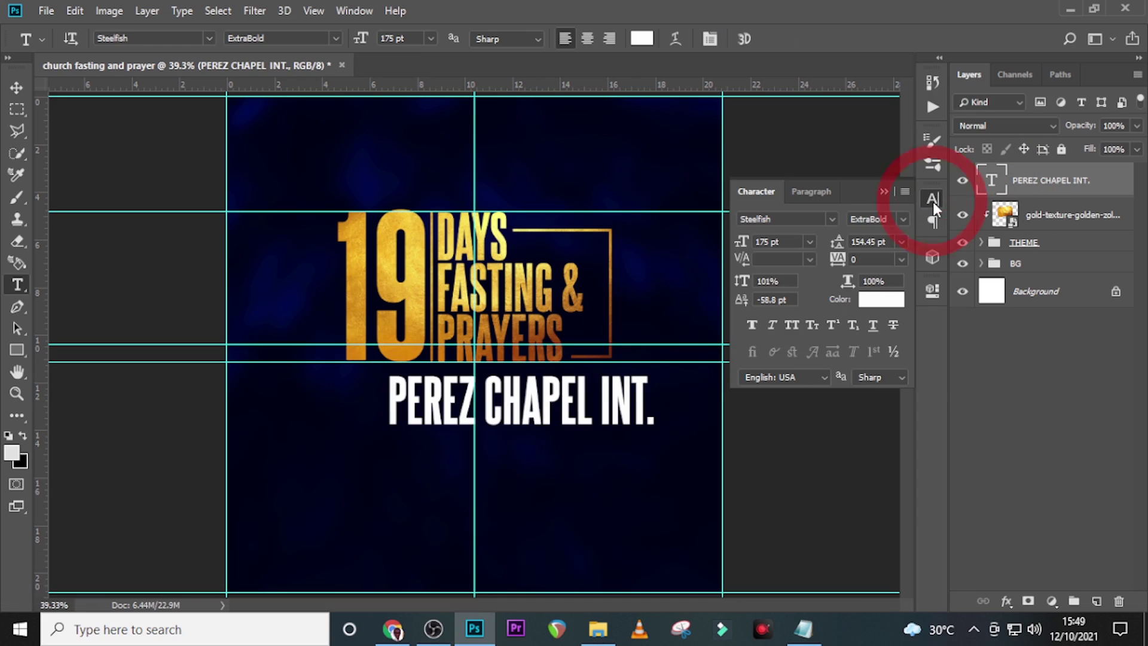
left_click(830, 219)
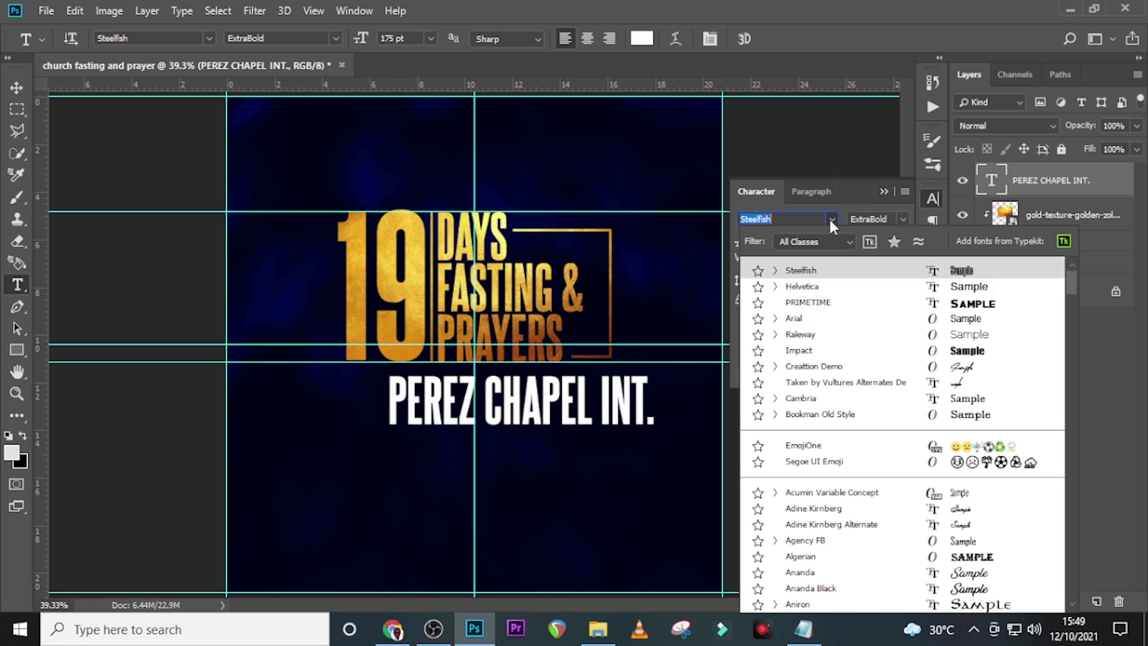
scroll(837, 371, "down", 15)
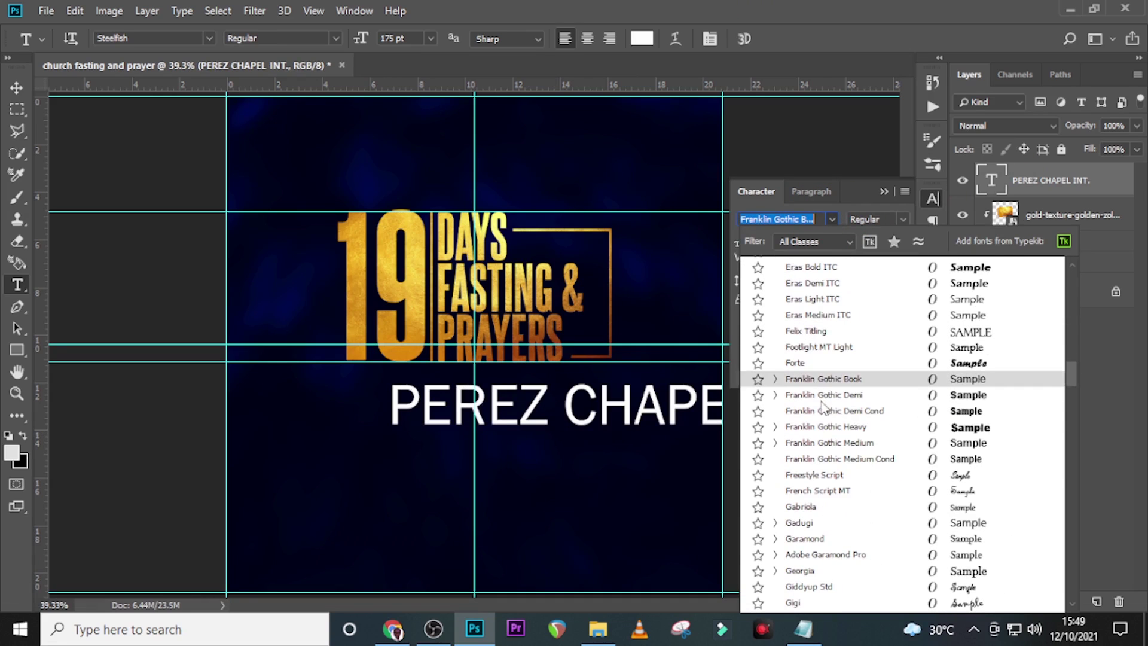
left_click(825, 430)
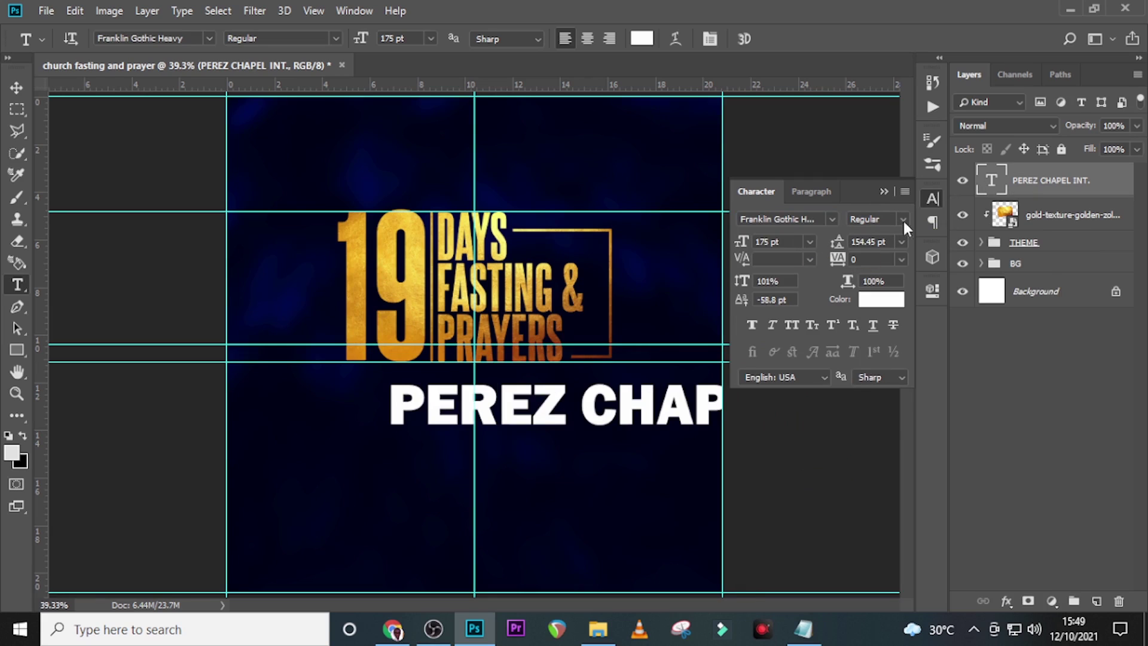
left_click(783, 243)
left_click(741, 240)
type("60")
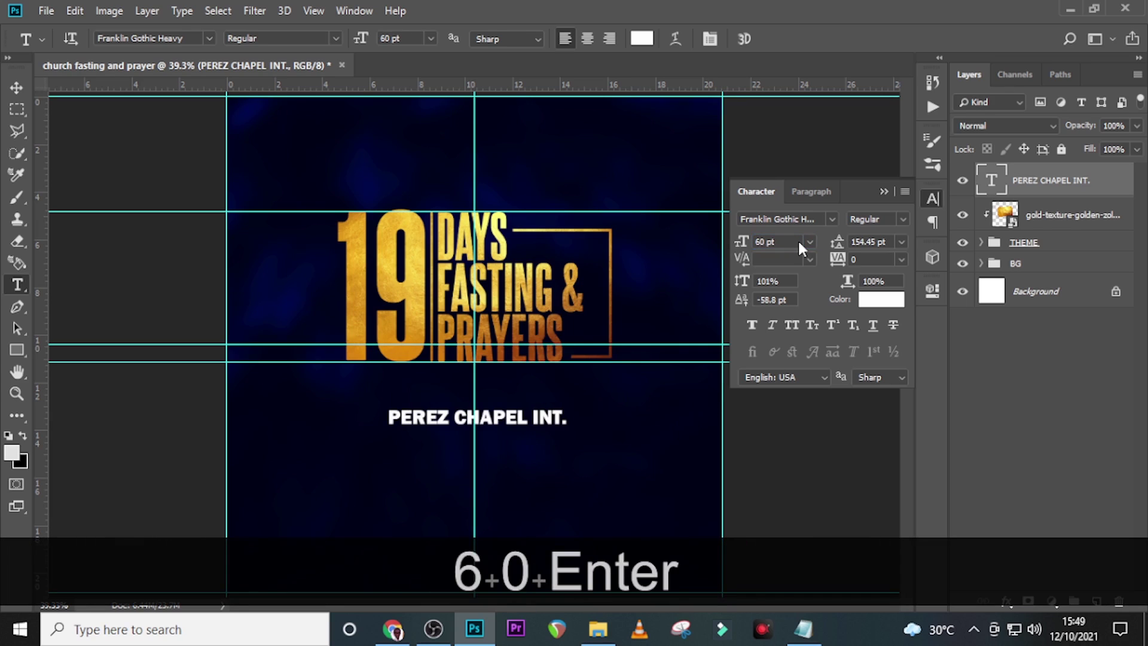
- Set the tracking of the PEREZ CHAPEL INT. text to 40
left_click(883, 259)
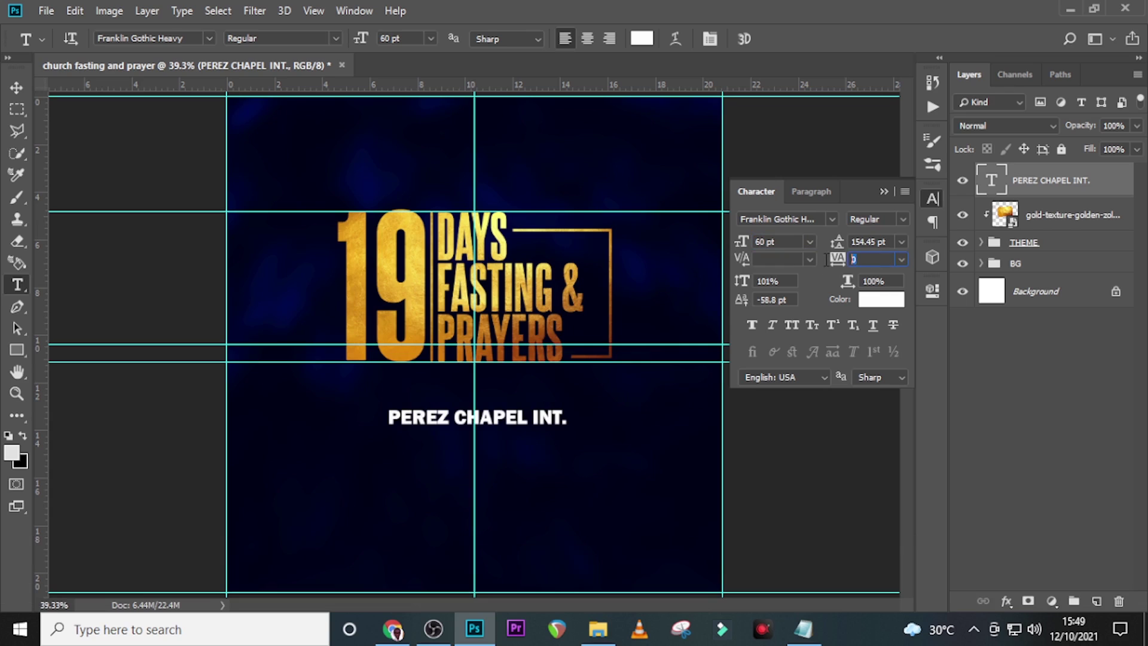
type("40")
key("Return")
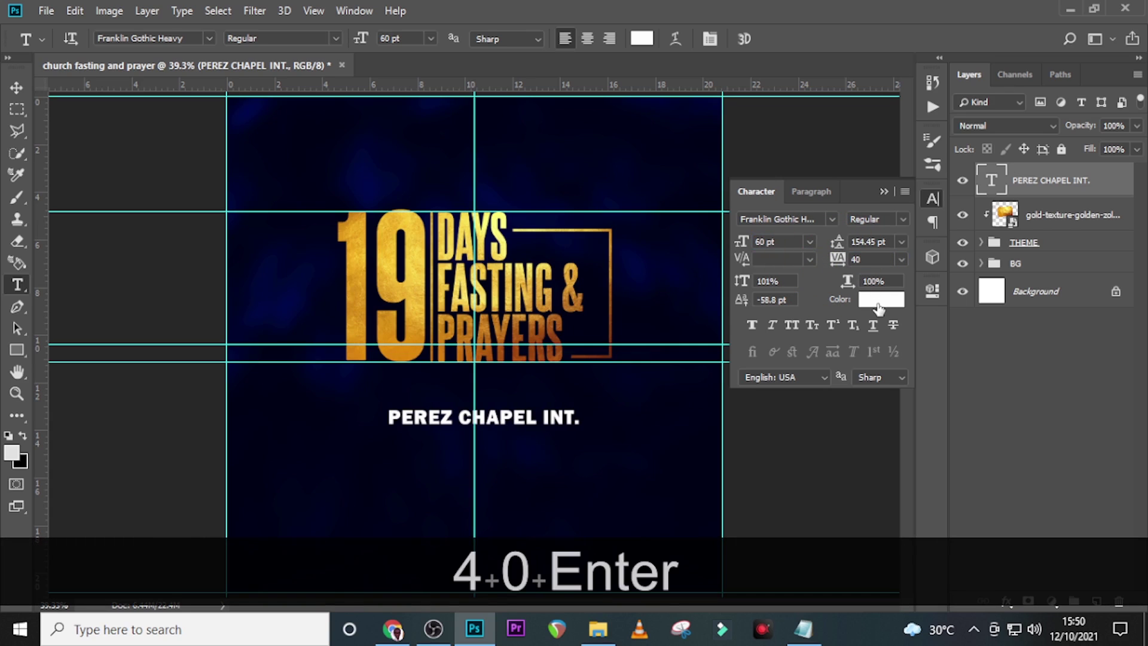
left_click(786, 281)
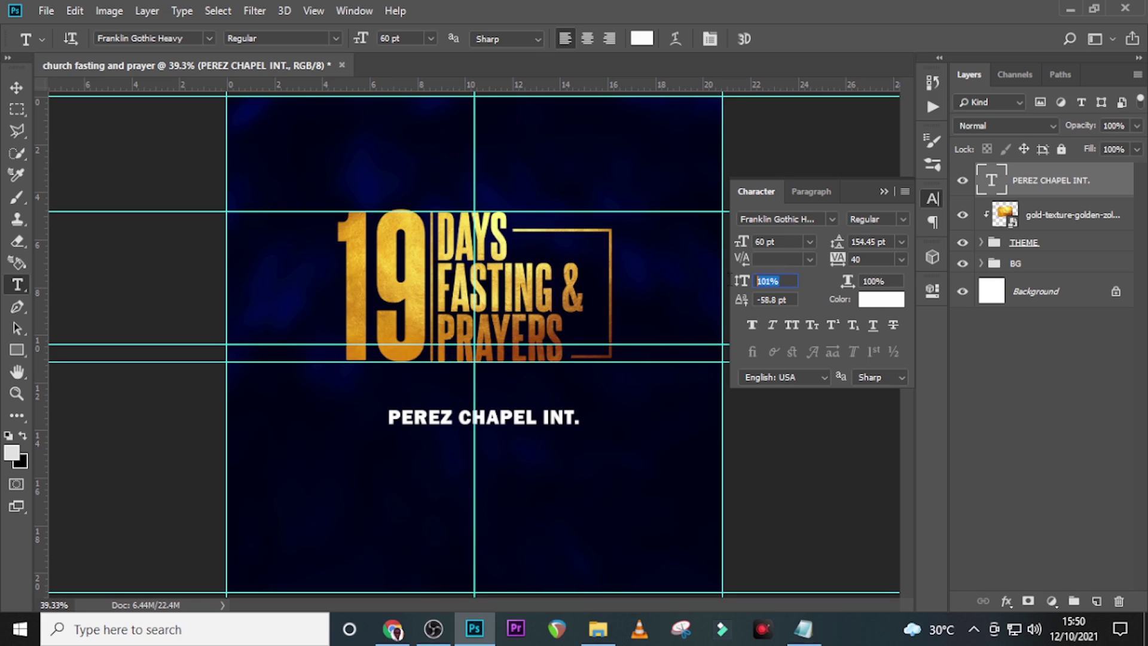
left_click(893, 280)
- Move the PEREZ CHAPEL INT. text left onto the vertical centre guide, at X about 746.7 px, and up to just below the title
key("v")
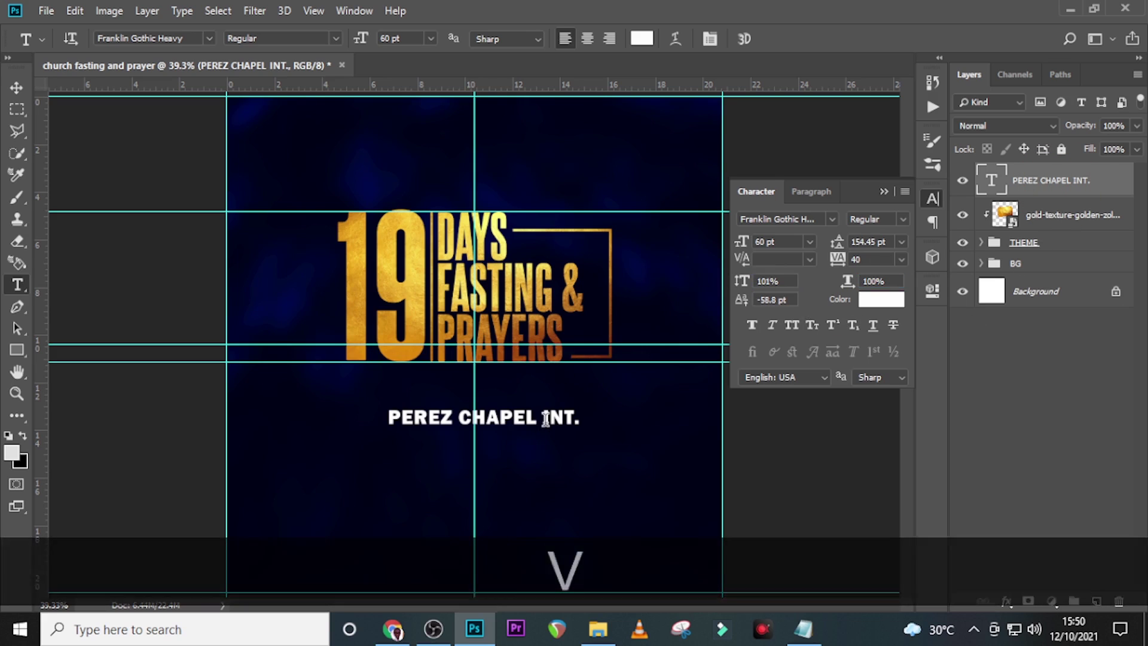
key("ctrl+t")
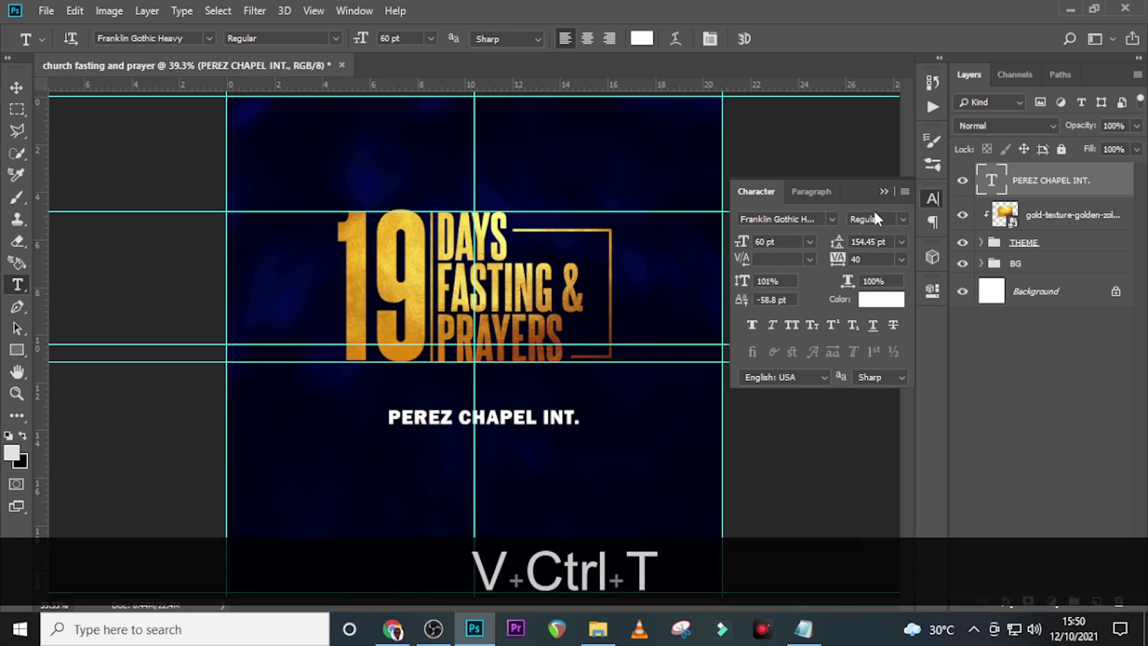
left_click(882, 192)
key("ctrl+t")
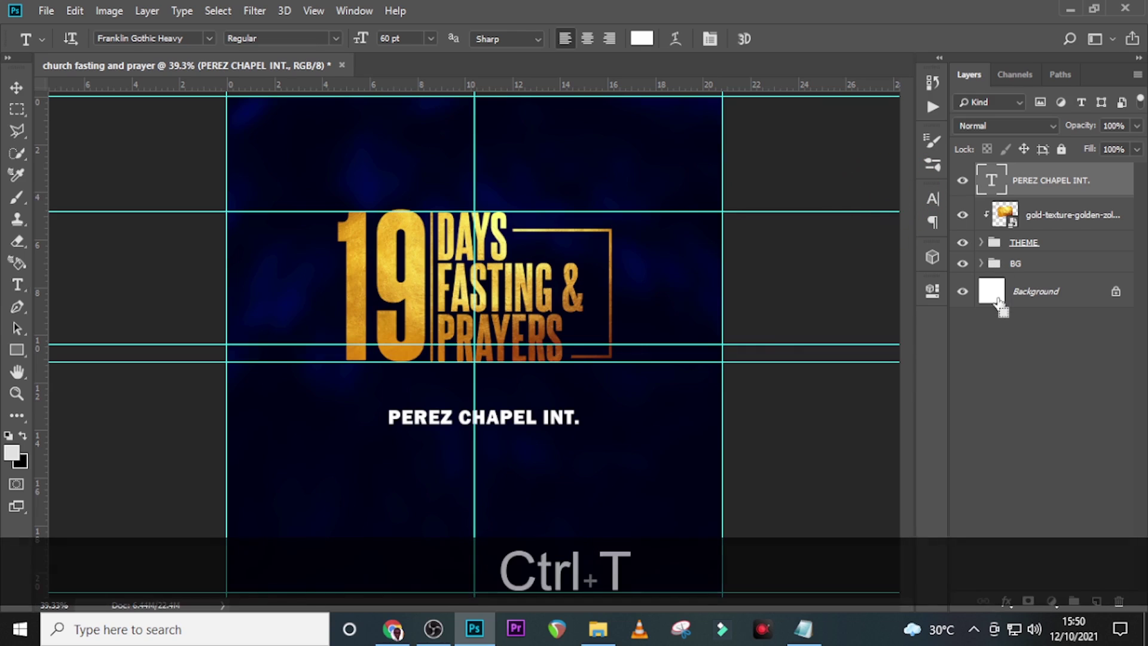
key("shift+Left")
key("shift+Left")
key("shift+Left")
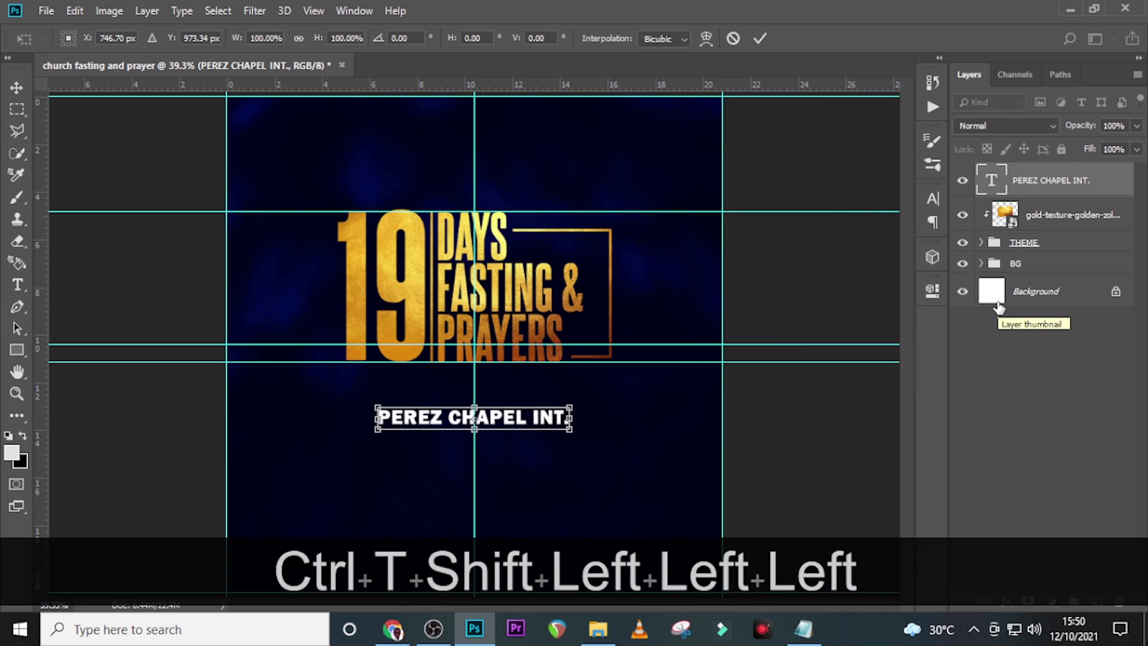
key("Up")
key("shift+Up")
key("shift+Up")
key("shift+Up")
key("shift+Up")
key("shift+Up")
key("shift+Up")
key("shift+Up")
key("shift+Up")
key("shift+Up")
key("shift+Up")
key("shift+Up")
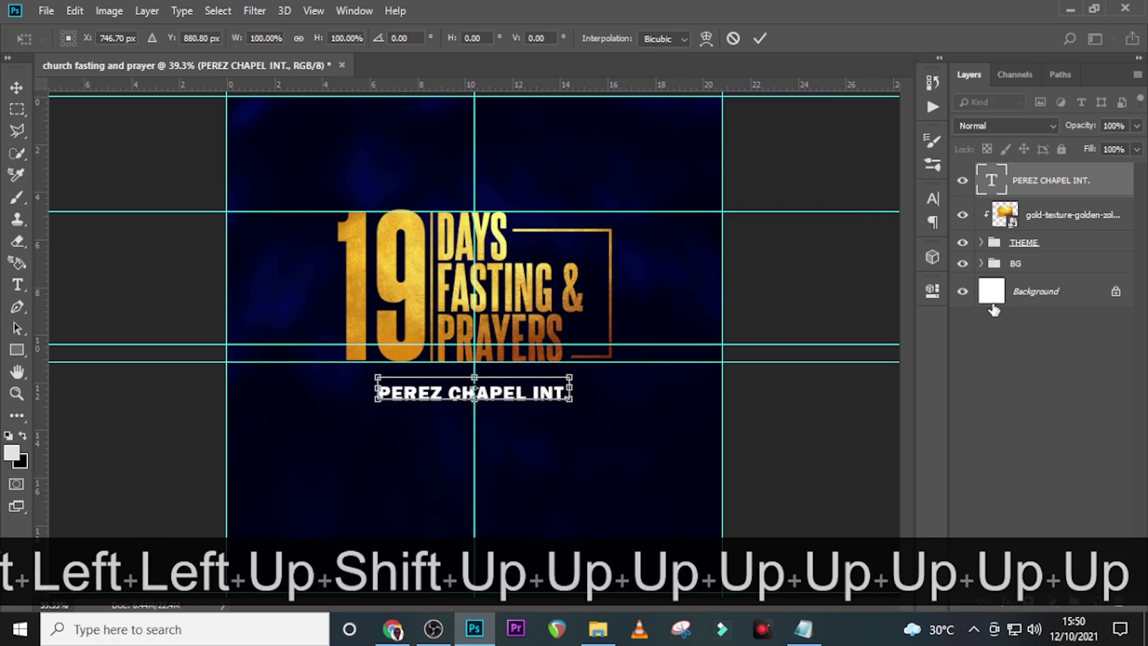
key("shift+Up")
key("Return")
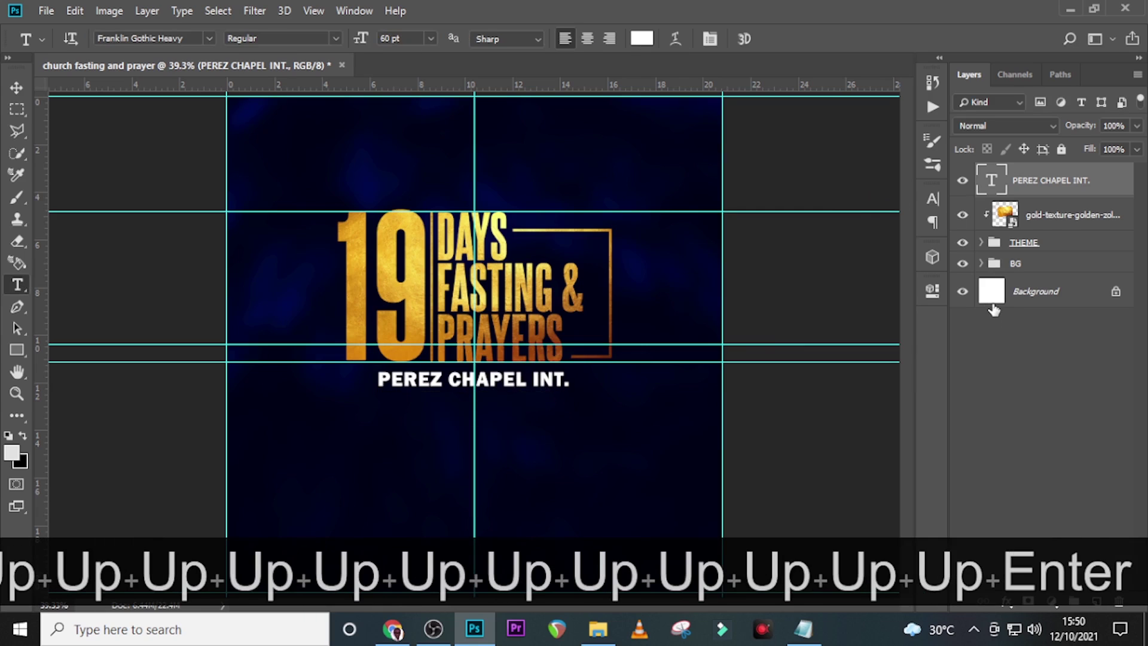
- Nudge the PEREZ CHAPEL INT. text vertically to fine-tune its gap below the gold title
key("Up")
key("Up")
key("v")
key("Up")
key("Up")
key("Up")
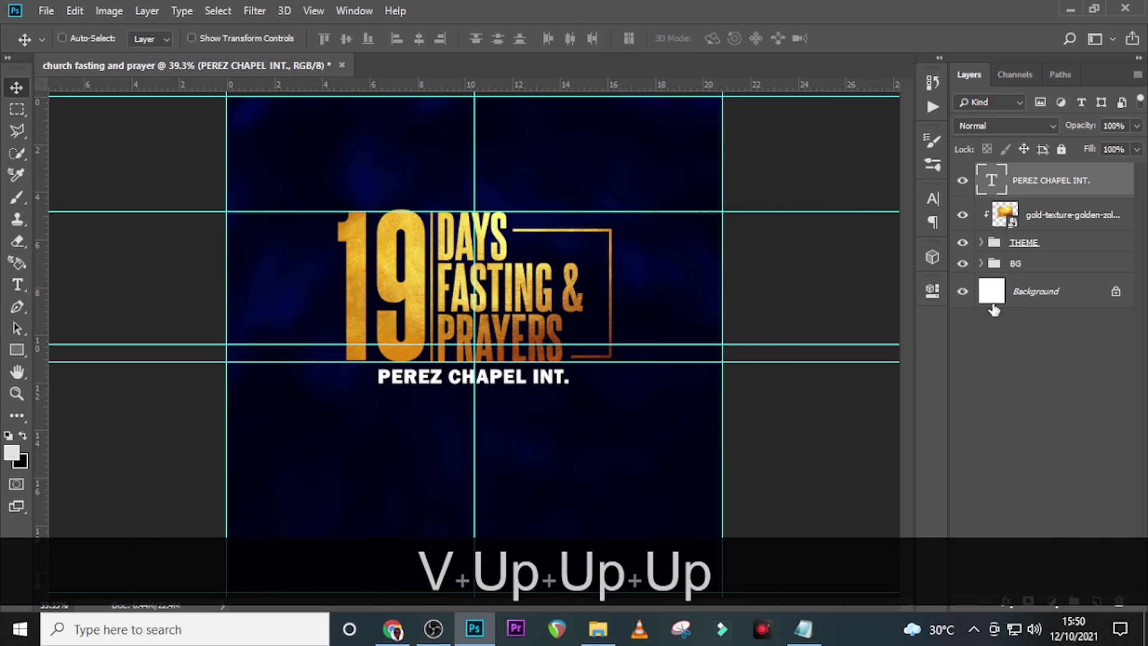
key("Down")
key("Down")
key("Down")
left_click(933, 198)
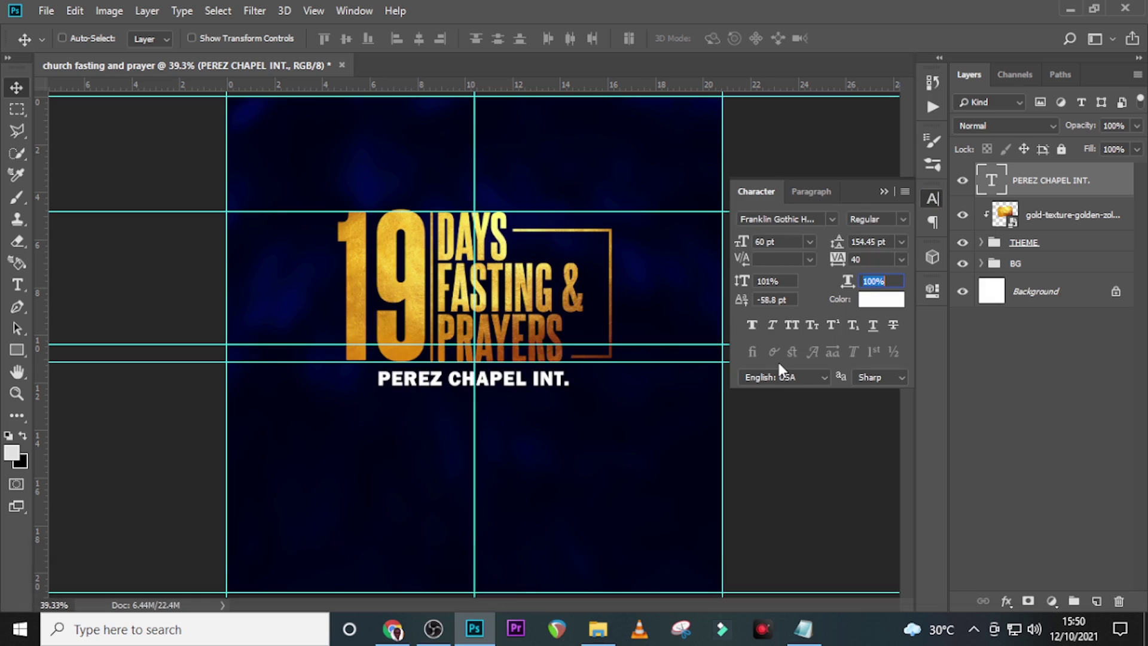
key("ctrl+j")
key("shift+Down")
key("shift+Down")
key("shift+Down")
key("v")
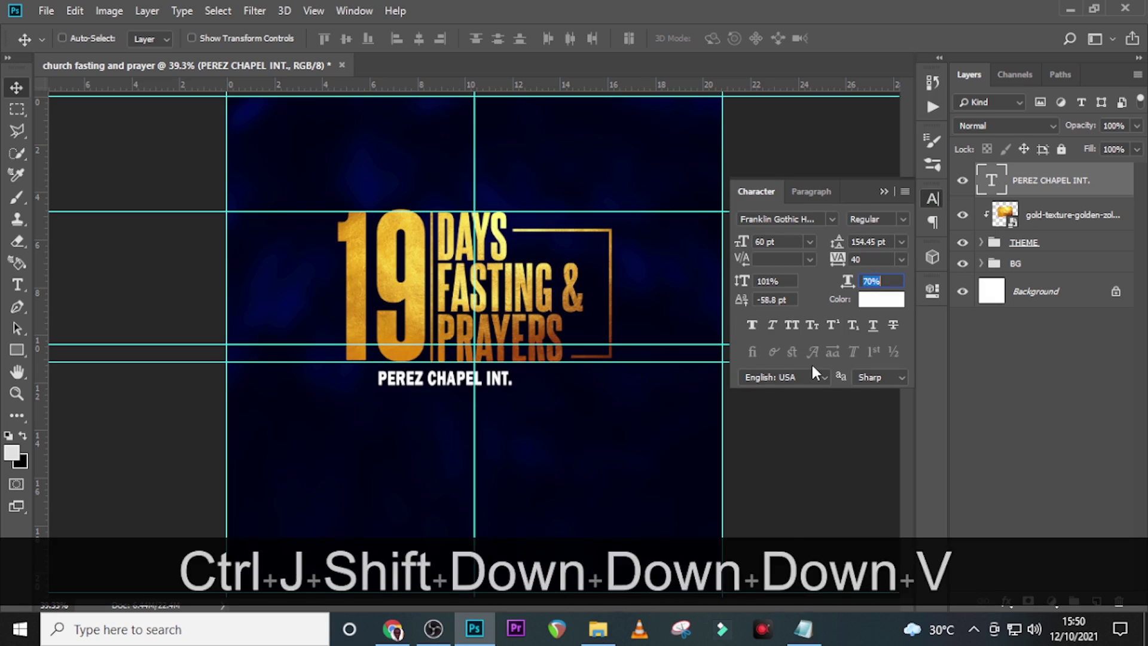
key("shift+Down")
key("shift+Down")
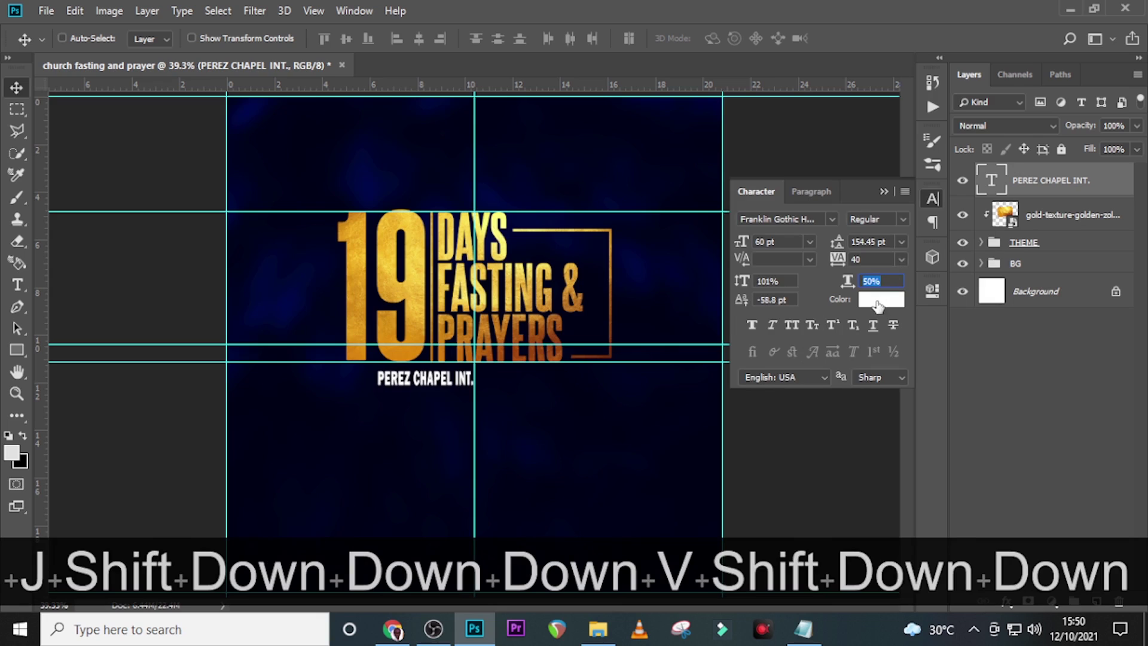
left_click(833, 279)
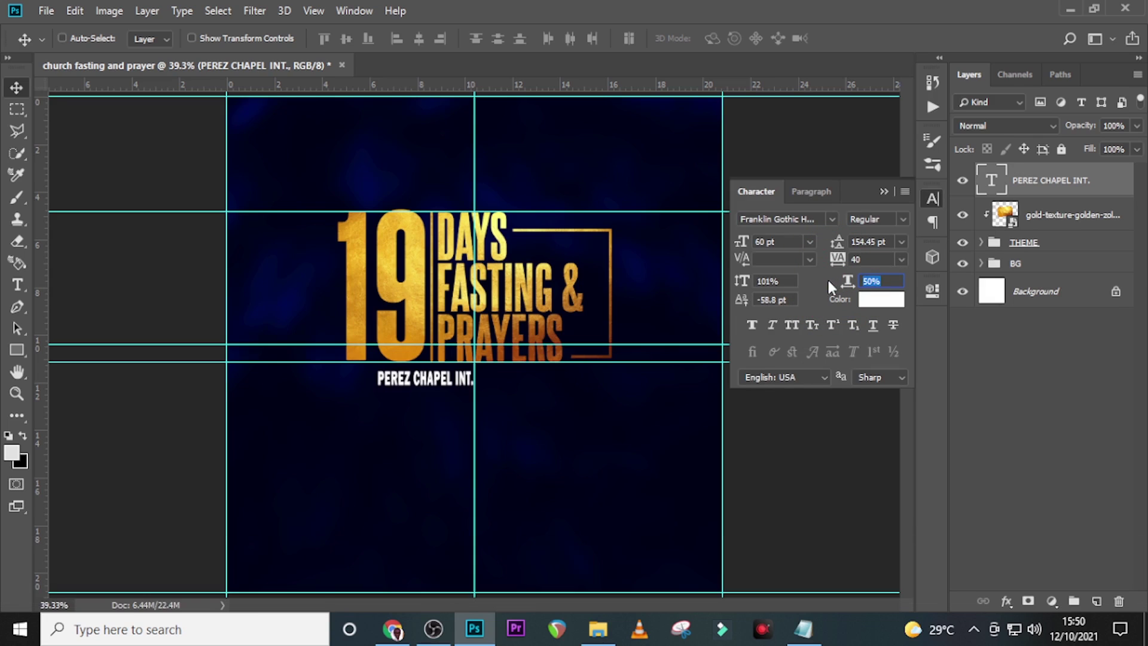
type("100")
key("Return")
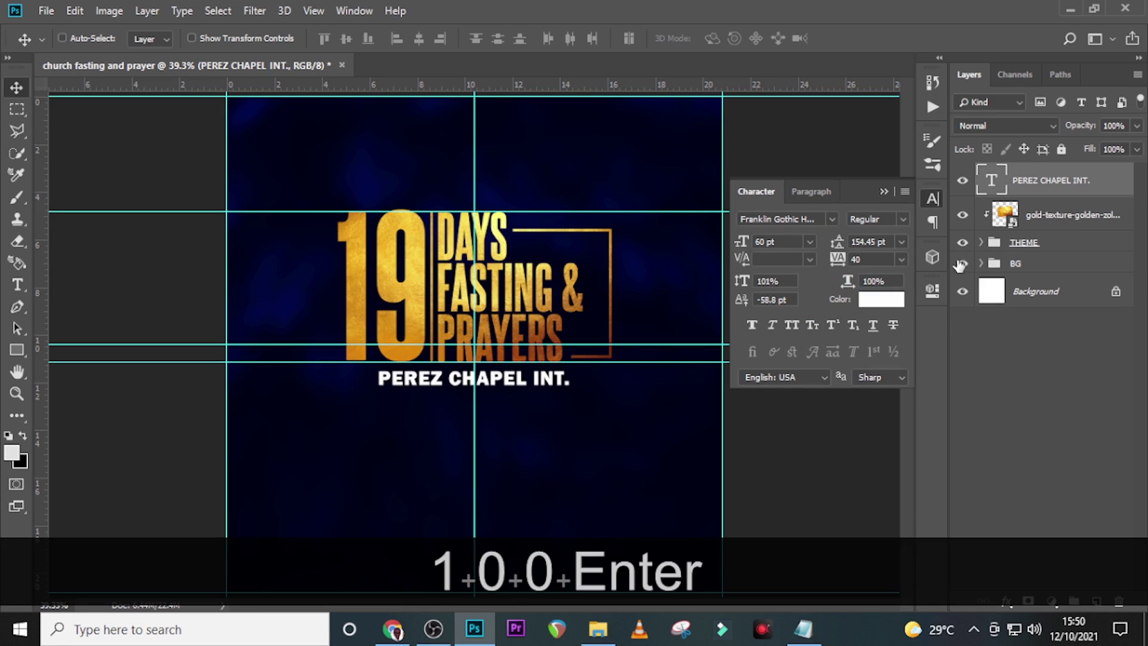
left_click(883, 192)
- Duplicate the PEREZ CHAPEL INT. text layer and move the copy down directly beneath the original line
key("ctrl+j")
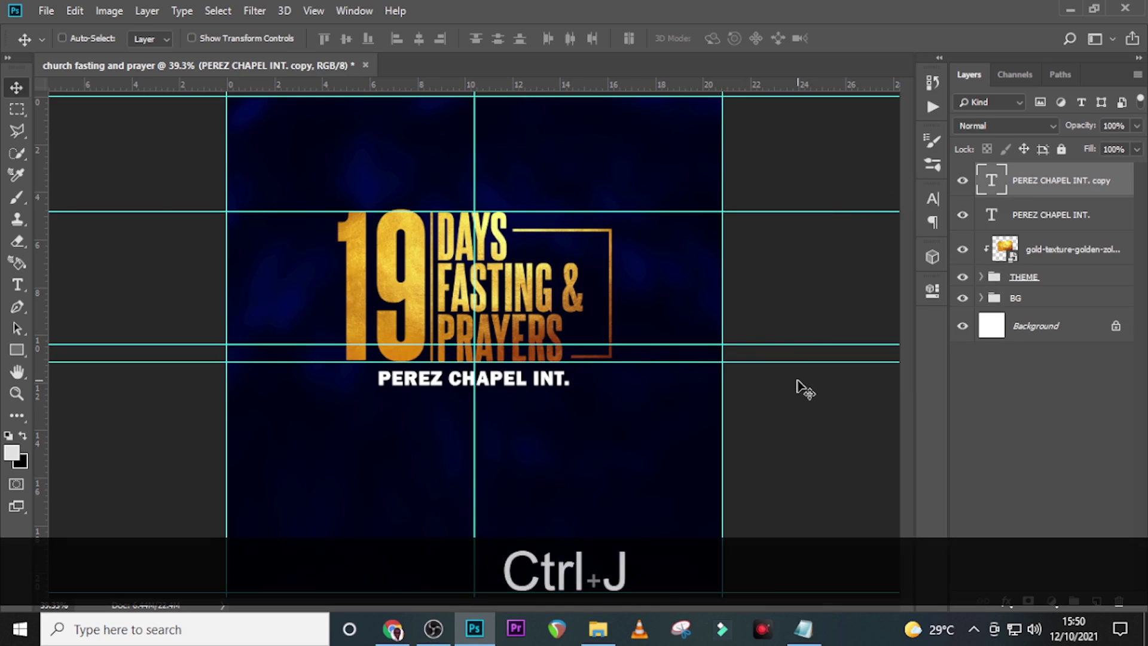
key("shift+Down")
key("shift+Down")
key("shift+Down")
key("shift+Down")
key("shift+Down")
key("shift+Down")
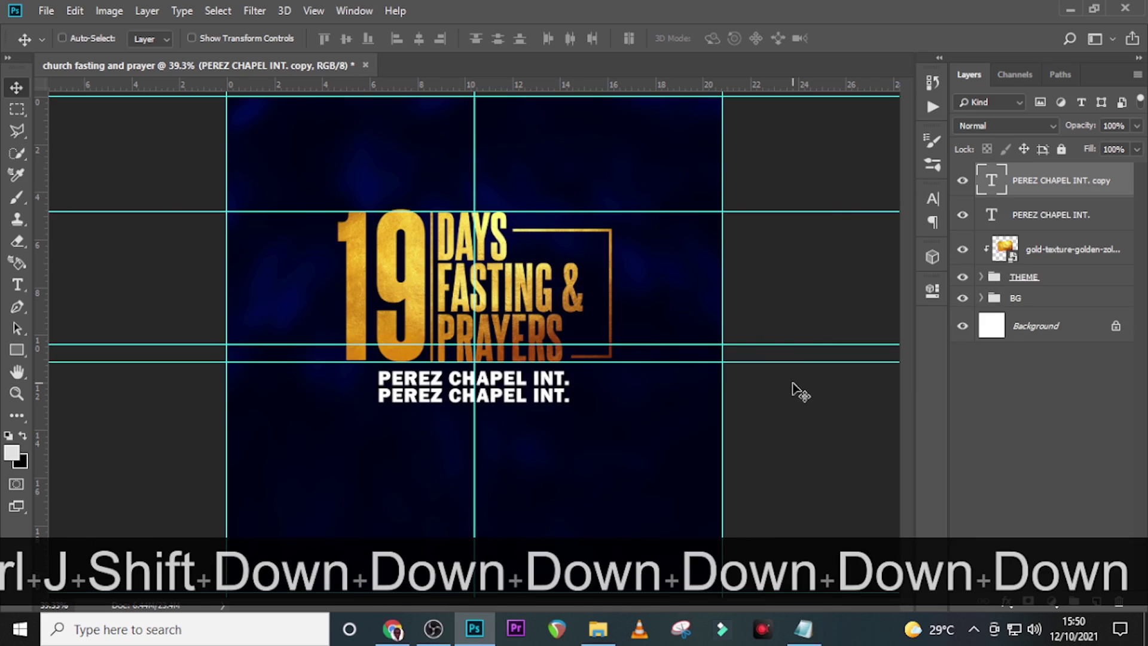
- Replace the duplicate's text with RESURRECTION TEMPLE ADENTA copied from the Notepad notes
left_click(803, 629)
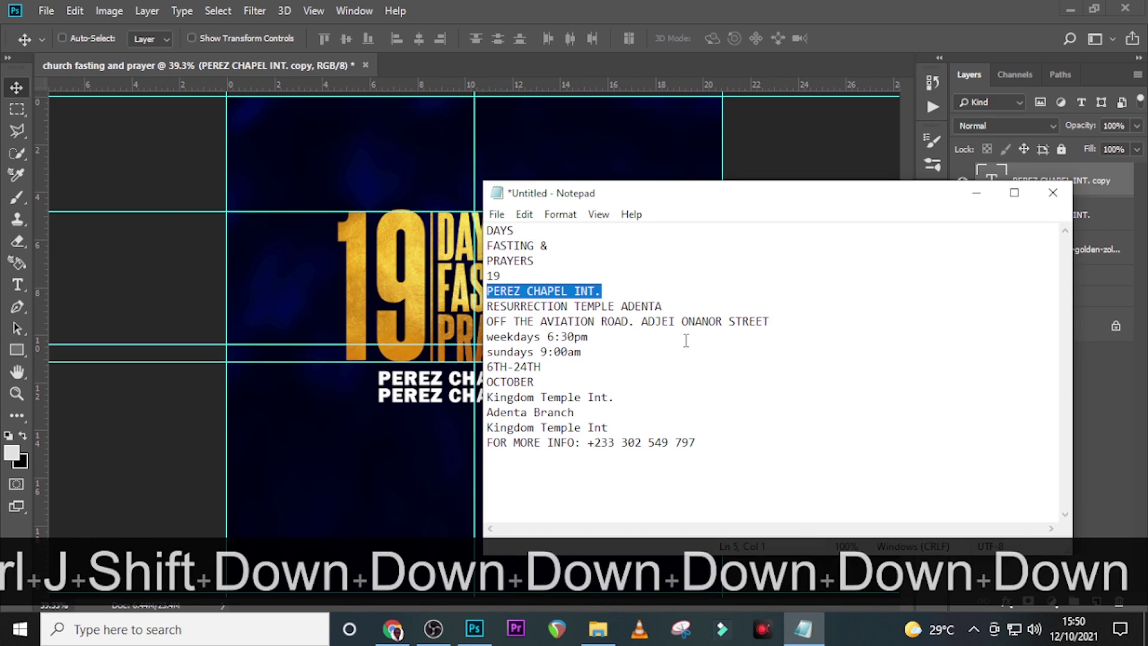
left_click_drag(672, 306, 463, 312)
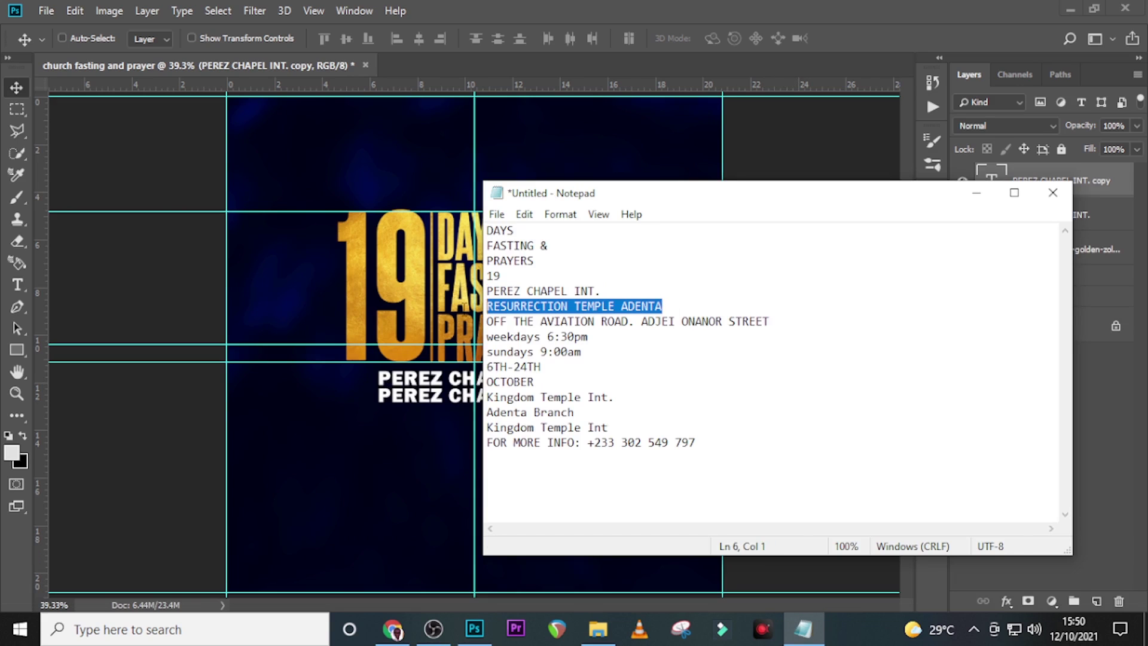
key("ctrl+c")
left_click(462, 308)
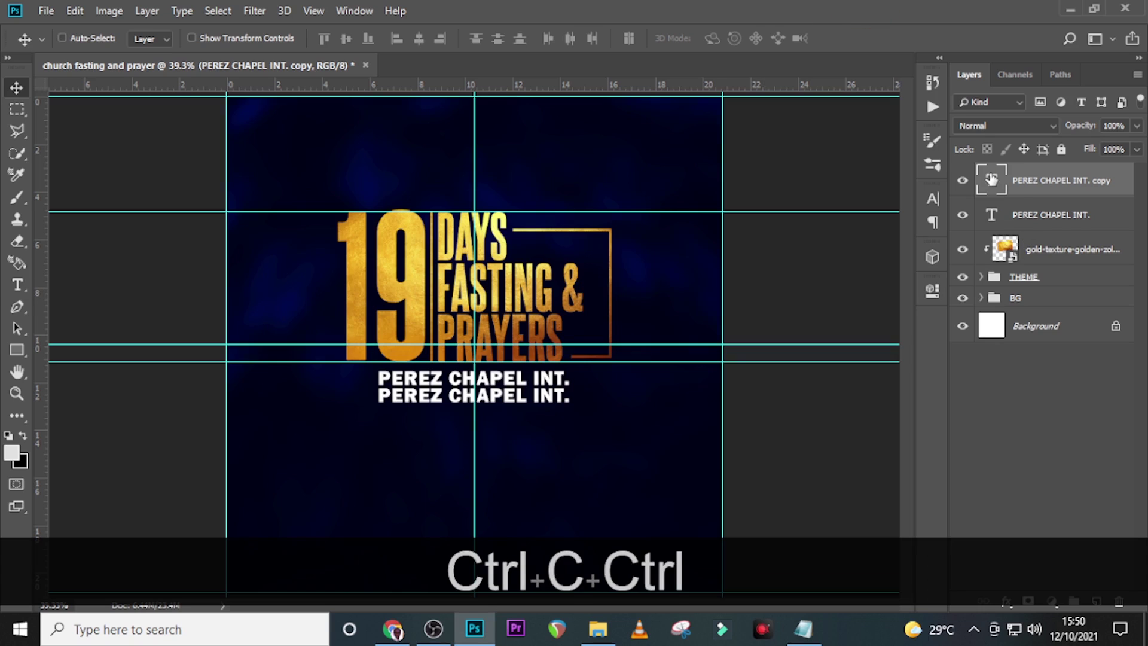
double_click(991, 179)
key("ctrl+v")
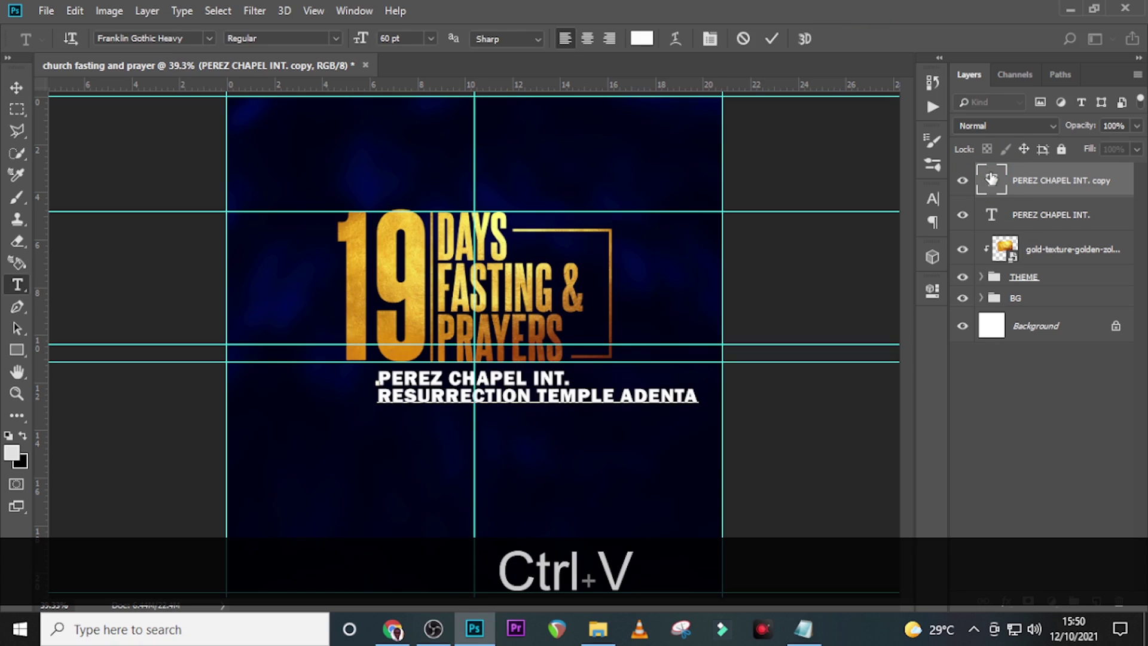
key("ctrl+Return")
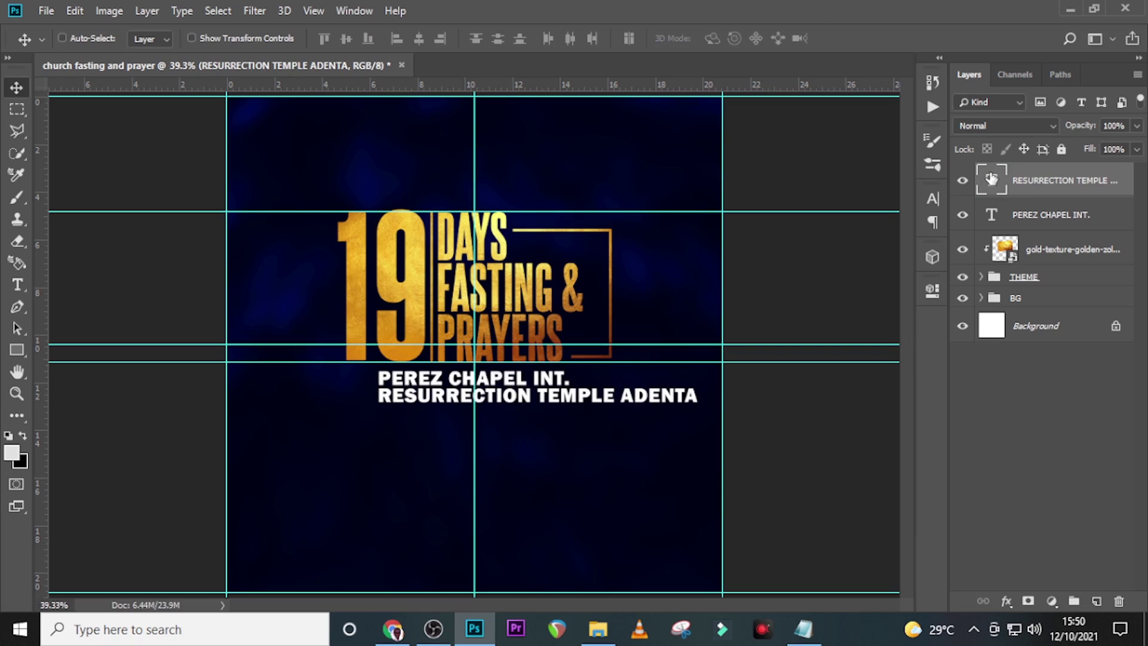
- Centre-align the RESURRECTION TEMPLE ADENTA text and move it right to the vertical centre guide
left_click(933, 194)
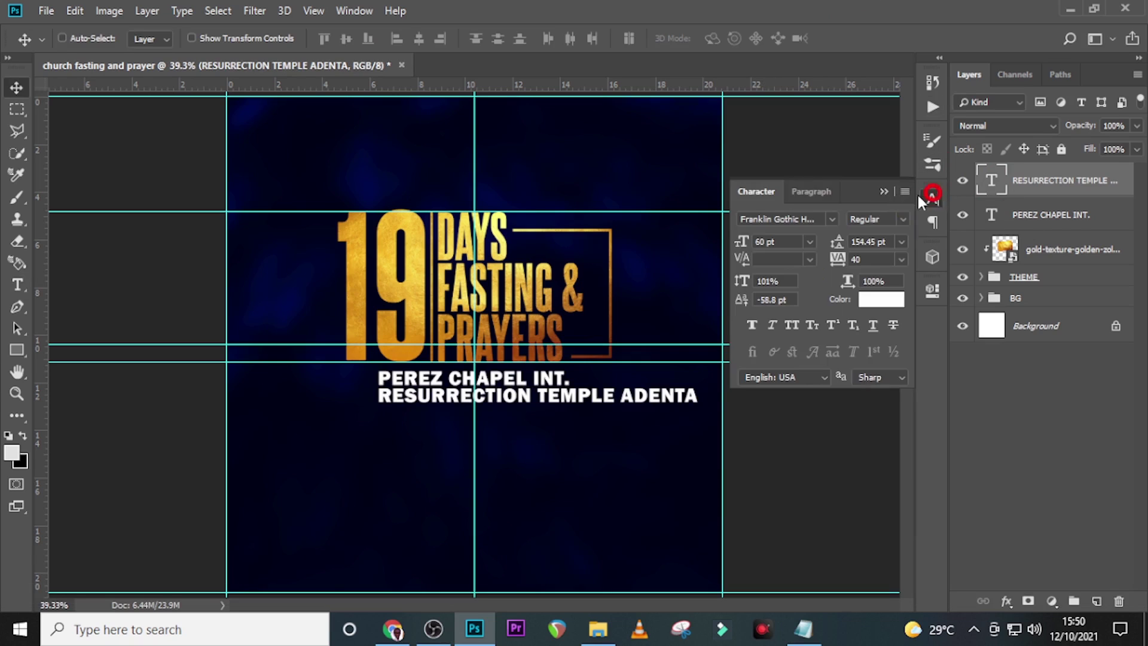
left_click(811, 192)
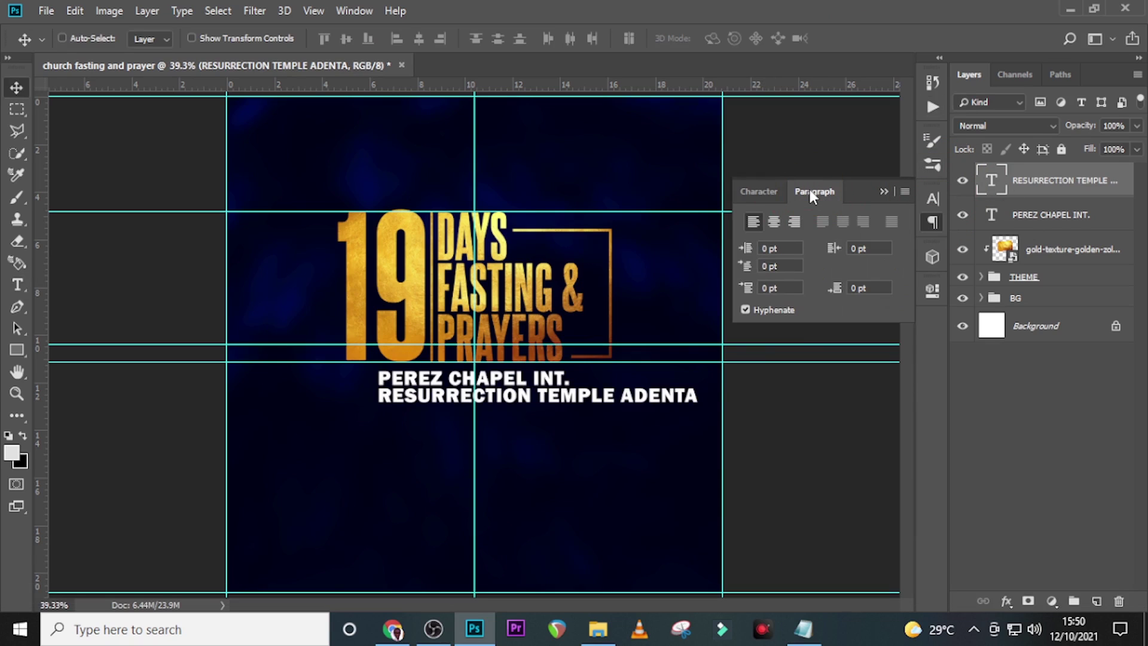
left_click(775, 222)
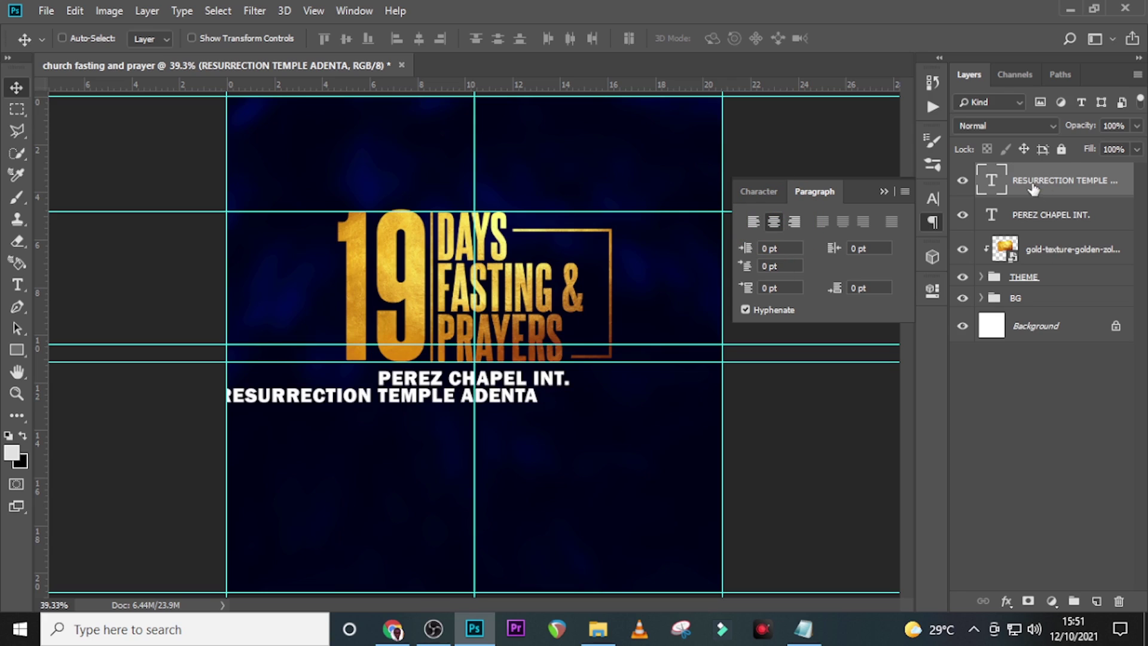
left_click_drag(449, 428, 533, 428)
- Change the font of the RESURRECTION TEMPLE ADENTA text to Franklin Gothic Medium
left_click(759, 193)
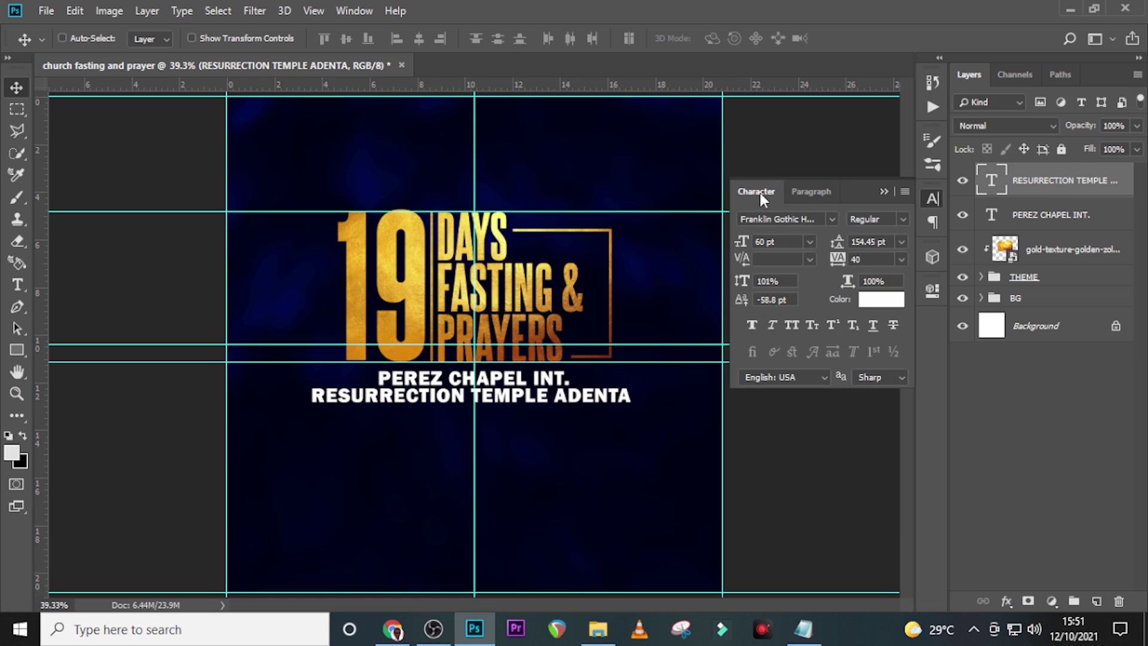
left_click(831, 218)
scroll(933, 320, "up", 5)
type("Back to Black Demo")
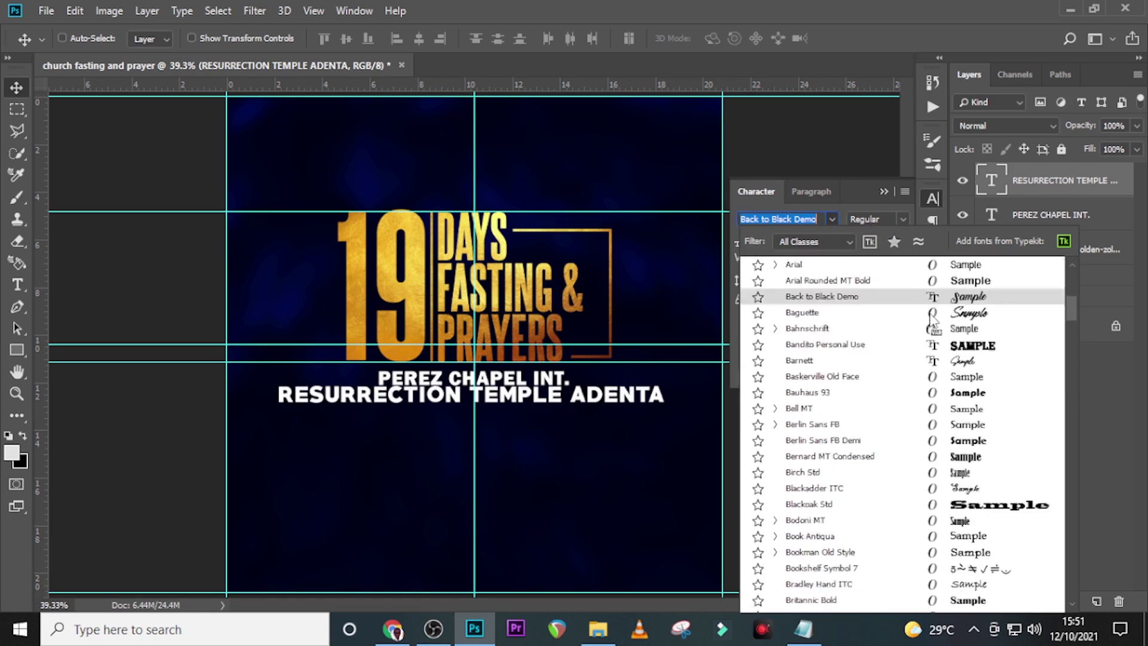
scroll(936, 318, "down", 15)
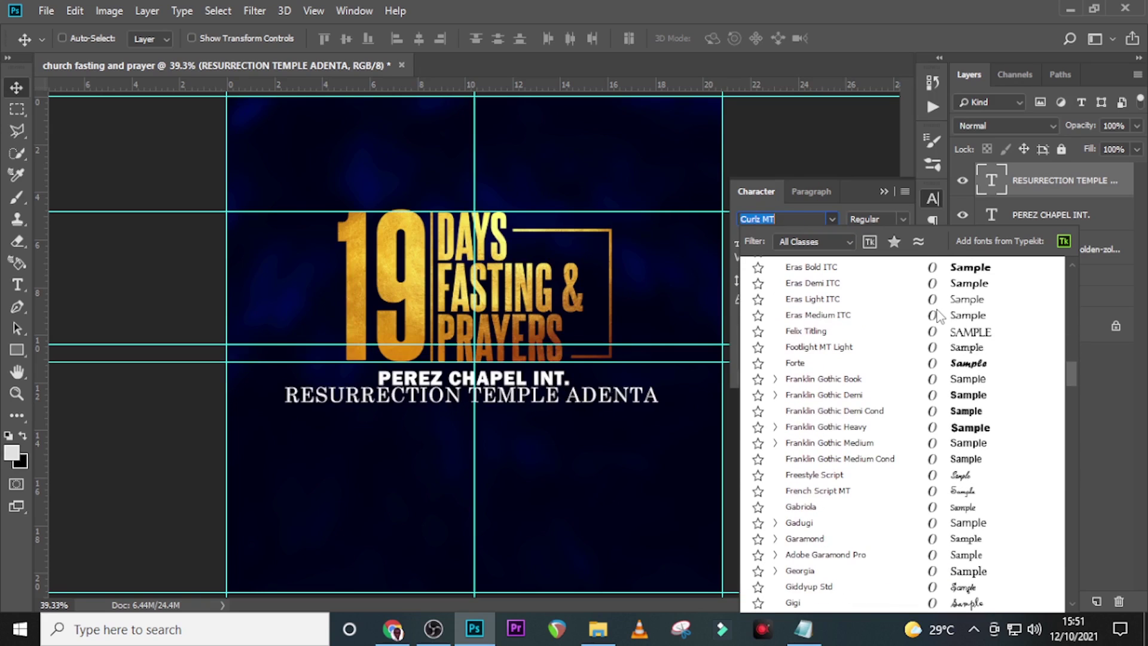
left_click(836, 444)
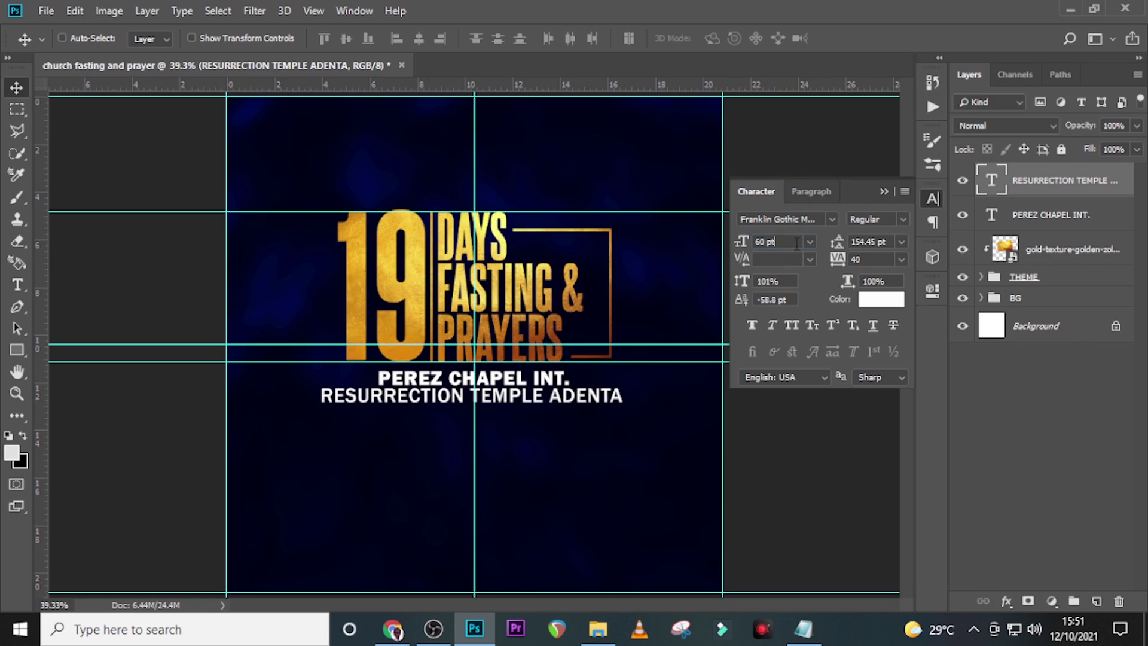
- Set the RESURRECTION TEMPLE ADENTA text to 32 pt with a tracking of 100
left_click(741, 241)
type("32")
key("Return")
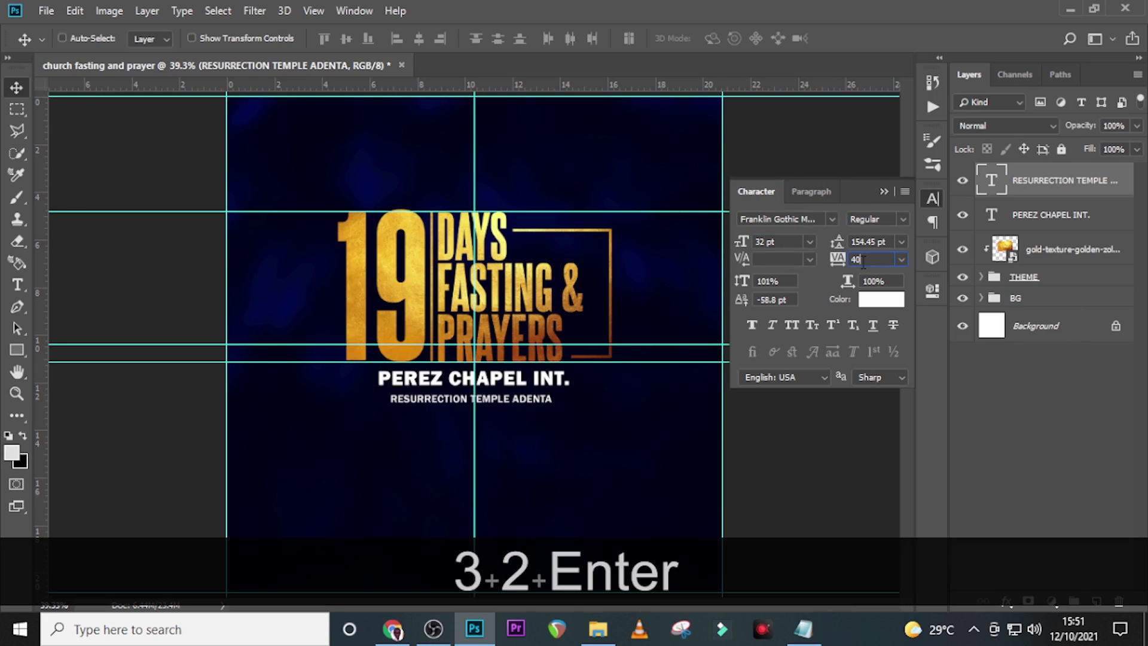
left_click(836, 260)
type("100")
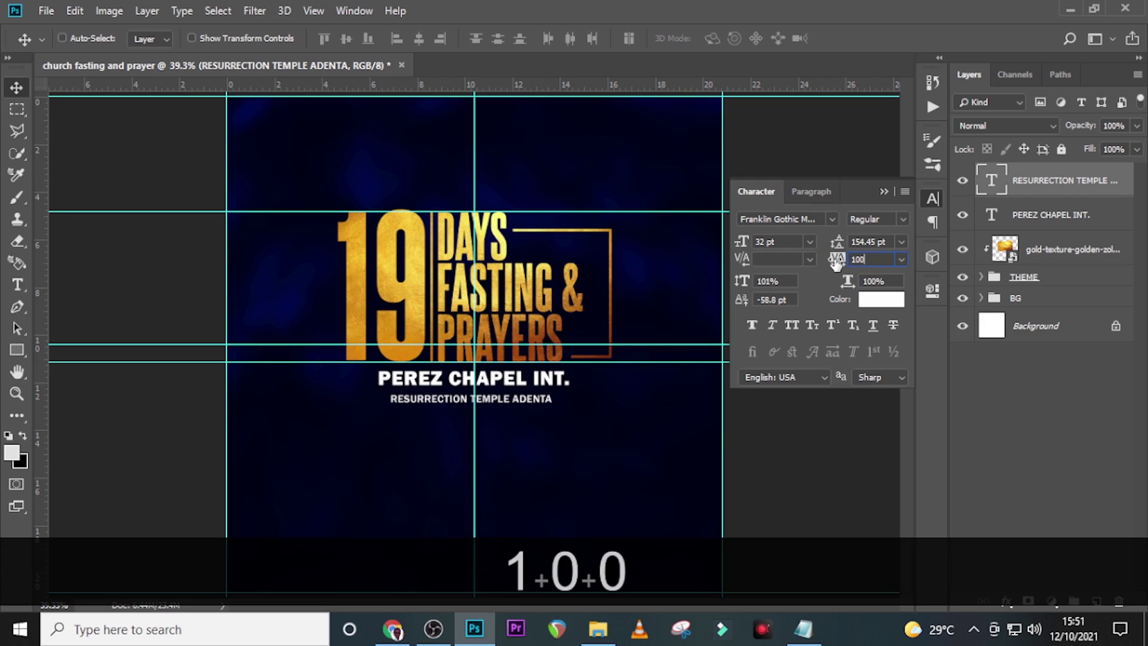
key("Return")
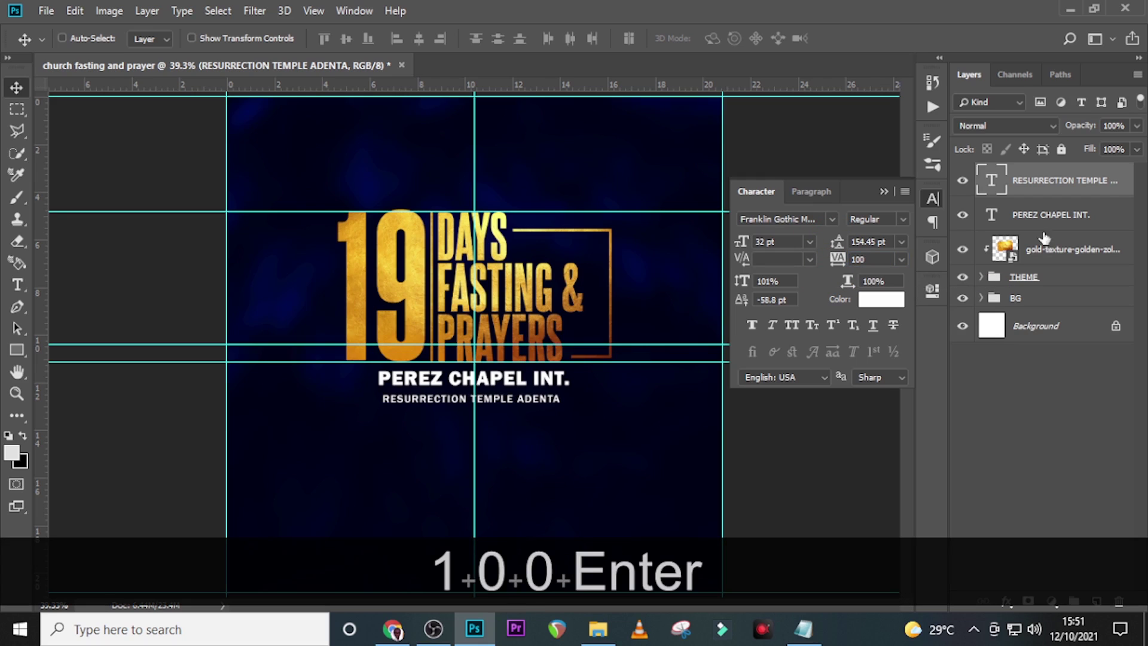
- Move the RESURRECTION TEMPLE ADENTA text right to X about 749.3 px and up close beneath PEREZ CHAPEL INT
key("ctrl+t")
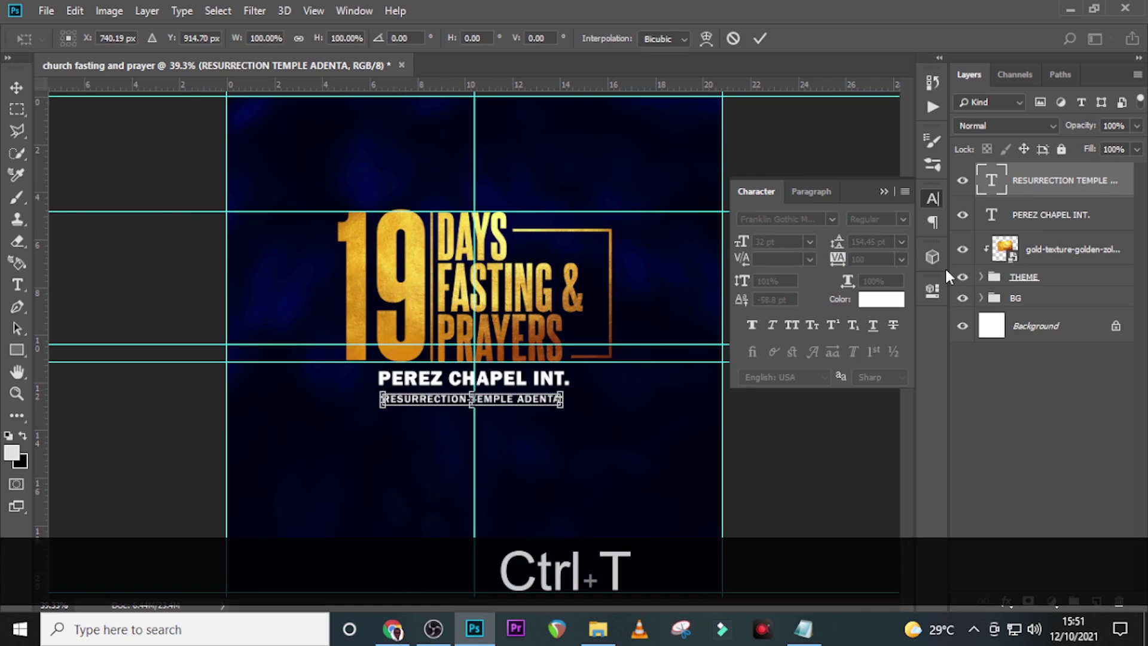
key("Right")
key("Right")
key("ctrl+equal")
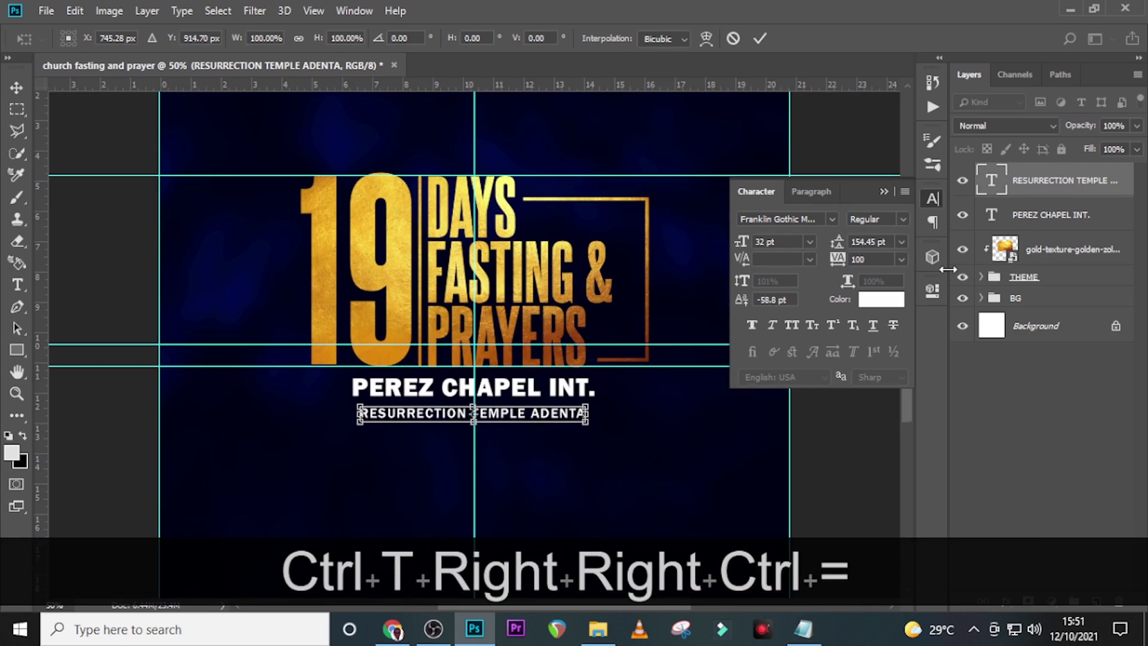
key("Up")
key("Right")
key("Right")
key("Up")
key("Up")
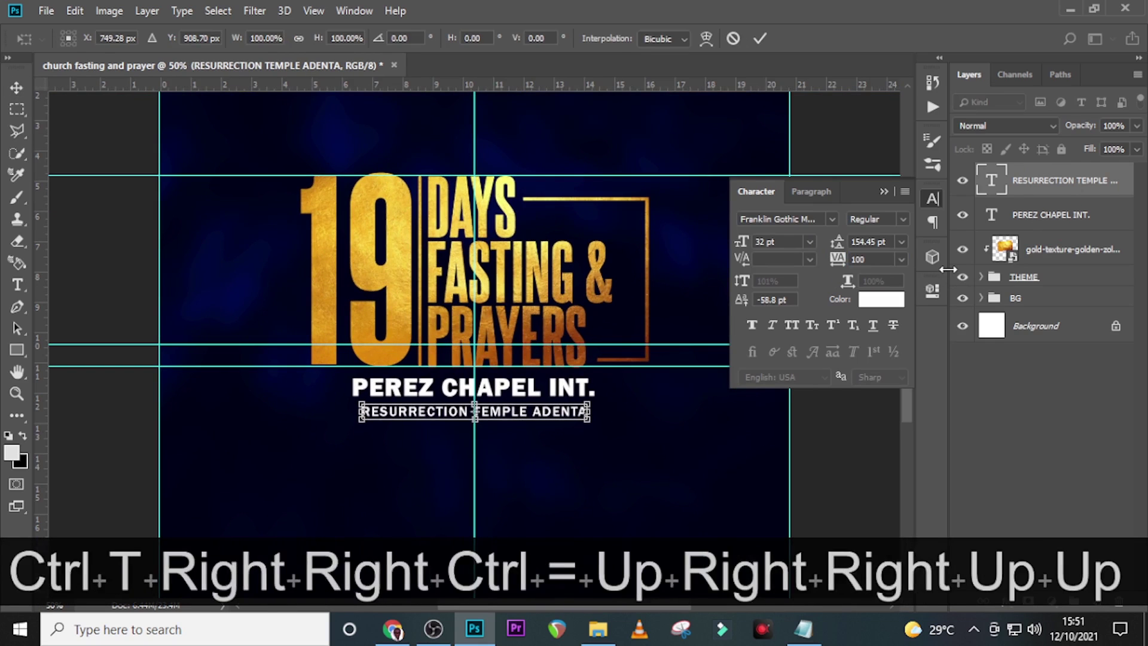
key("Up")
key("Up")
key("Up")
key("Return")
key("Up")
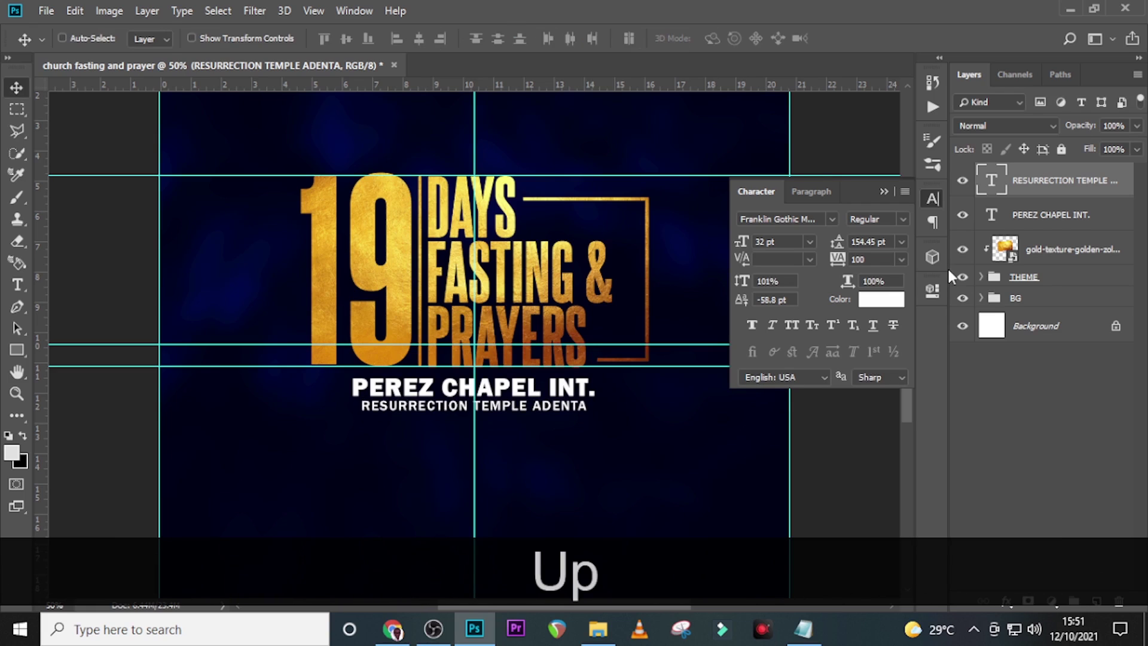
key("Up")
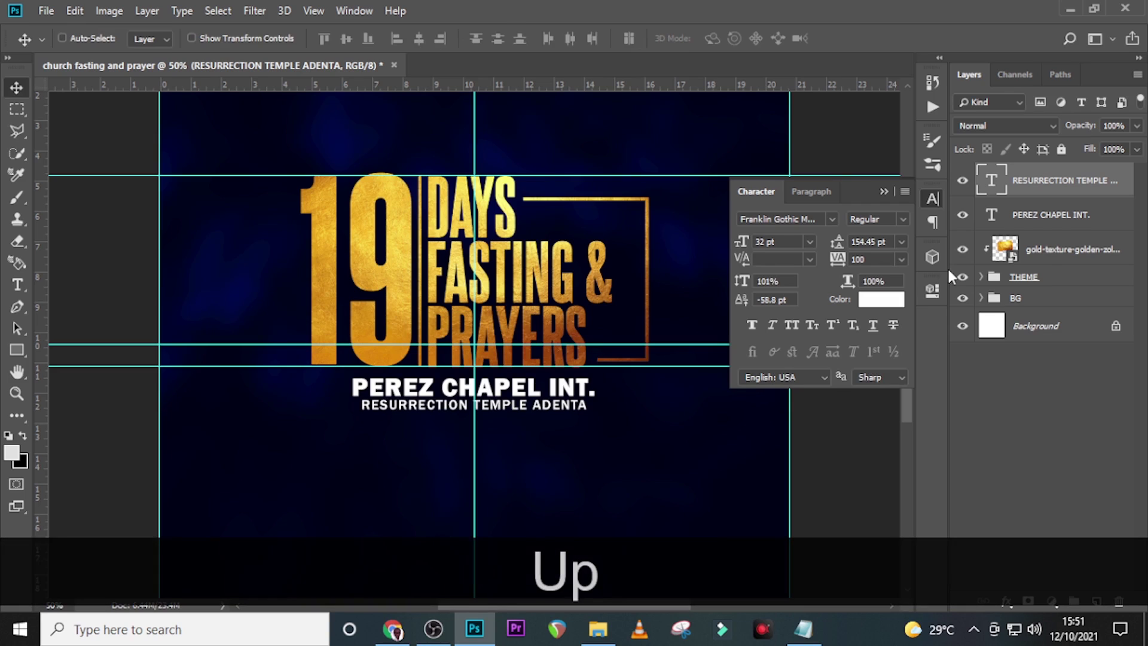
- Duplicate the RESURRECTION TEMPLE ADENTA text layer and move the copy down to form a third line
key("ctrl+j")
key("shift+Down")
key("shift+Down")
key("shift+Down")
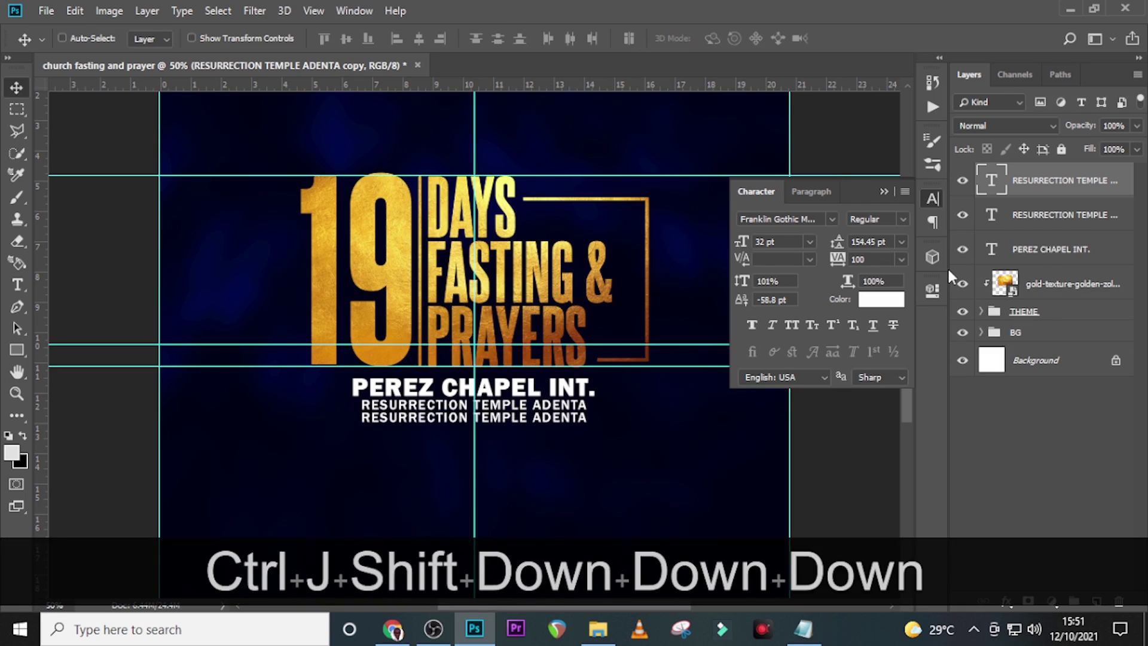
key("shift+Down")
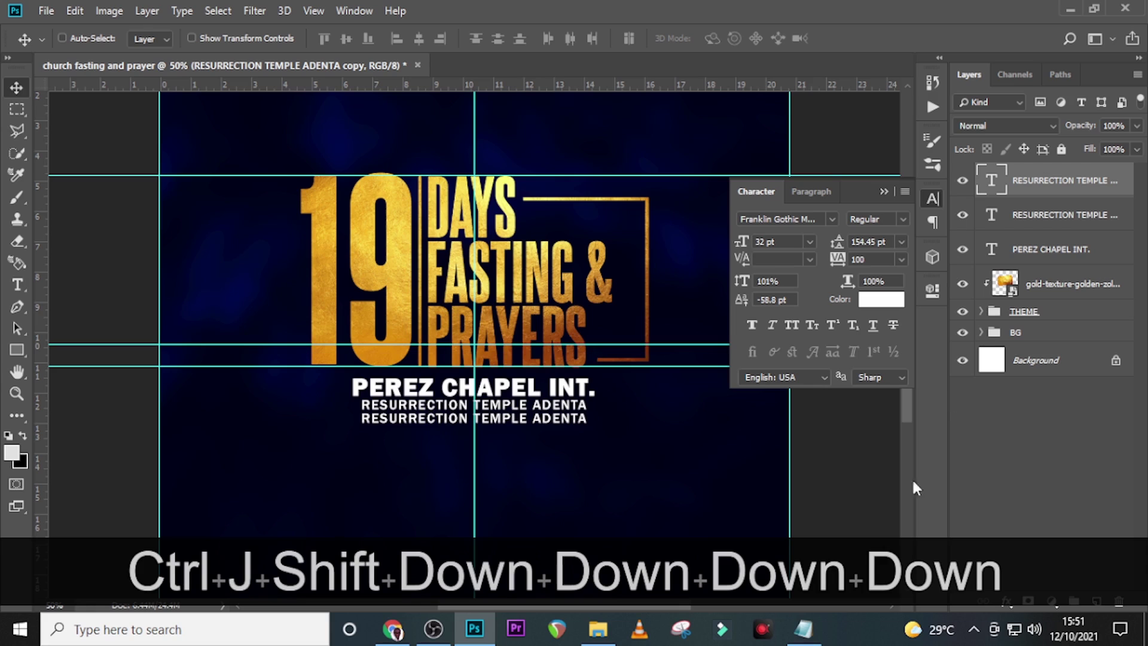
- Copy the church's street address line from the Notepad notes
left_click(803, 629)
left_click_drag(771, 321, 487, 321)
left_click_drag(571, 333, 771, 326)
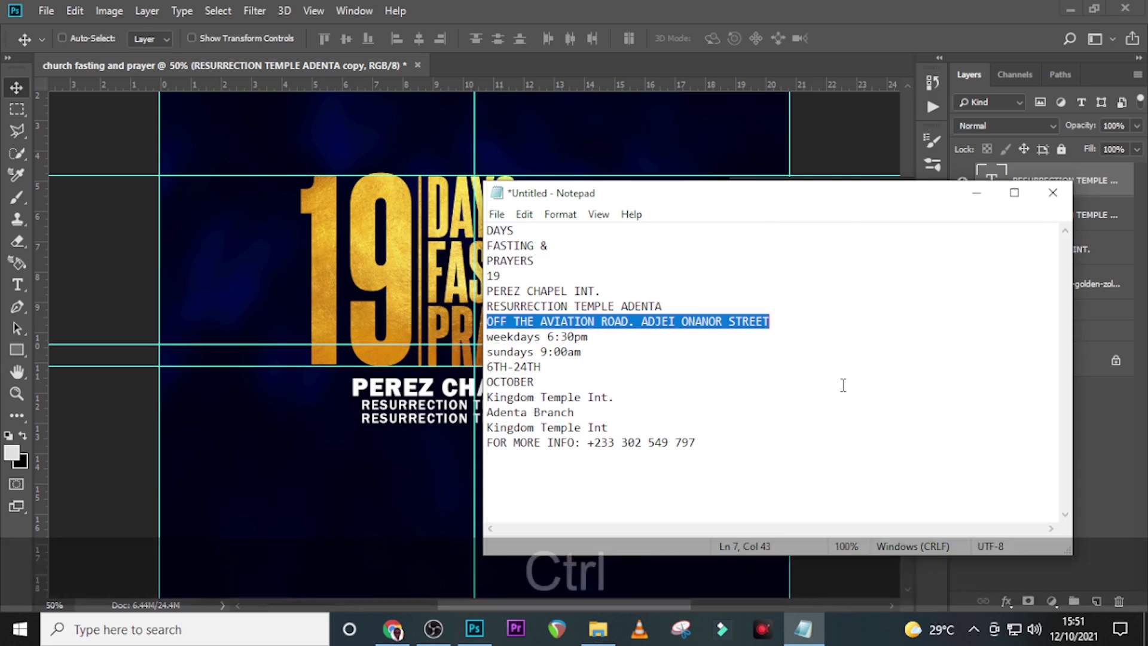
type("RESURRECTION TEMPLE ADENTA")
key("ctrl+z")
key("ctrl+c")
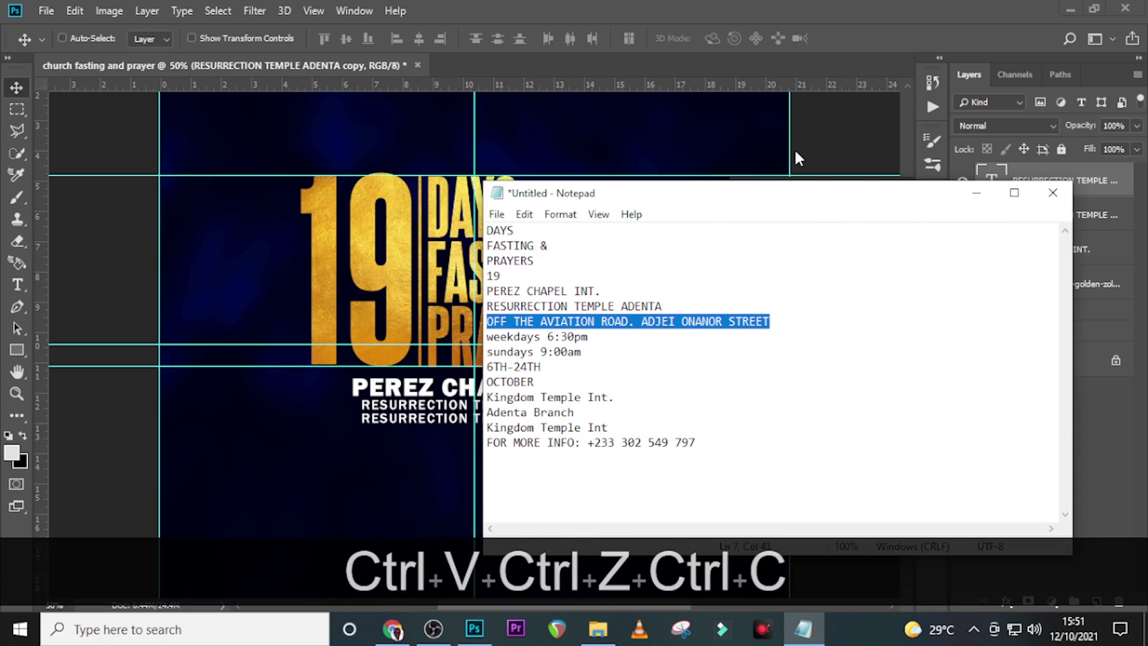
- Replace the lower duplicate's text with the copied street address and remove the extra line breaks after it
left_click(793, 148)
double_click(991, 181)
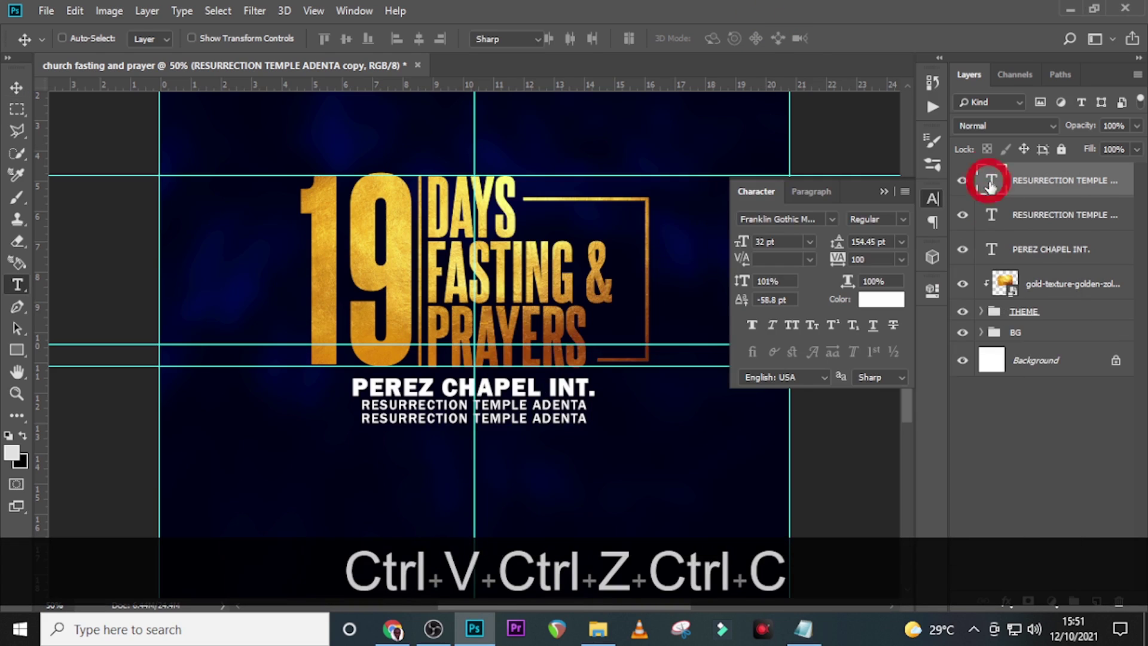
key("ctrl+v")
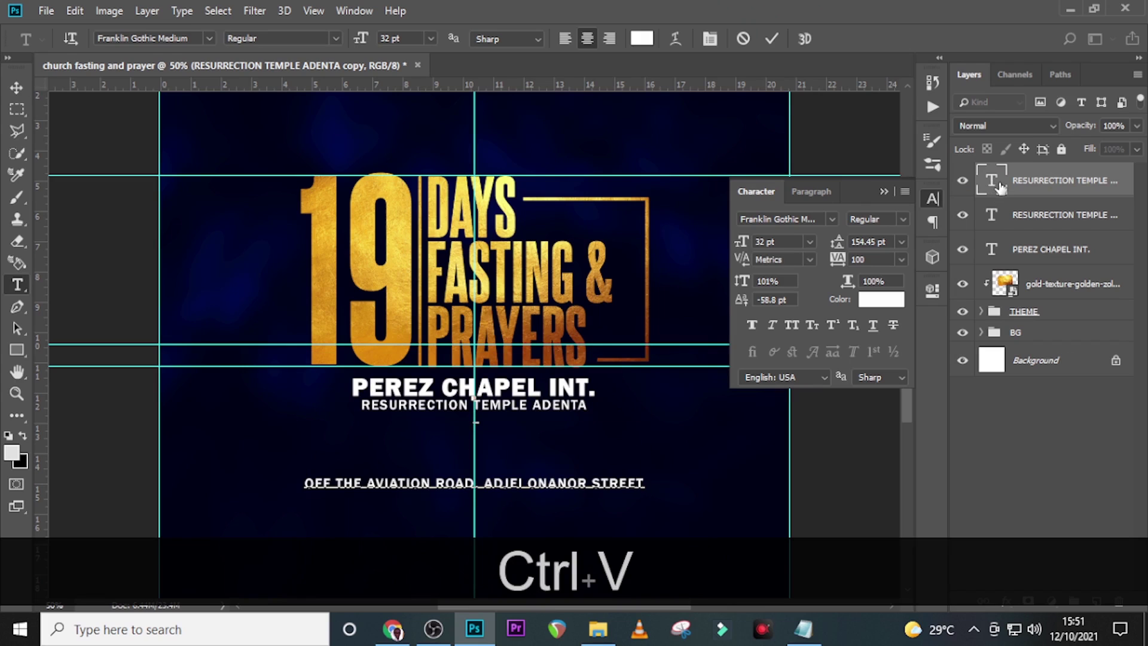
key("BackSpace")
key("BackSpace")
key("ctrl+Return")
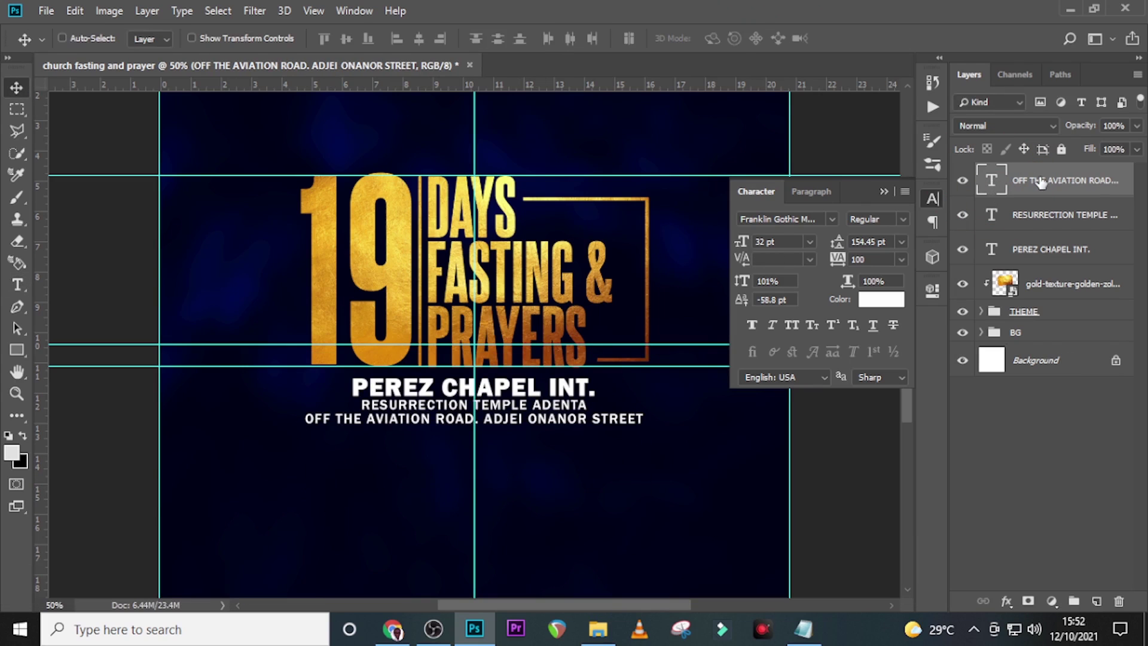
- Set the street address text to 20 pt and change its font to Franklin Gothic Book
left_click(782, 240)
type("2")
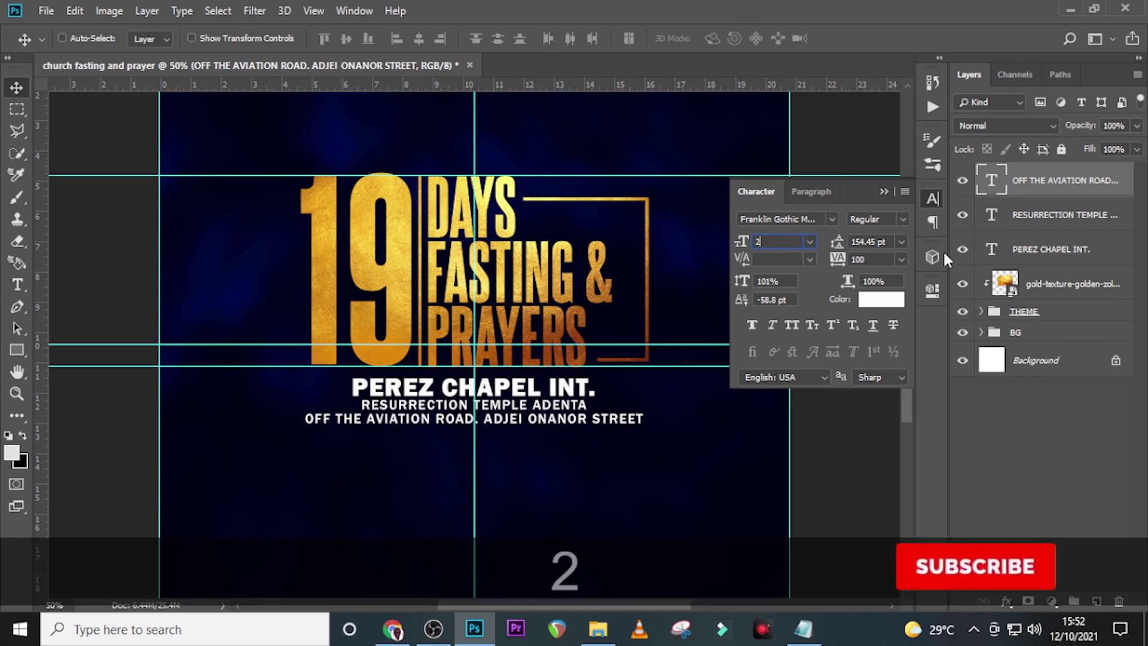
type("0")
key("Return")
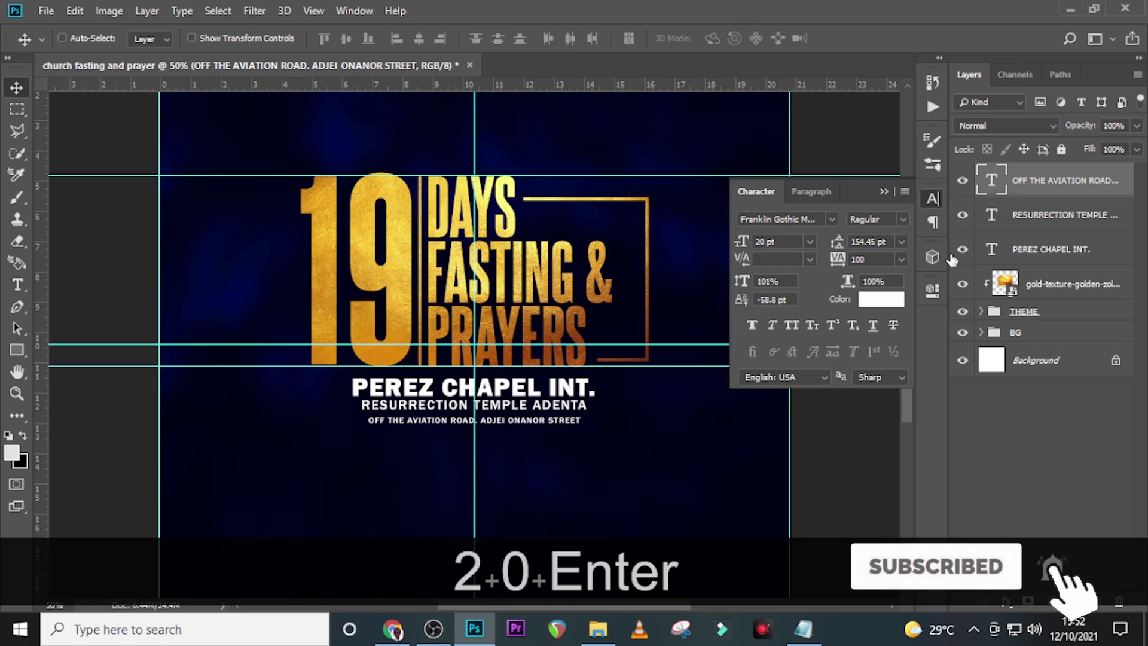
left_click(831, 218)
scroll(983, 378, "down", 5)
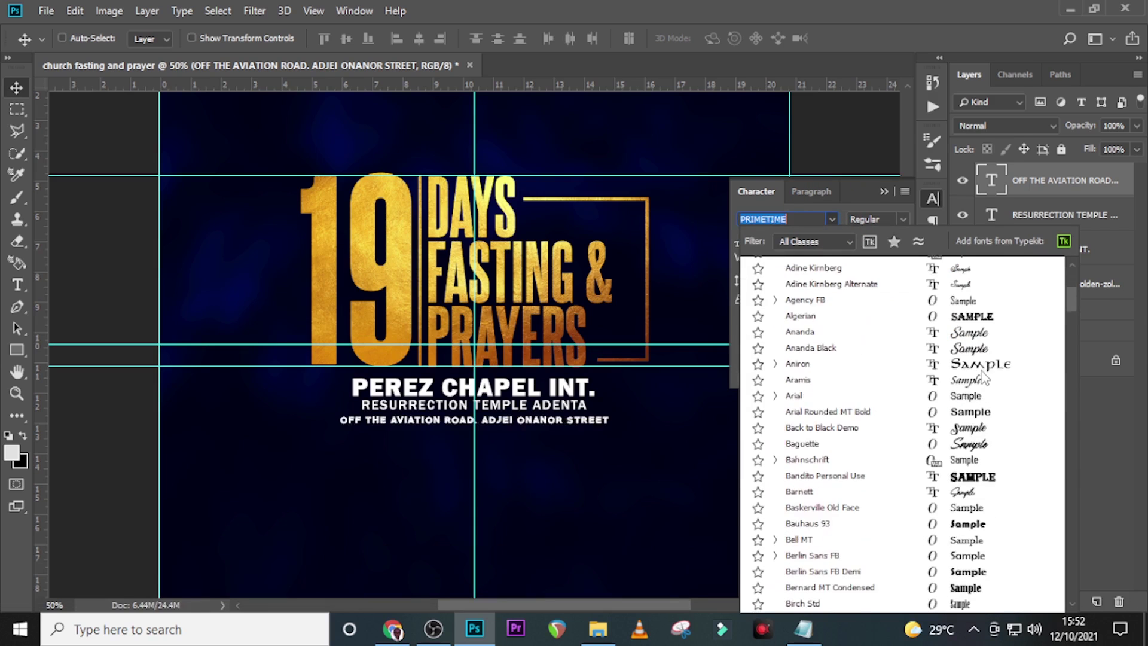
scroll(983, 378, "down", 20)
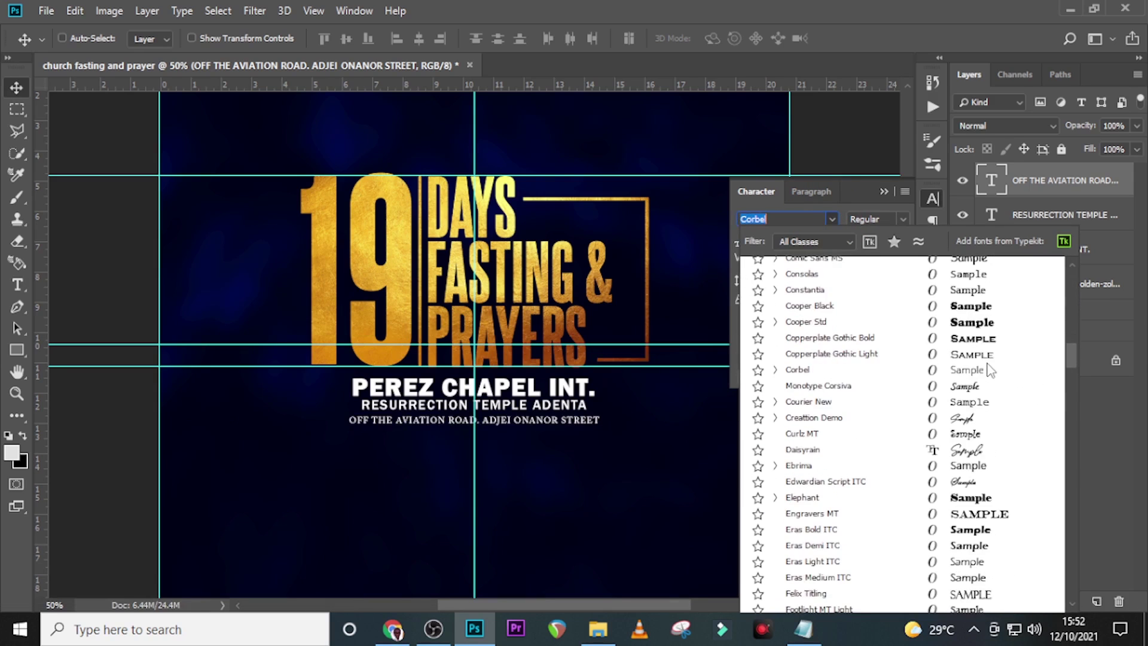
scroll(989, 369, "down", 6)
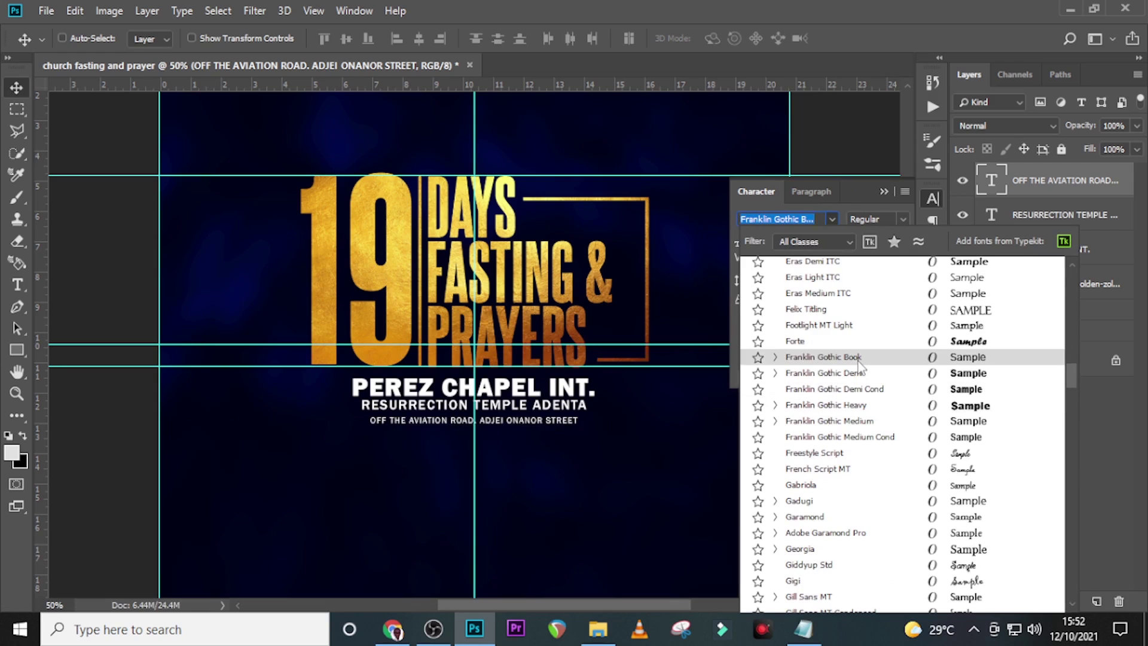
left_click(859, 358)
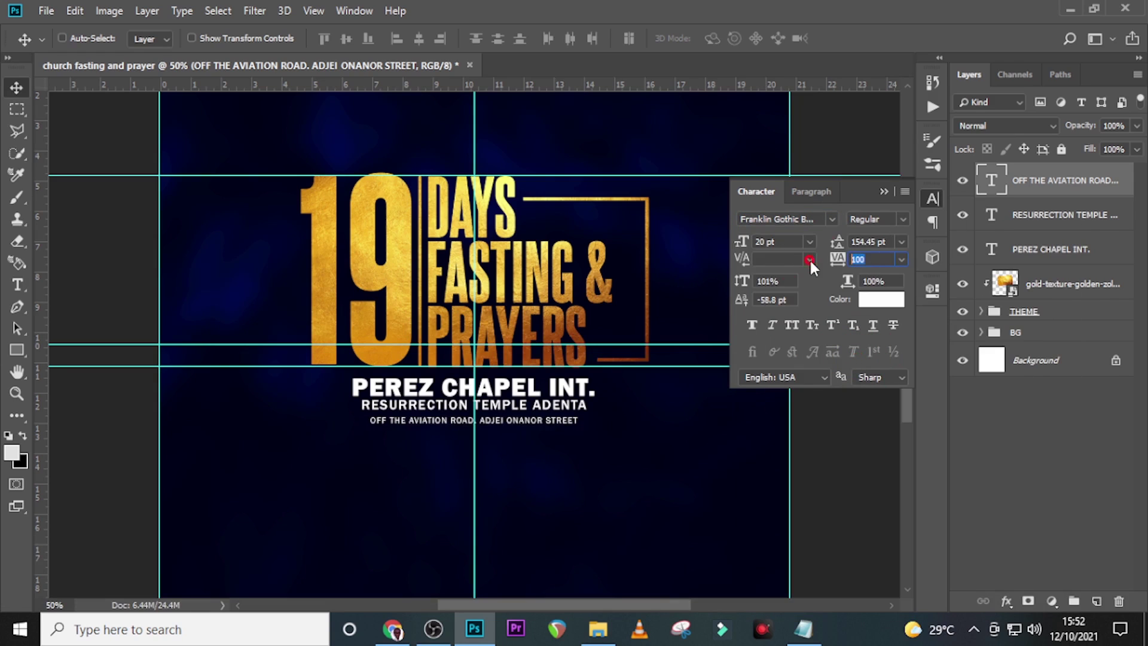
- Set the street address text's tracking to 170 and apply faux bold
type("170")
key("Return")
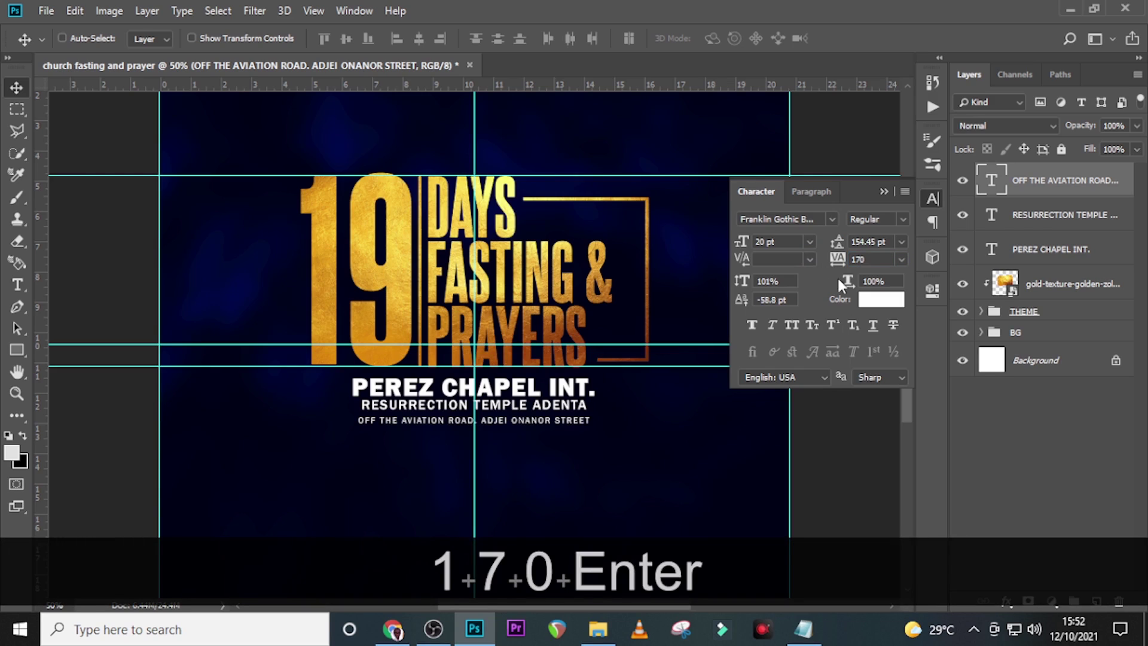
left_click(750, 328)
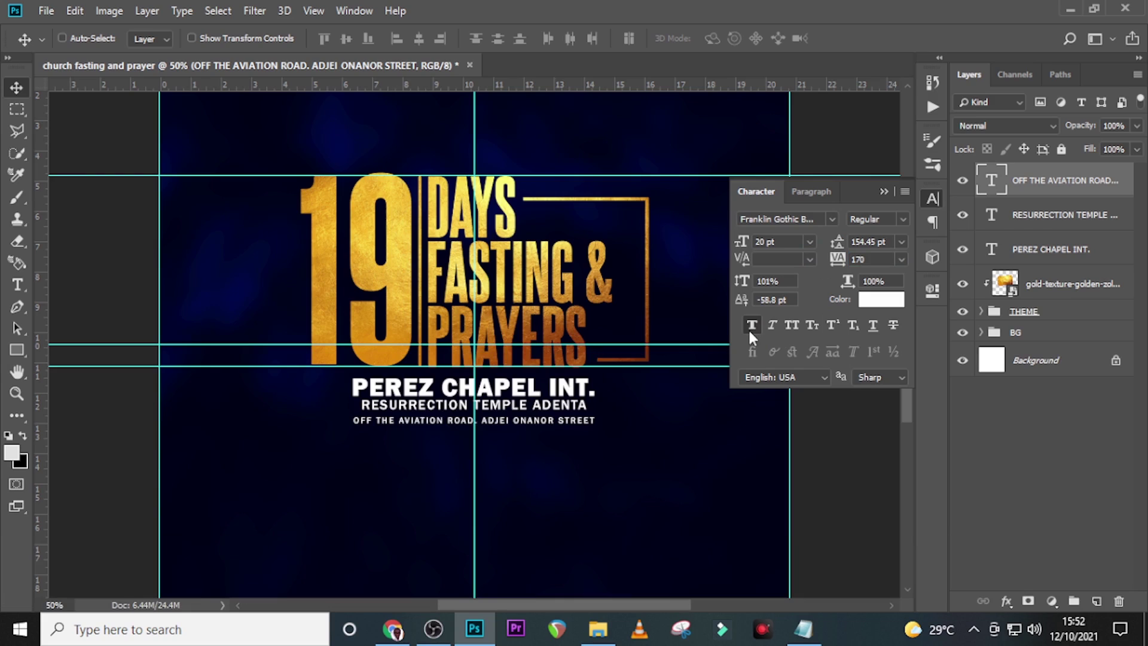
- Nudge the street address line up so it sits close beneath RESURRECTION TEMPLE ADENTA
left_click(884, 190)
key("Up")
key("Up")
key("Up")
key("Up")
key("Up")
key("Up")
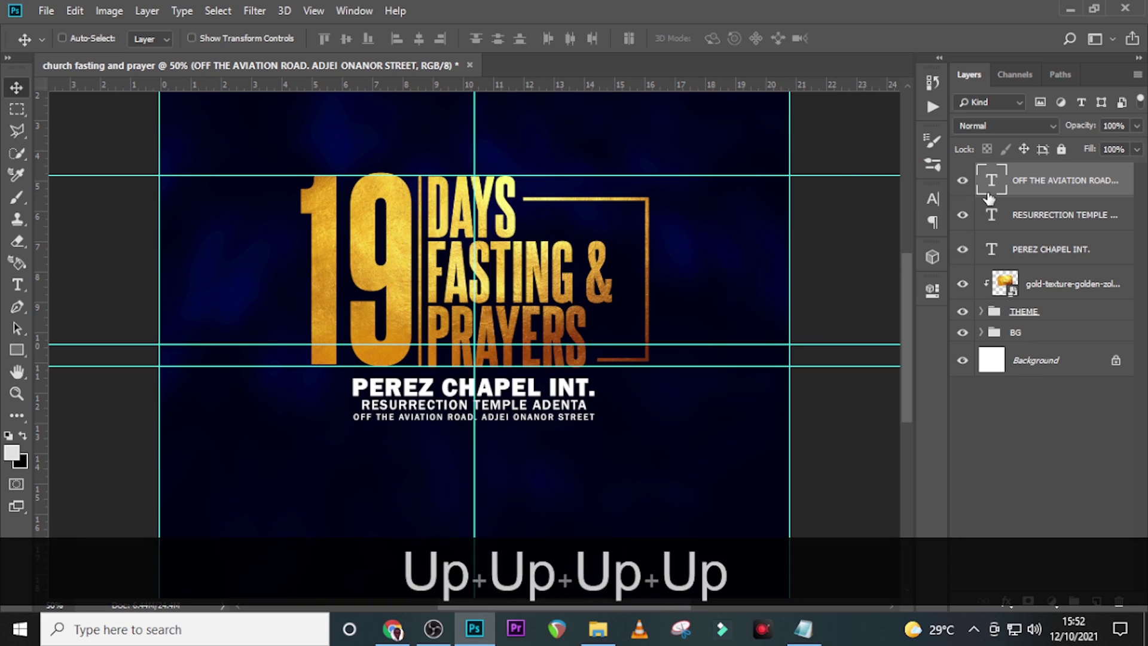
key("Down")
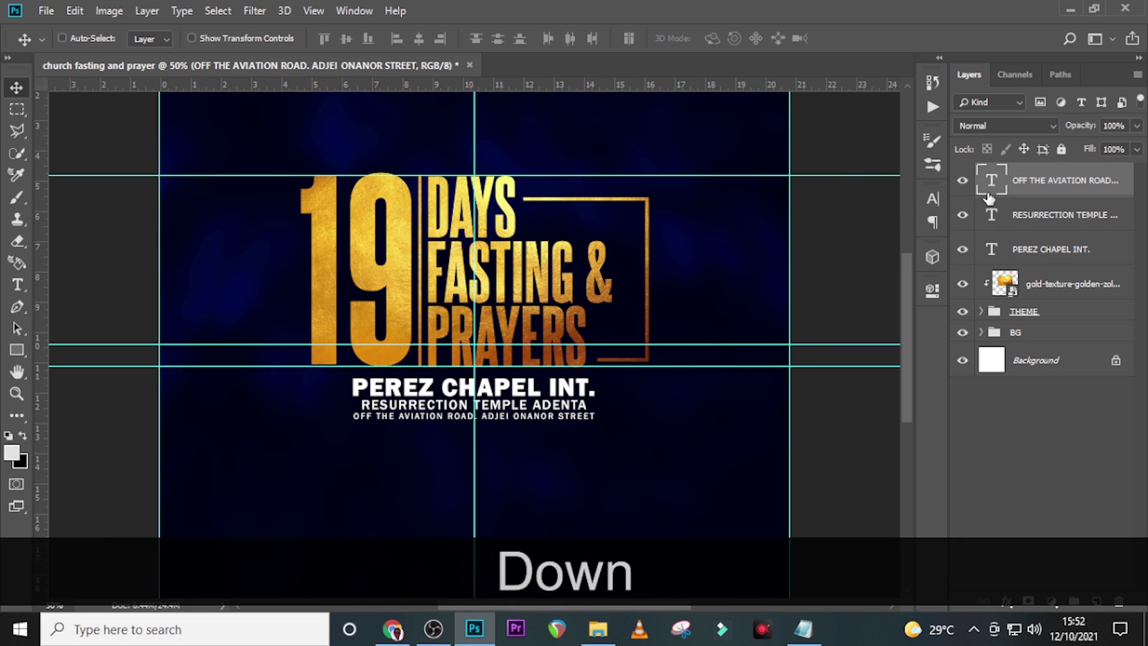
- Set the tracking of the RESURRECTION TEMPLE ADENTA text to 150
left_click(1017, 216)
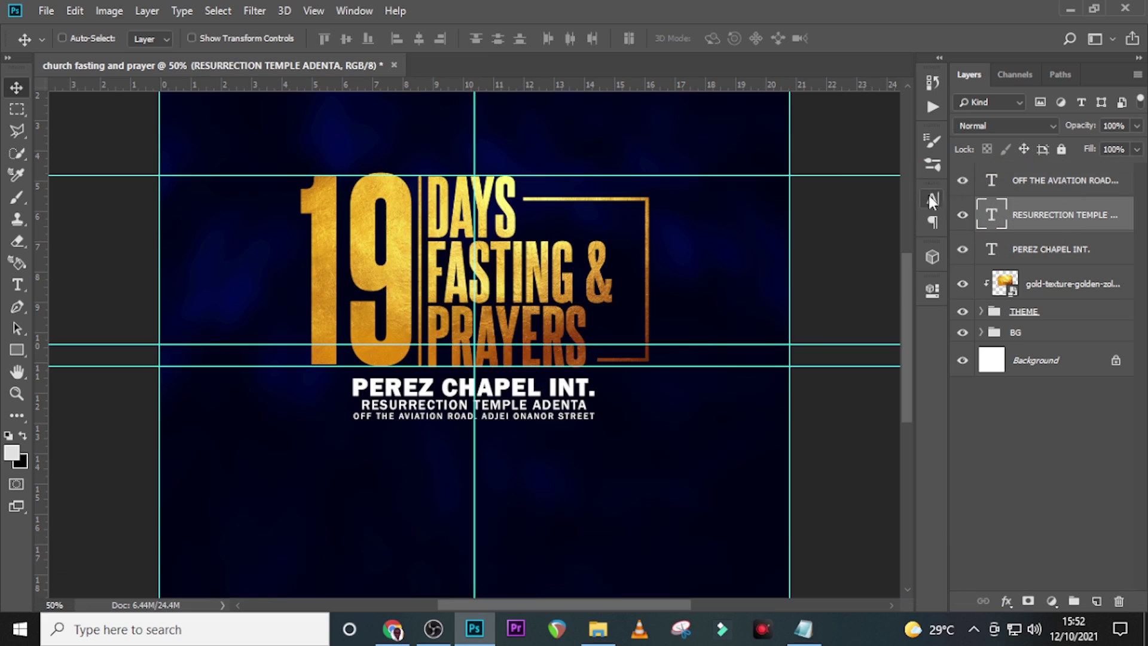
left_click(931, 197)
left_click(836, 257)
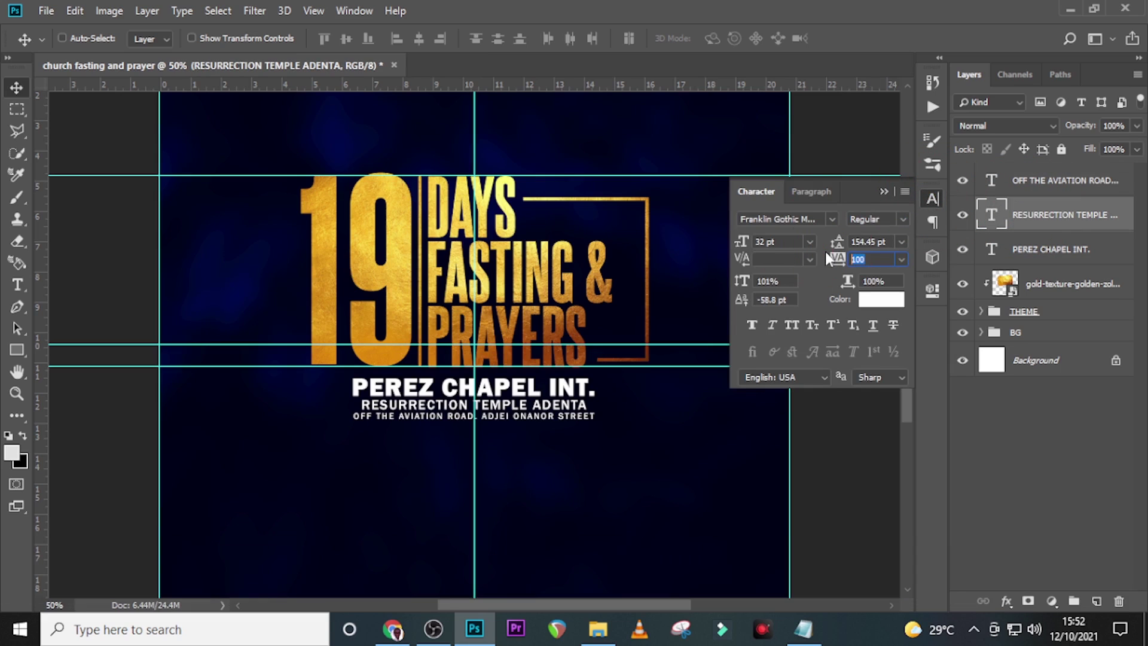
type("1")
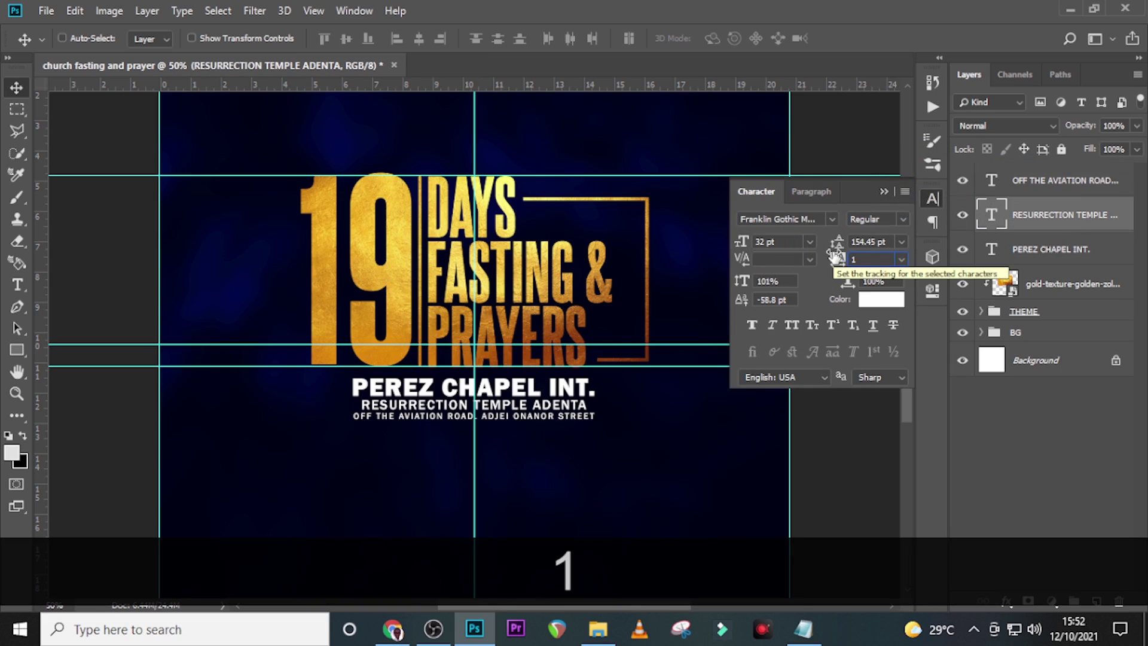
type("50")
key("Return")
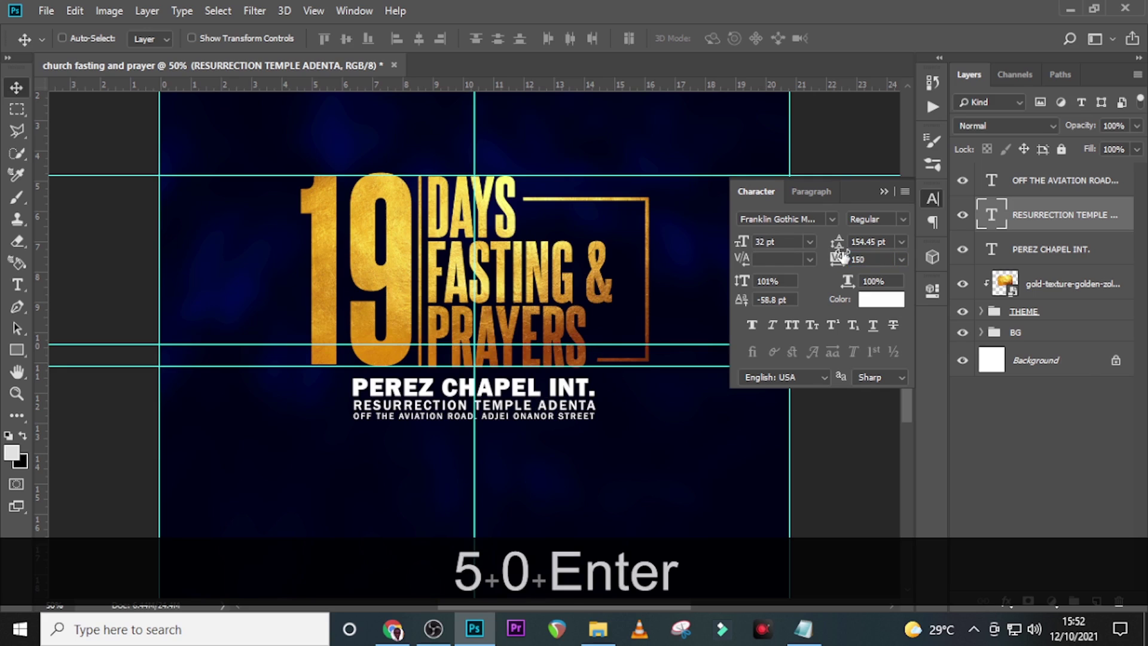
- Draw a thin white rectangle about 579 by 2 px beneath the street address and nudge it to X 461 px, Y 936 px
left_click(17, 349)
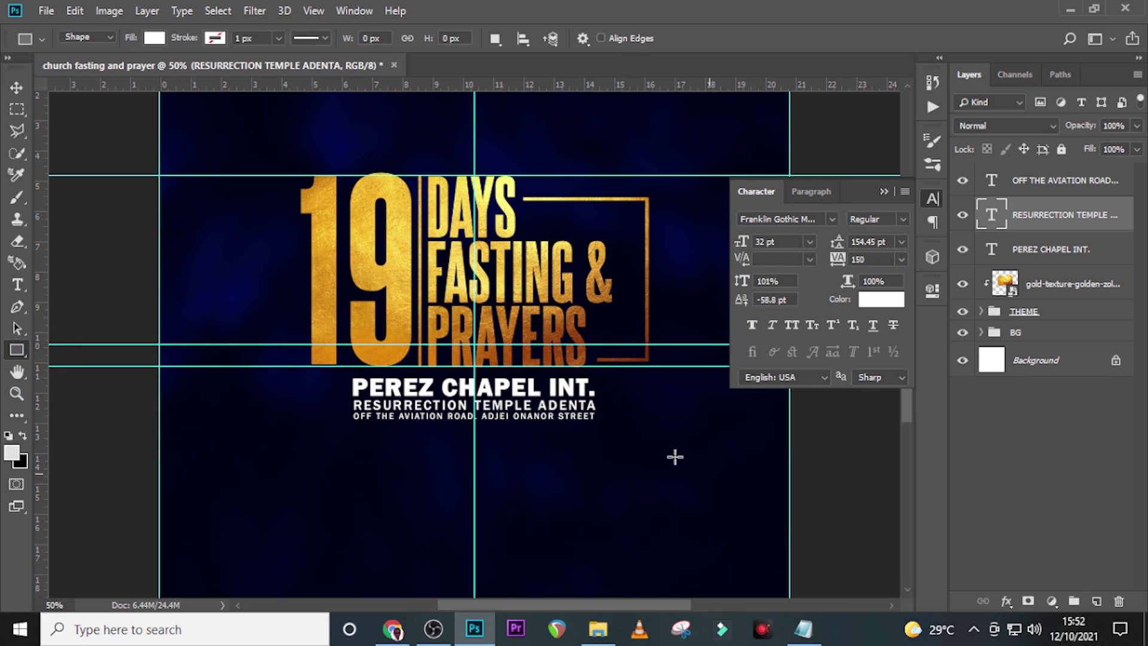
left_click_drag(352, 423, 598, 425)
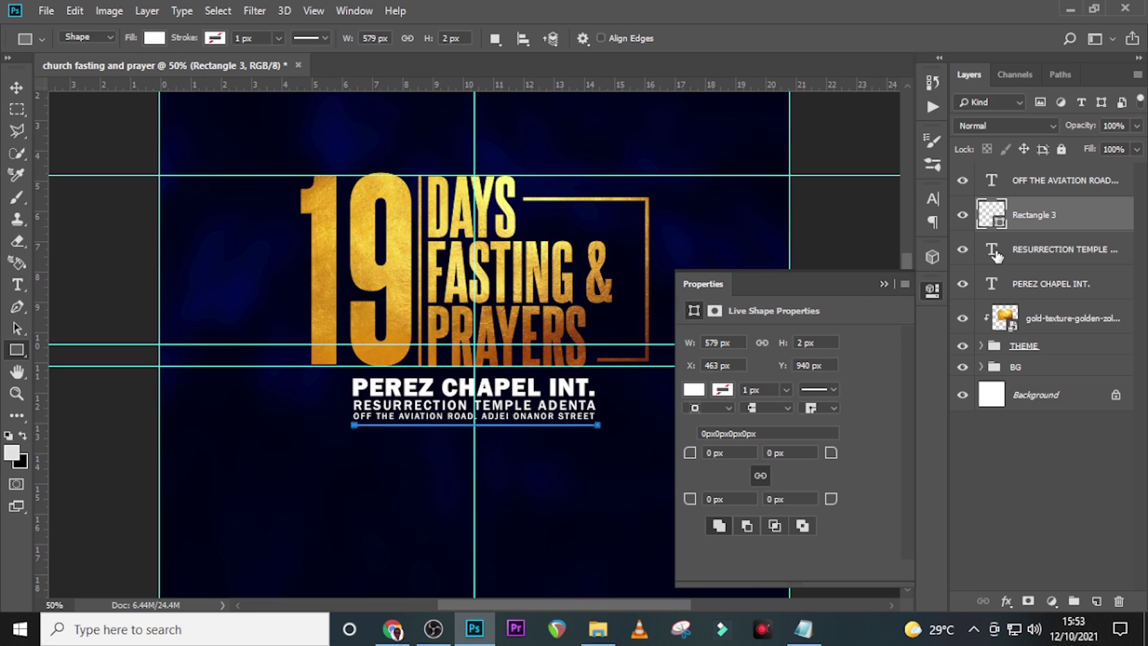
key("Up")
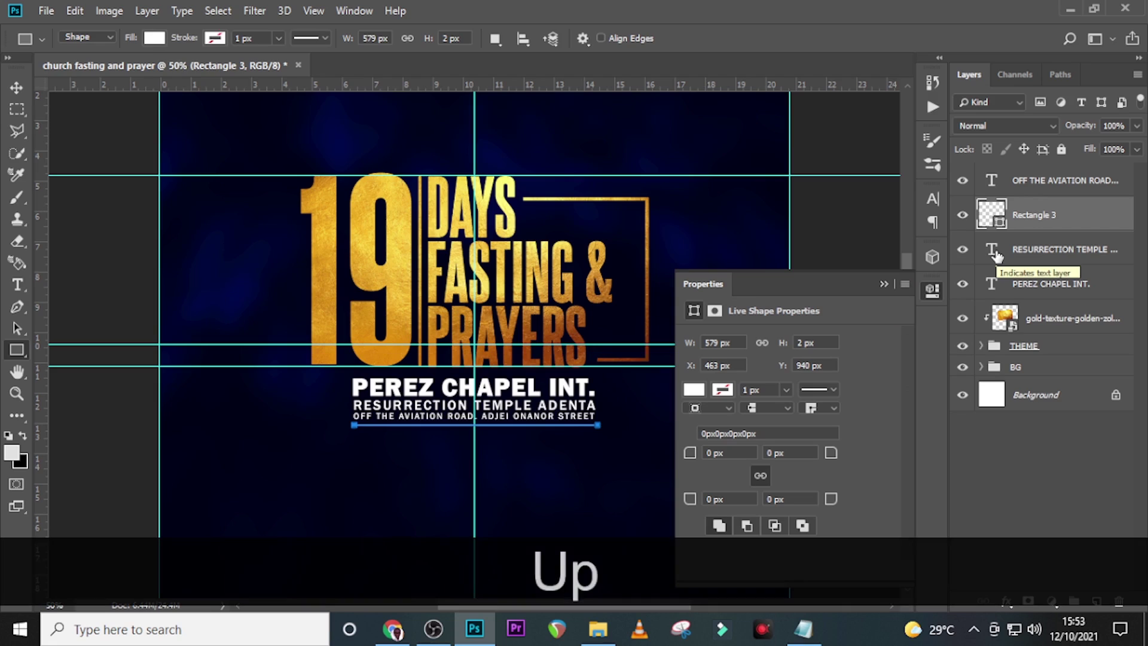
key("v")
key("Up")
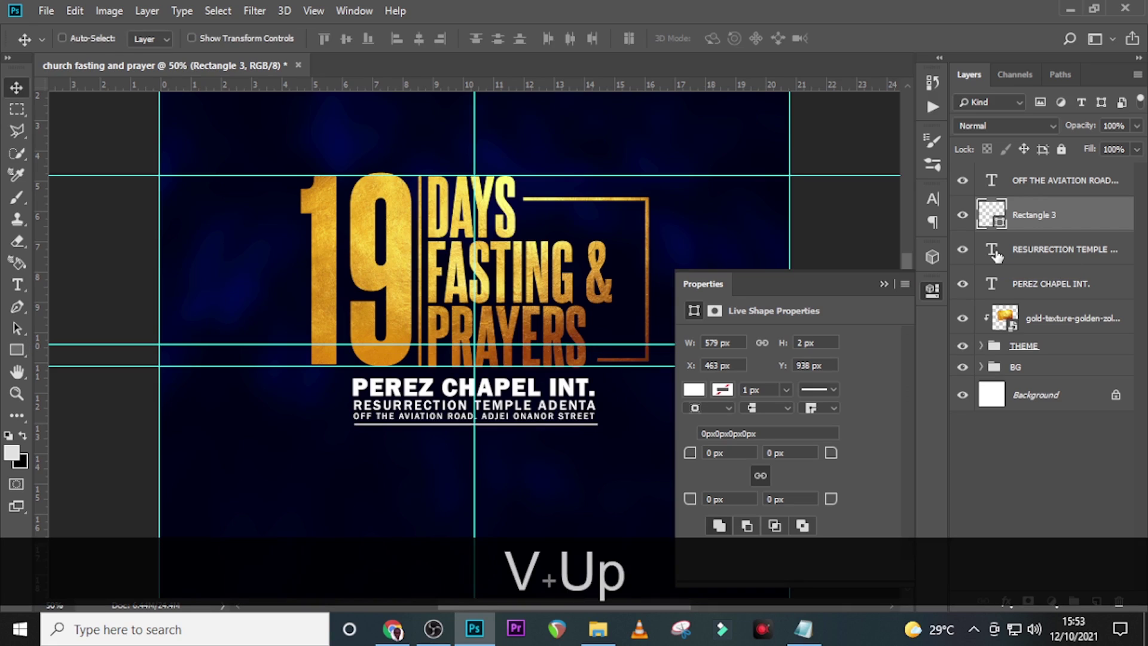
key("ctrl+t")
key("Left")
key("Left")
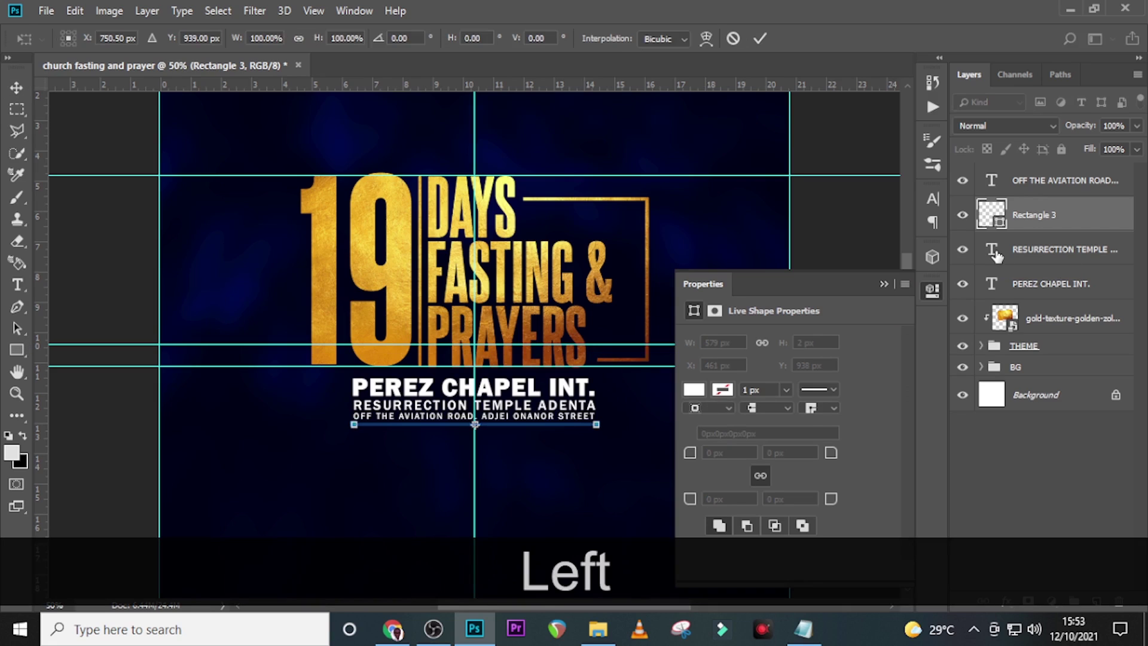
key("Up")
key("Up")
key("Return")
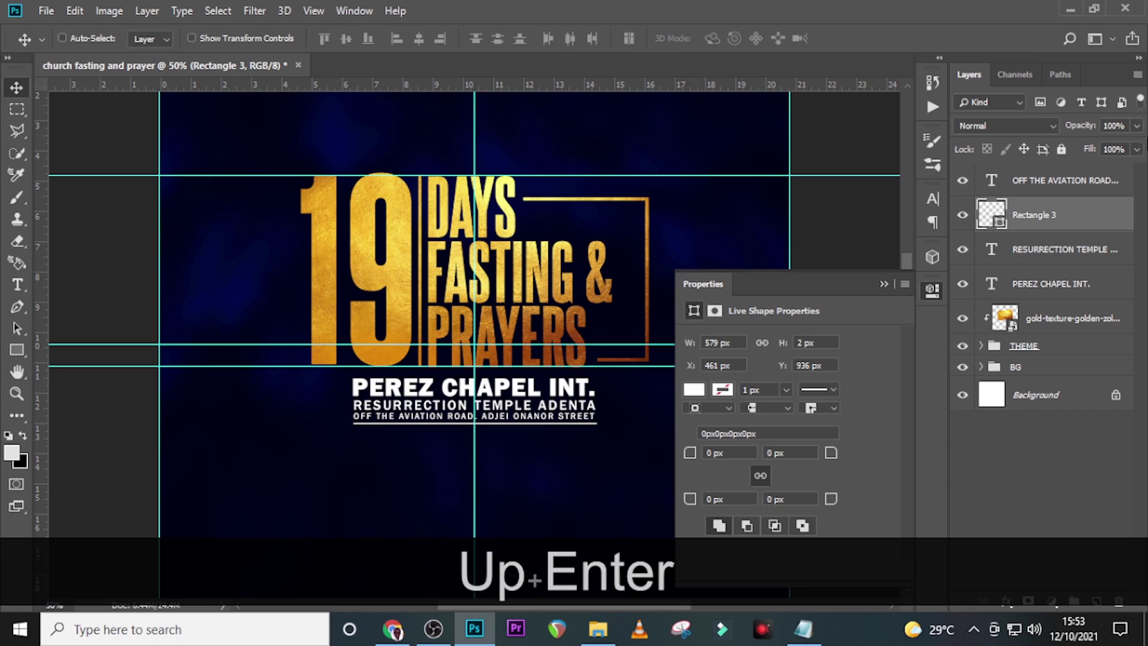
left_click(883, 284)
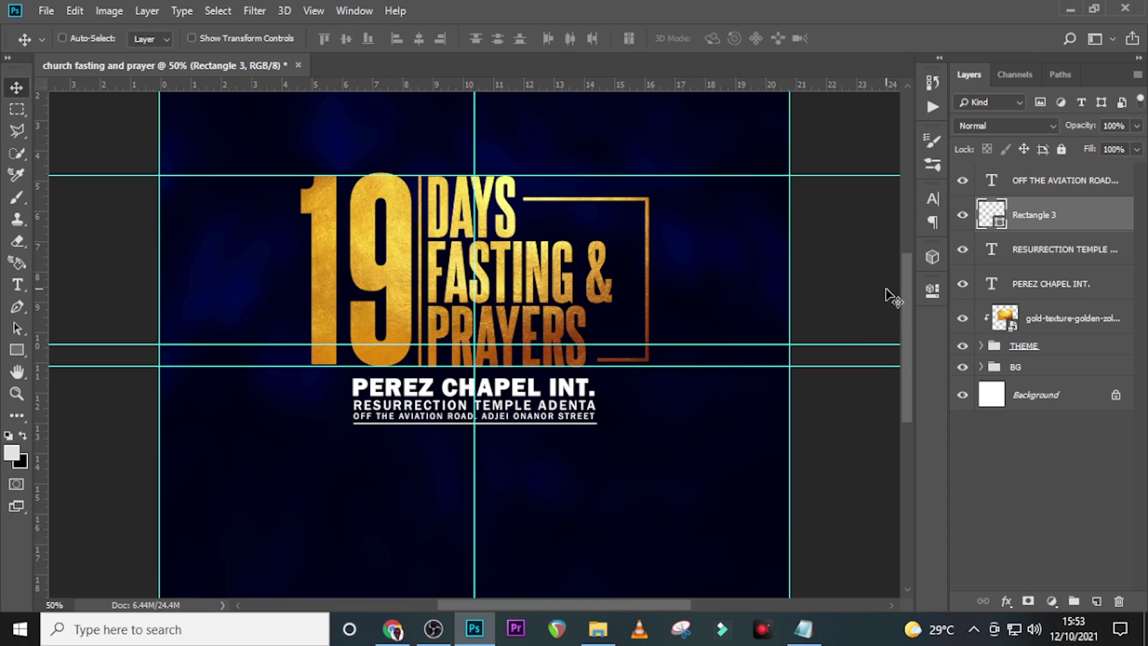
- Group the three church text layers with the thin rectangle and name the group VENUE
left_click(1040, 182)
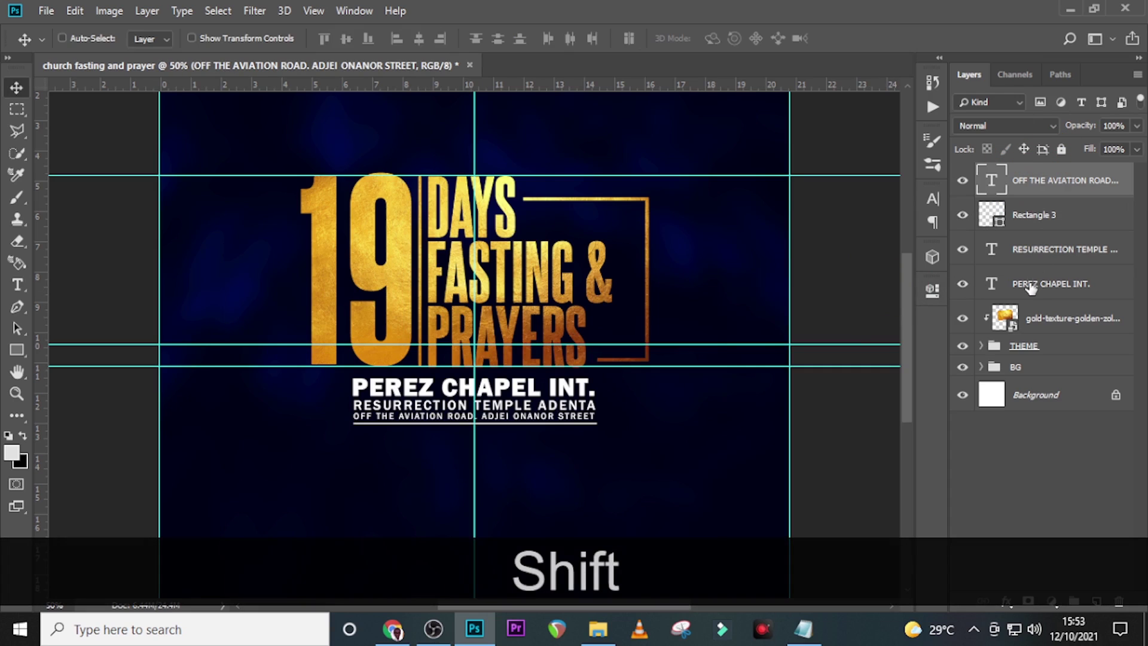
left_click(1030, 287, "shift")
key("shift+ctrl+g")
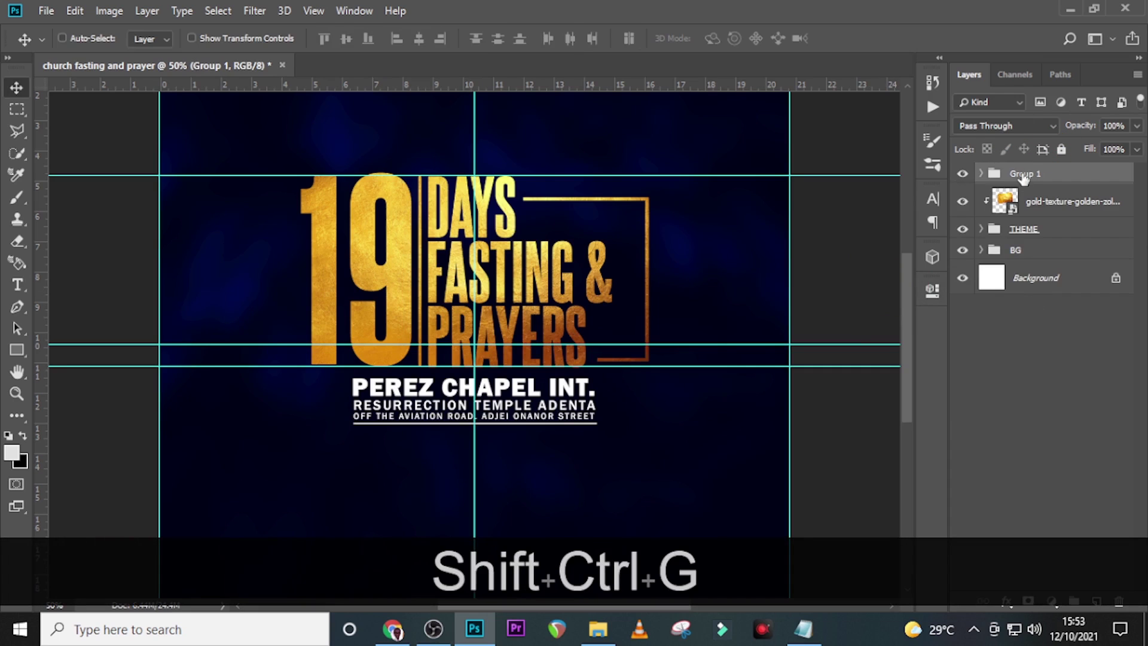
double_click(1024, 174)
key("Caps_Lock")
type("venu")
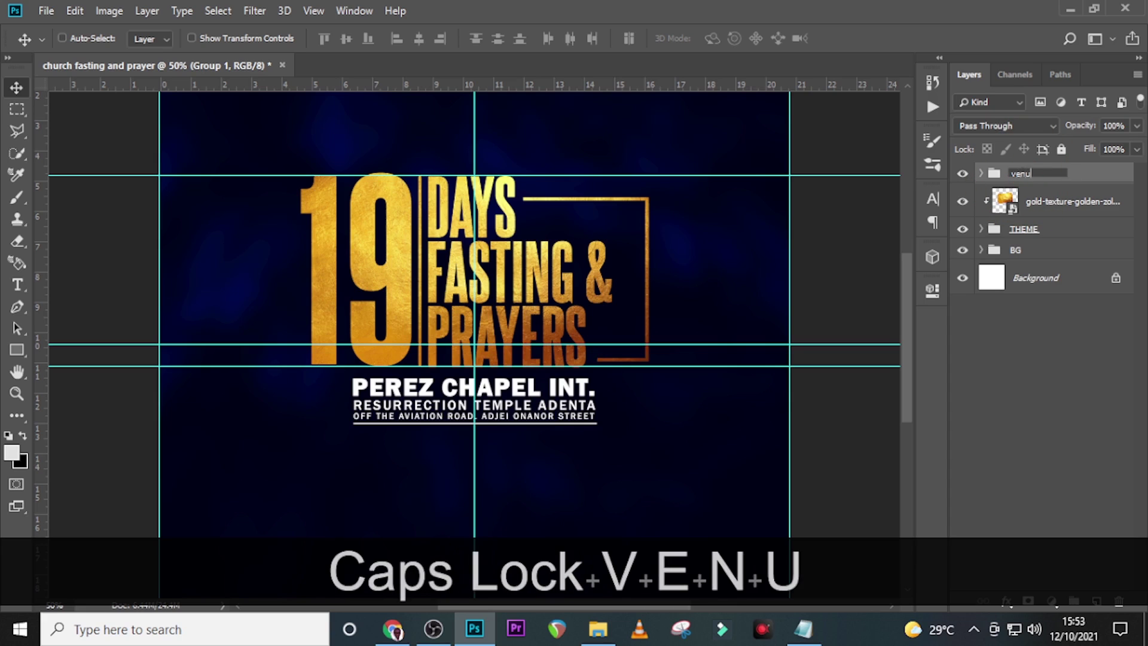
type("E")
left_click(962, 291)
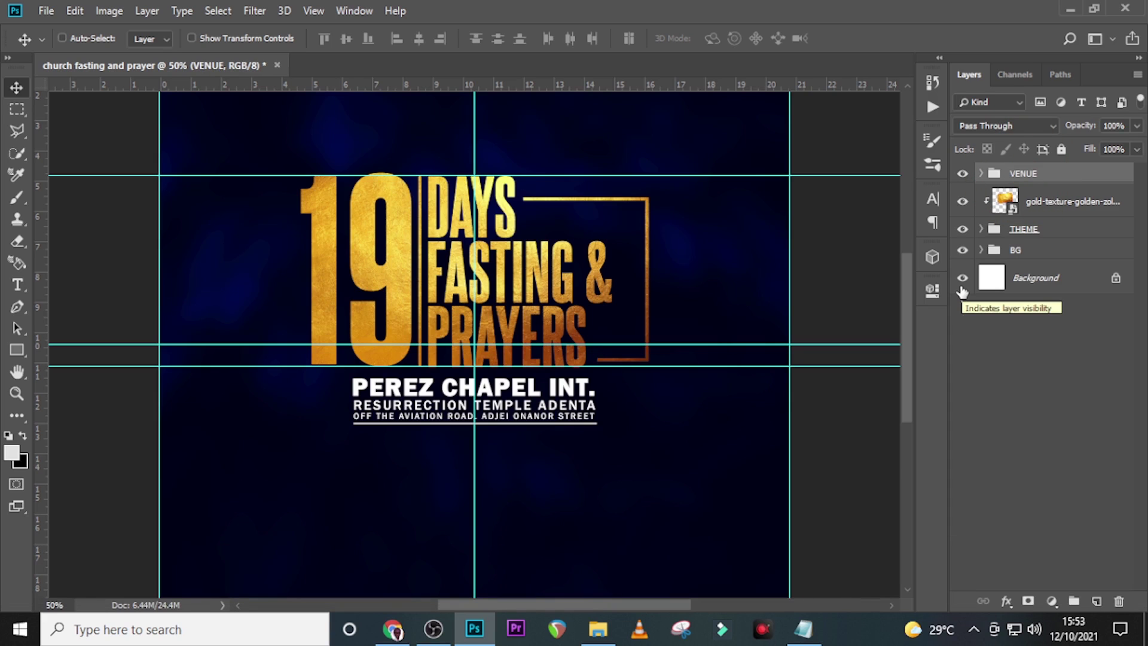
- Add a text layer reading "weekdays 6:30pm", copied from the Notepad notes, and place it just below the left end of the thin line
key("t")
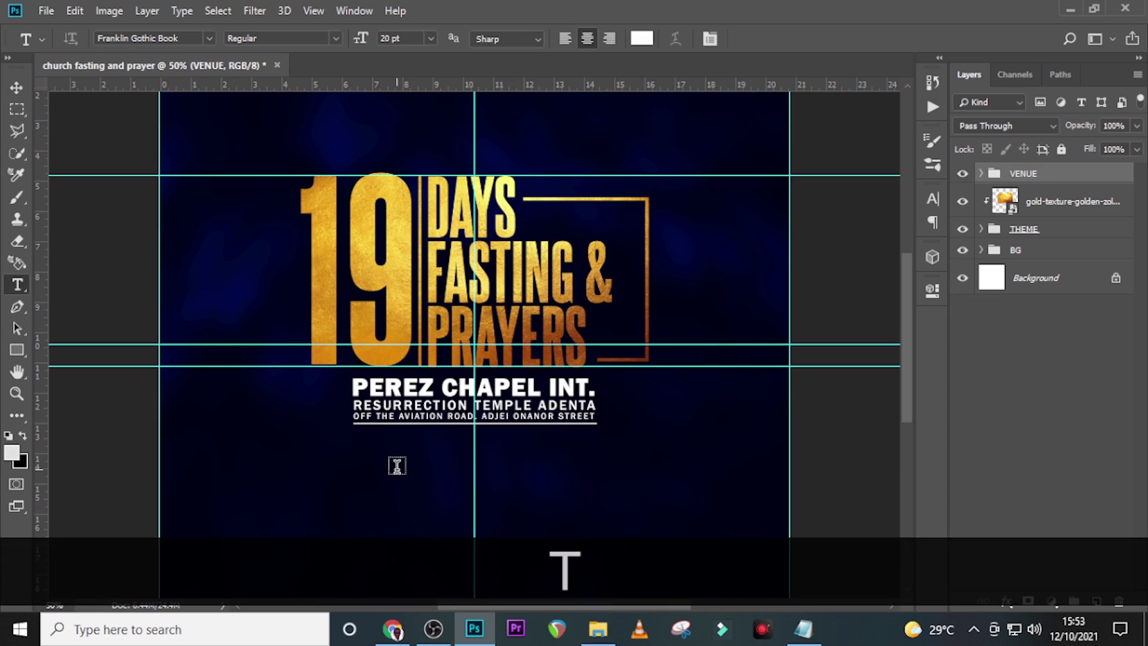
left_click(396, 465)
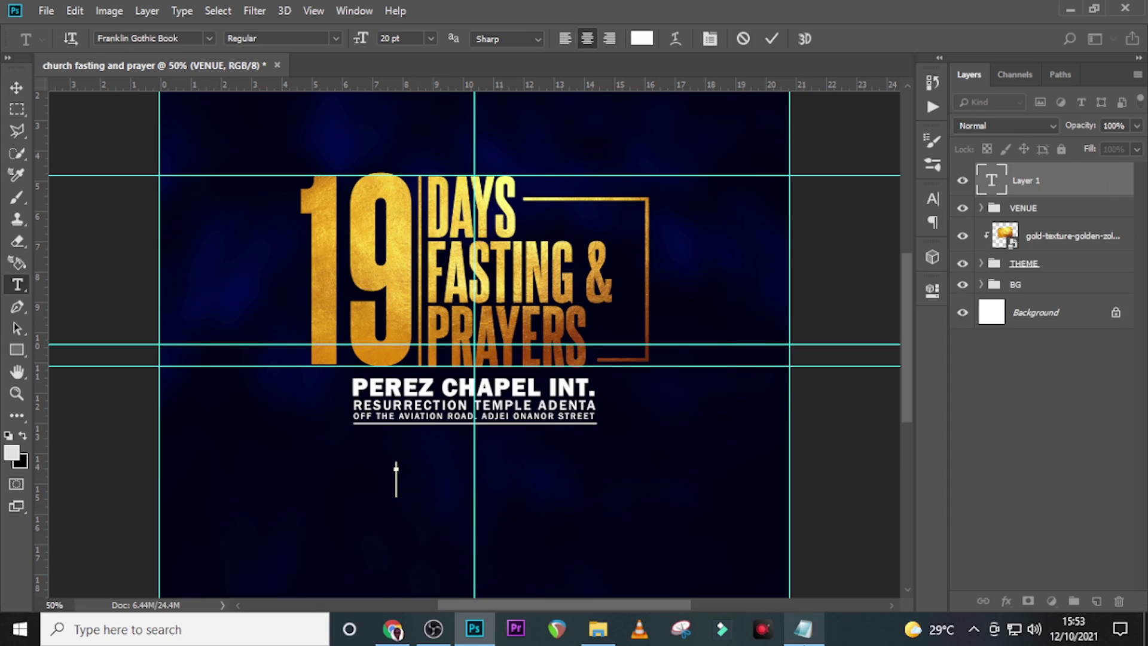
left_click(807, 631)
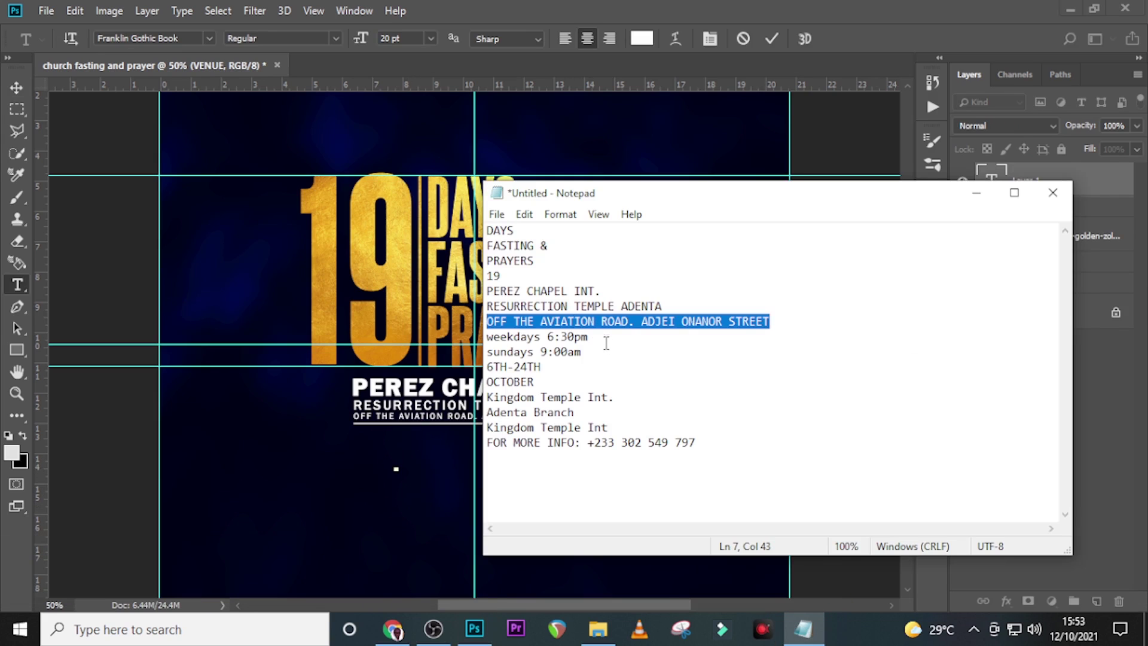
left_click_drag(606, 338, 485, 337)
key("ctrl+c")
left_click(652, 8)
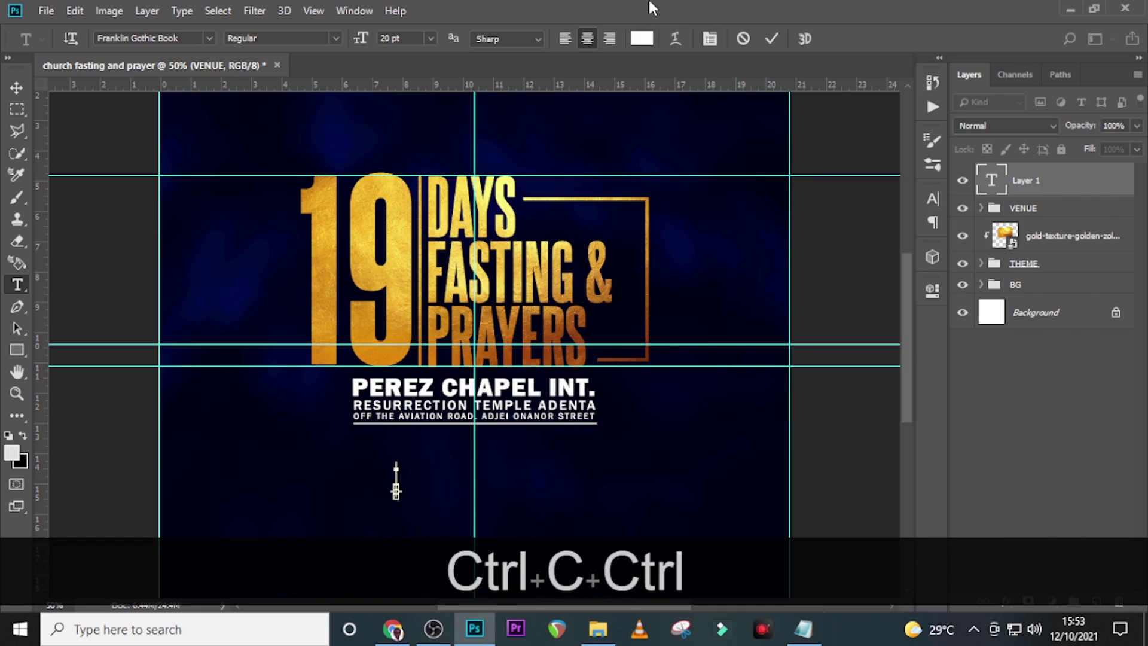
key("ctrl+v")
left_click(1016, 182)
key("v")
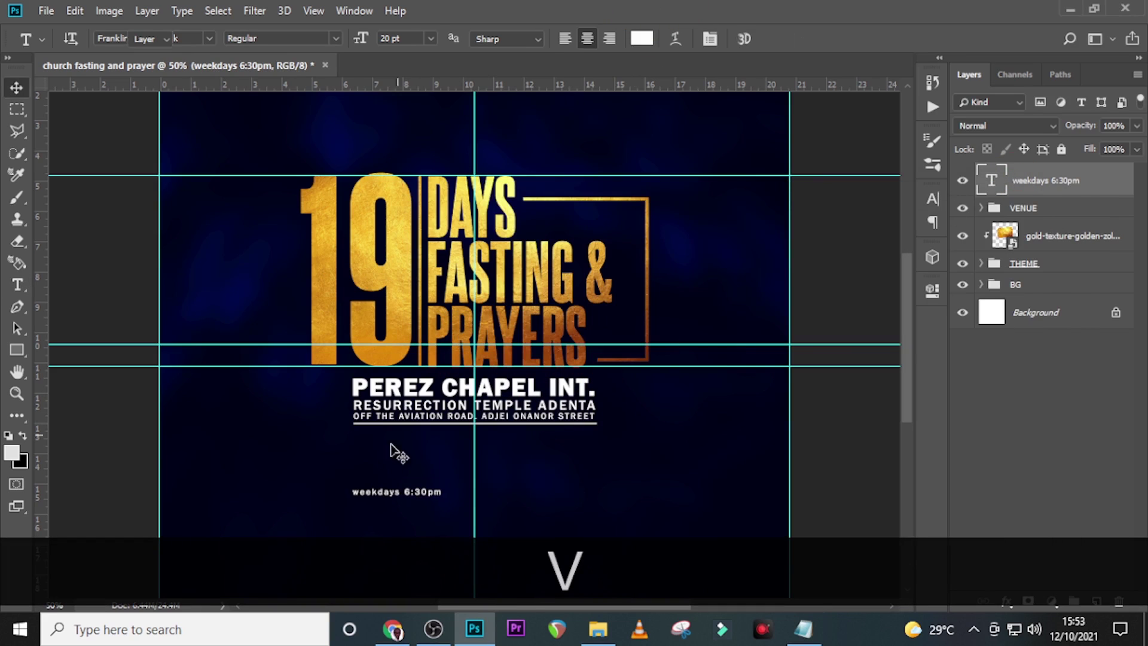
left_click_drag(370, 483, 349, 433)
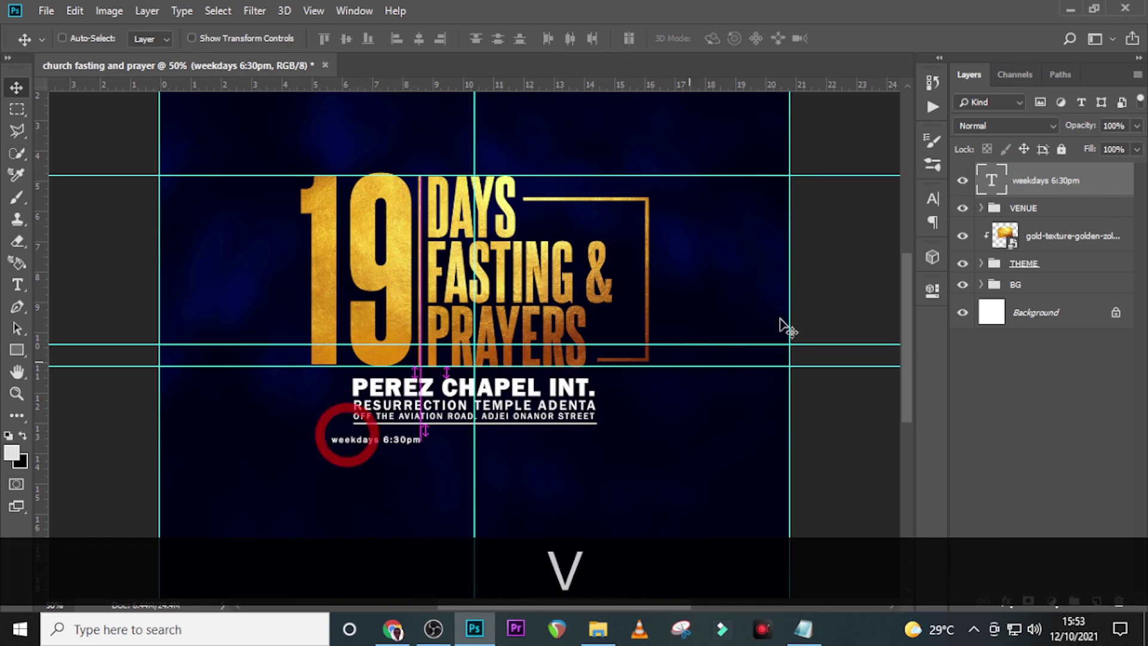
- Change the "weekdays 6:30pm" text to Franklin Gothic Medium at 30 pt
left_click(934, 198)
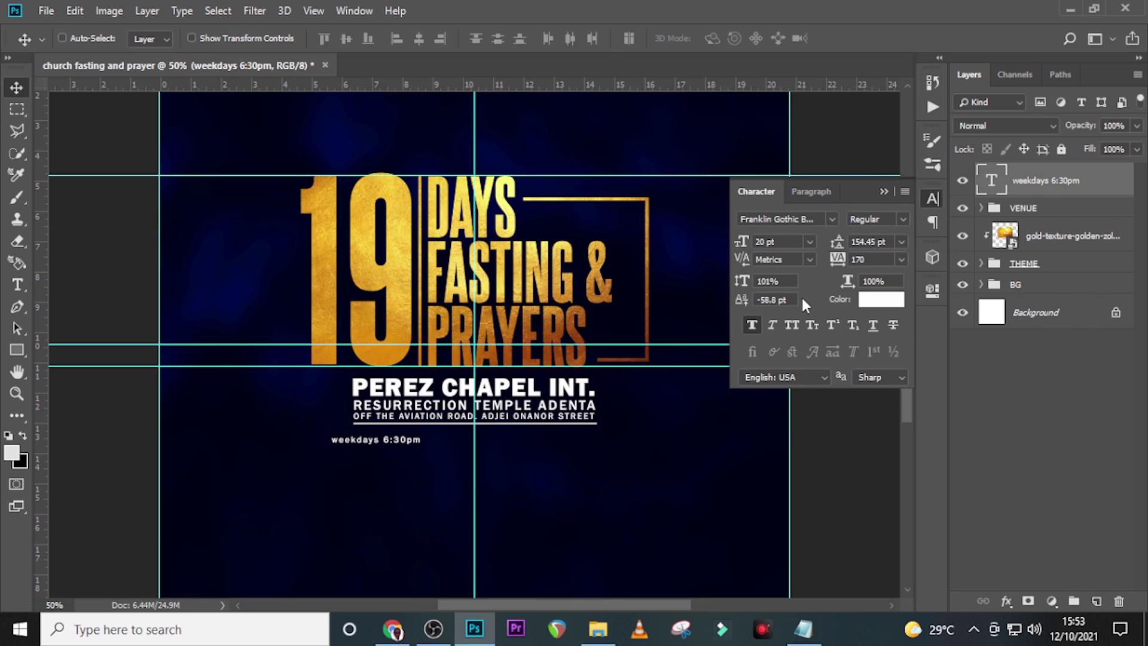
left_click(832, 219)
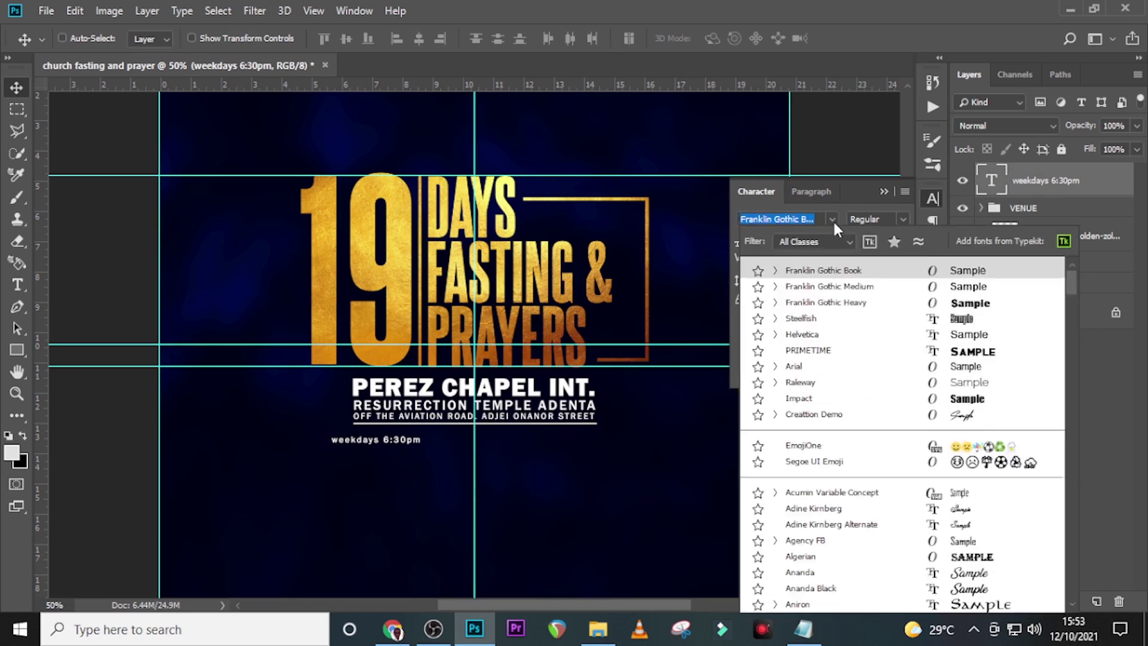
left_click(848, 286)
left_click(801, 241)
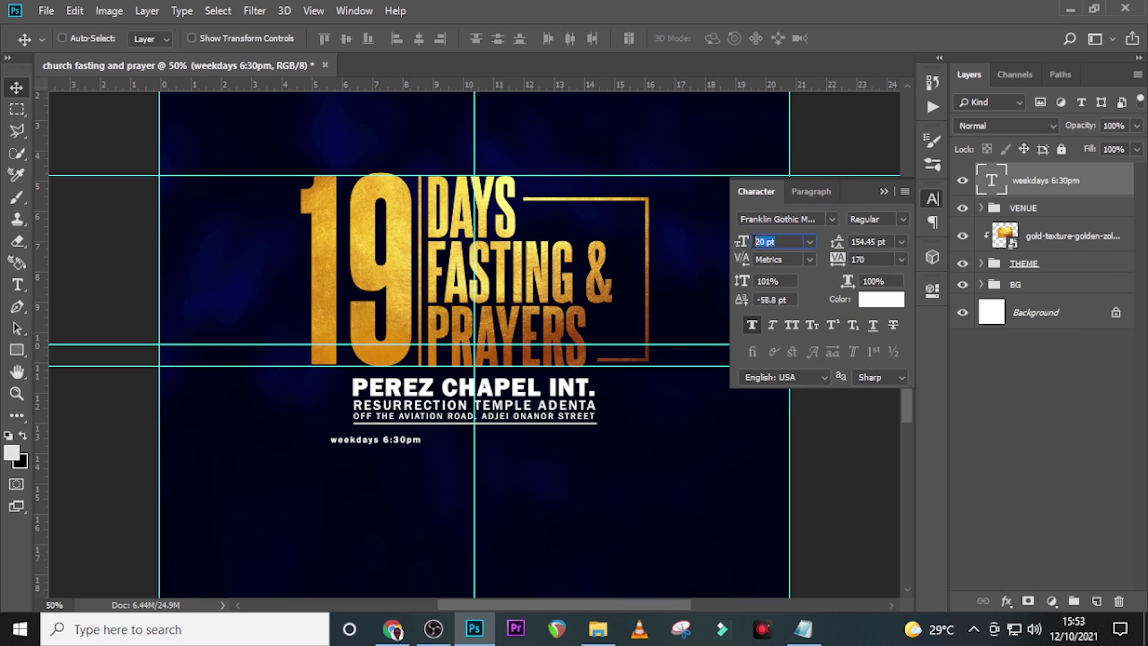
type("30")
key("Return")
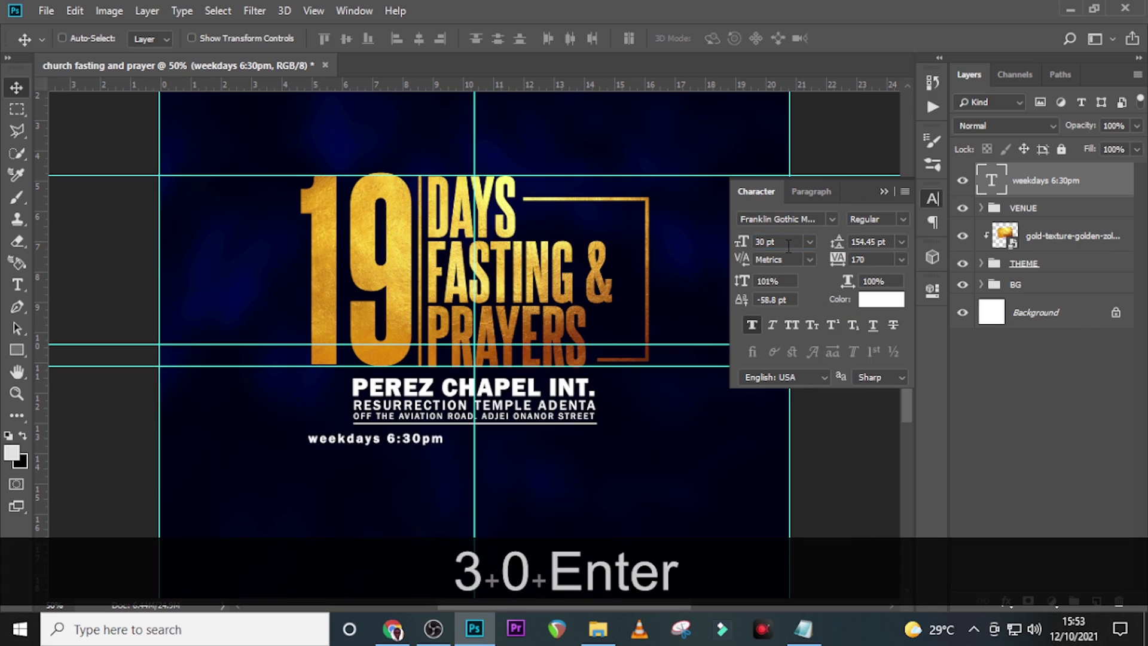
- Set the tracking of the "weekdays 6:30pm" text to 100
left_click(877, 259)
type("100")
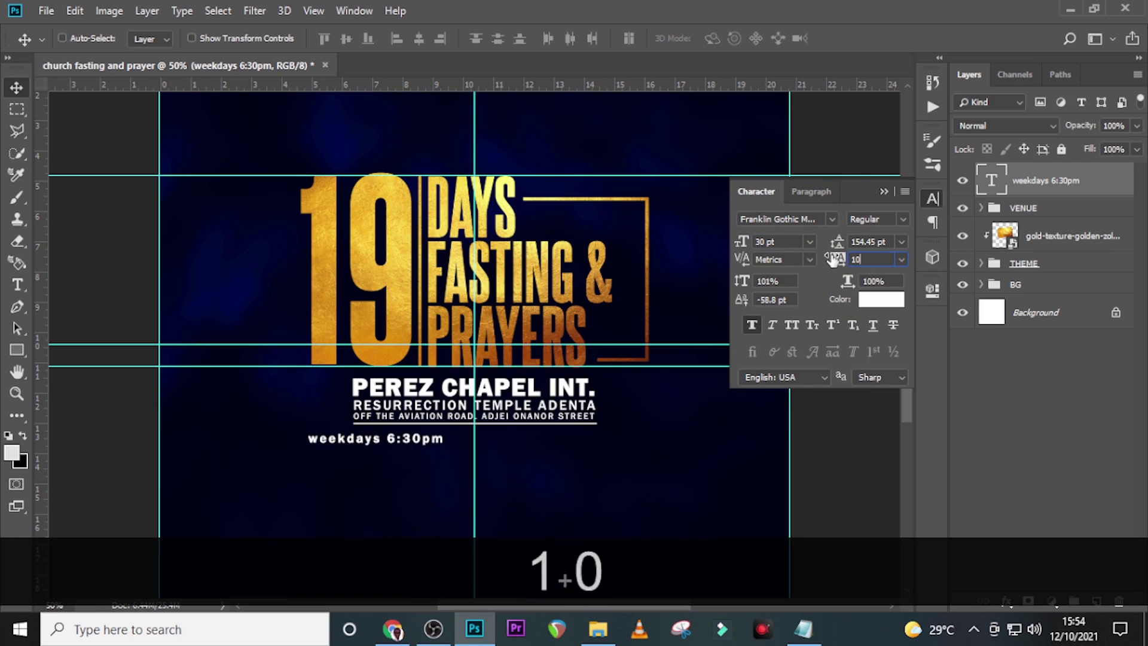
key("Return")
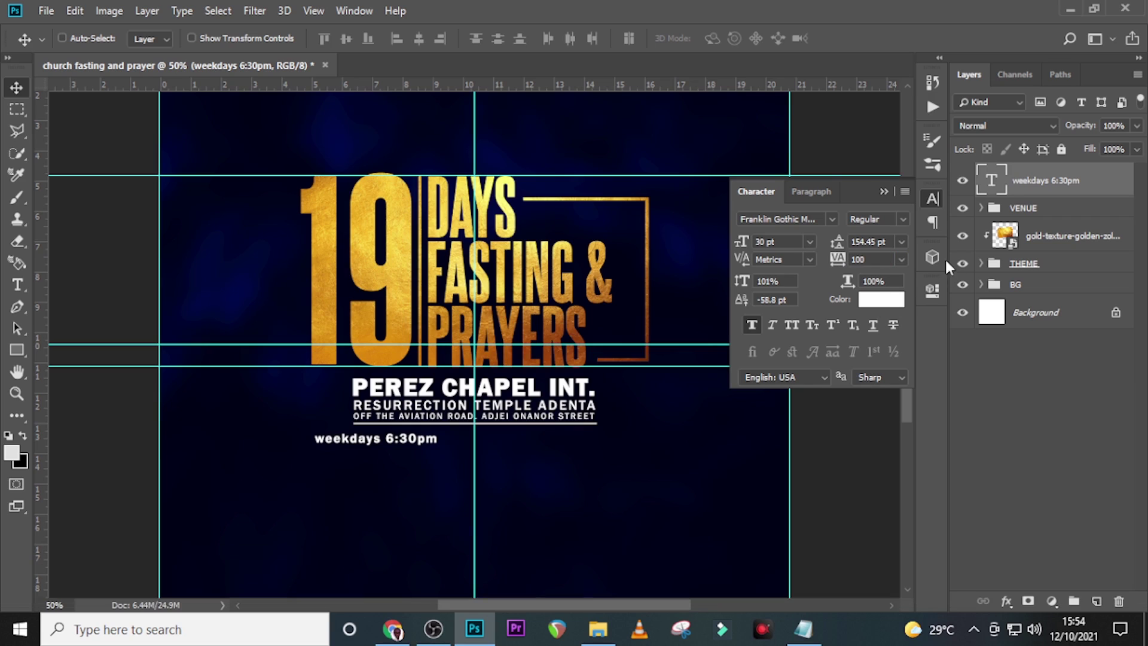
- Recolor only "6:30pm" in the weekdays text to the dark navy sampled from the flyer background, 000011
double_click(993, 180)
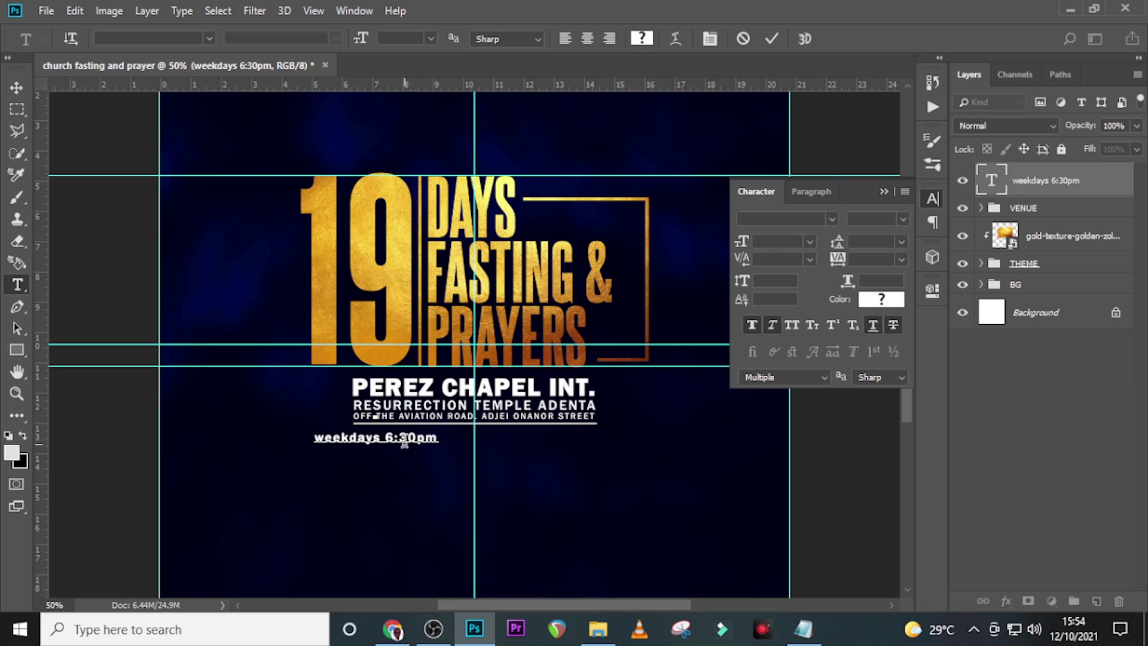
left_click_drag(386, 437, 439, 437)
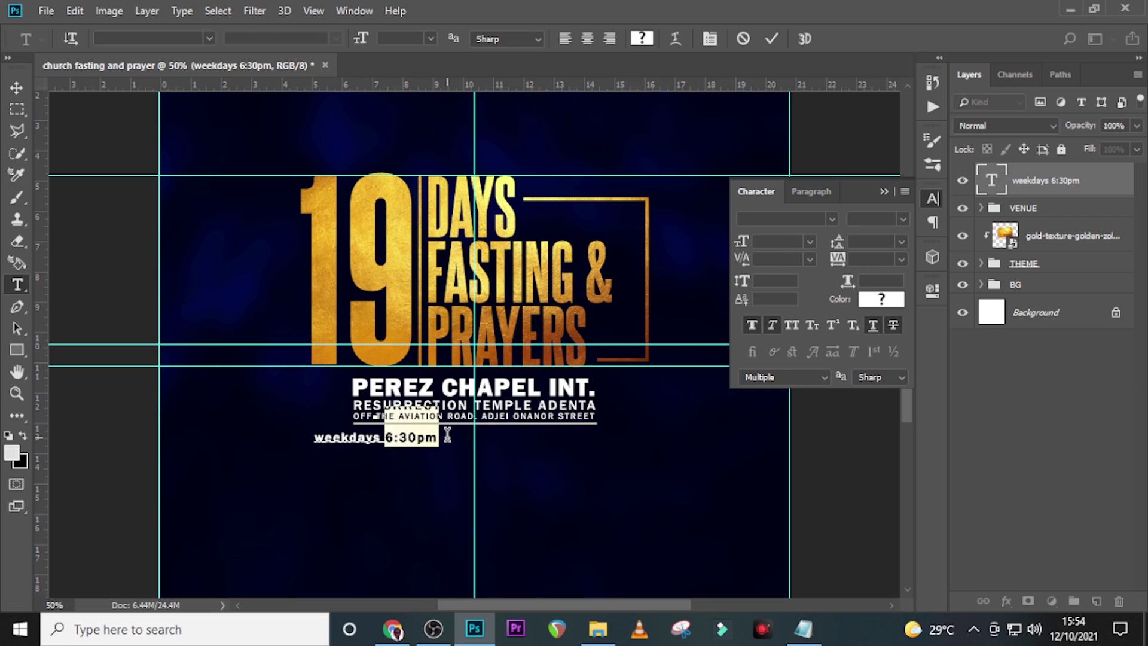
left_click(882, 300)
left_click(623, 439)
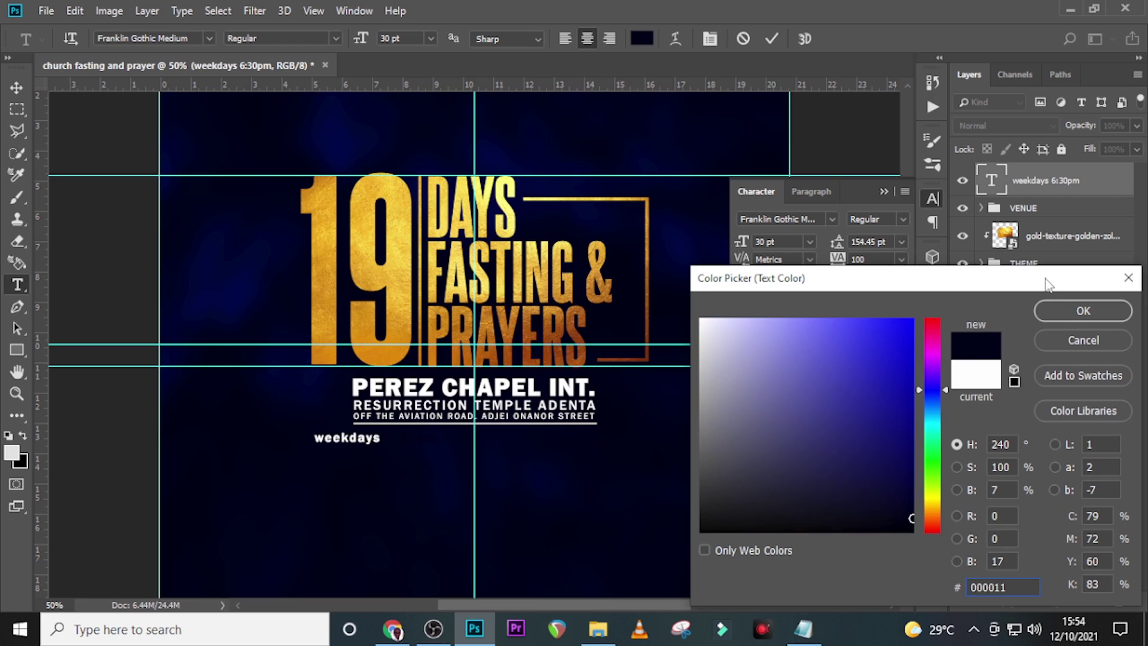
left_click(1067, 311)
left_click(1083, 183)
key("v")
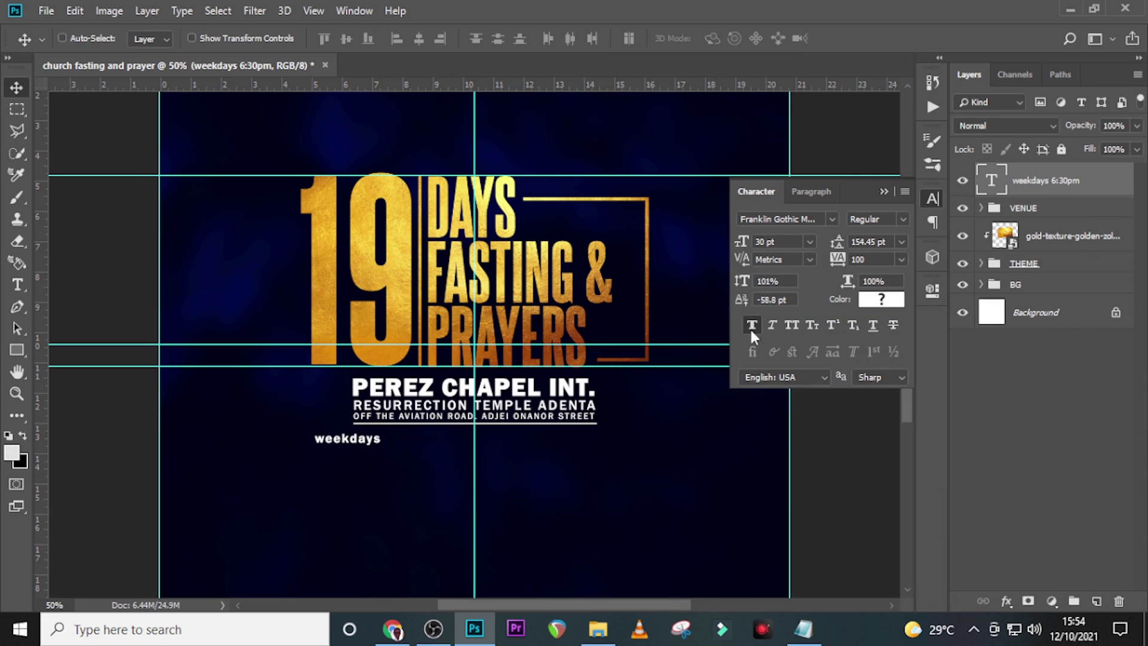
- Right-align the paragraph of the "weekdays 6:30pm" text layer
left_click(814, 193)
left_click(793, 223)
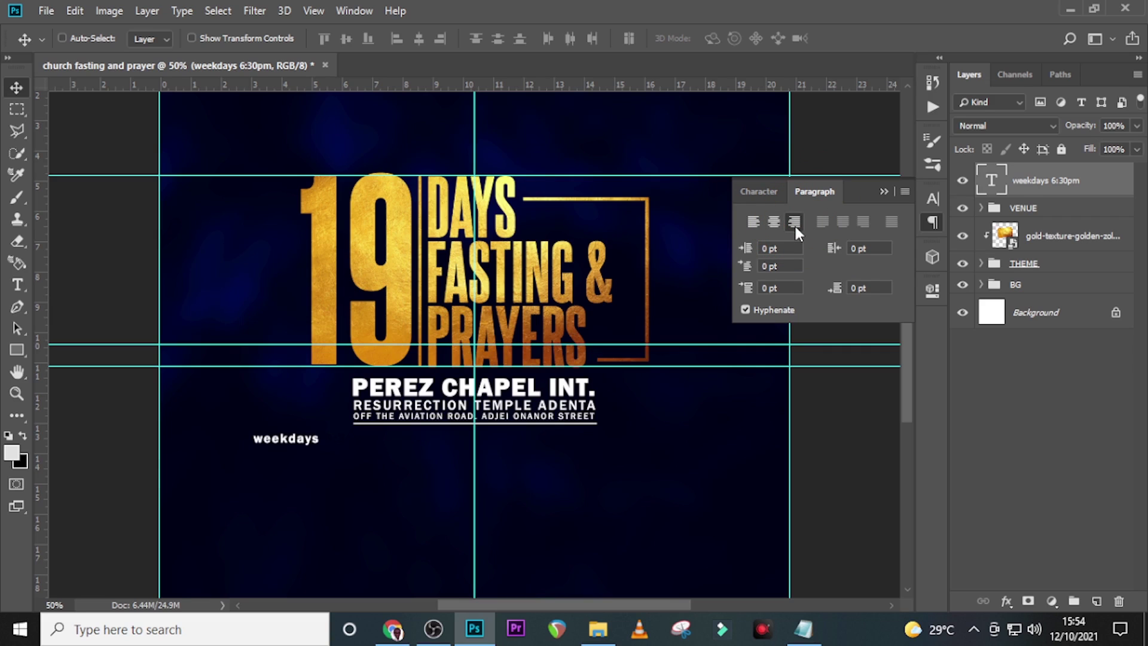
left_click(1018, 189)
left_click(756, 190)
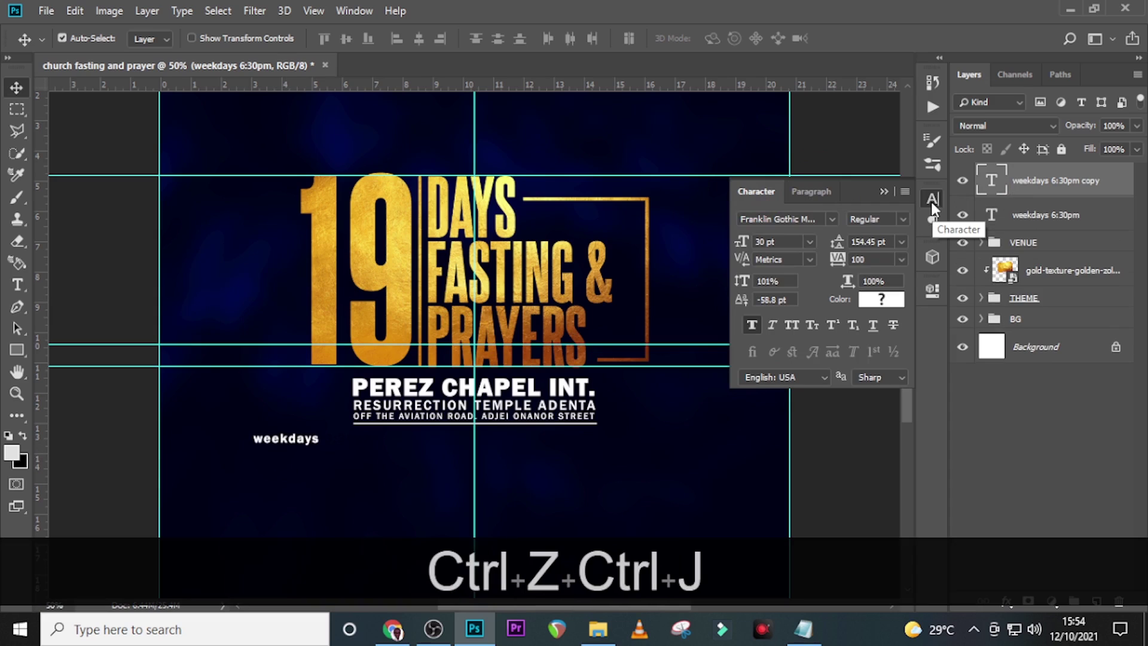
- Duplicate the weekdays text layer and place the copy directly beneath the original as a second line
key("ctrl+z")
key("ctrl+j")
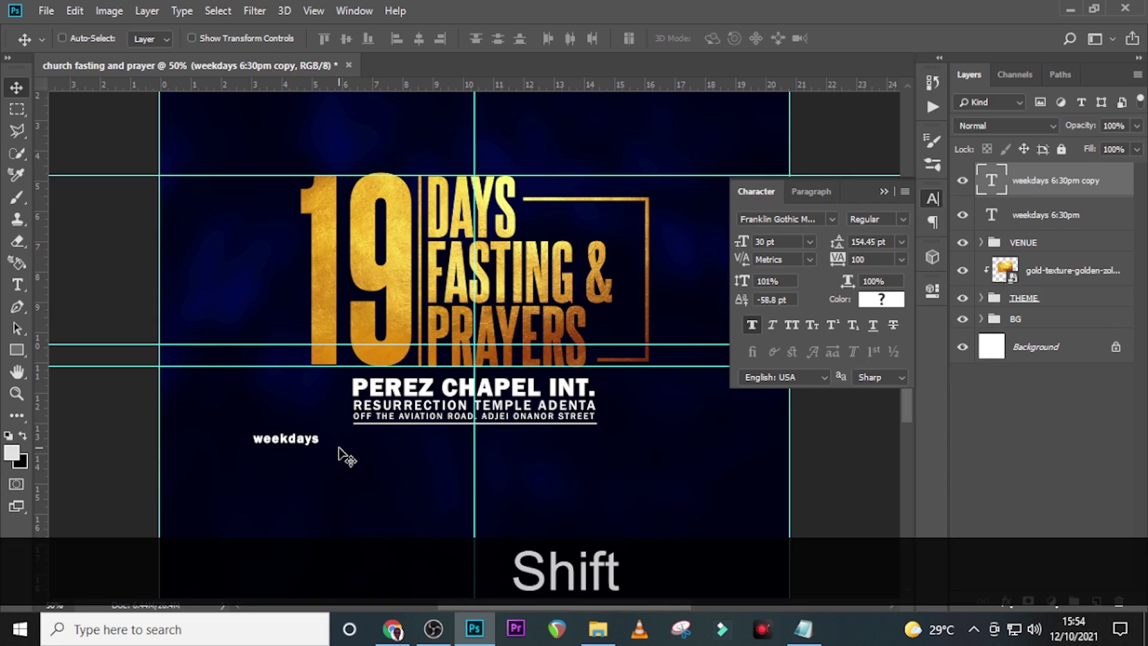
left_click_drag(340, 447, 339, 456)
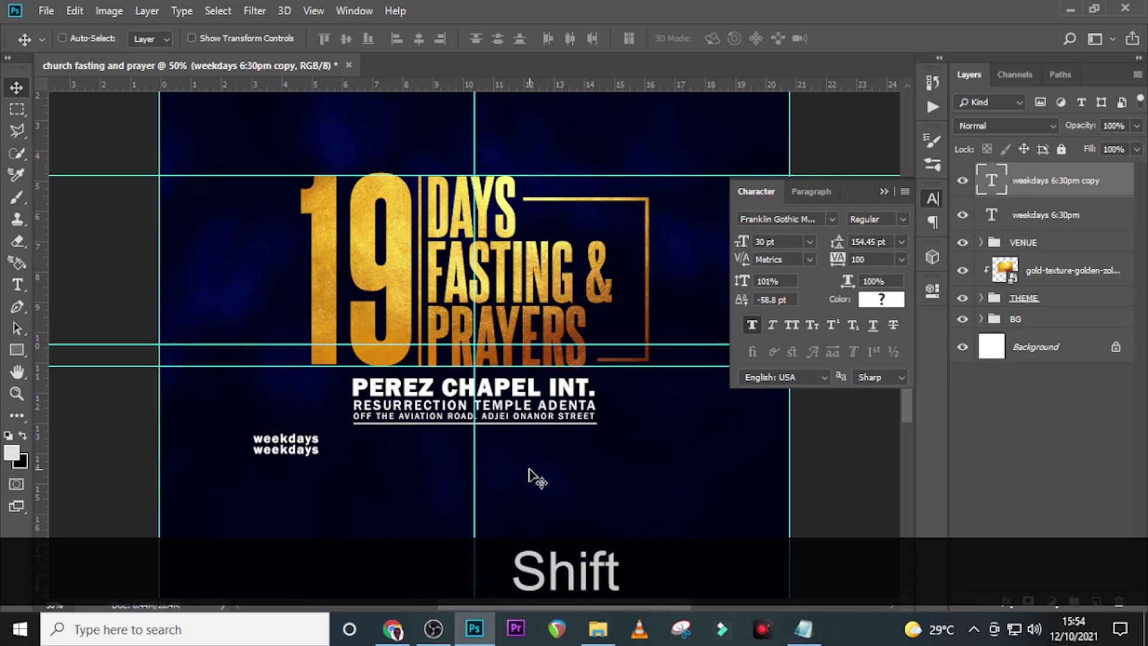
key("Down")
key("Down")
key("Down")
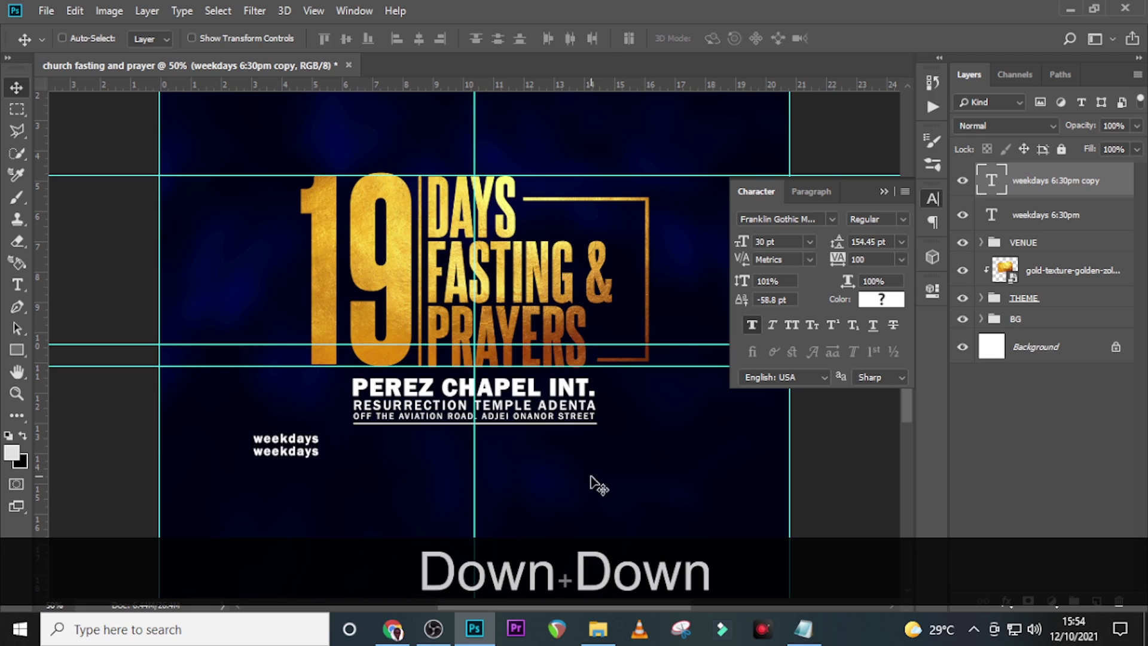
- Replace the duplicated line's text with "sundays 9:00am" copied from the Notepad notes
double_click(995, 180)
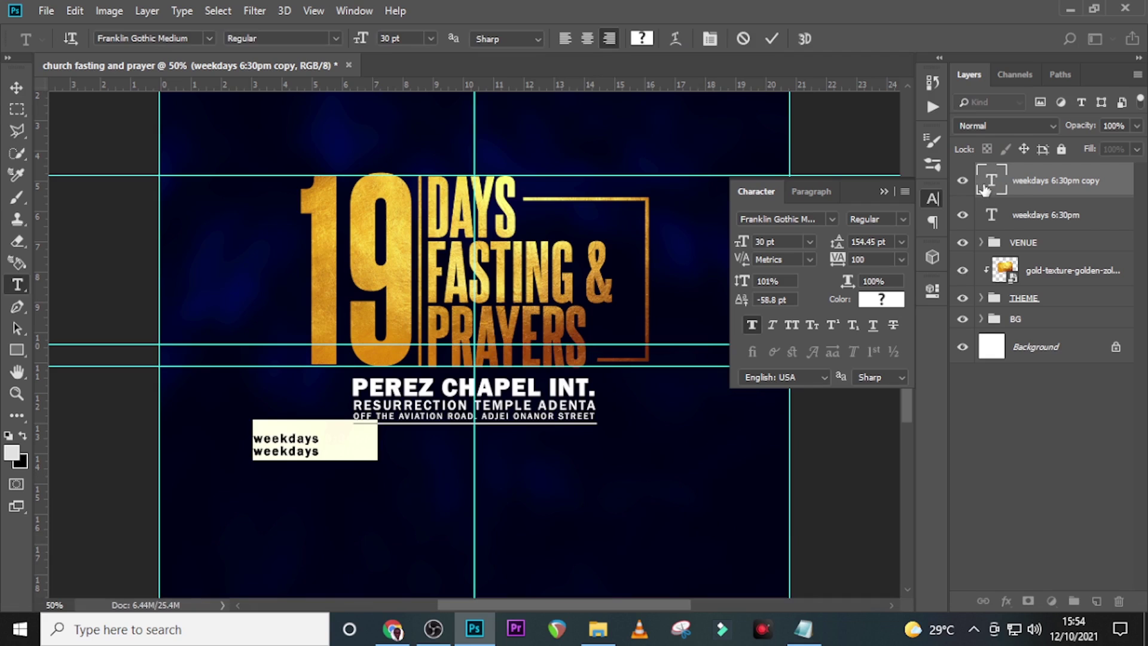
left_click(821, 622)
left_click_drag(583, 353, 465, 348)
key("ctrl+c")
left_click(654, 7)
key("ctrl+v")
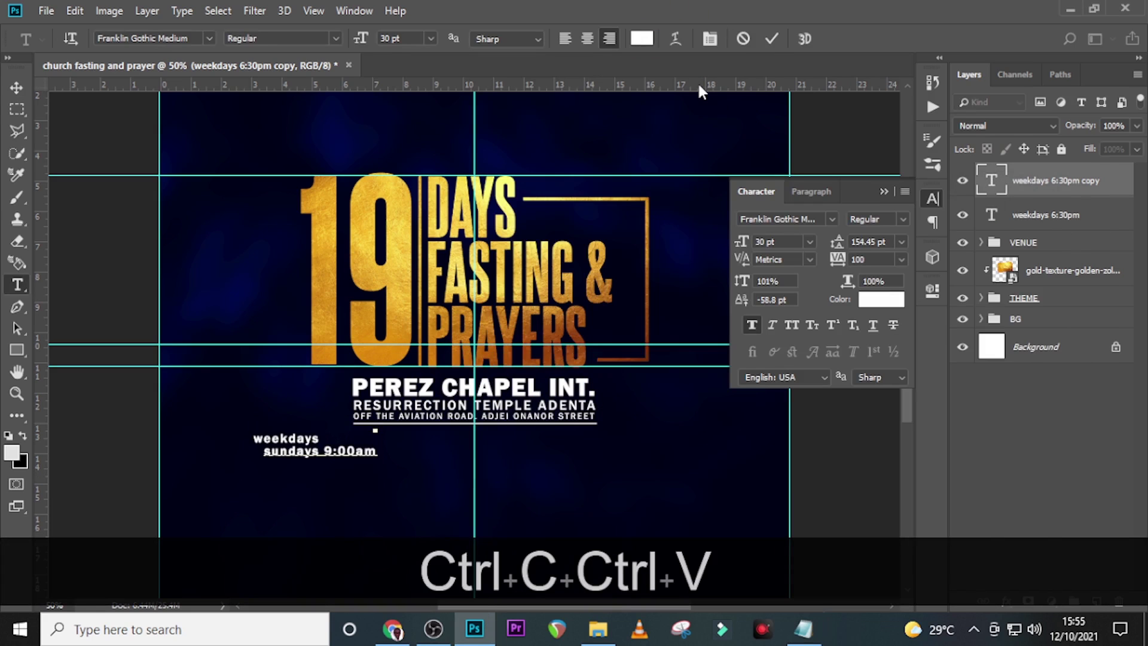
- Recolor only "9:00am" in the sundays text to the dark navy sampled from the flyer background, 000012
double_click(991, 181)
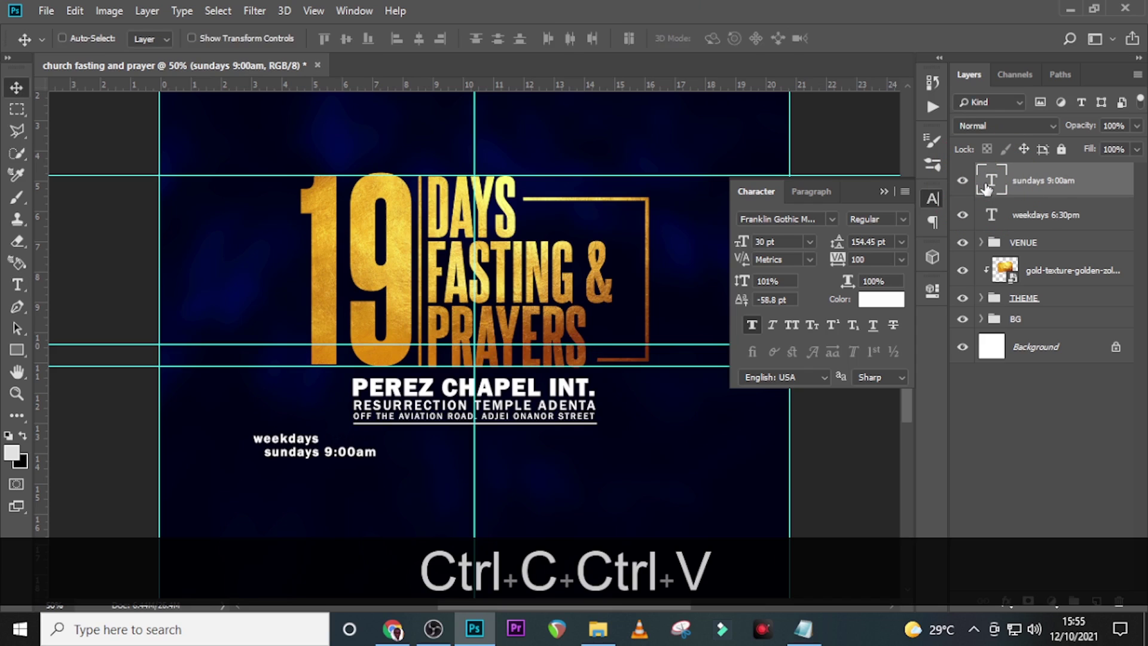
left_click_drag(323, 452, 395, 451)
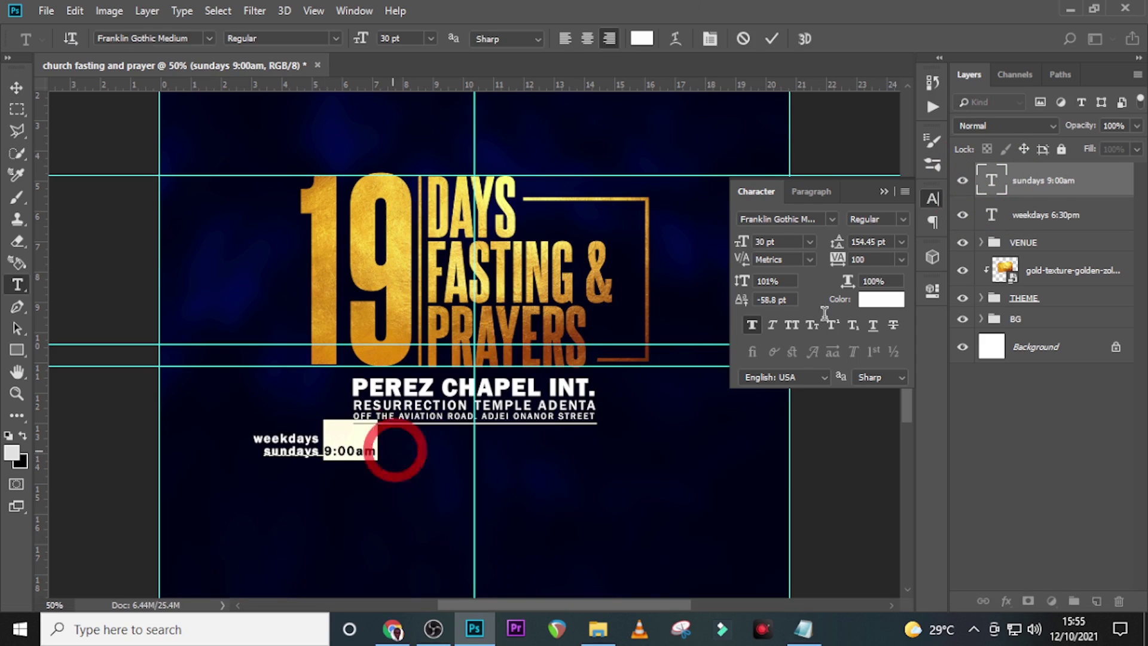
left_click(873, 299)
left_click(602, 451)
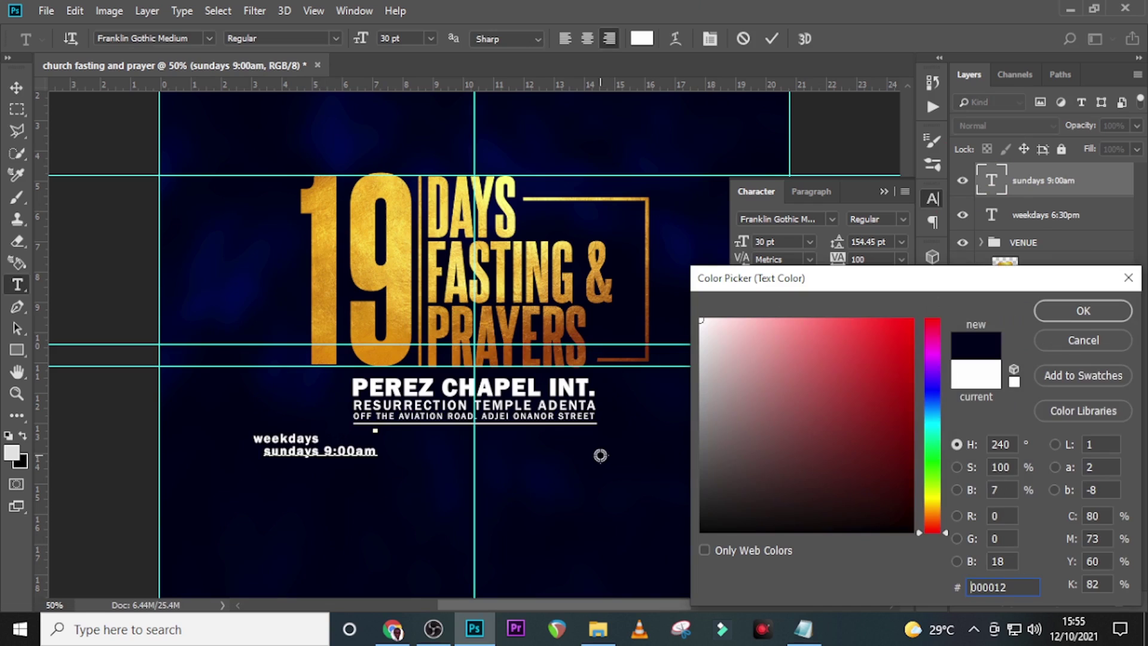
left_click(1082, 311)
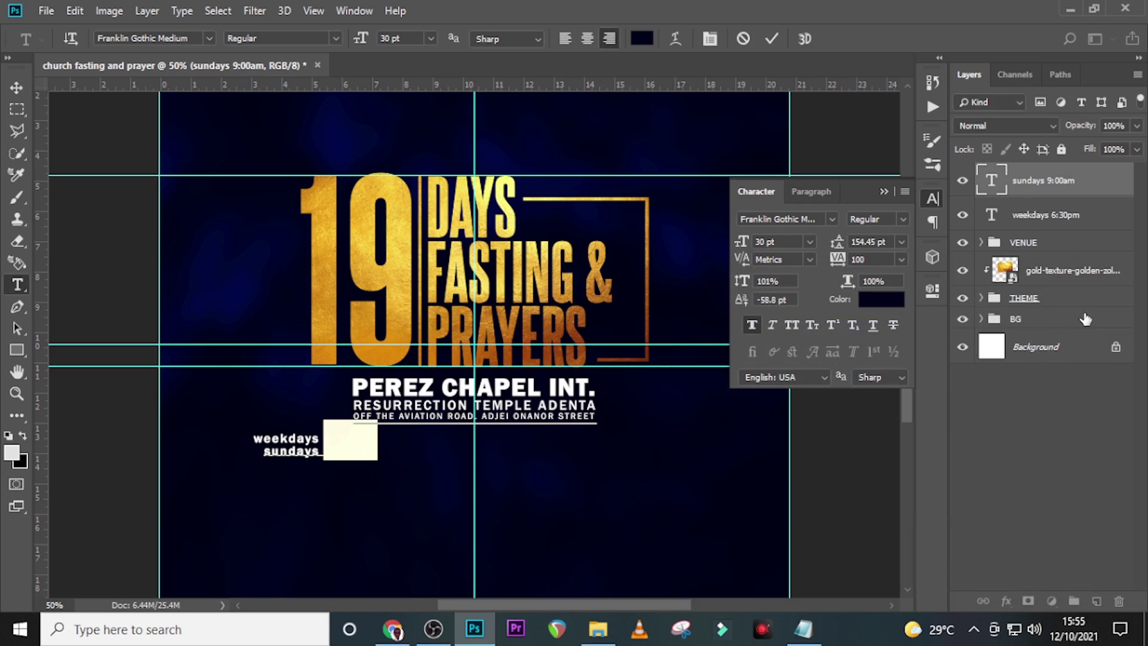
left_click(16, 87)
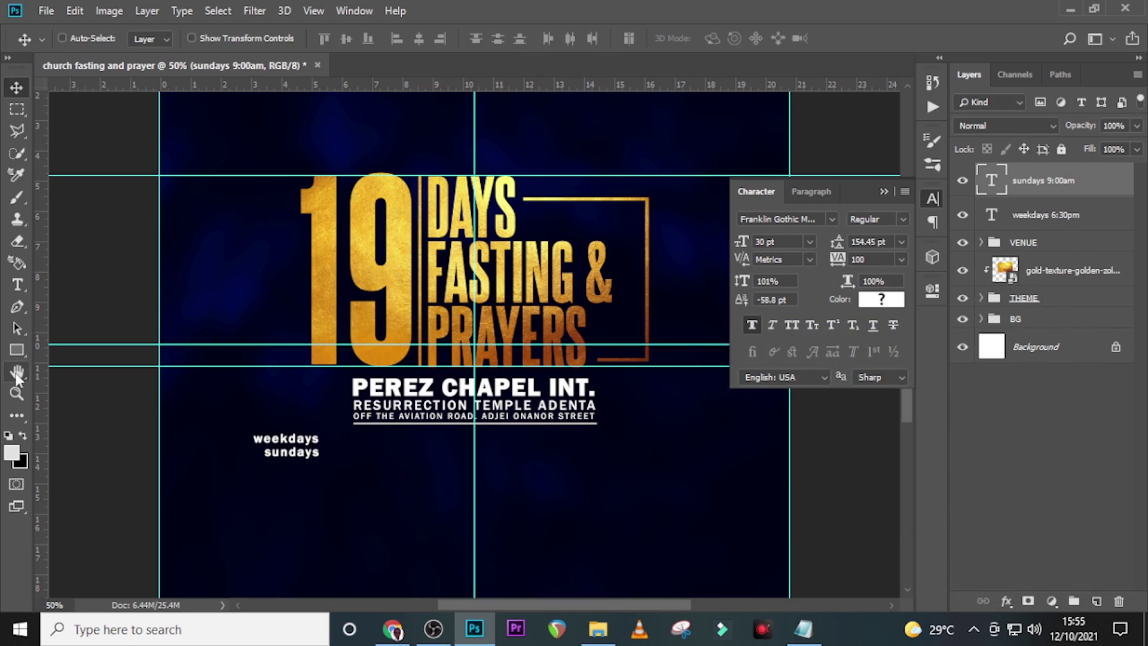
- Draw a white rectangle about 147 by 68 px over the two service times and move its layer beneath both time text layers
left_click(24, 347)
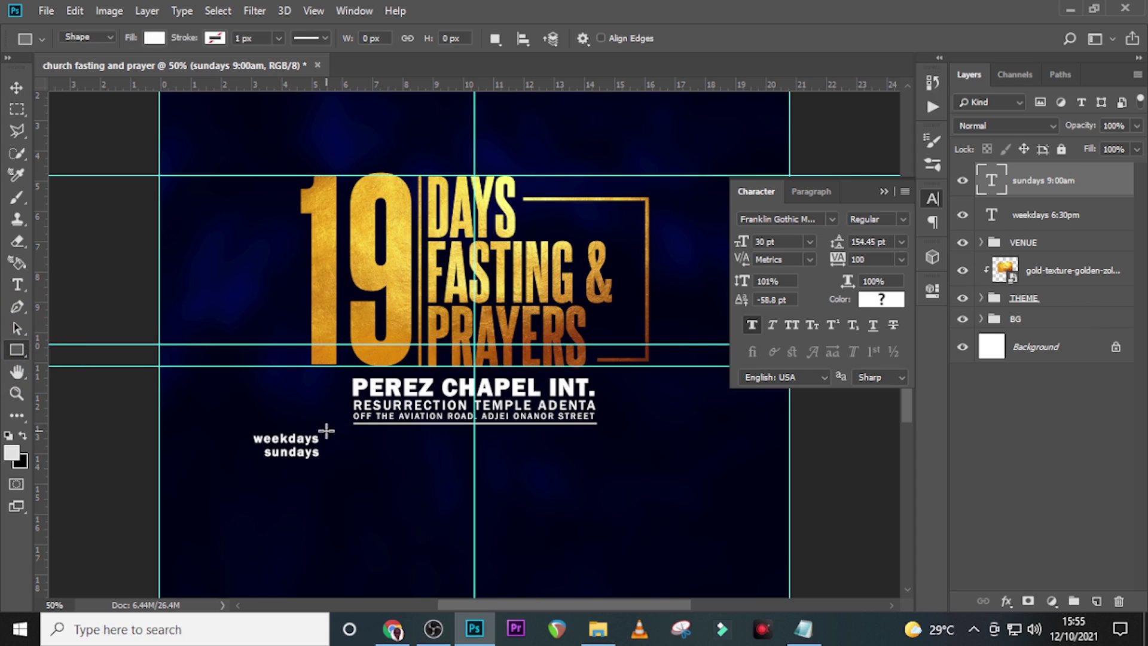
left_click_drag(325, 432, 387, 460)
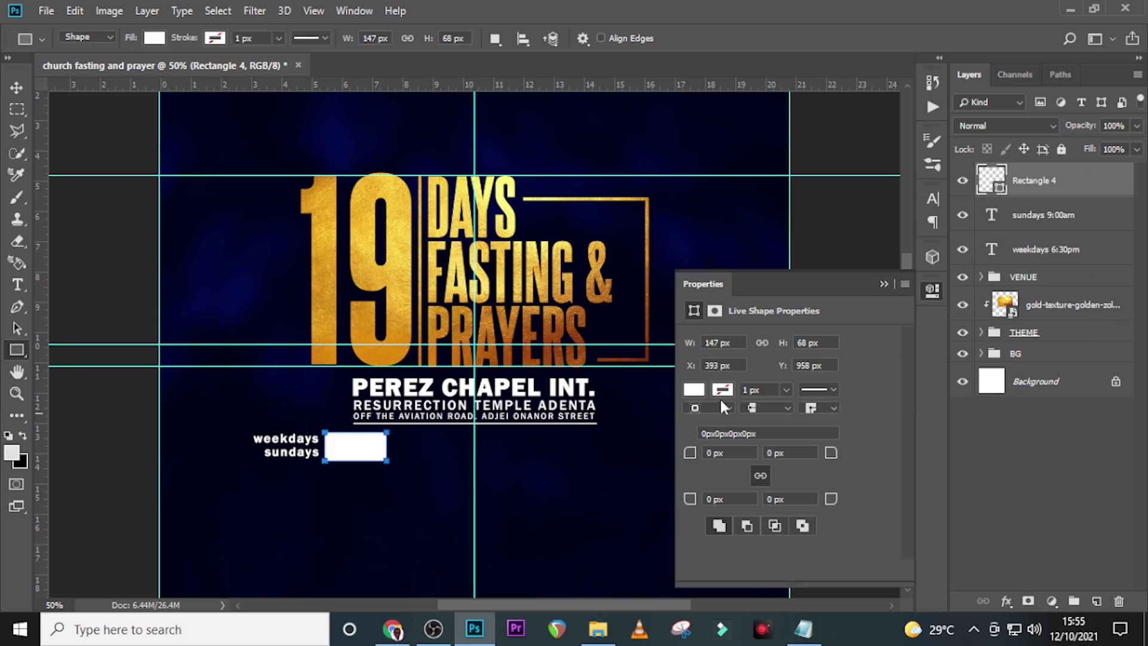
key("Return")
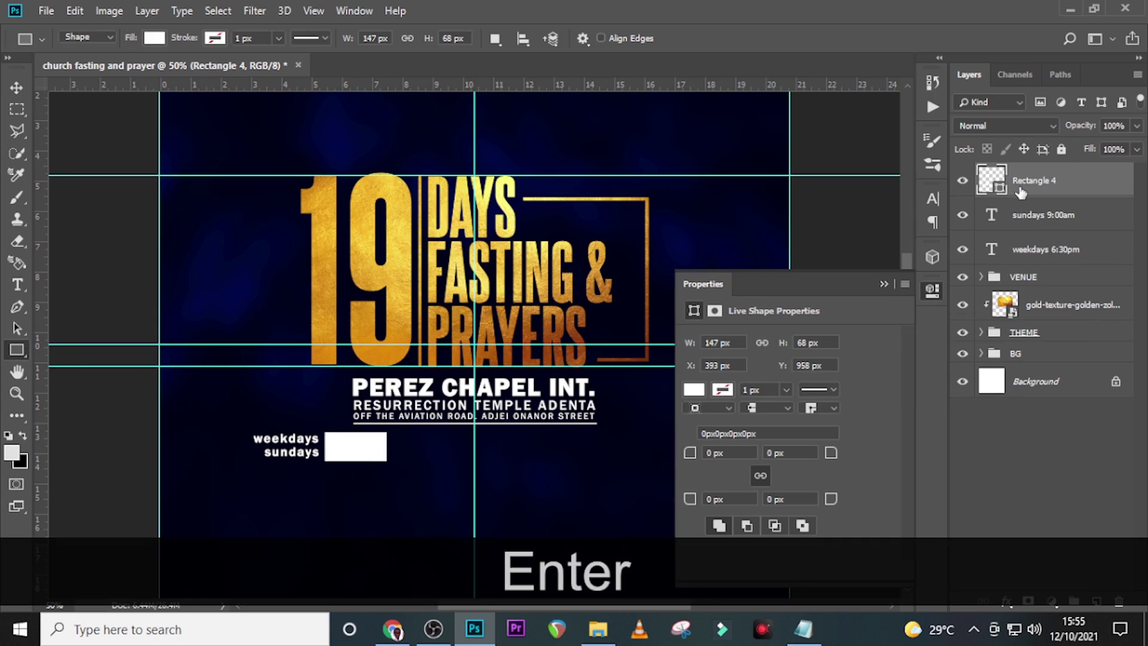
left_click_drag(1020, 196, 1009, 264)
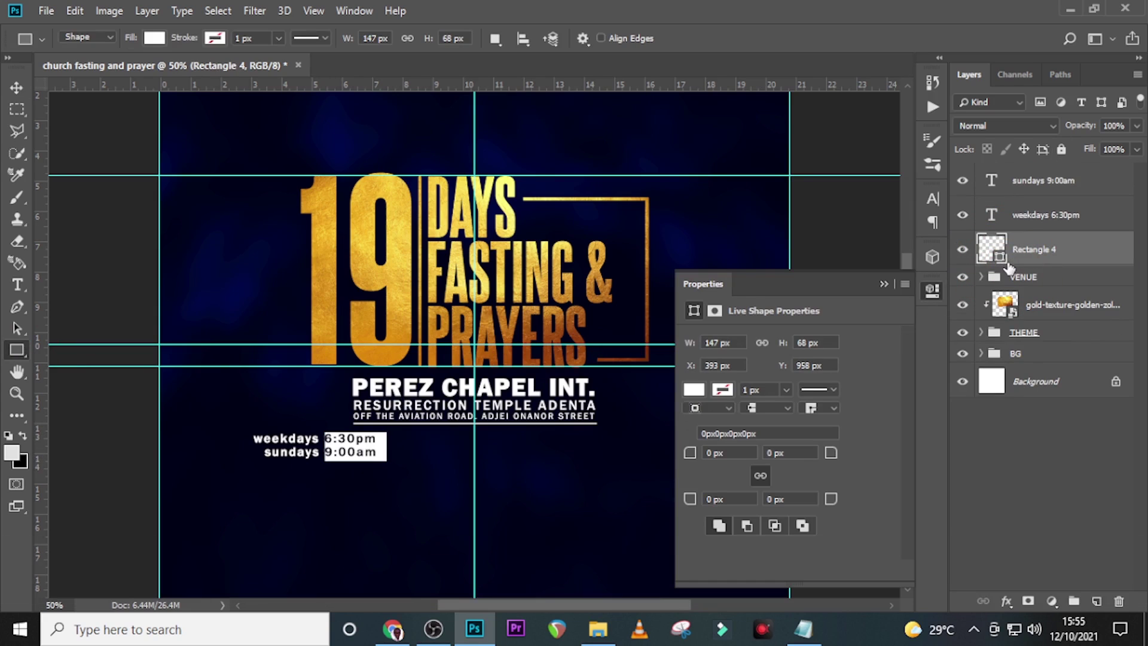
- Nudge the white rectangle left to X 386 px so it has a margin before the service times
key("ctrl+equal")
key("ctrl+equal")
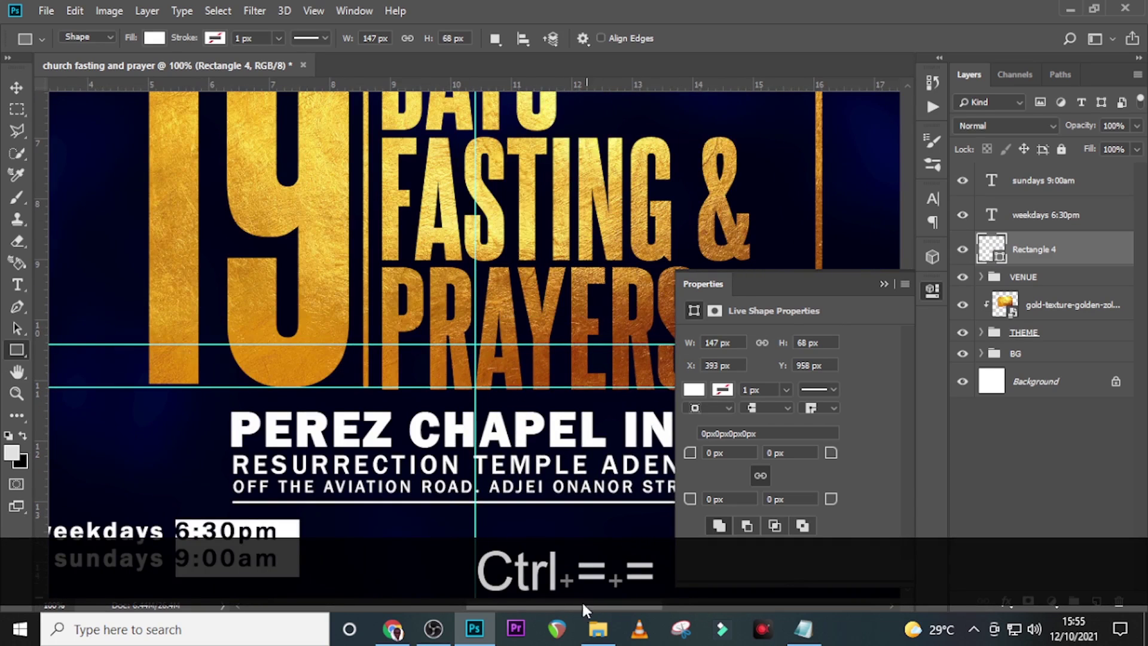
left_click_drag(583, 600, 526, 600)
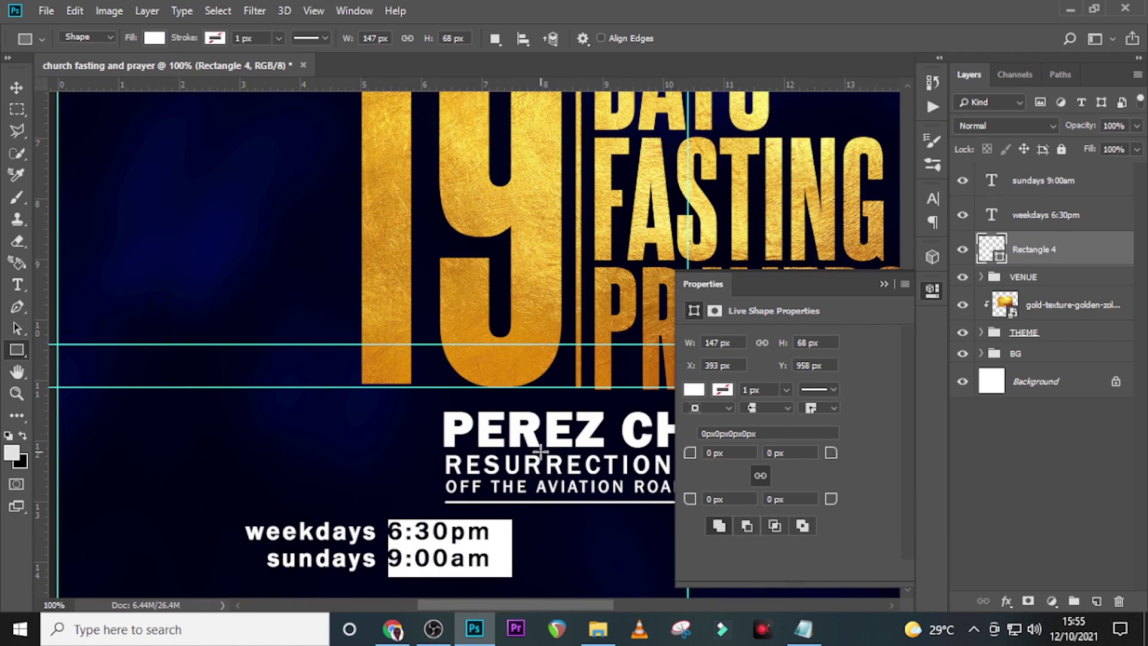
key("Left")
key("Left")
key("v")
key("Left")
key("Left")
key("Left")
key("Left")
key("Left")
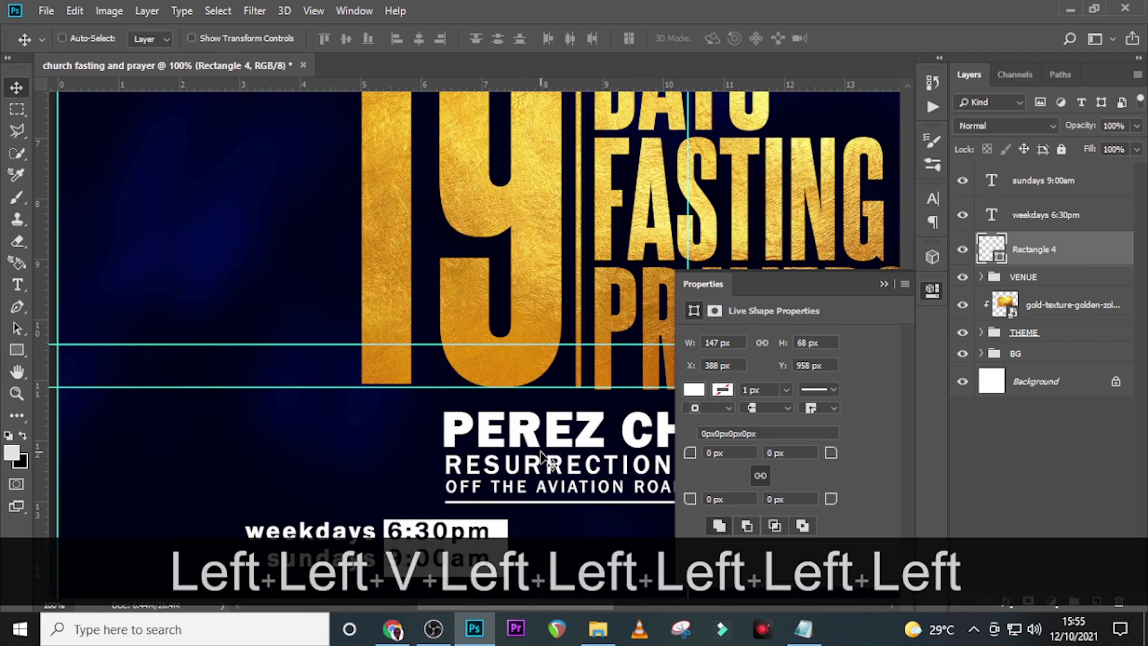
scroll(344, 129, "down", 5)
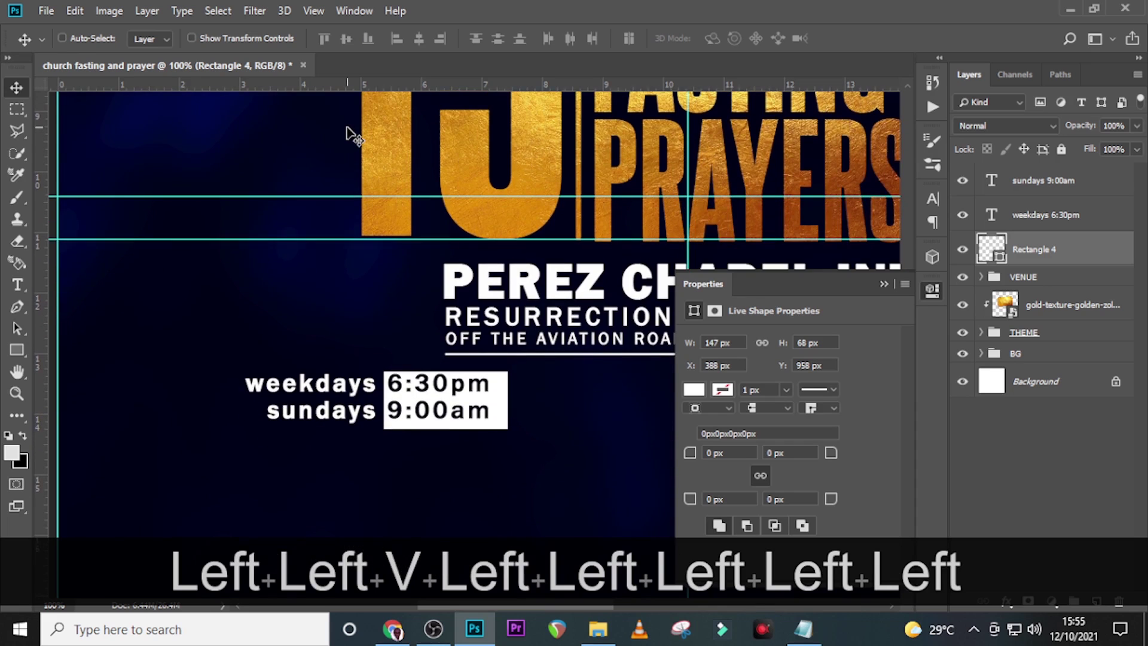
key("Left")
key("Left")
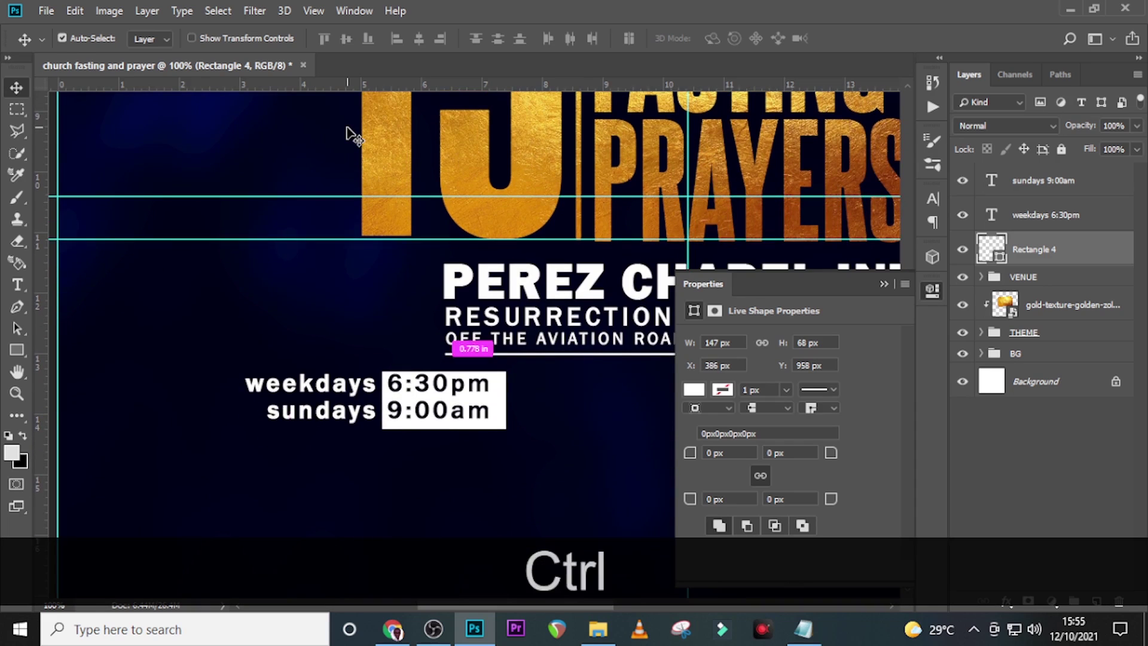
- Resize the white rectangle to about 131 by 65 px around the two service times, positioned at X 387 px, Y 954.99 px
key("ctrl+t")
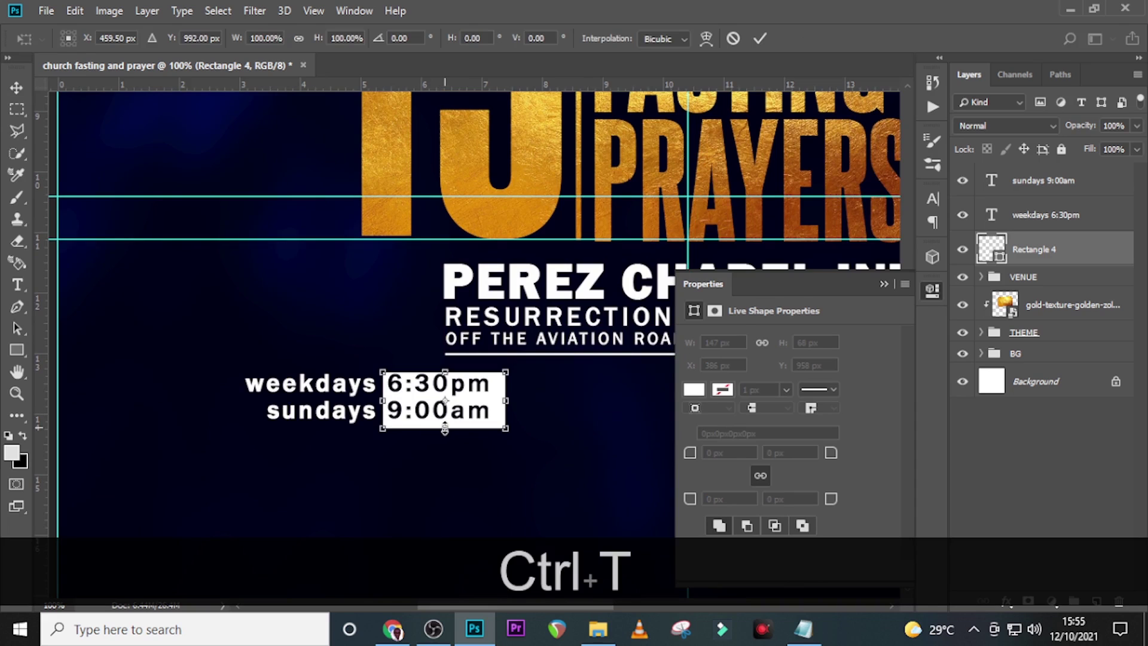
left_click_drag(444, 430, 445, 427)
key("ctrl+equal")
key("Up")
key("Up")
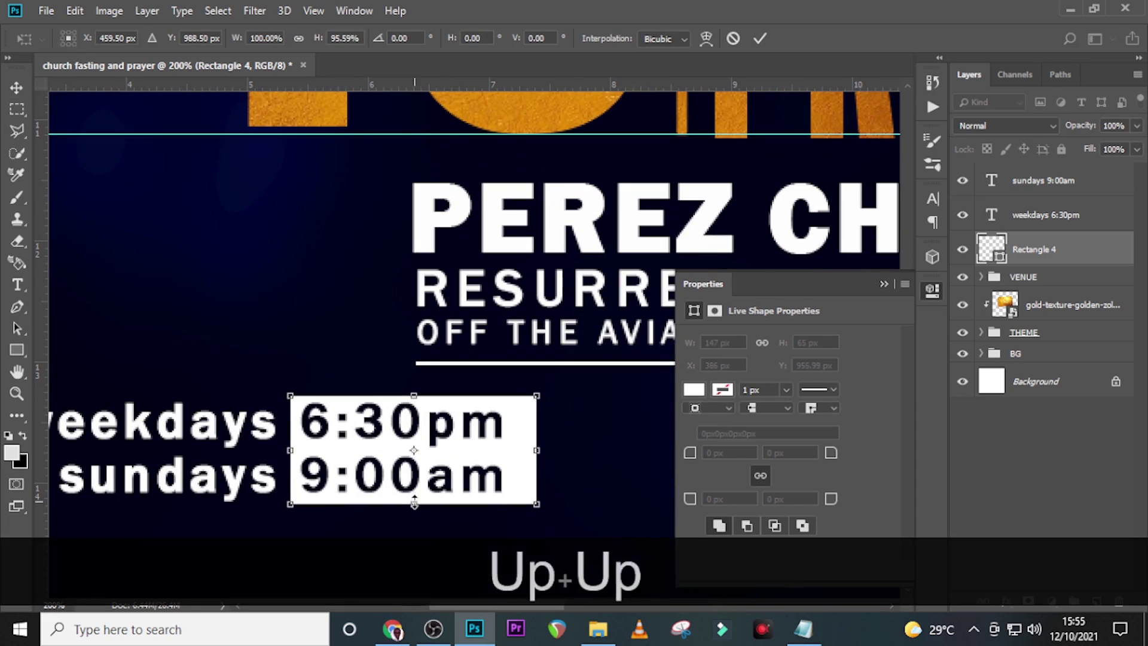
key("Up")
left_click_drag(537, 449, 514, 455)
key("Right")
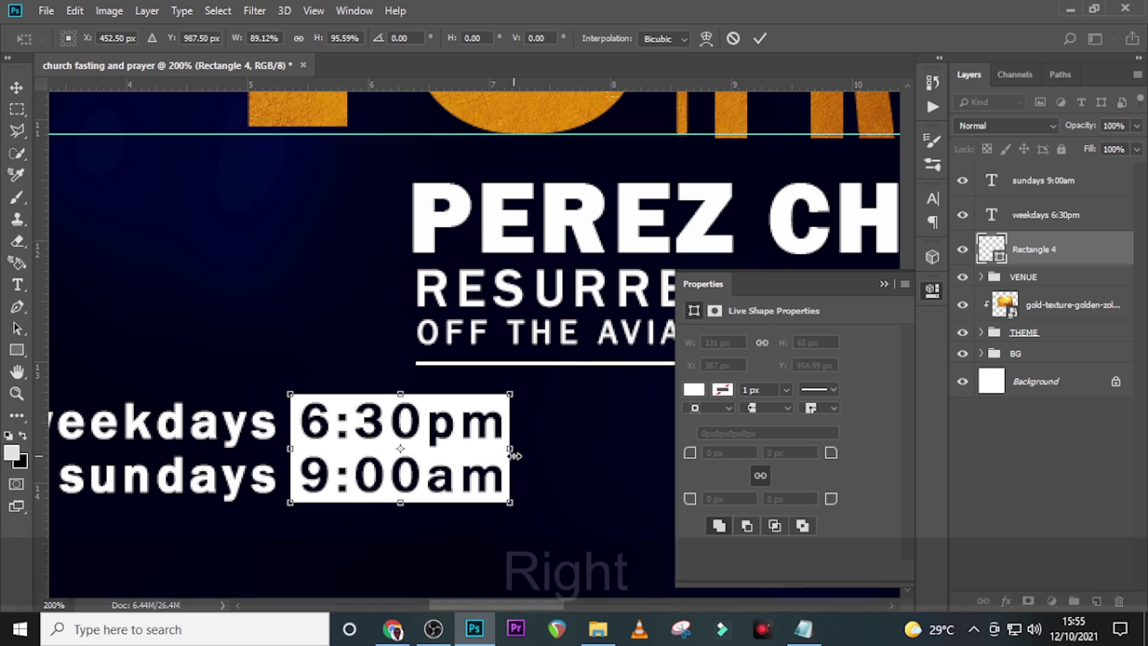
key("Return")
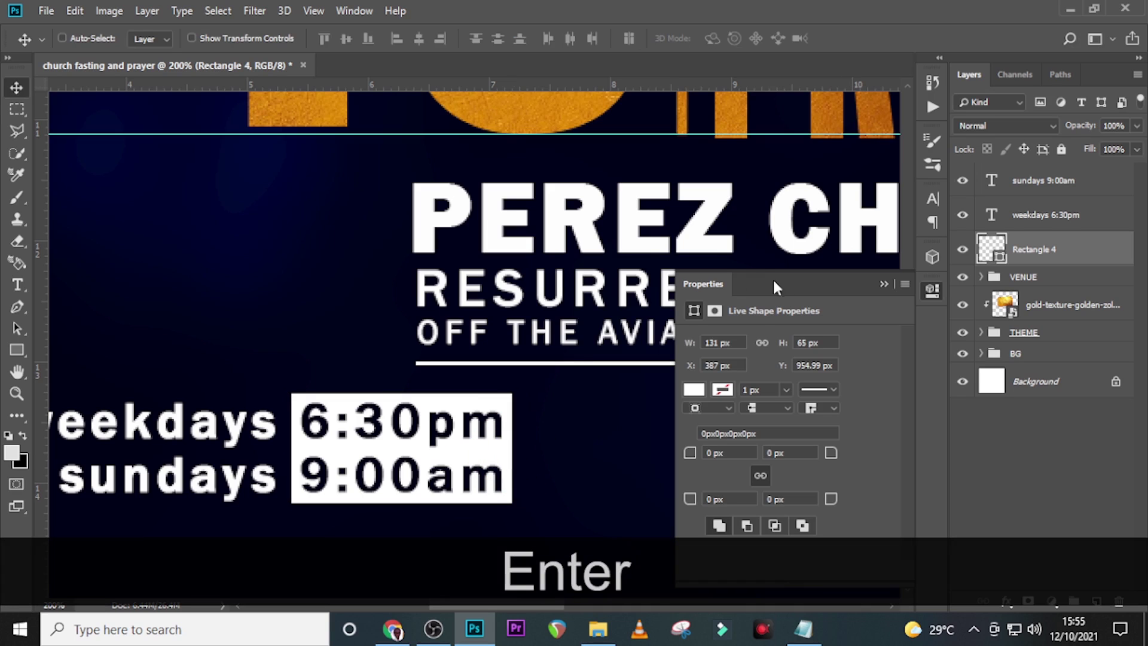
- Add a text layer reading "6TH-24TH", copied from the Notepad notes, just below and beyond the right end of the service times
key("ctrl+0")
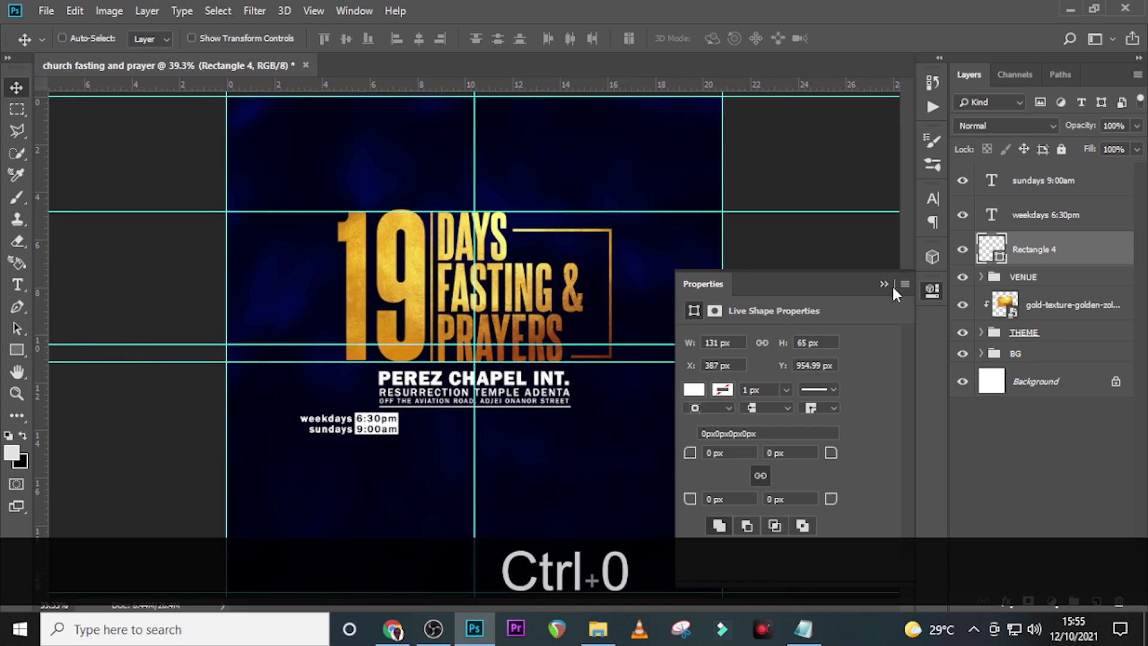
key("t")
left_click(433, 435)
left_click(804, 629)
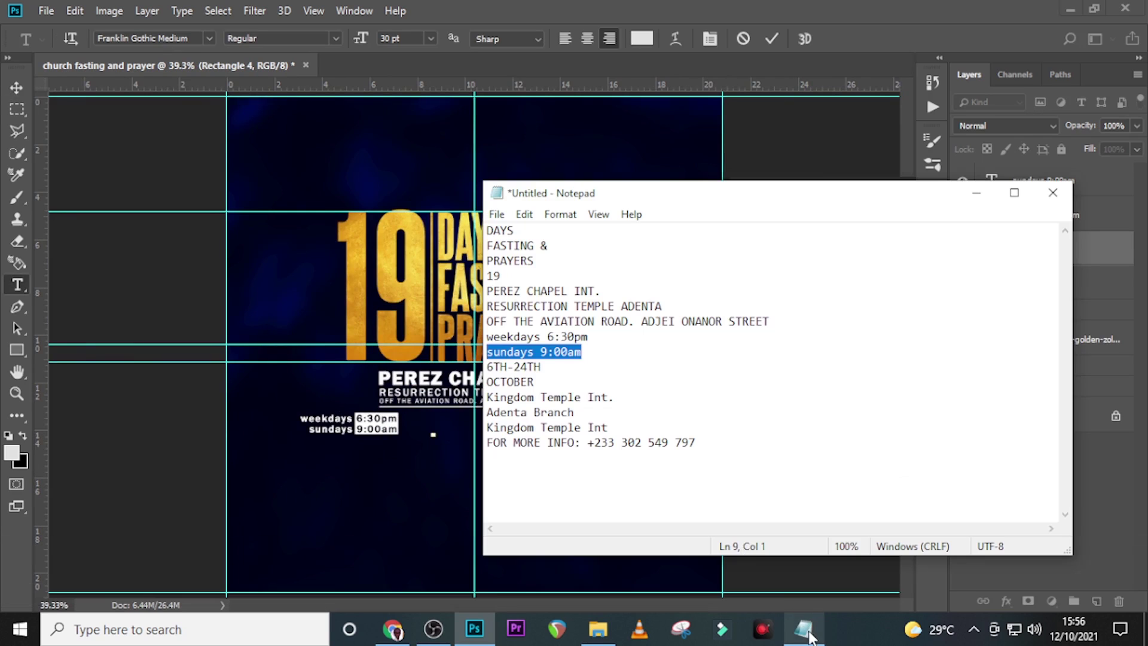
left_click_drag(541, 366, 462, 370)
key("ctrl+c")
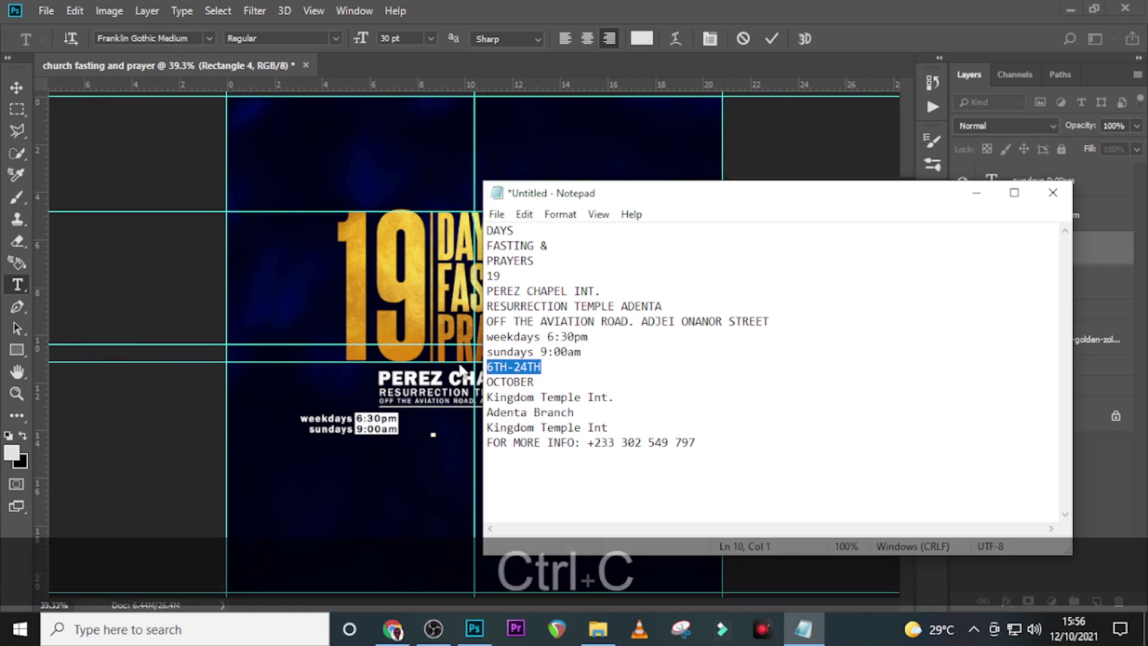
left_click(589, 7)
key("ctrl+v")
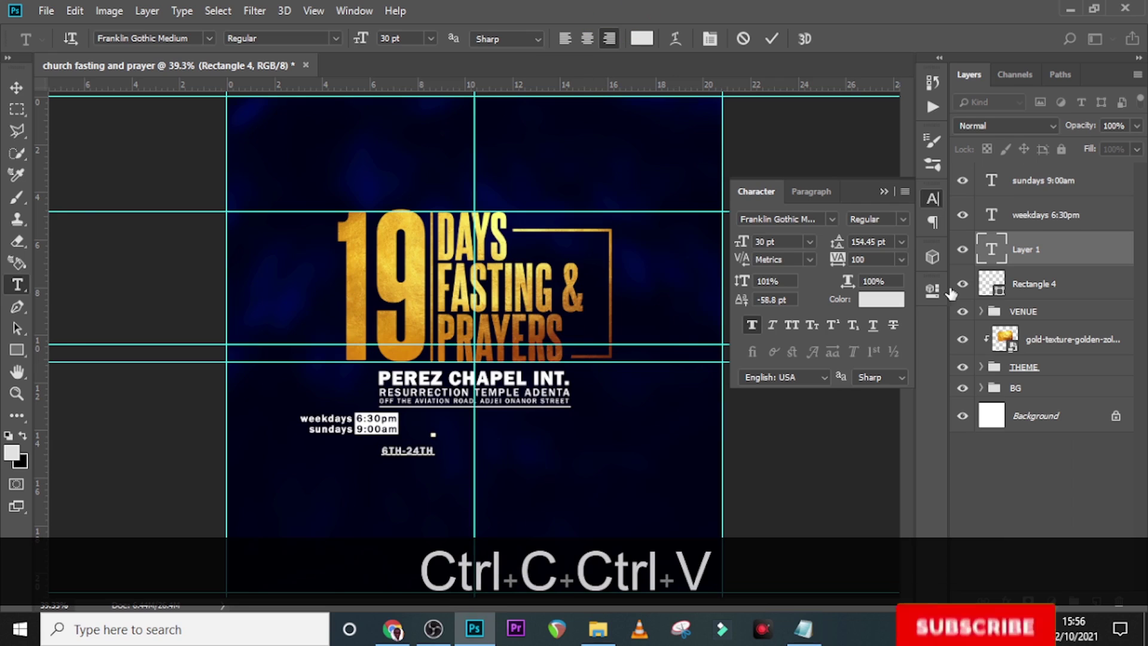
- Commit the "6TH-24TH" text and move it up beside the white service-times box
key("ctrl+Return")
key("v")
left_click_drag(405, 460, 445, 432)
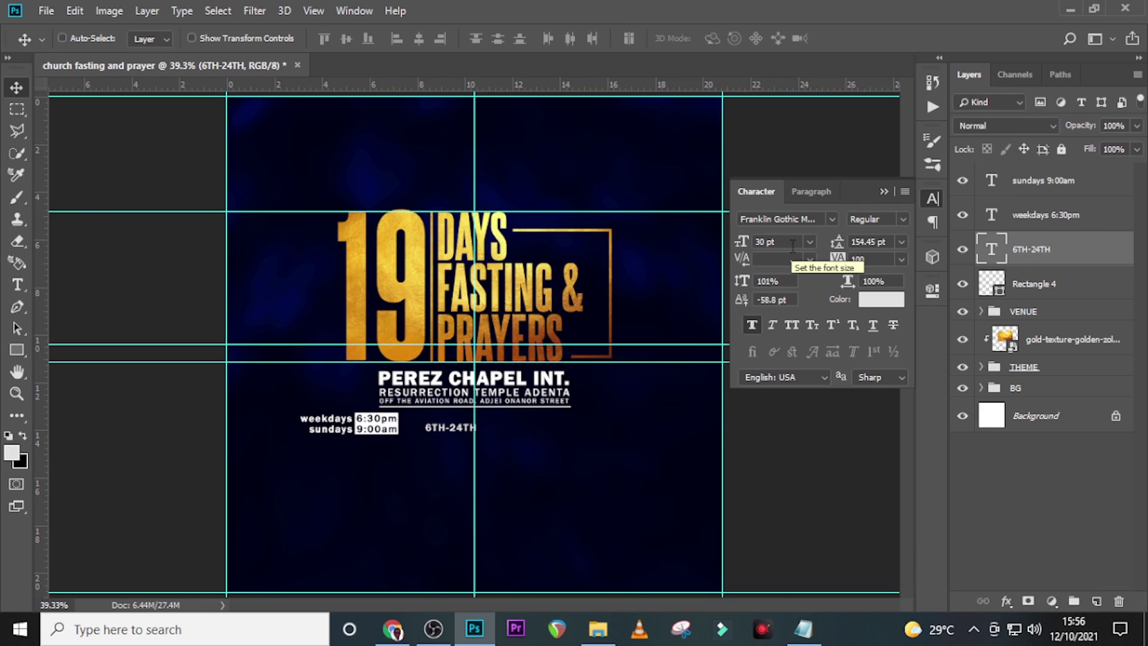
- Format the "6TH-24TH" text in Franklin Gothic Heavy at 57 pt, tracking 40, with All Caps on and Faux Bold off
left_click(831, 220)
left_click(820, 302)
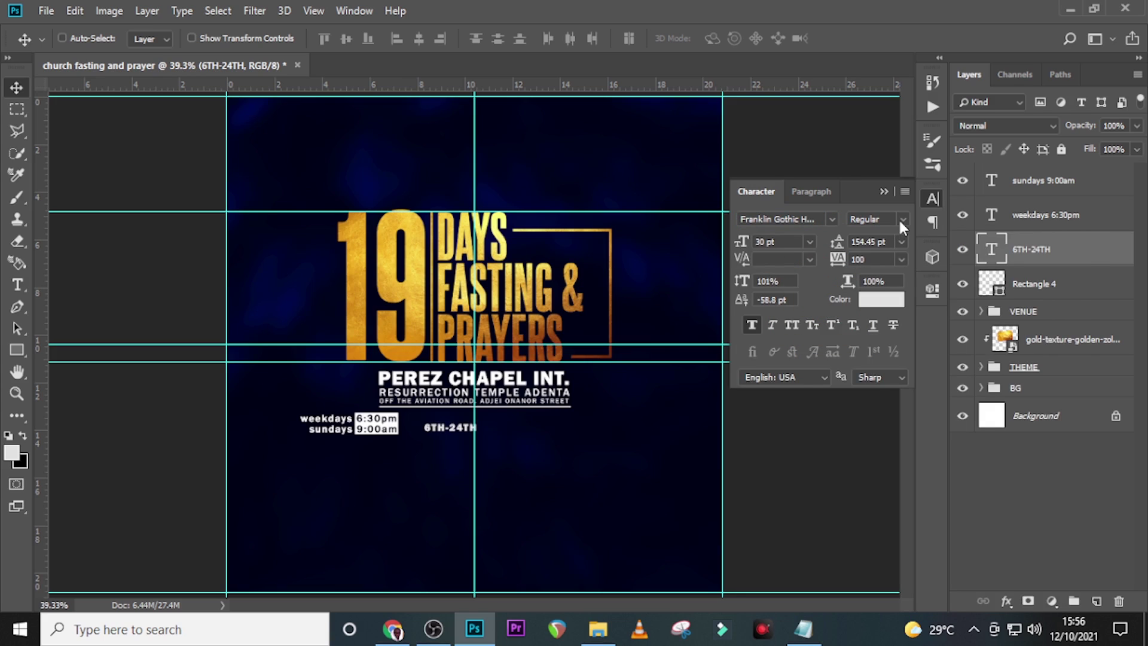
left_click(725, 249)
type("57")
key("Return")
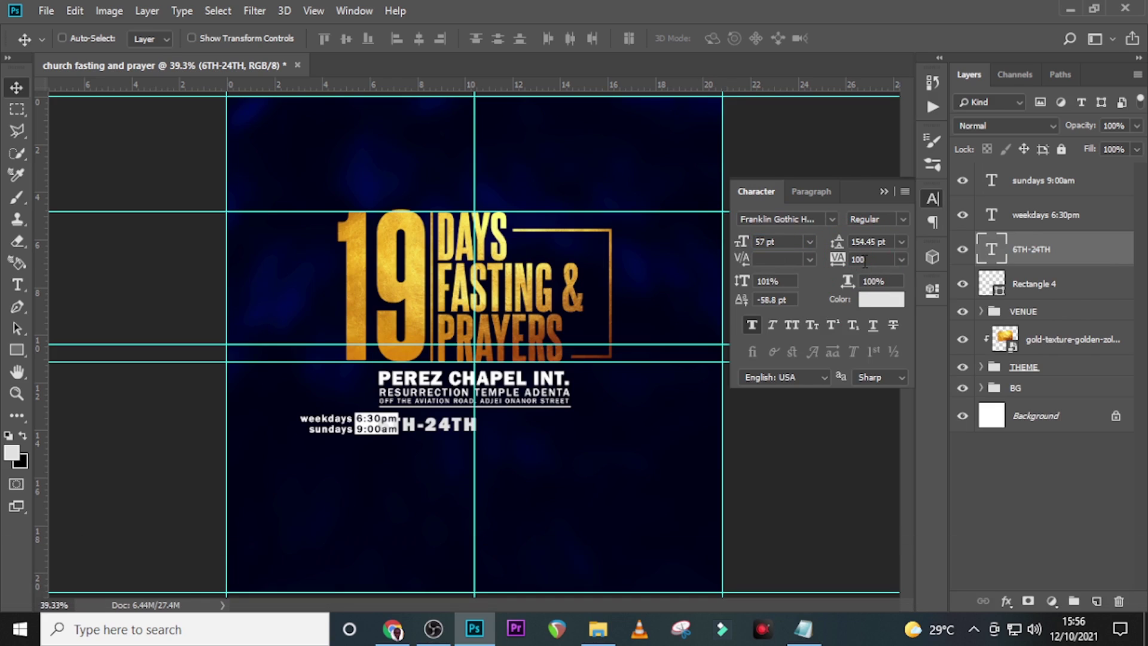
type("40")
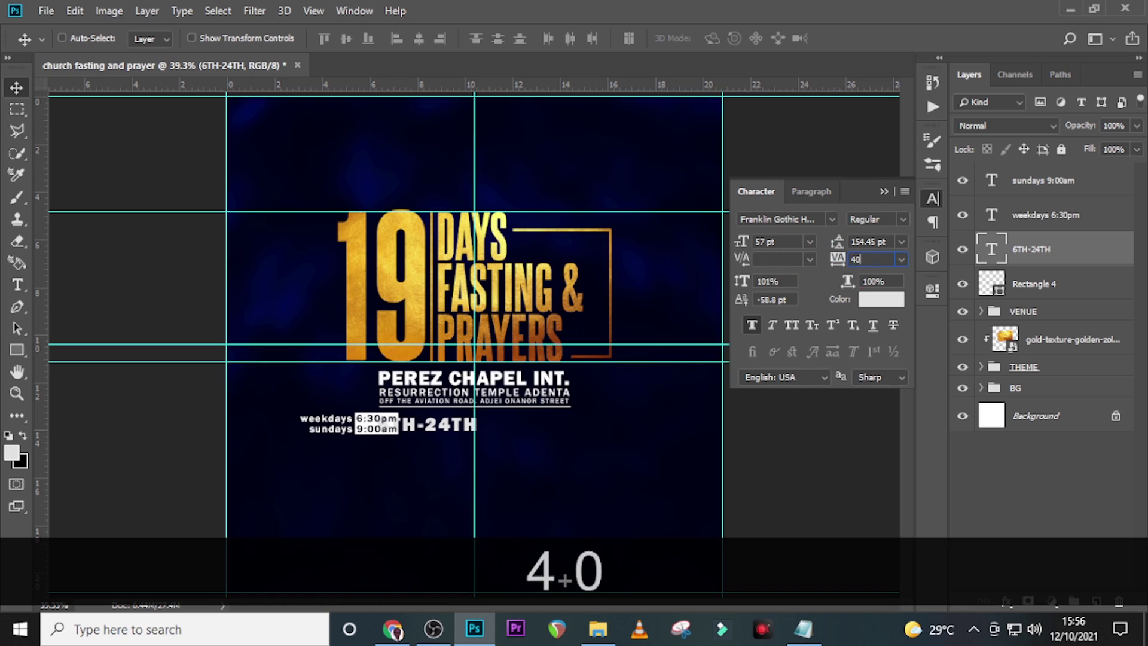
key("Return")
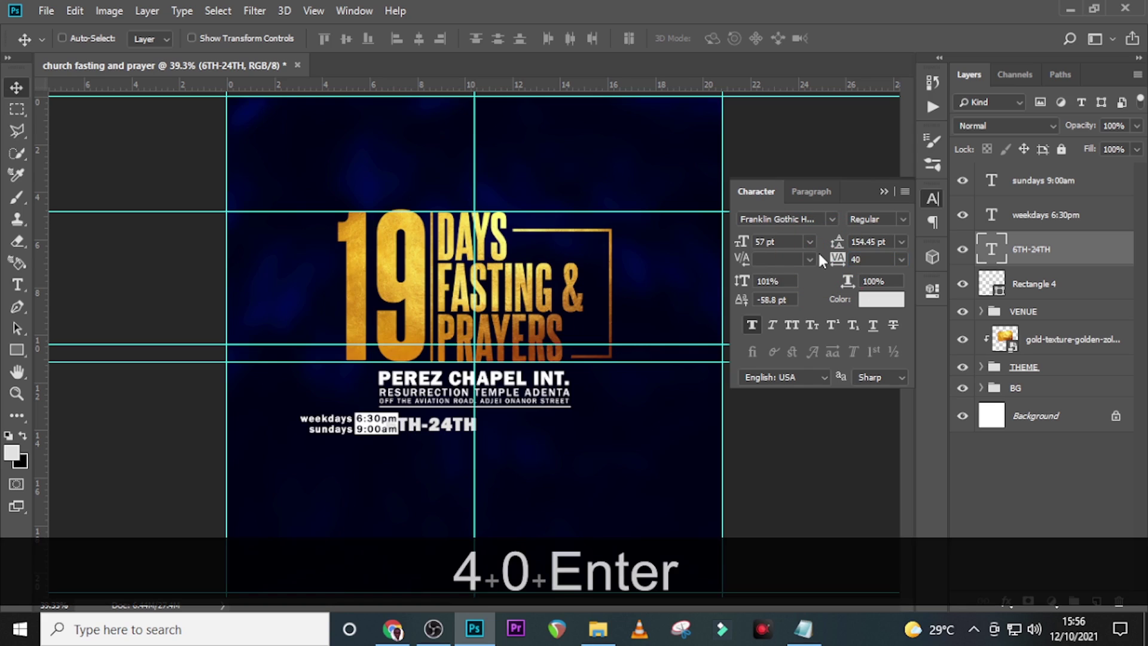
left_click(793, 322)
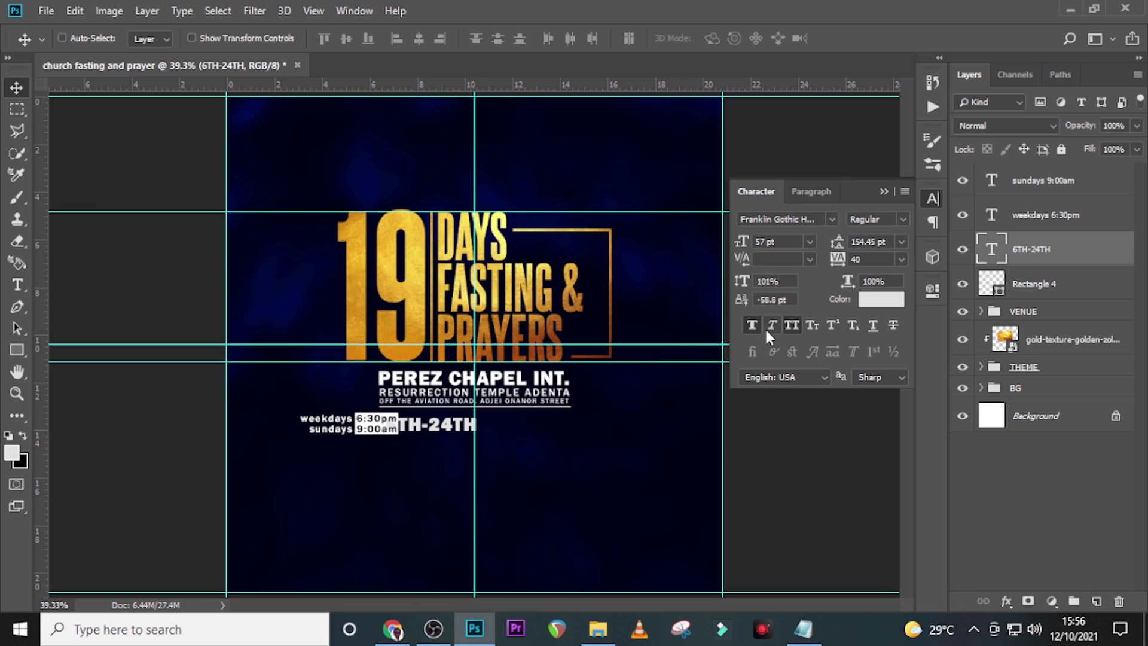
left_click(749, 324)
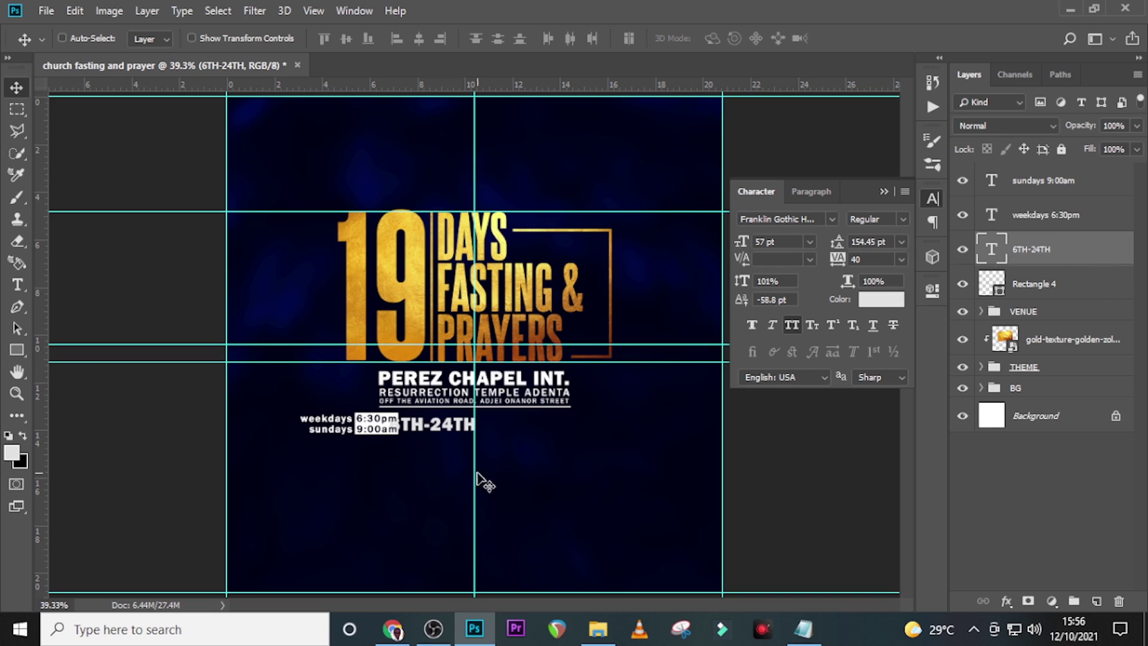
- Nudge the "6TH-24TH" text right and up so it clears the white service-times box and lines up near its top edge
key("shift")
key("shift+Right")
key("shift+Right")
key("shift+Right")
key("shift+Right")
key("shift+Right")
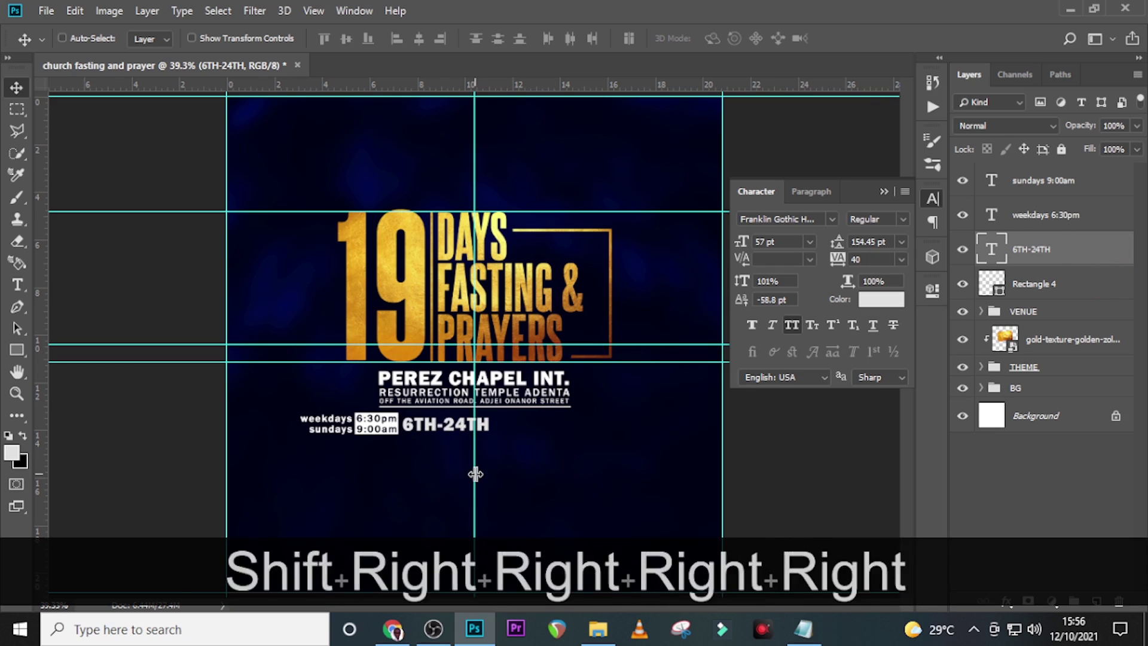
key("shift+Up")
key("shift+Up")
key("shift+Up")
key("shift+Up")
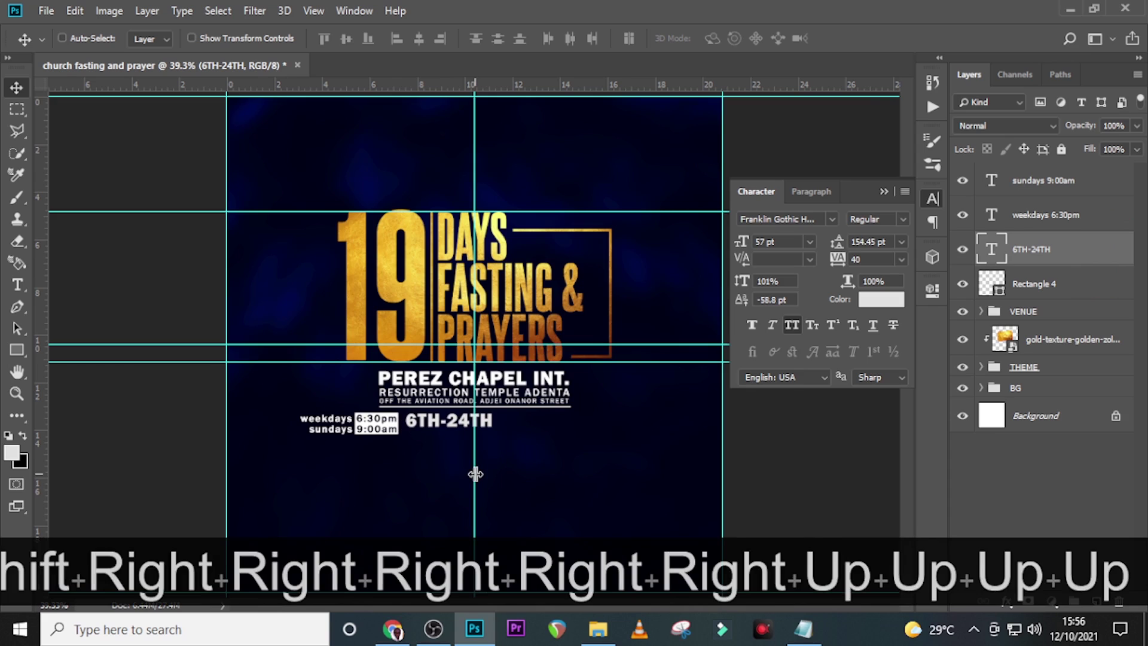
key("Up")
key("Down")
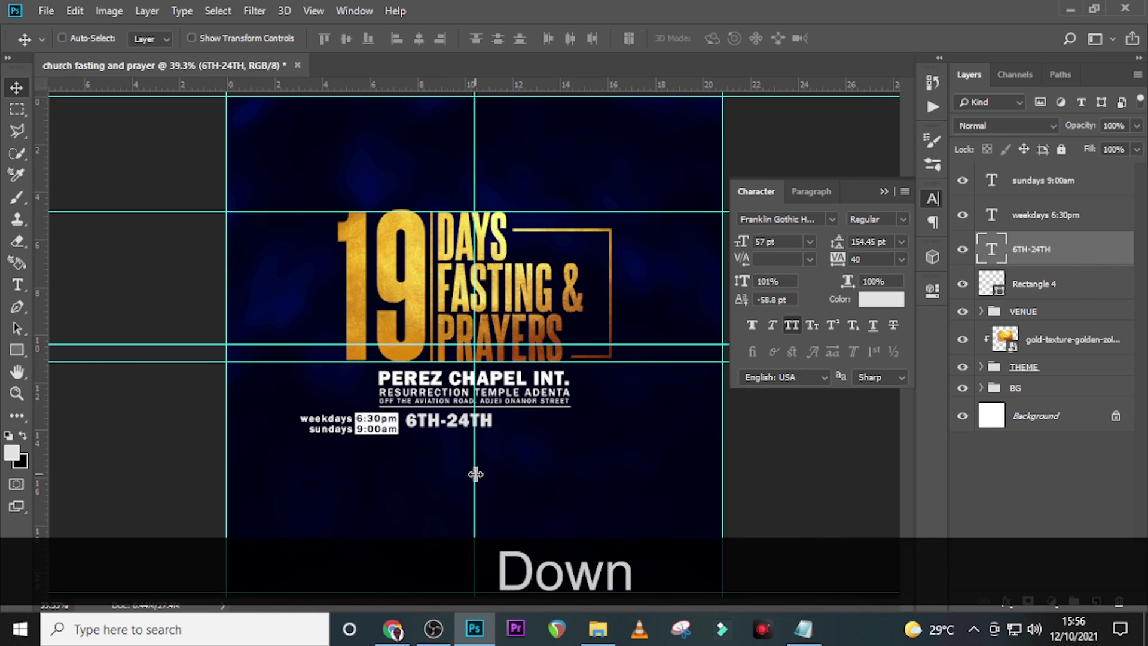
- Duplicate the "6TH-24TH" text layer and move the copy directly below the original
key("ctrl+j")
key("shift+Down")
key("shift+Down")
key("shift+Down")
key("shift+Down")
key("shift+Down")
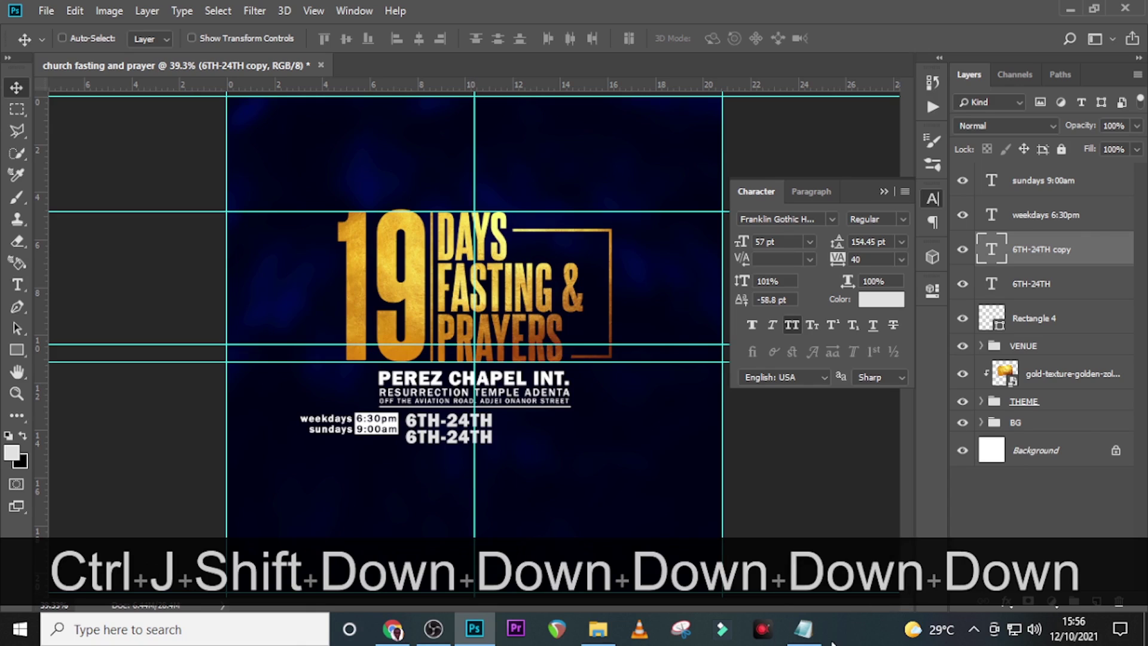
- Replace the duplicated date text with "OCTOBER", copied from the Notepad notes
left_click(803, 629)
left_click_drag(537, 382, 450, 396)
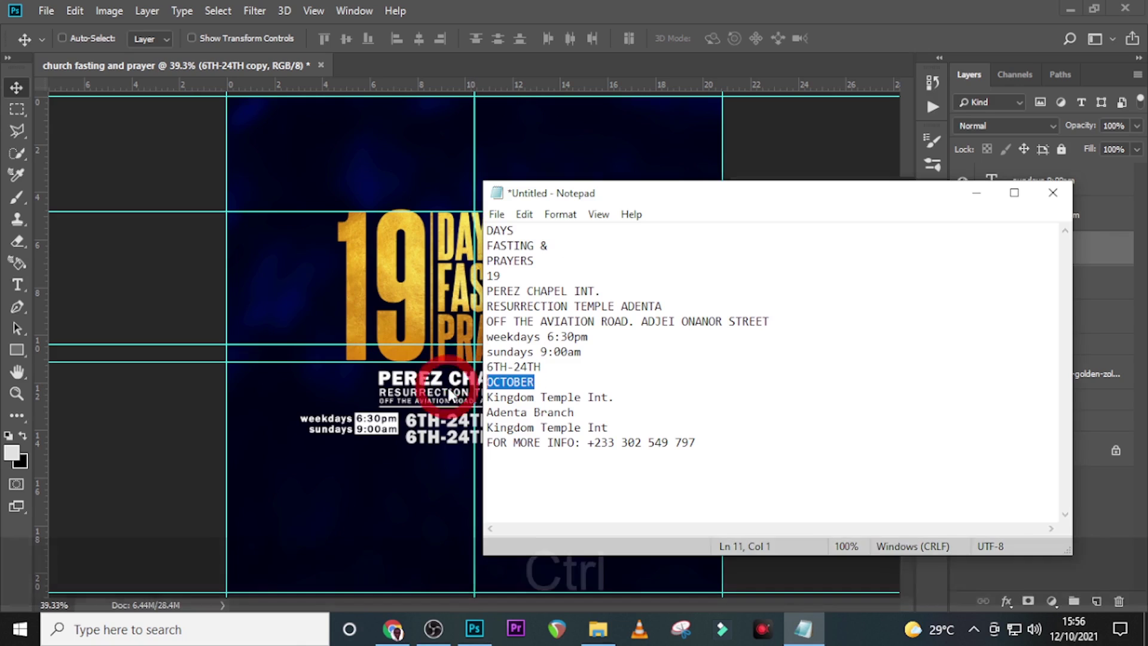
key("ctrl+c")
left_click(721, 3)
double_click(991, 249)
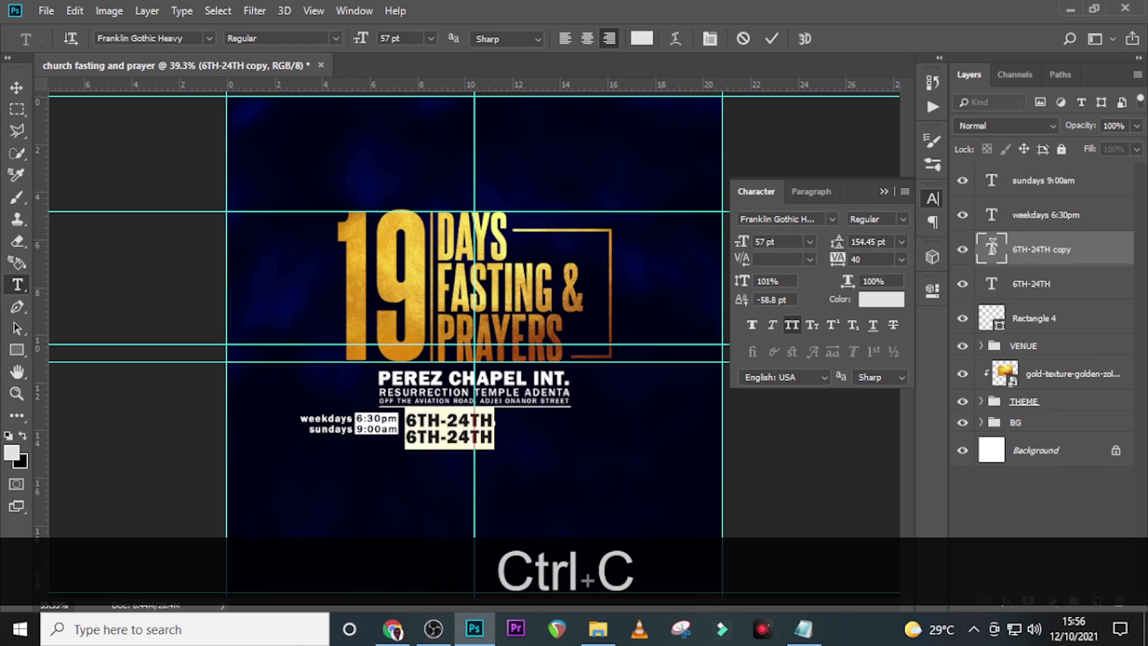
key("ctrl+v")
key("ctrl+Return")
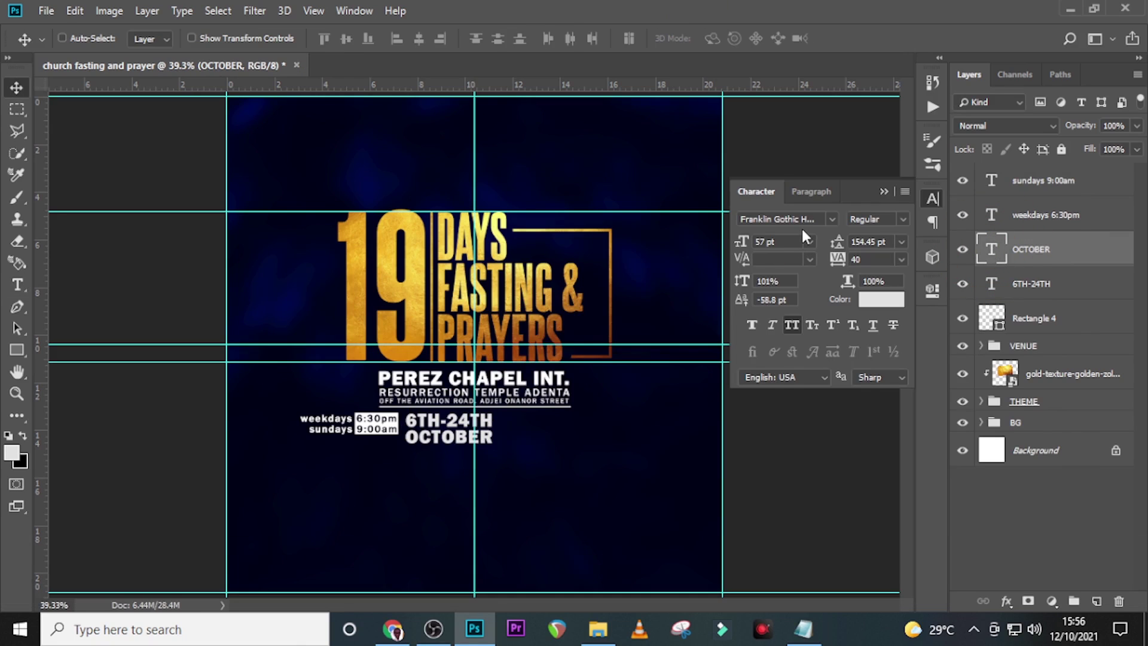
- Format the "OCTOBER" text in Franklin Gothic Medium at 14 pt with tracking 1000
left_click(831, 218)
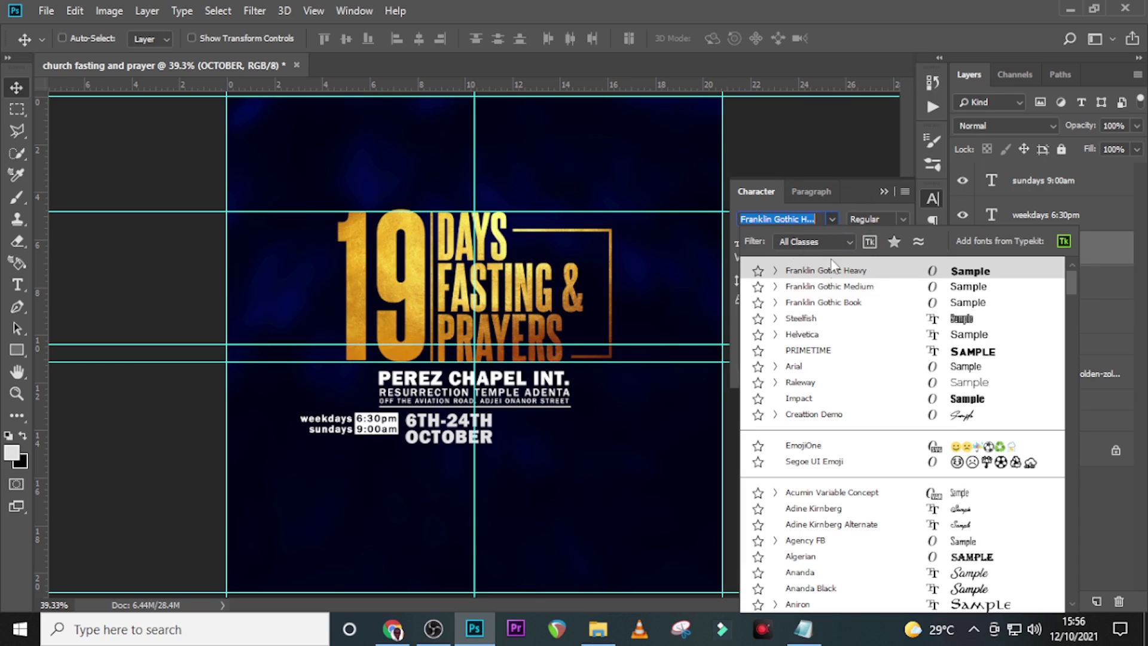
left_click(830, 286)
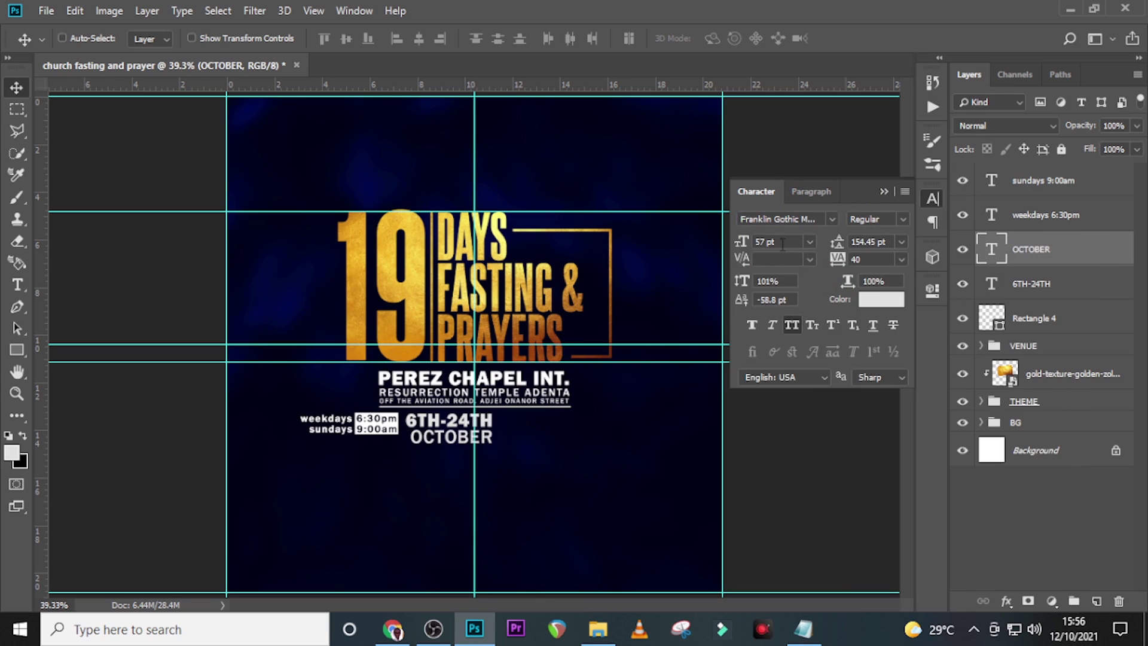
type("14")
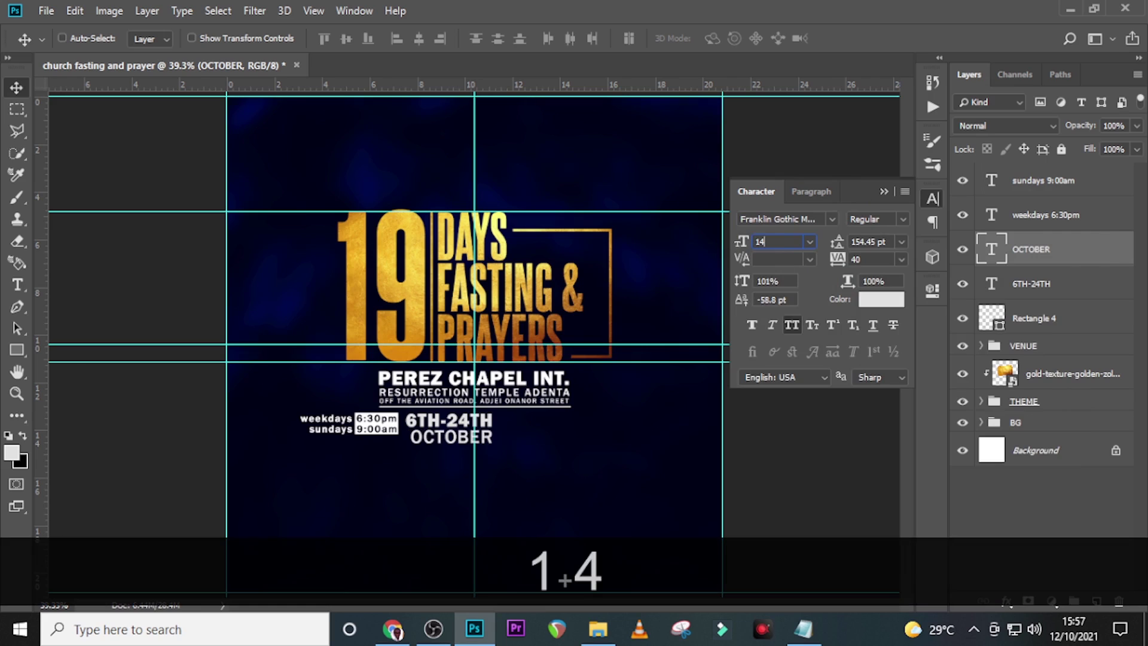
key("Return")
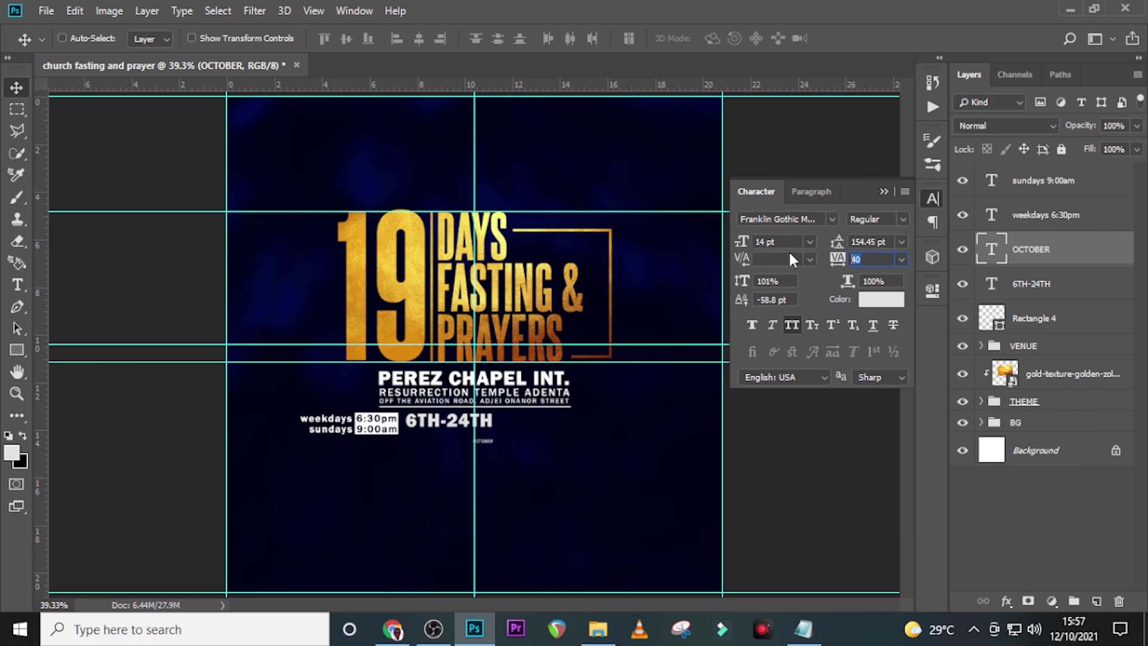
type("1000")
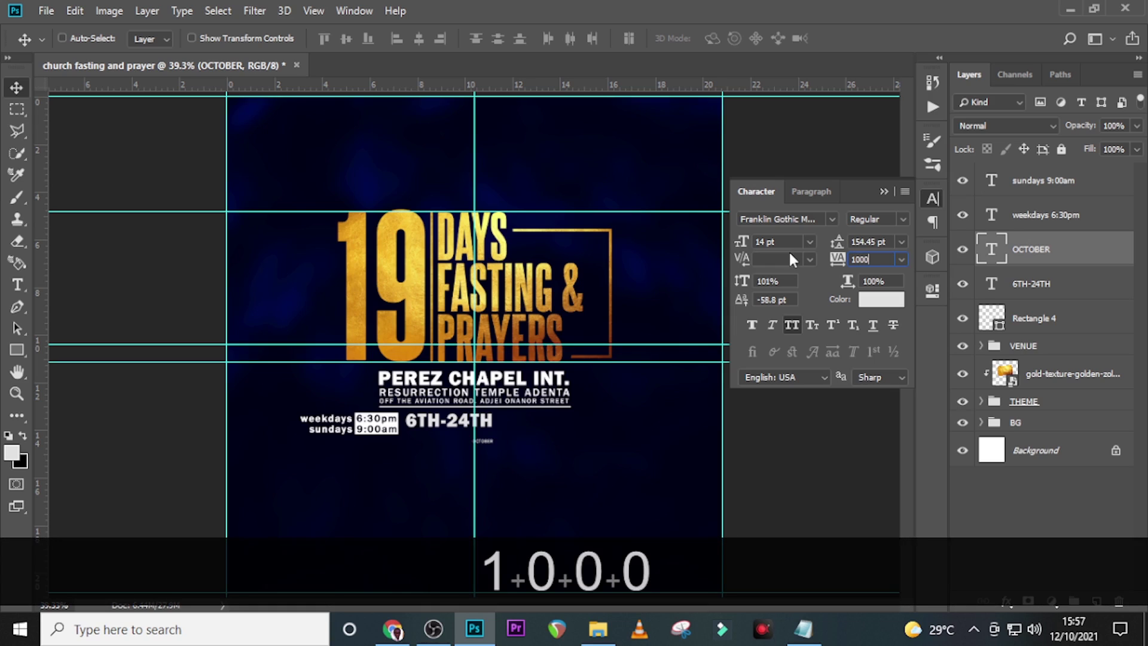
key("Return")
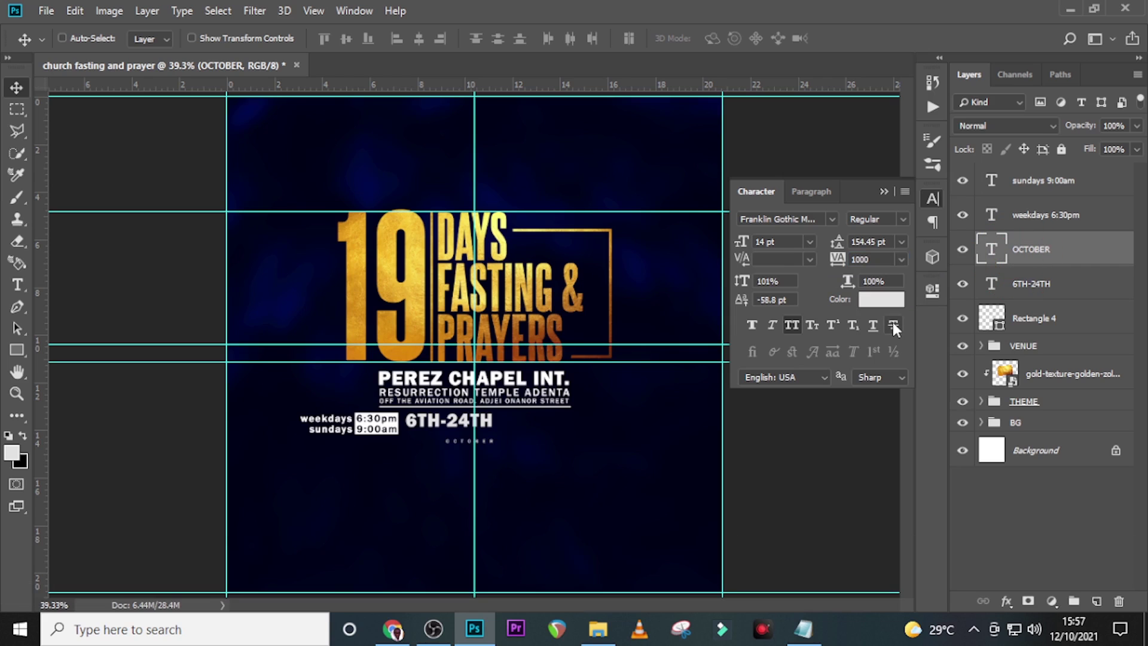
- Move the "OCTOBER" text up close beneath "6TH-24TH" and nudge it until it is centred under the dates
key("ctrl+equal")
key("ctrl+equal")
scroll(428, 277, "down", 5)
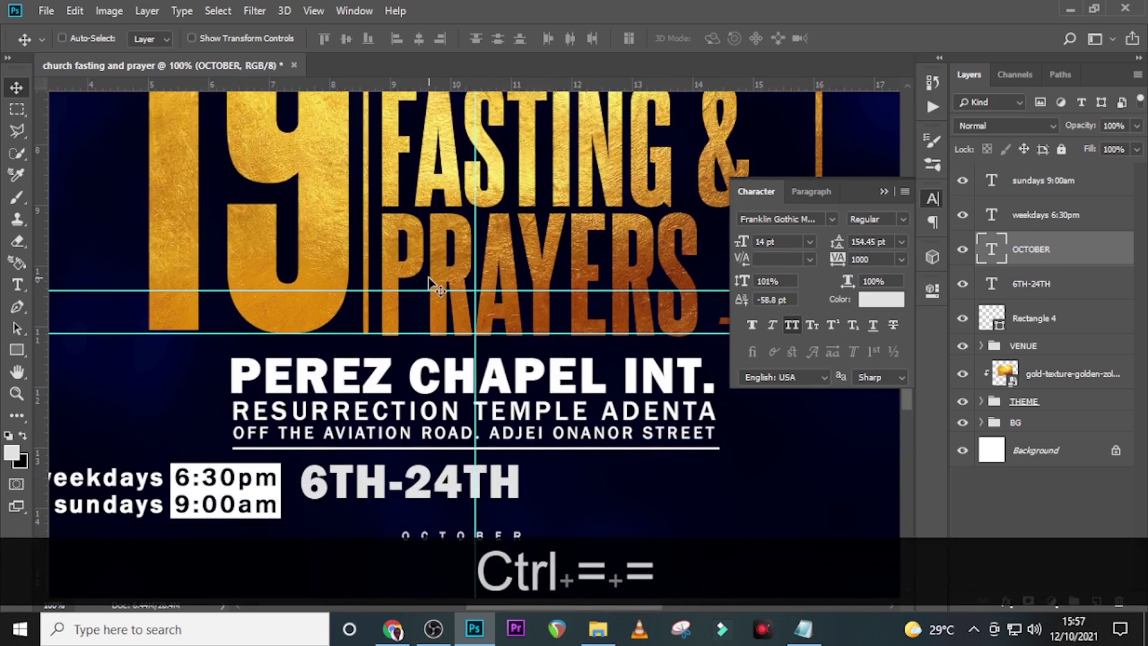
left_click_drag(448, 396, 386, 357)
key("Down")
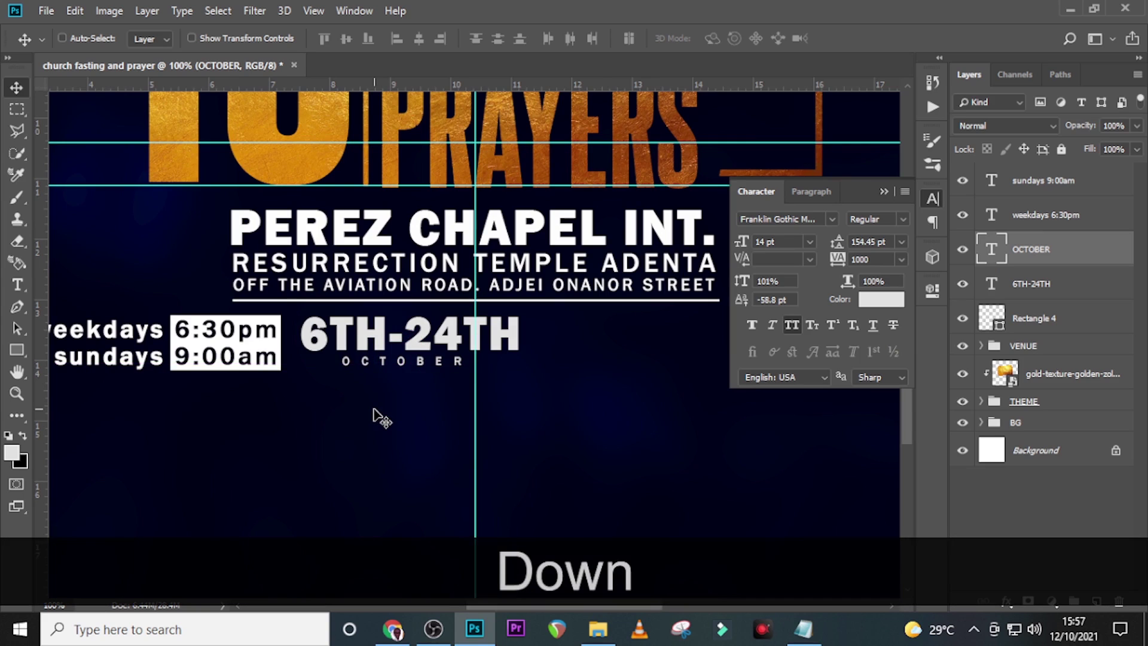
key("Right")
key("Right")
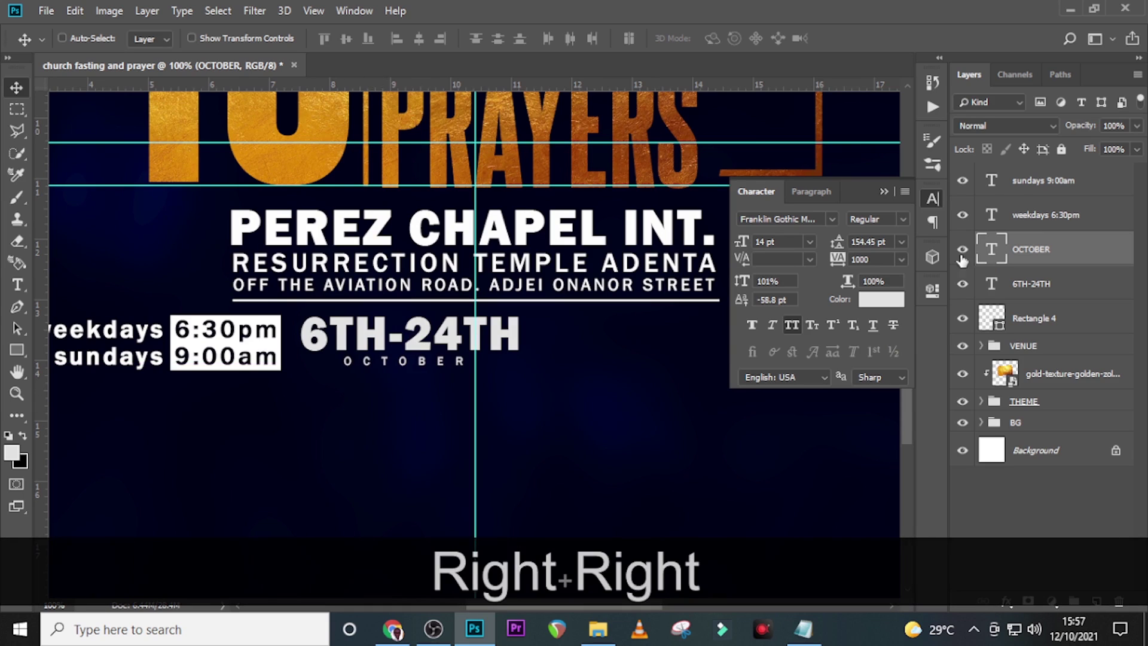
- Group the two service-time texts, both date texts and the white rectangle, and name the group "TIME"
left_click(1016, 190)
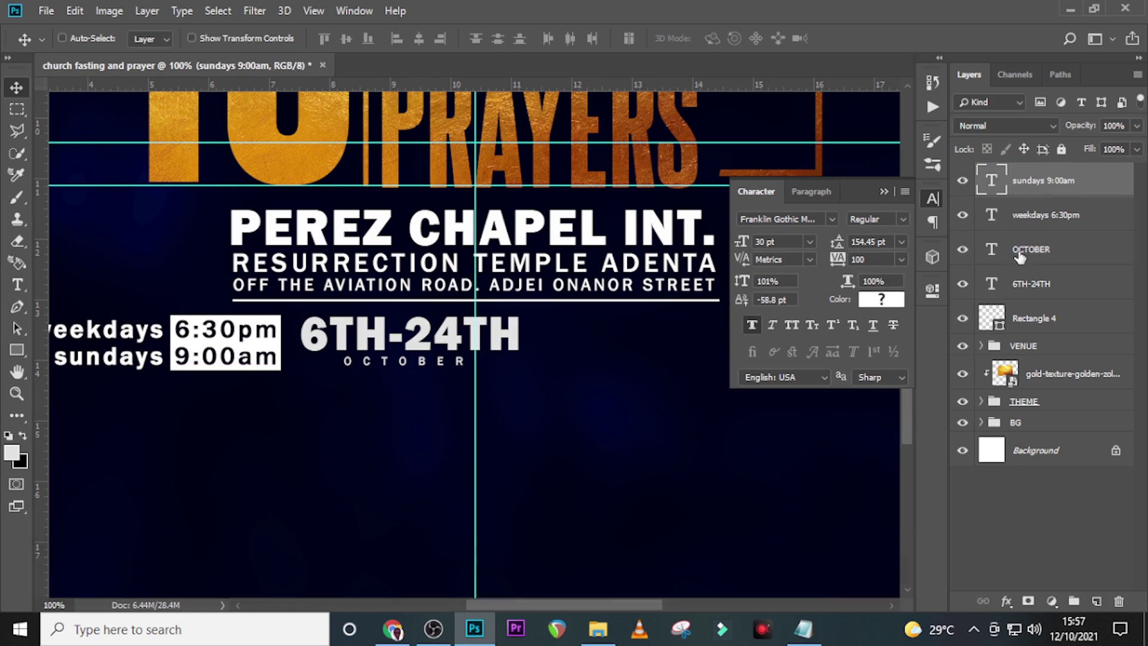
left_click(1024, 317, "shift")
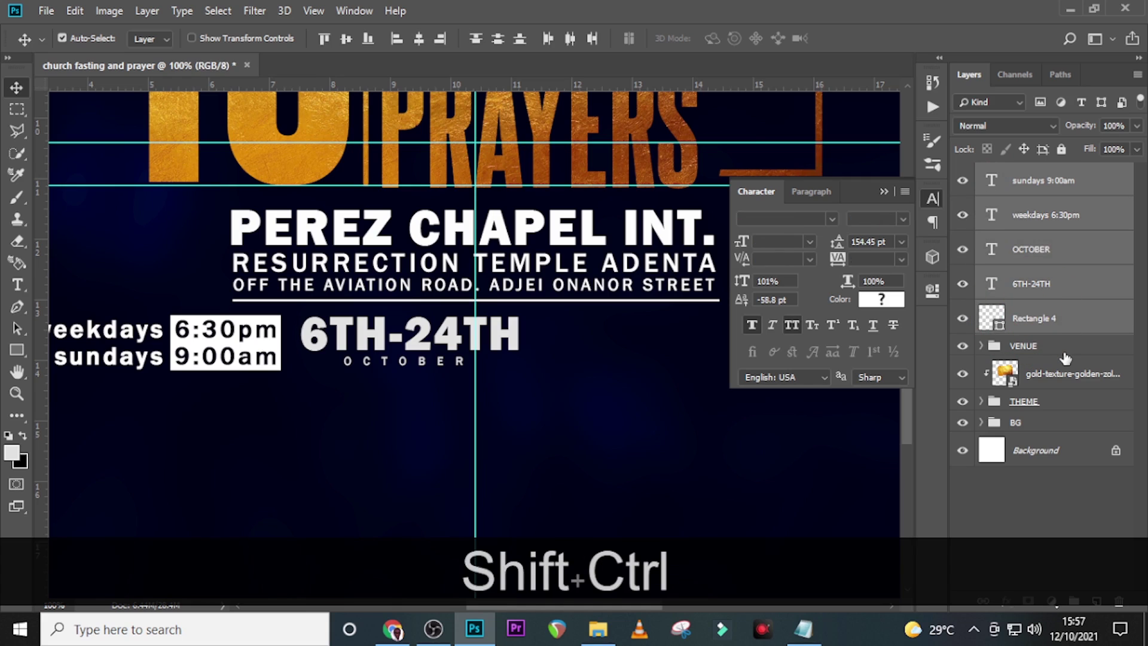
left_click(963, 323)
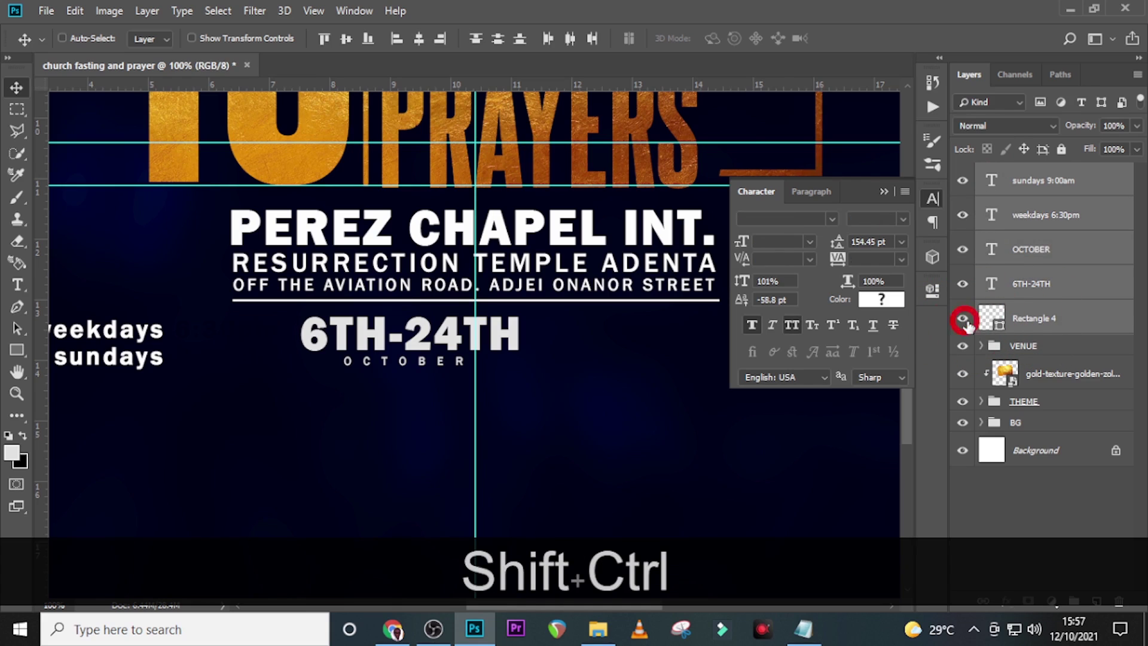
left_click(964, 323)
key("ctrl+g")
double_click(1021, 173)
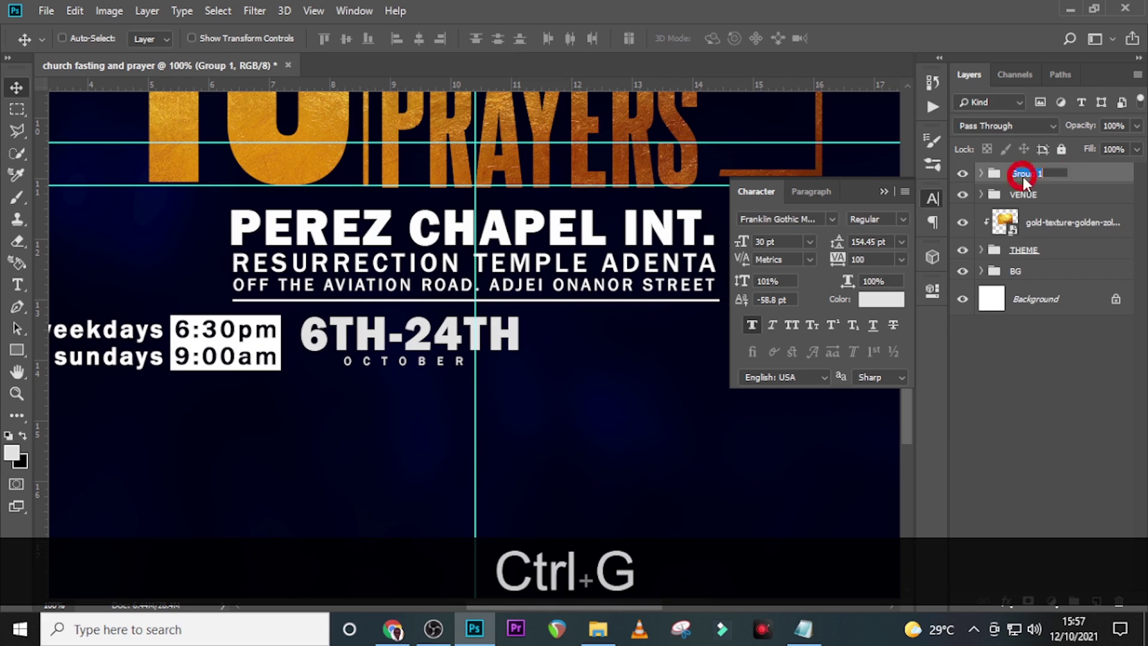
type("TIME")
key("Return")
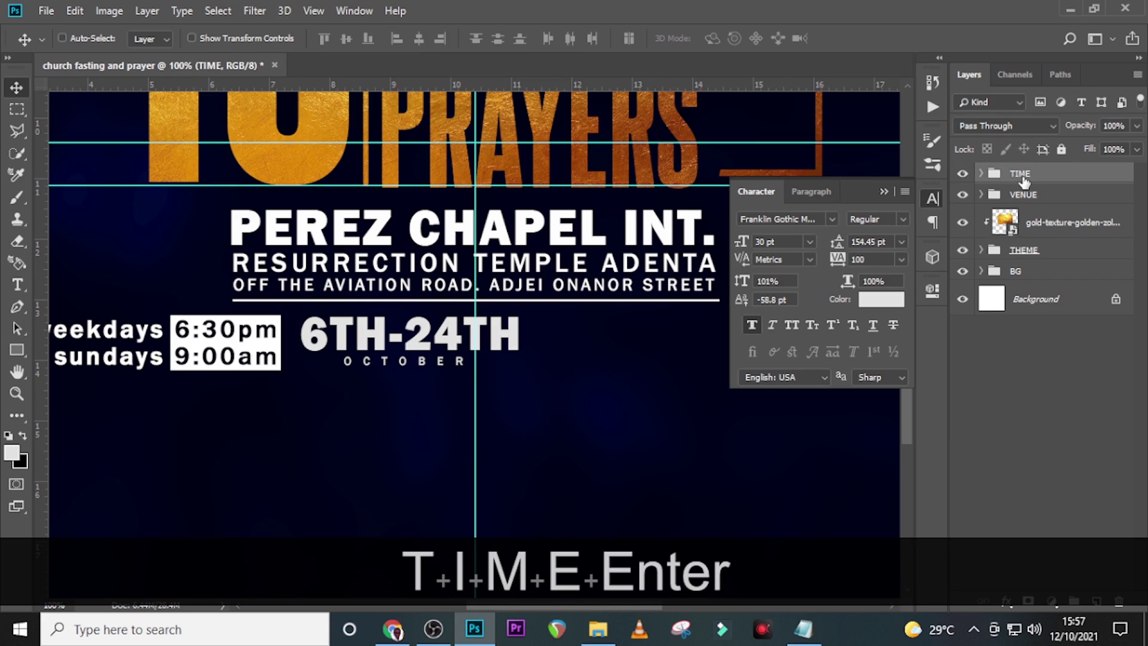
- Transform the TIME group to 100.03% width and position it under the venue's divider line, aligned with both ends of the line
key("ctrl+t")
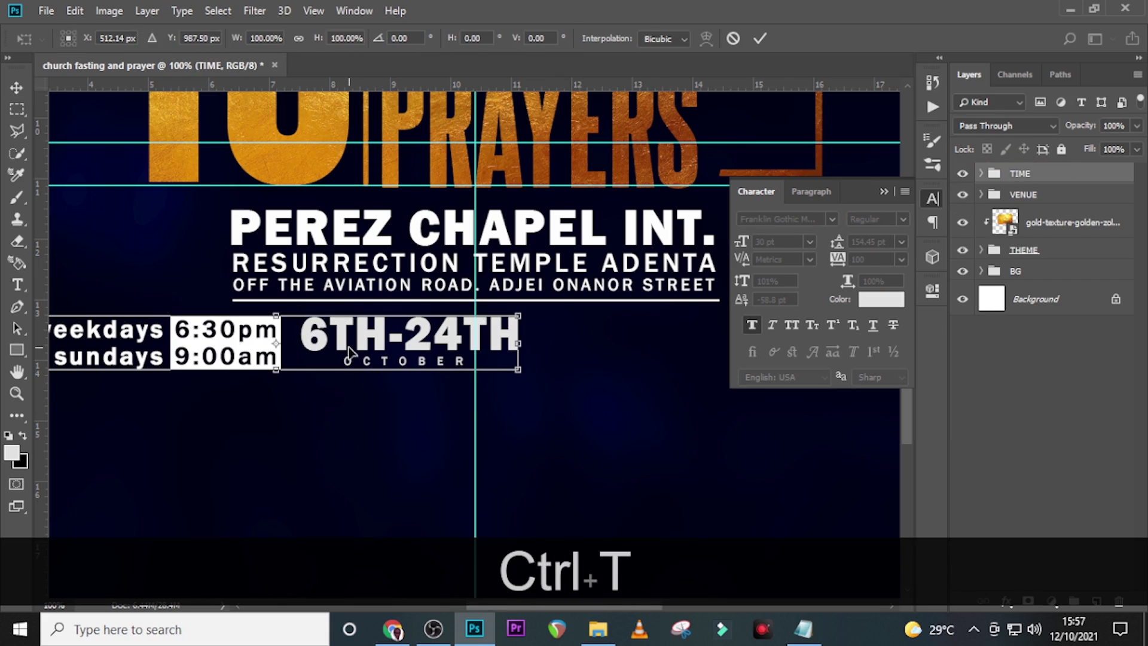
left_click_drag(345, 352, 550, 360)
key("Up")
key("Up")
key("Up")
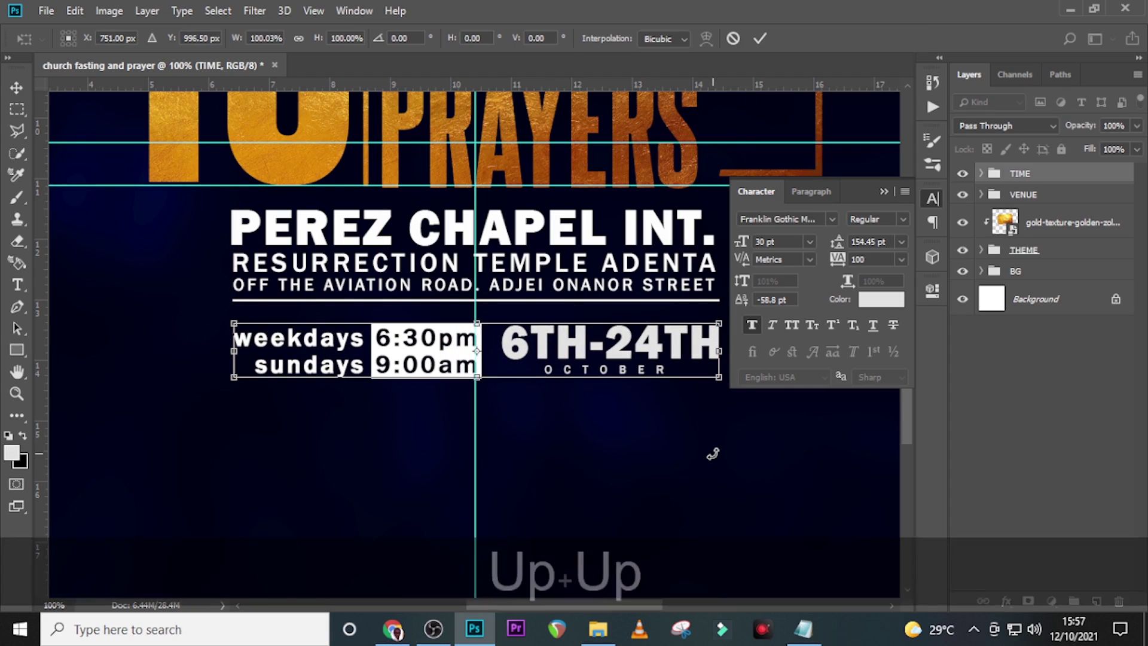
key("Return")
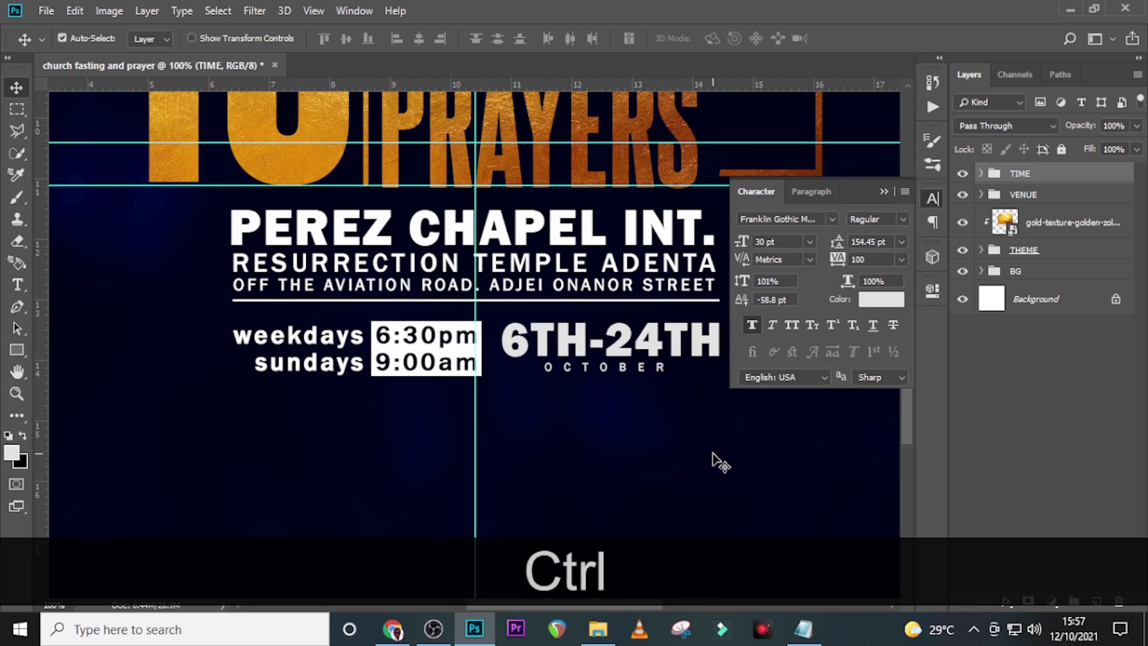
- Hide the guides and nudge the TIME group slightly up towards the venue's divider line
key("ctrl+h")
key("ctrl+0")
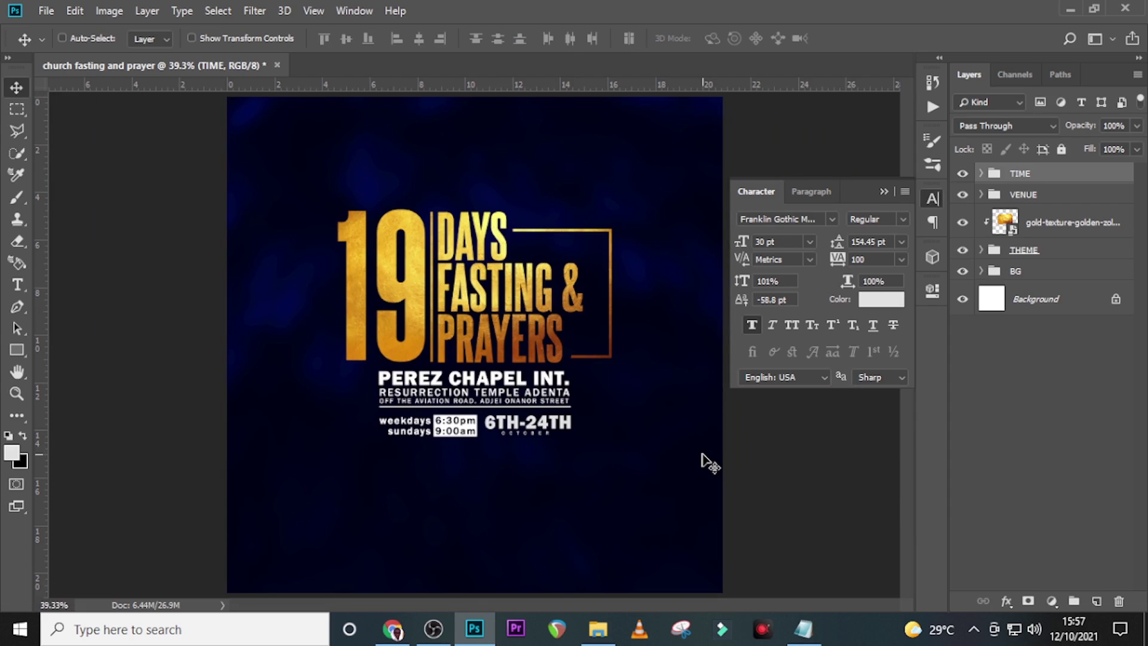
key("Up")
key("Up")
key("Up")
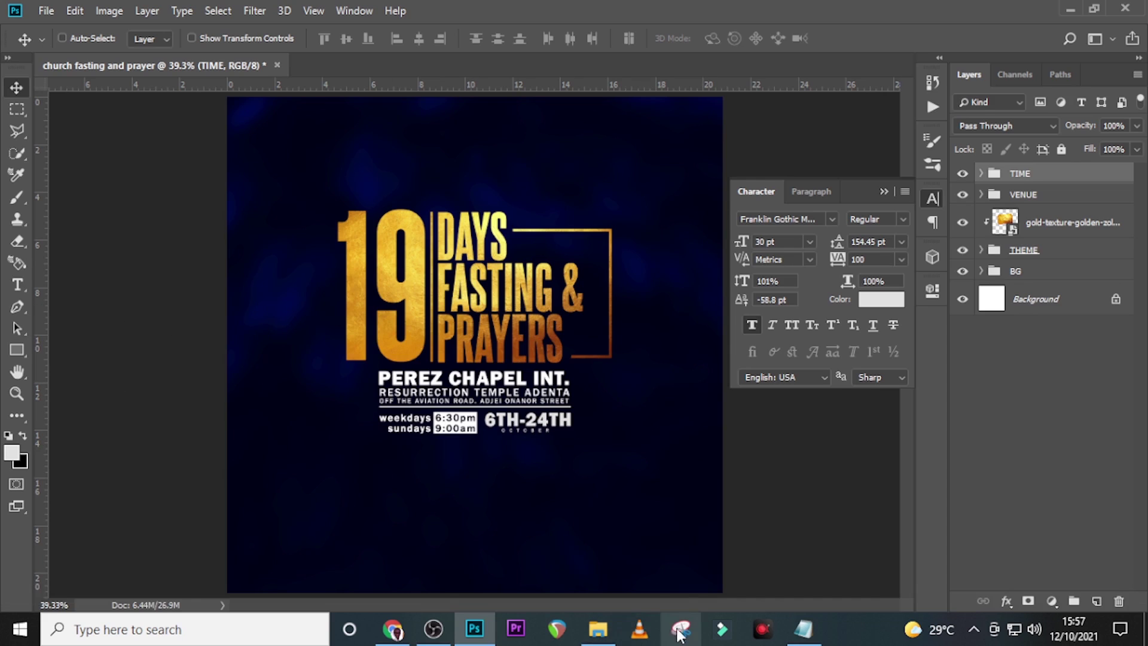
- Add the text "Kingdom Temple Int." above the gold title, copying the wording from the Notepad notes
key("t")
left_click(449, 142)
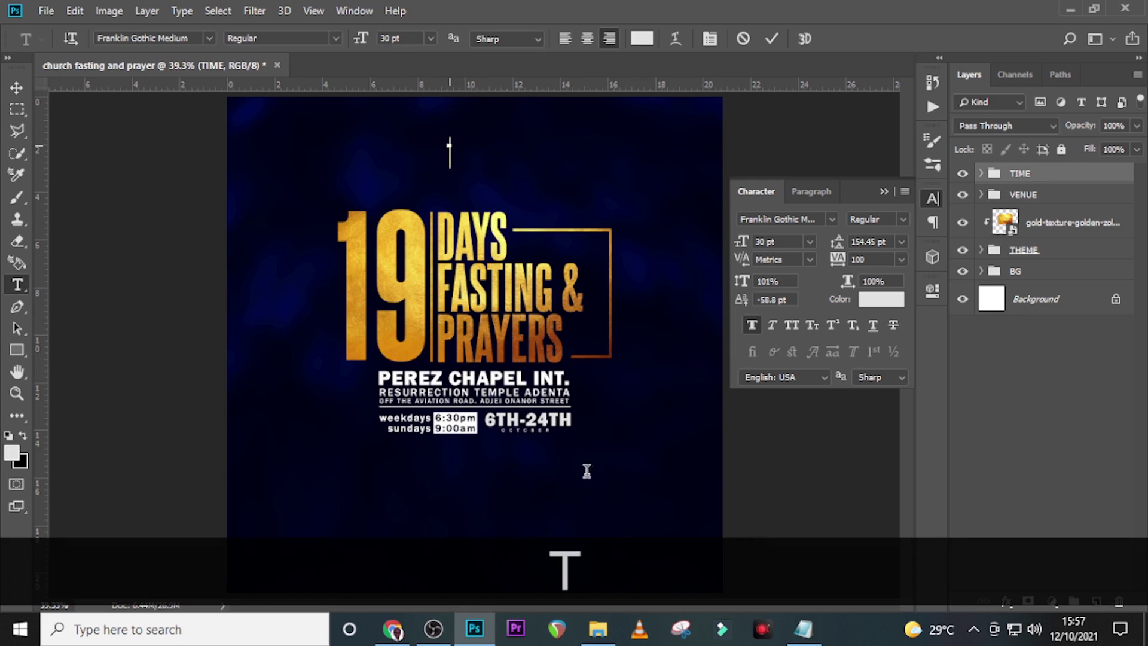
left_click(803, 628)
left_click(621, 405)
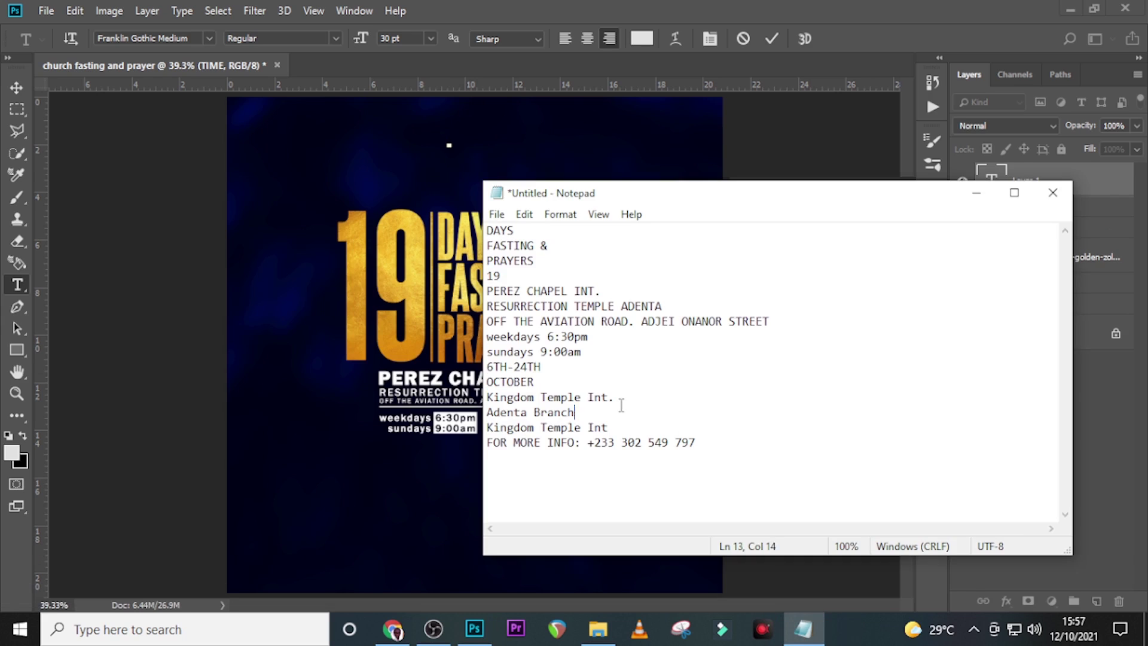
left_click(626, 396)
left_click_drag(626, 396, 475, 400)
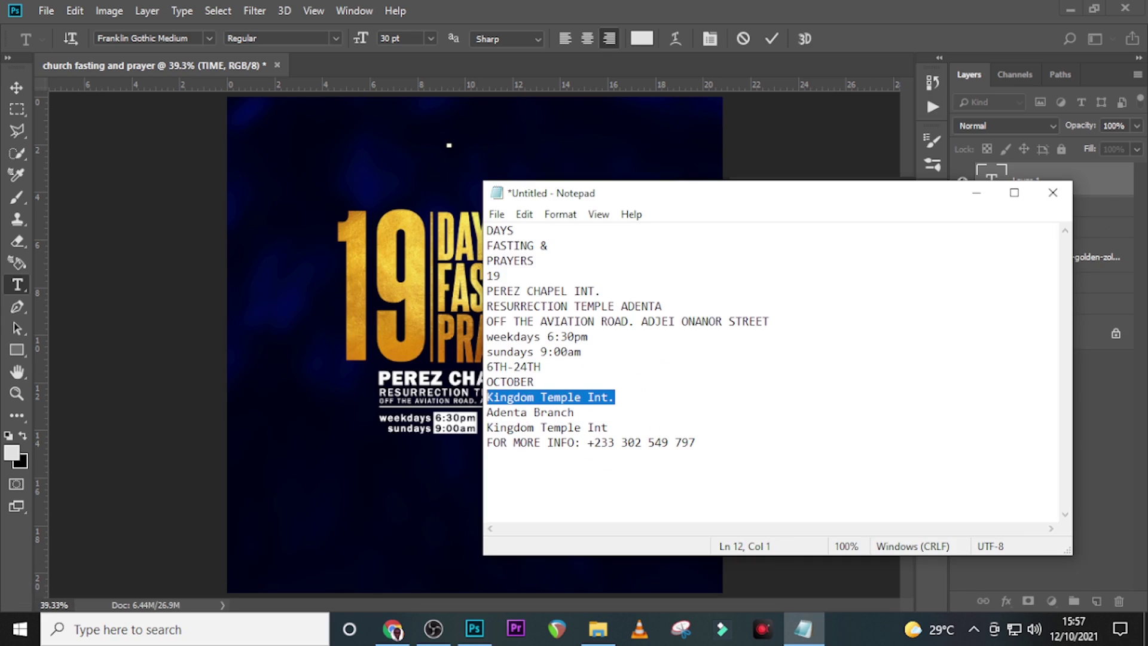
key("ctrl+c")
left_click(514, 6)
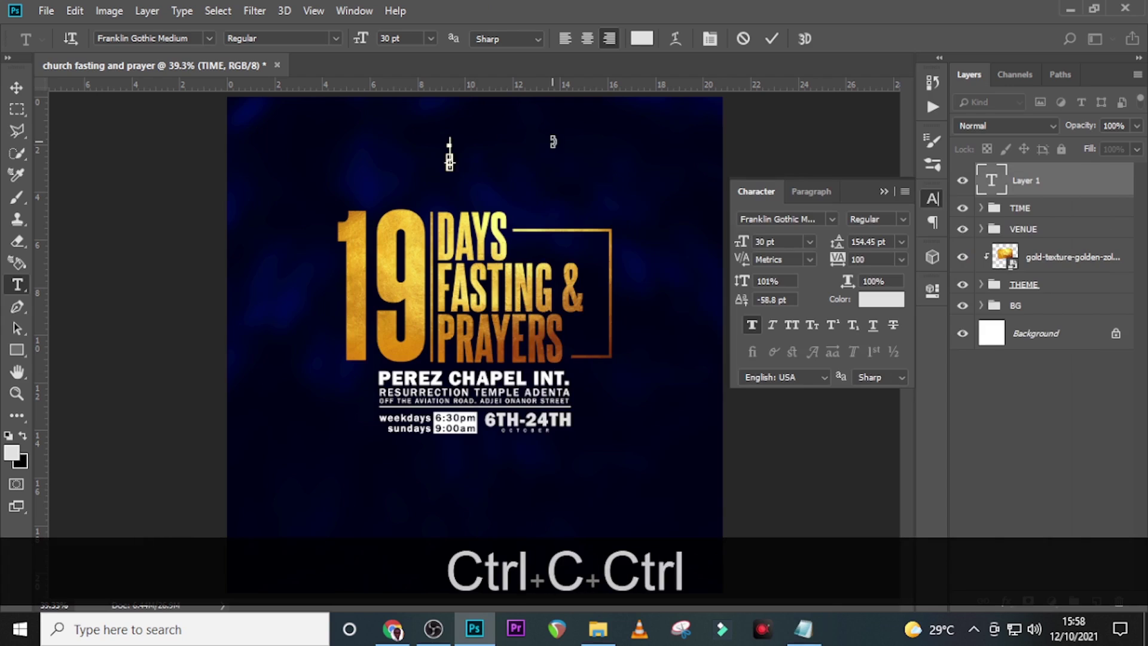
key("ctrl+v")
left_click(1027, 189)
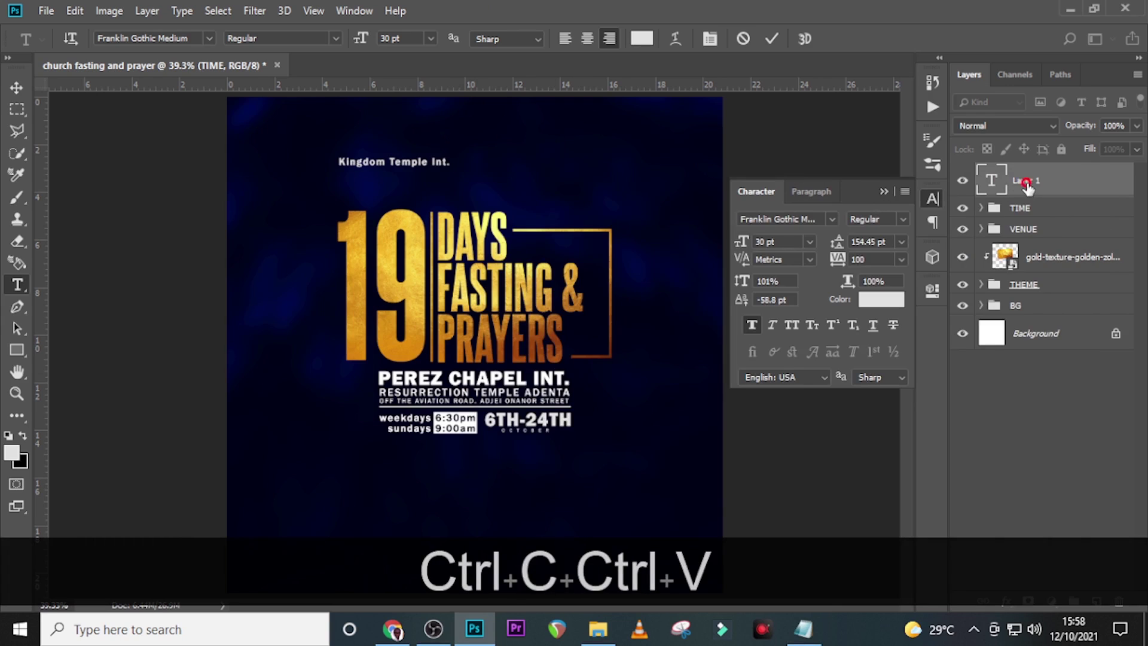
- Left-align the "Kingdom Temple Int." text and set its font to Cambria at 32 pt
left_click(807, 191)
left_click(754, 222)
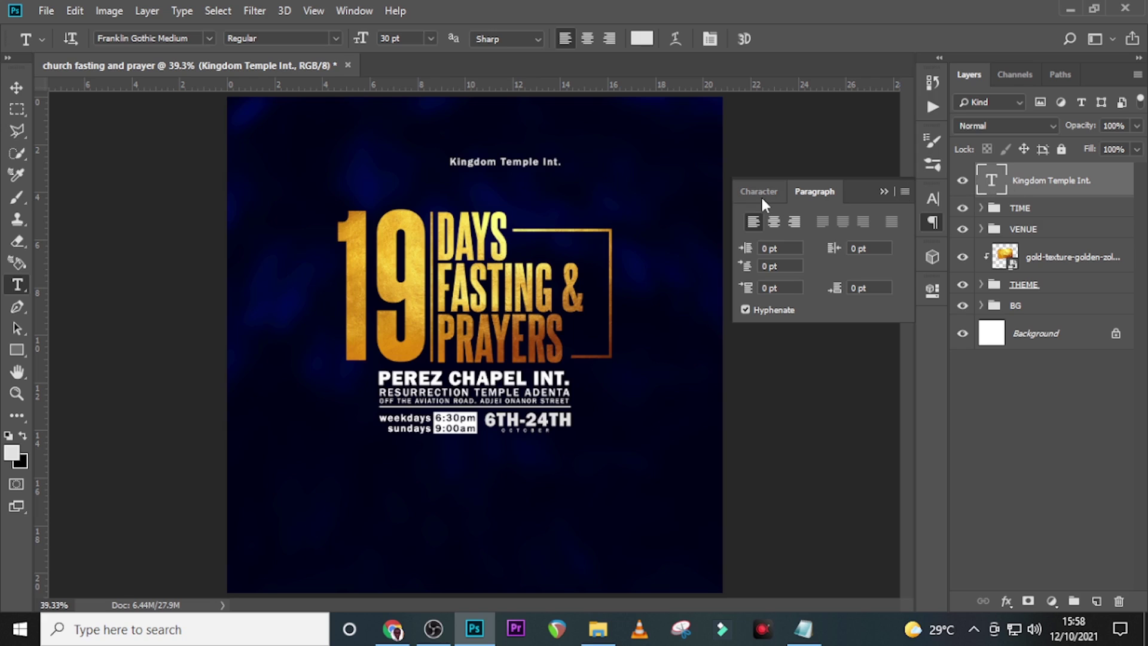
left_click(759, 192)
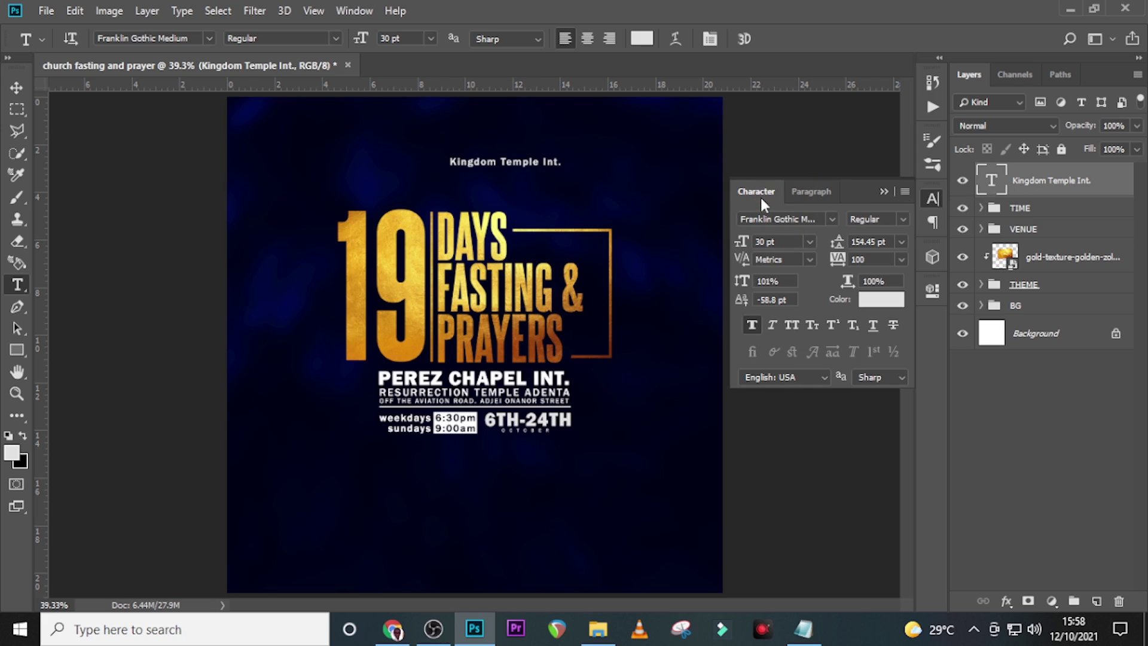
left_click(832, 216)
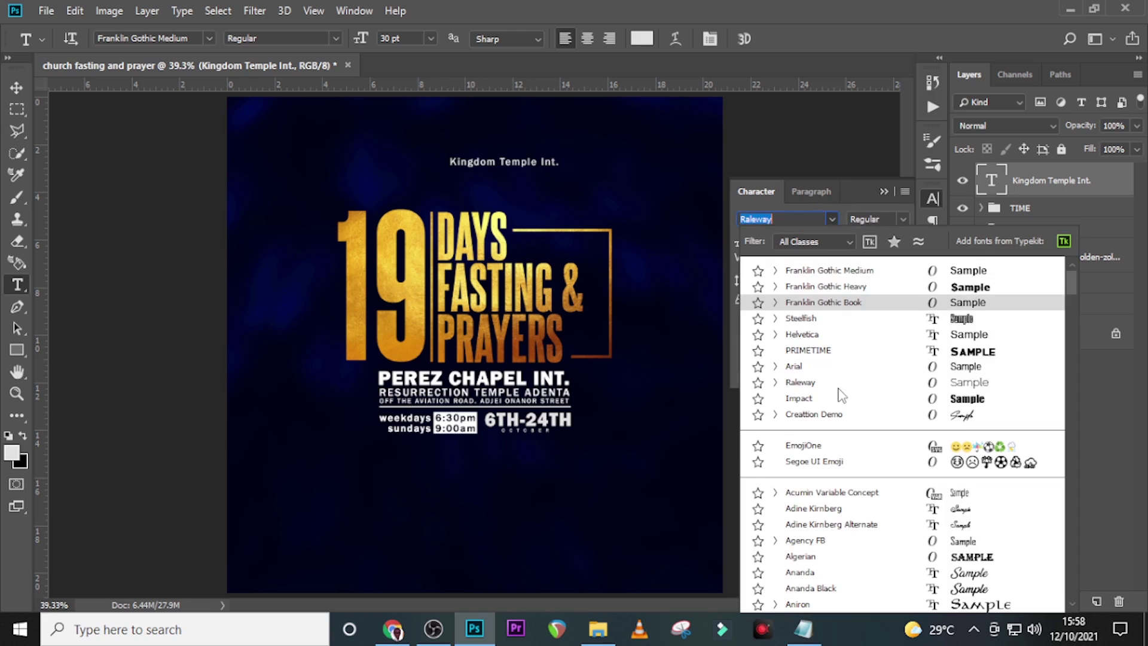
scroll(840, 395, "down", 3)
scroll(839, 395, "down", 10)
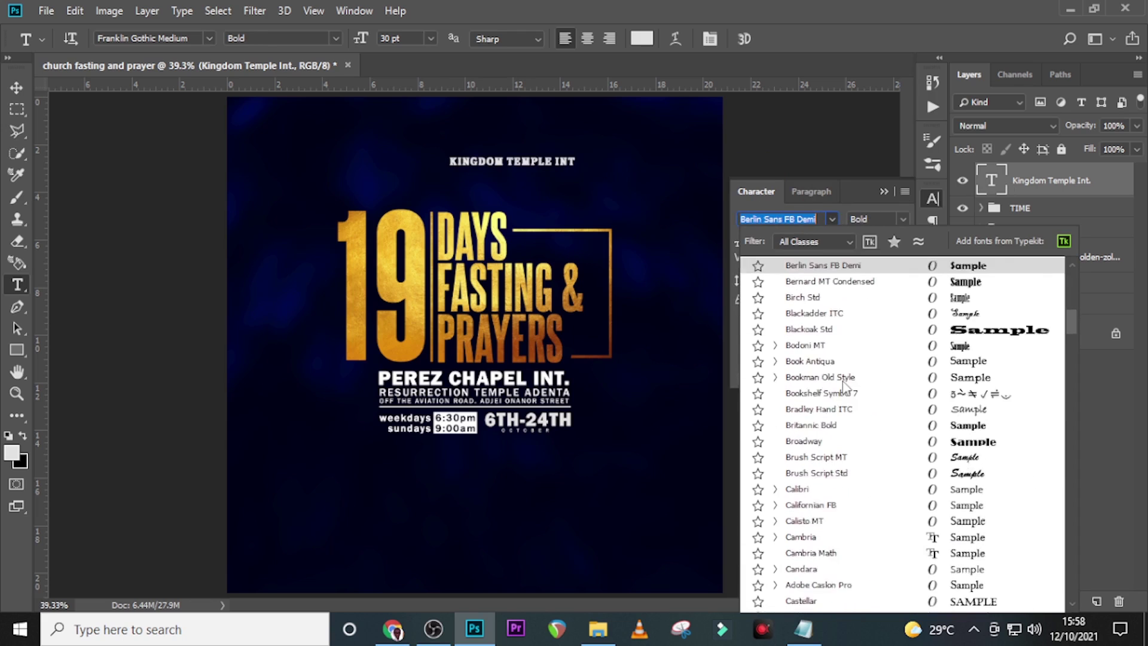
left_click(801, 471)
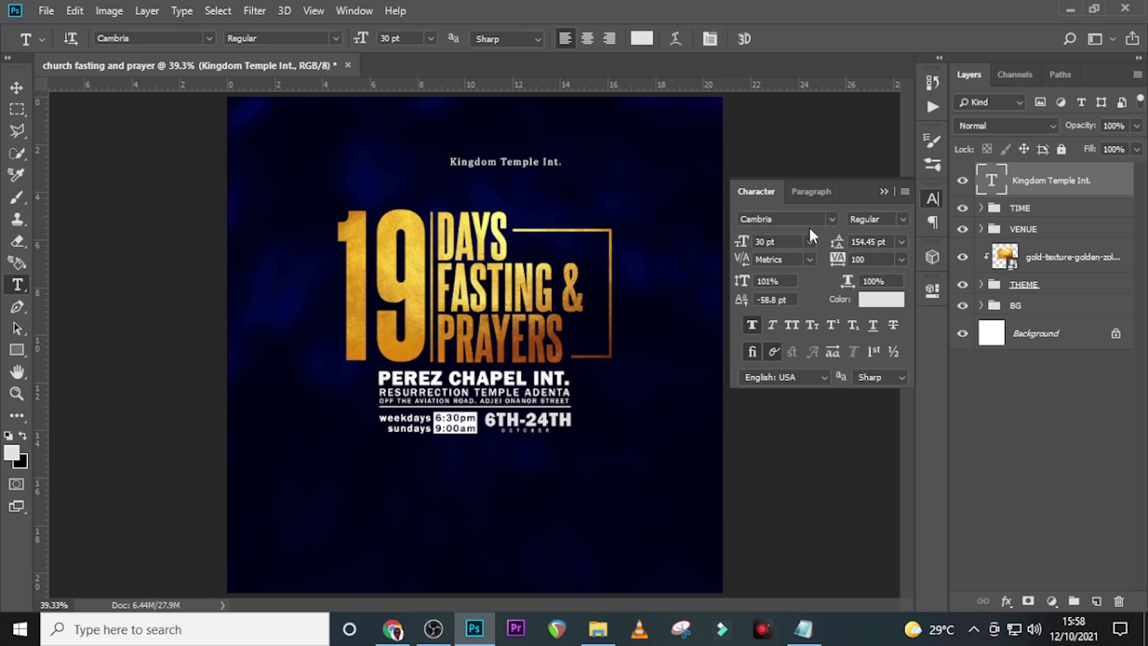
type("32")
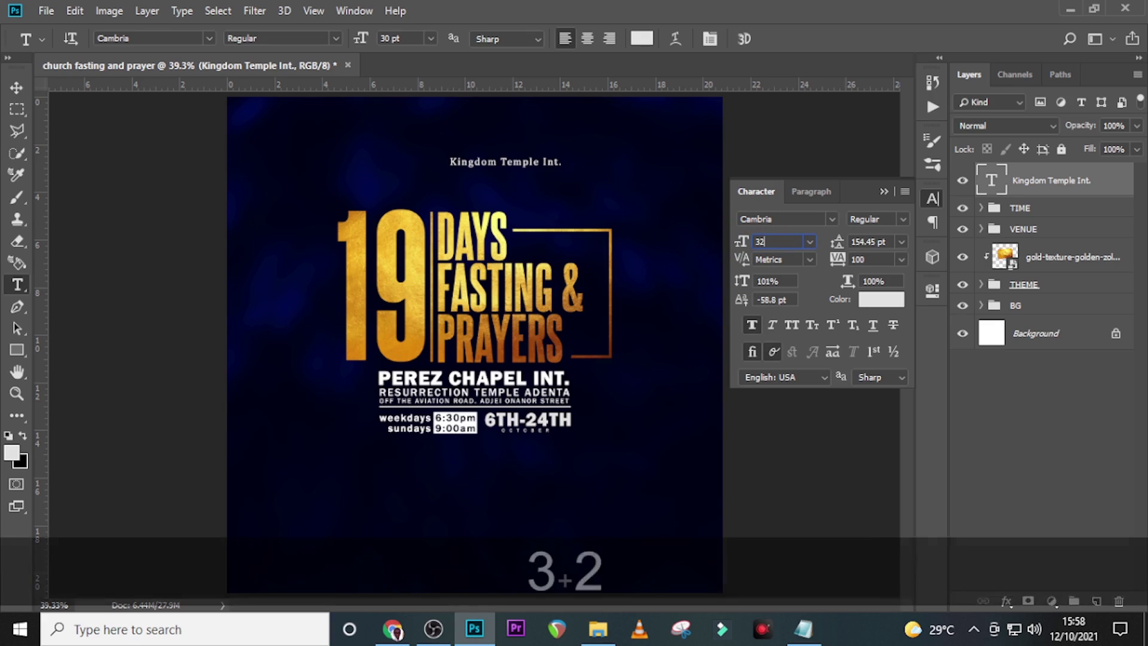
key("Return")
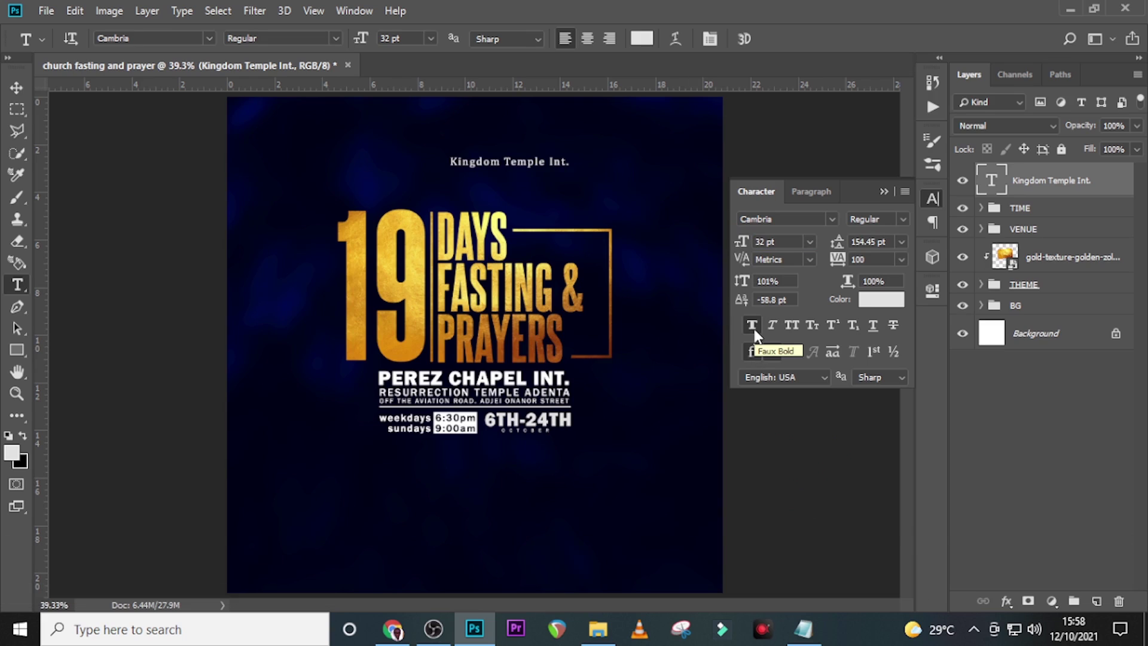
- Show the guides, duplicate the "Kingdom Temple Int." text and move the copy down directly beneath the original
left_click(1065, 186)
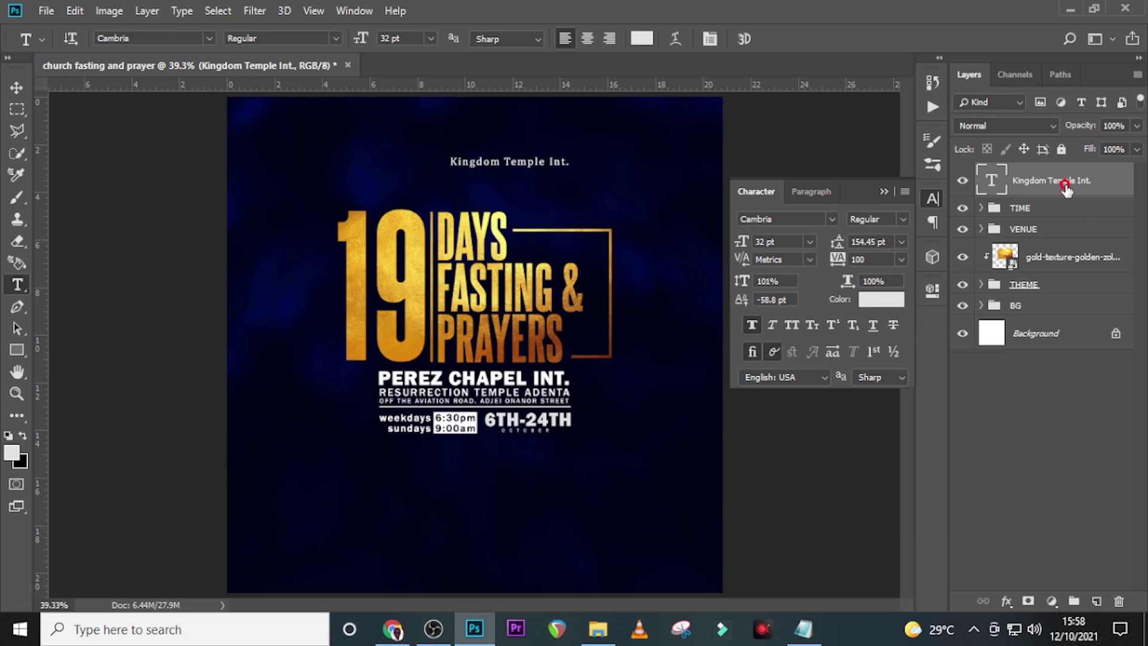
key("ctrl+h")
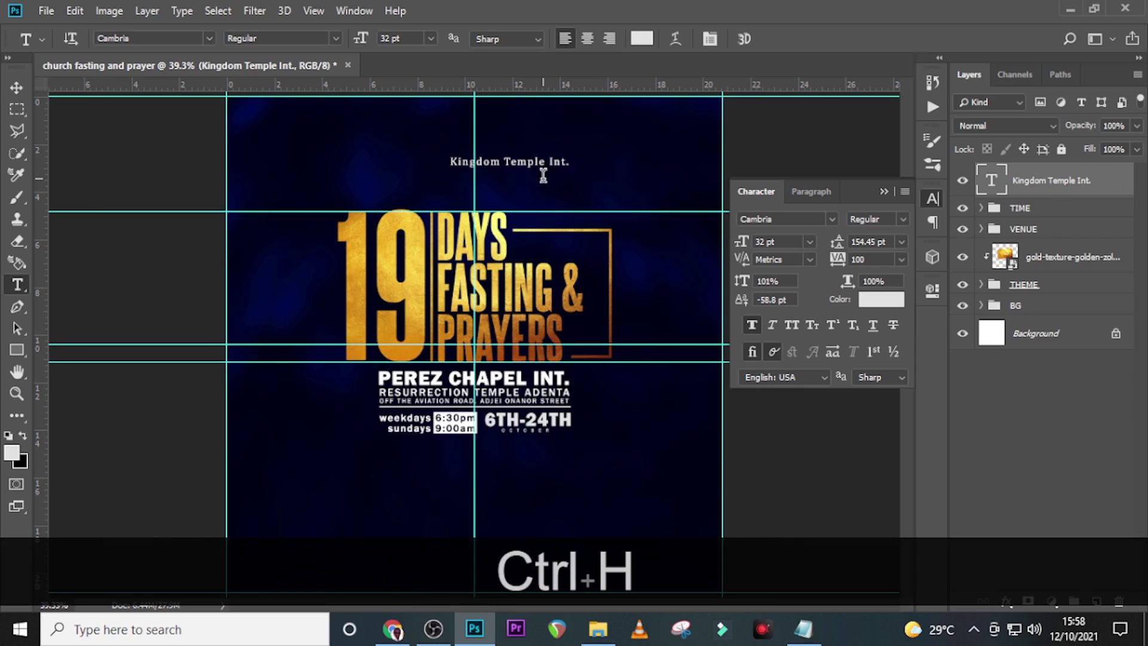
key("v")
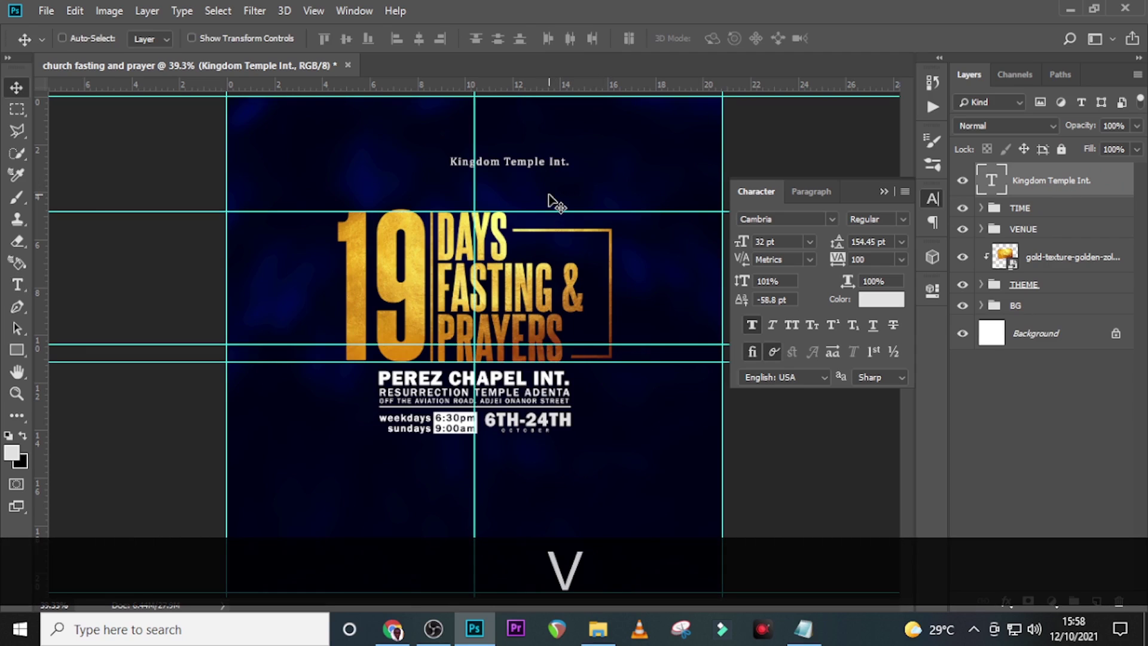
key("ctrl+j")
key("shift+Down")
key("shift+Down")
key("shift+Down")
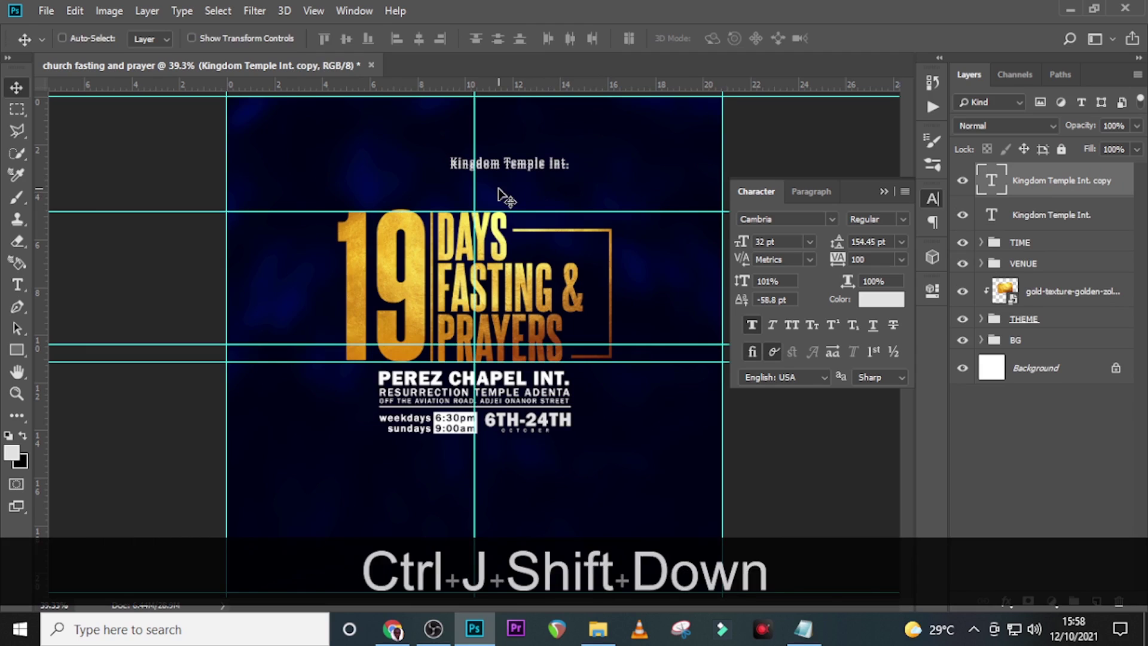
key("Down")
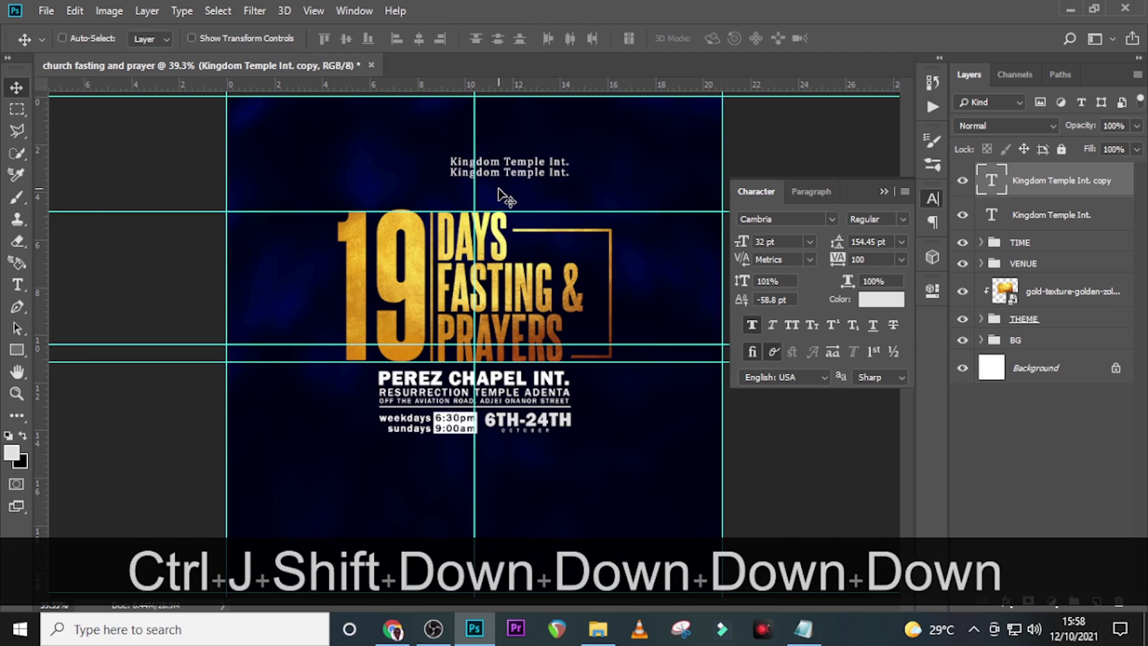
- Replace the duplicated line's wording with "Adenta Branch", copied from the Notepad notes
left_click(816, 641)
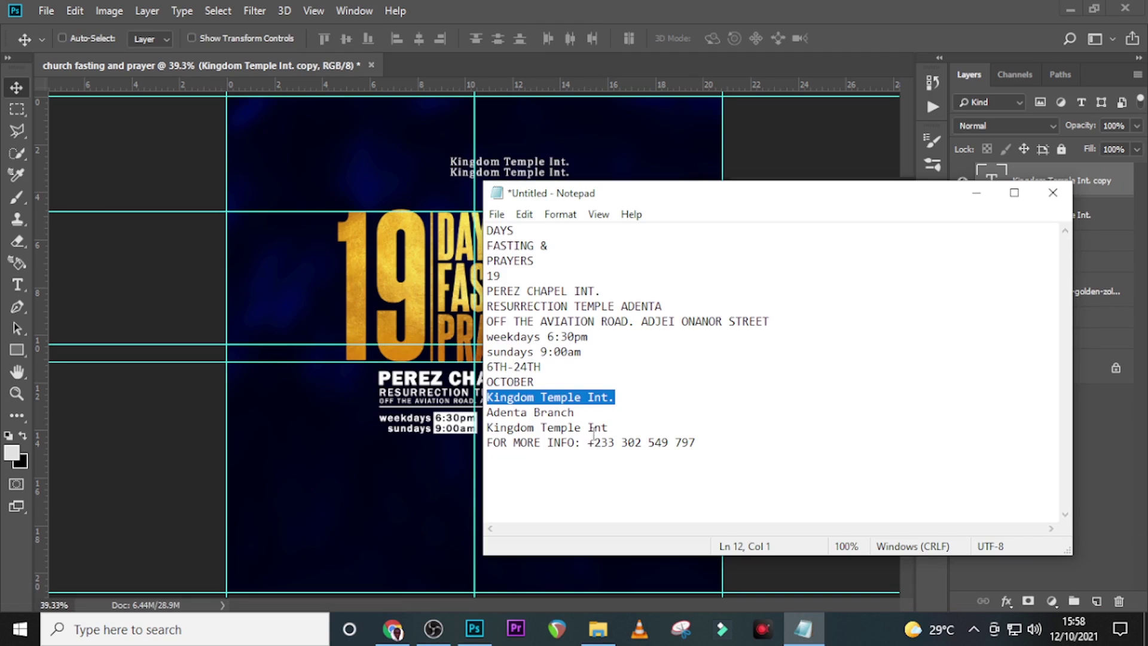
left_click_drag(587, 426, 464, 418)
left_click(533, 419)
left_click_drag(595, 412, 485, 412)
key("ctrl+c")
left_click(688, 5)
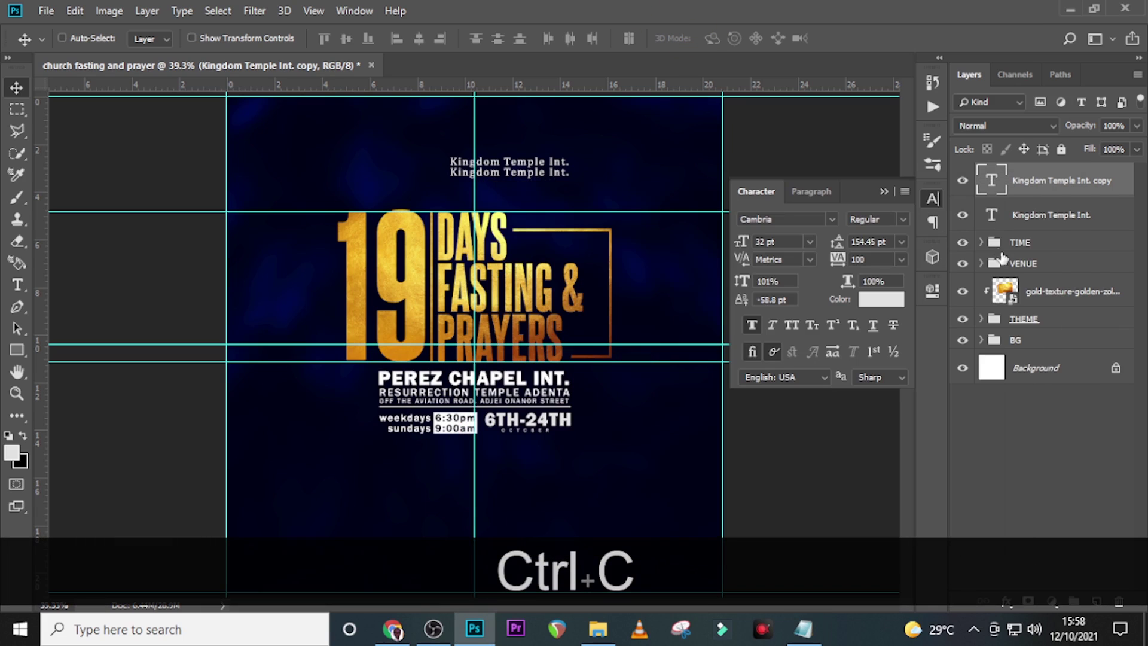
double_click(989, 180)
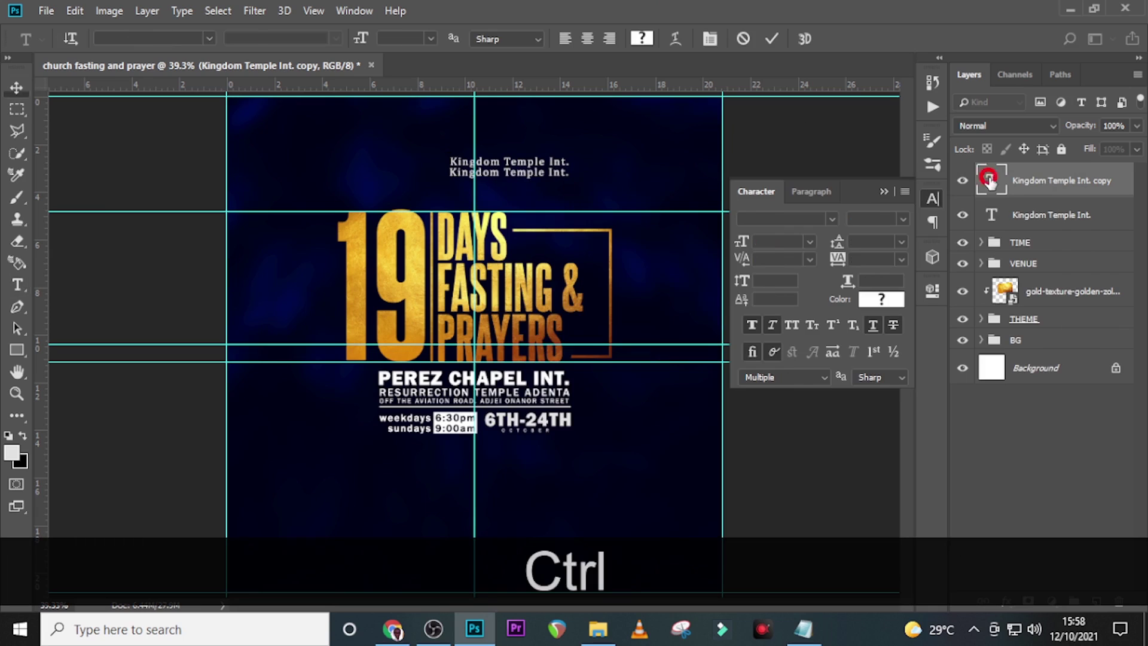
key("ctrl+v")
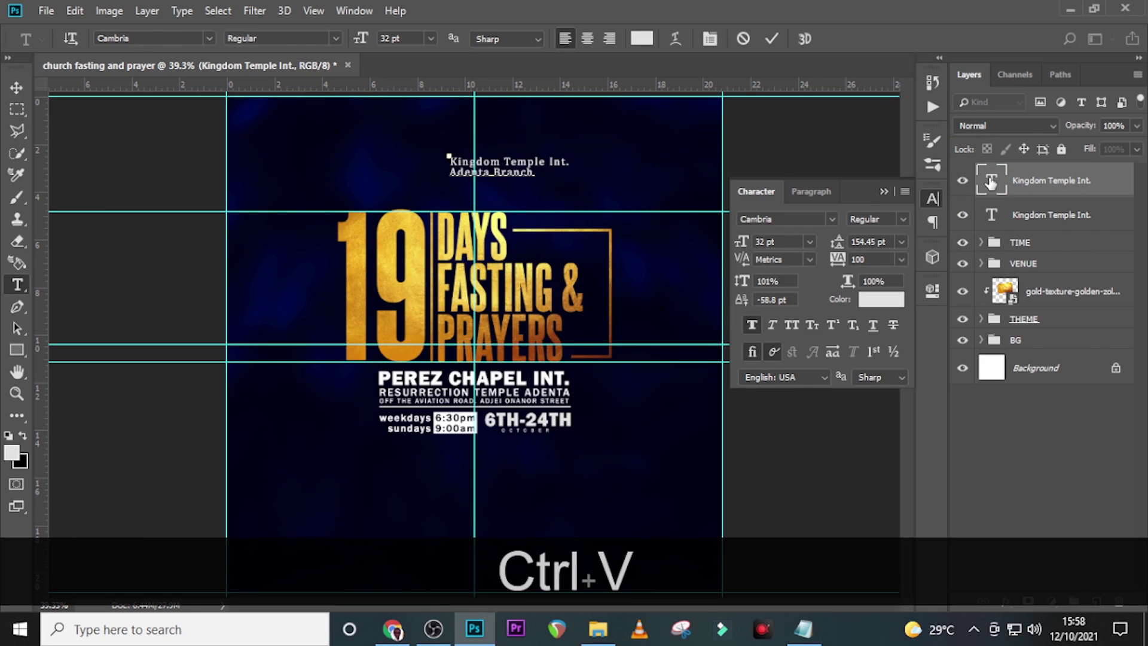
left_click(991, 182)
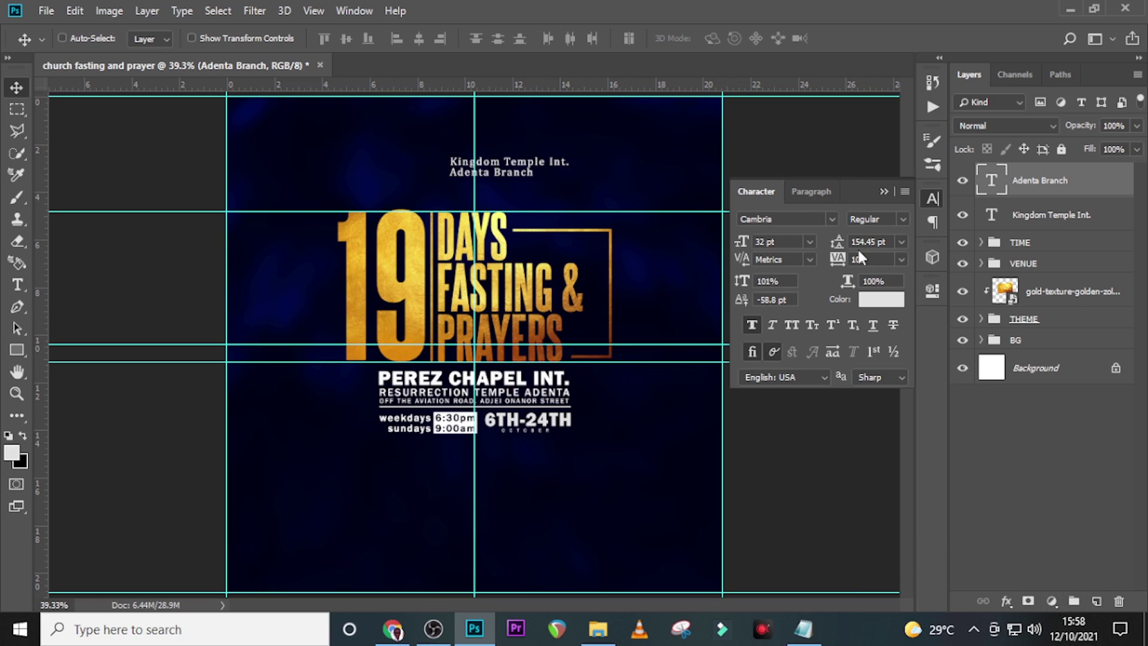
- Set the tracking of the "Kingdom Temple Int." text to 0
left_click(1029, 217)
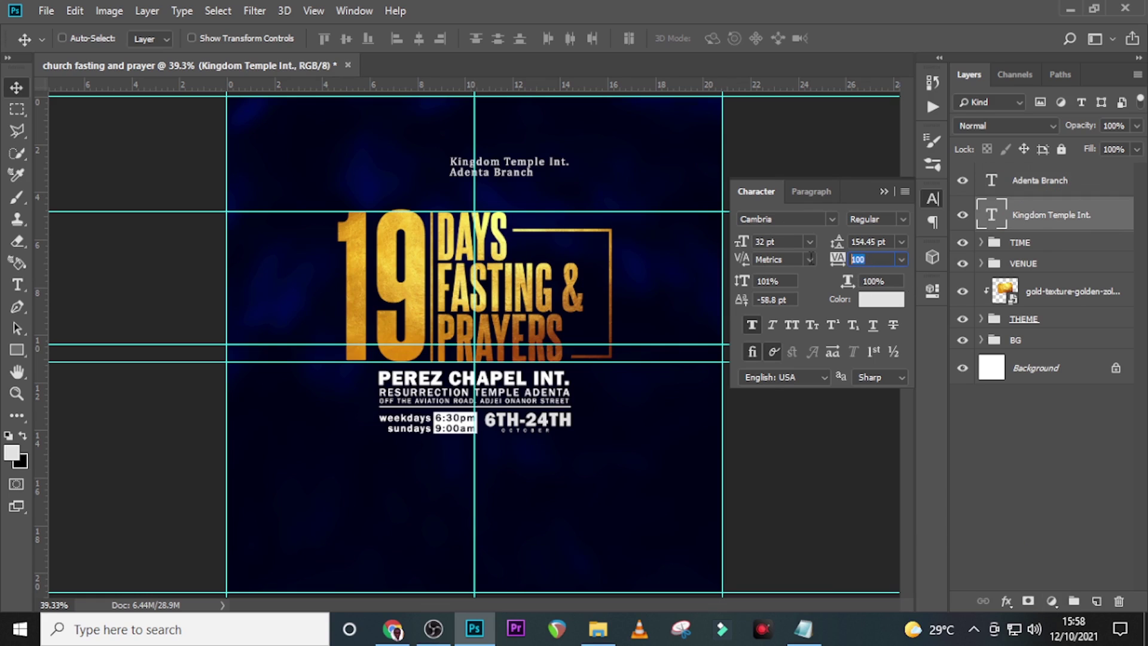
type("0")
key("Return")
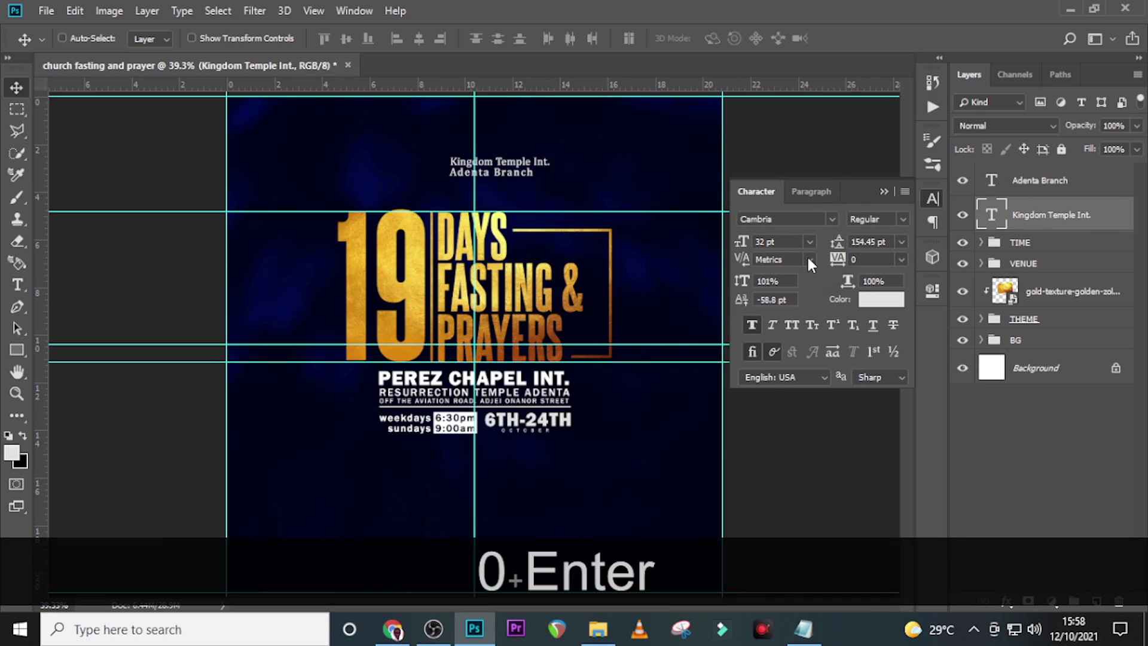
- Set the "Adenta Branch" text's tracking to 260, nudge it down slightly and turn off its faux bold
left_click(1022, 183)
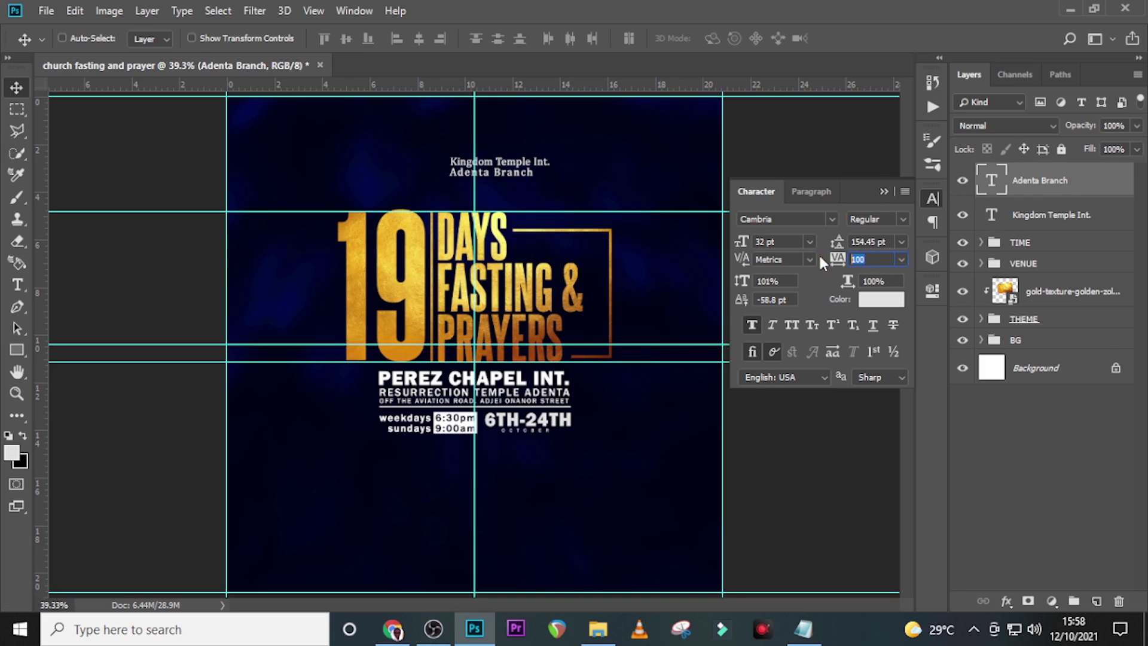
type("260")
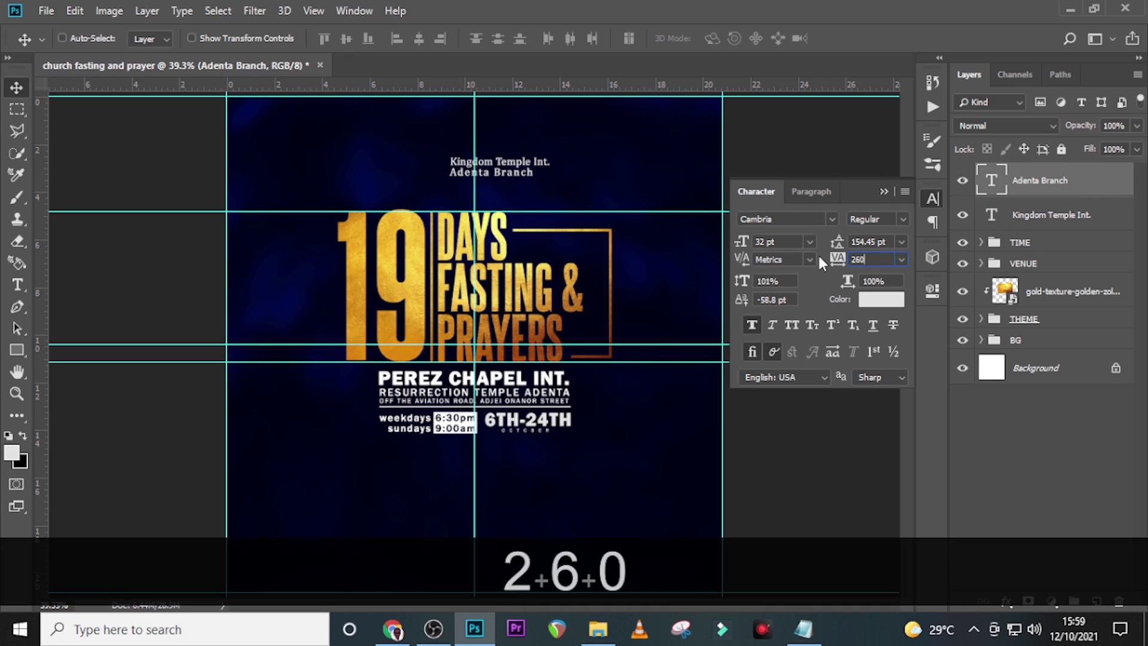
key("Return")
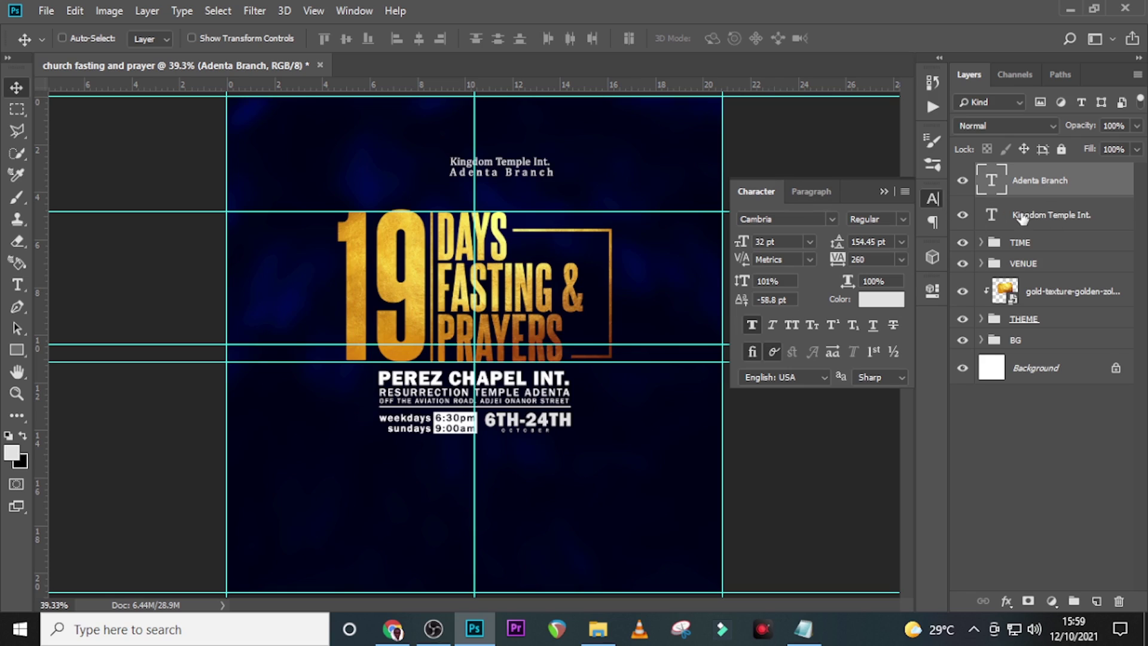
key("Down")
left_click(753, 325)
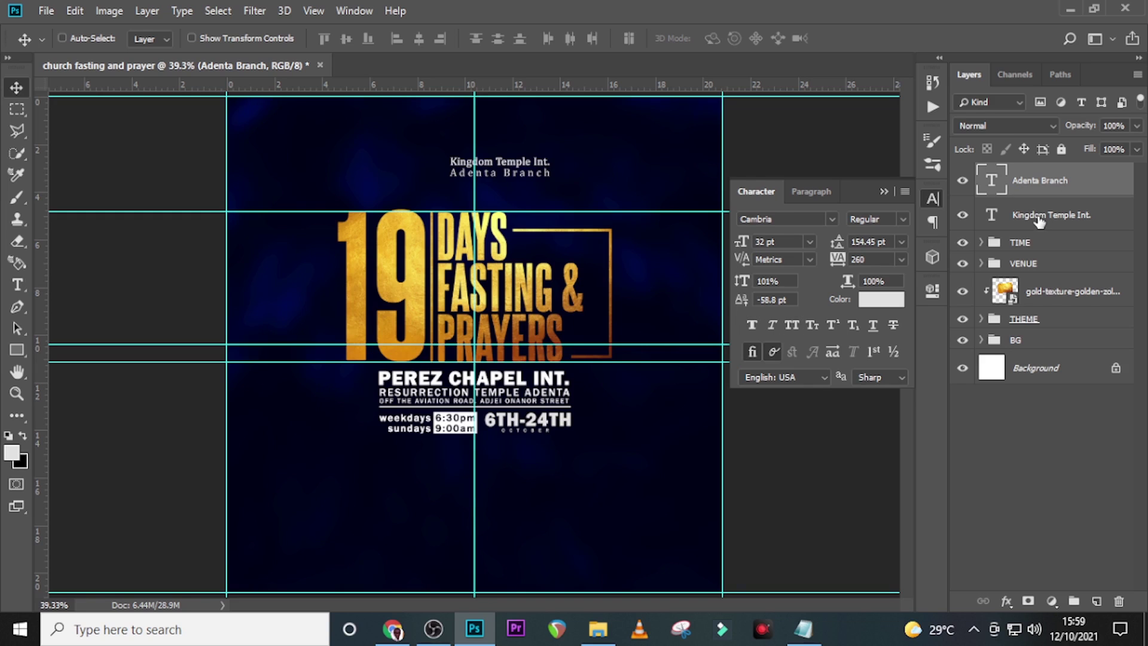
- Place "white logo.png" from the project's "done" folder into the flyer and scale it down to a small emblem
left_click(599, 628)
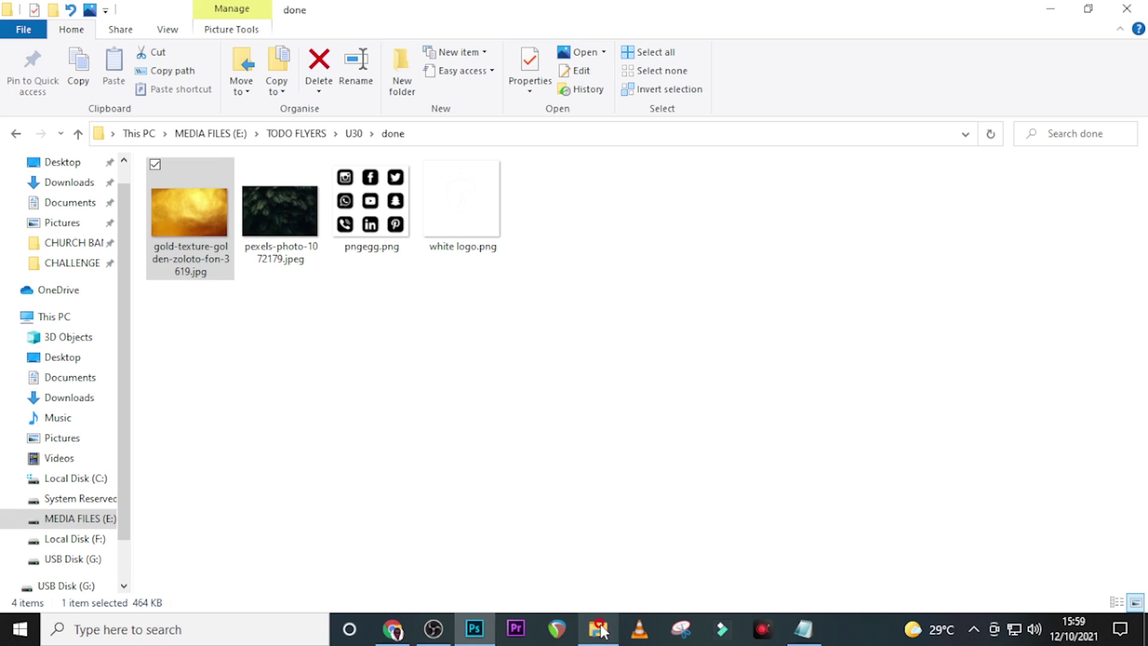
left_click_drag(435, 203, 456, 352)
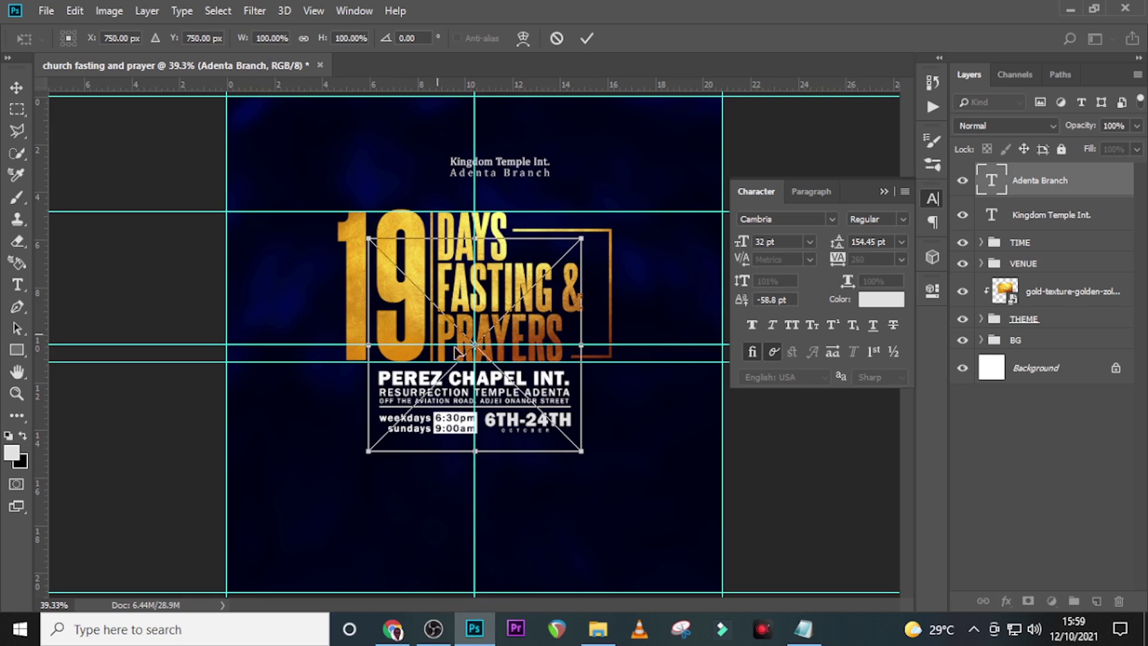
left_click_drag(555, 388, 449, 308)
key("Return")
- Move the white logo up beside the start of the church name and nudge it level with the two text lines
key("v")
left_click_drag(470, 365, 440, 163)
key("Right")
key("Right")
key("Right")
key("Down")
key("Down")
key("Down")
key("Down")
key("Up")
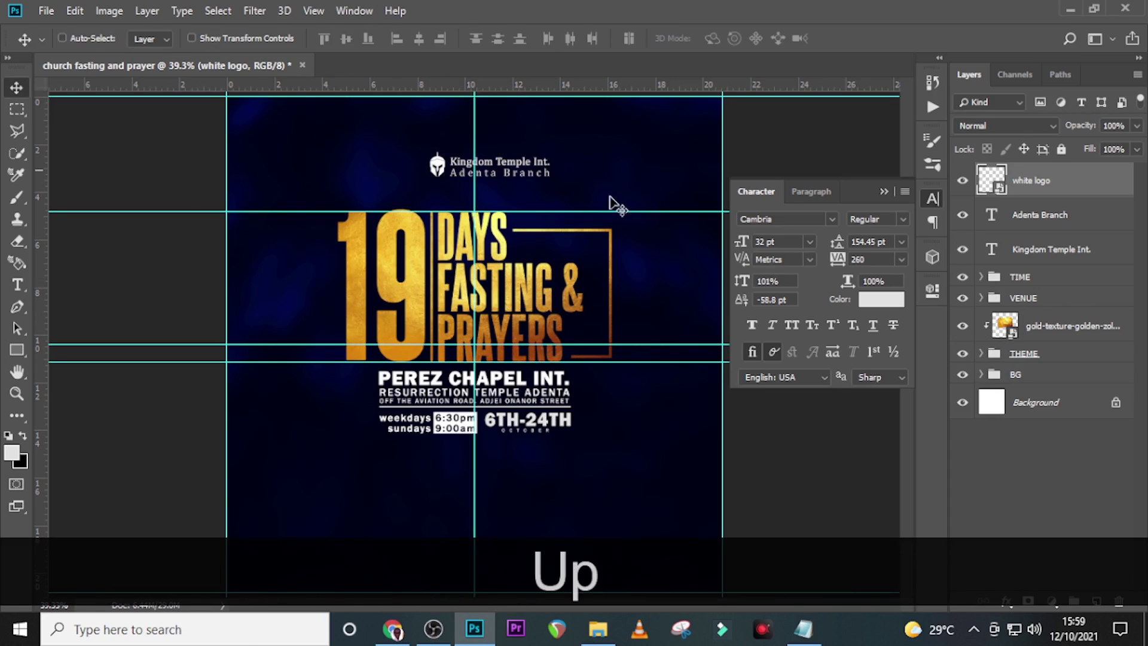
- Group the white logo with the "Adenta Branch" and "Kingdom Temple Int." texts, and name the group "LOGO"
left_click(1052, 214, "ctrl")
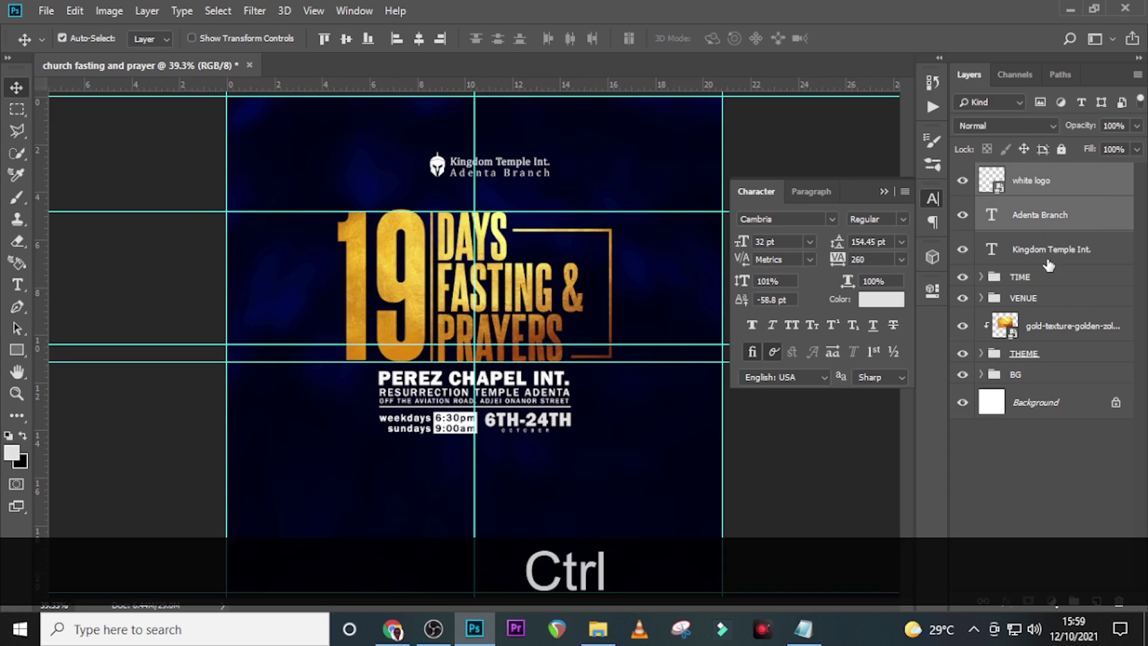
left_click(1050, 254, "ctrl")
key("ctrl+g")
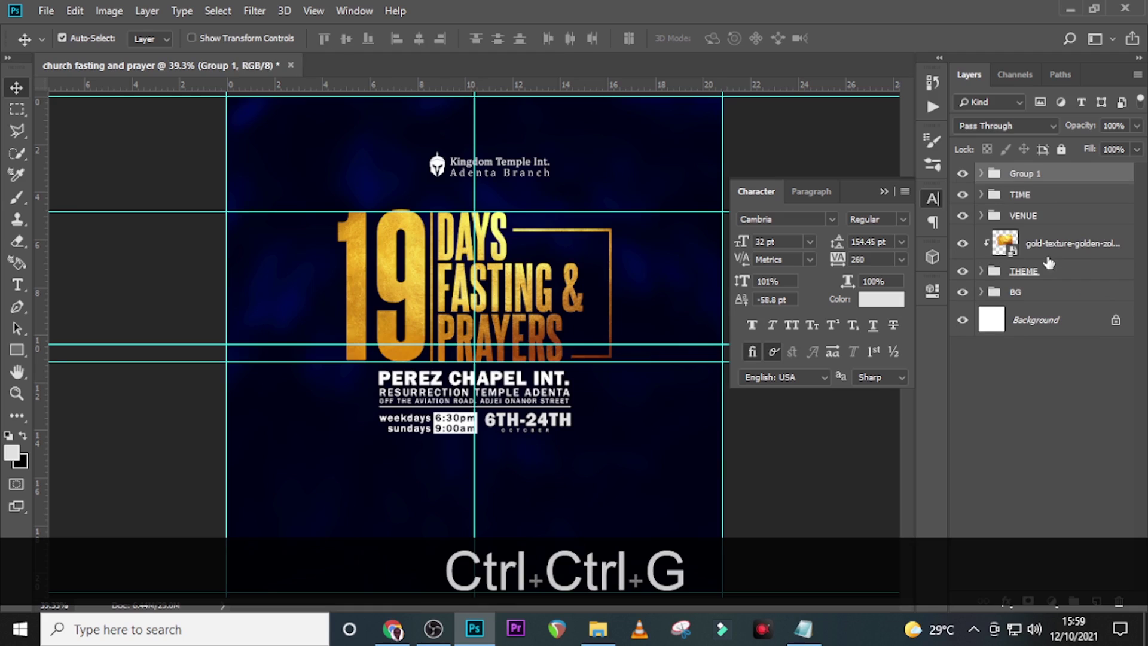
double_click(1021, 172)
type("LOGO")
key("Return")
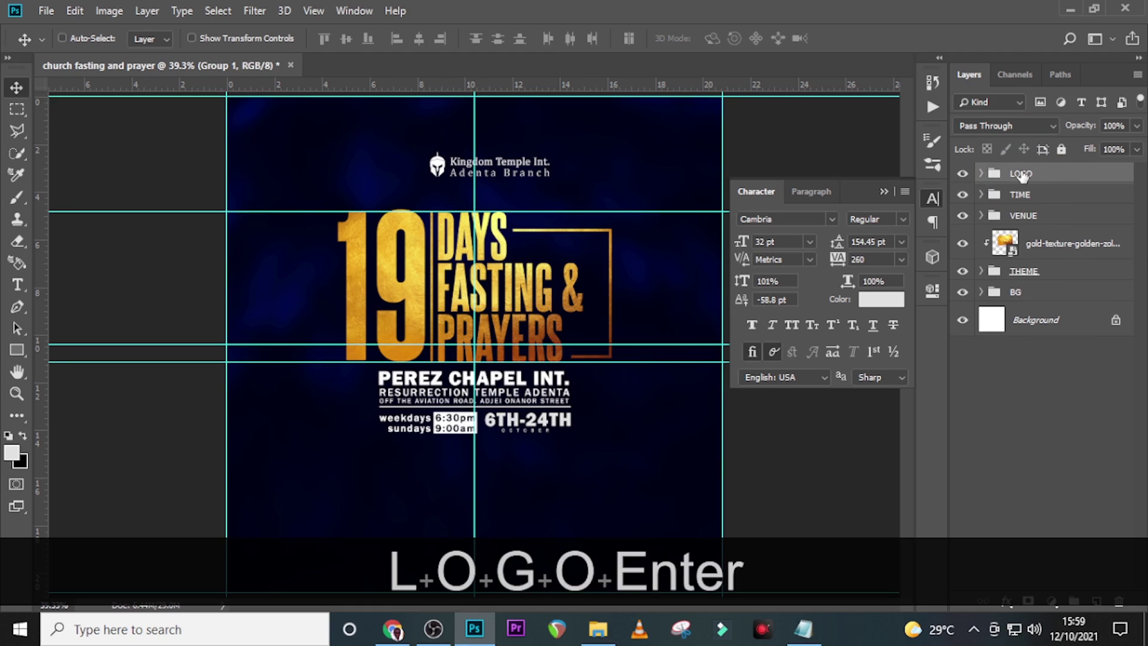
- Move the "LOGO" group left so the church header is centred on the vertical guide
key("ctrl+t")
key("shift+Left")
key("shift+Left")
key("shift+Left")
key("shift+Left")
key("shift+Left")
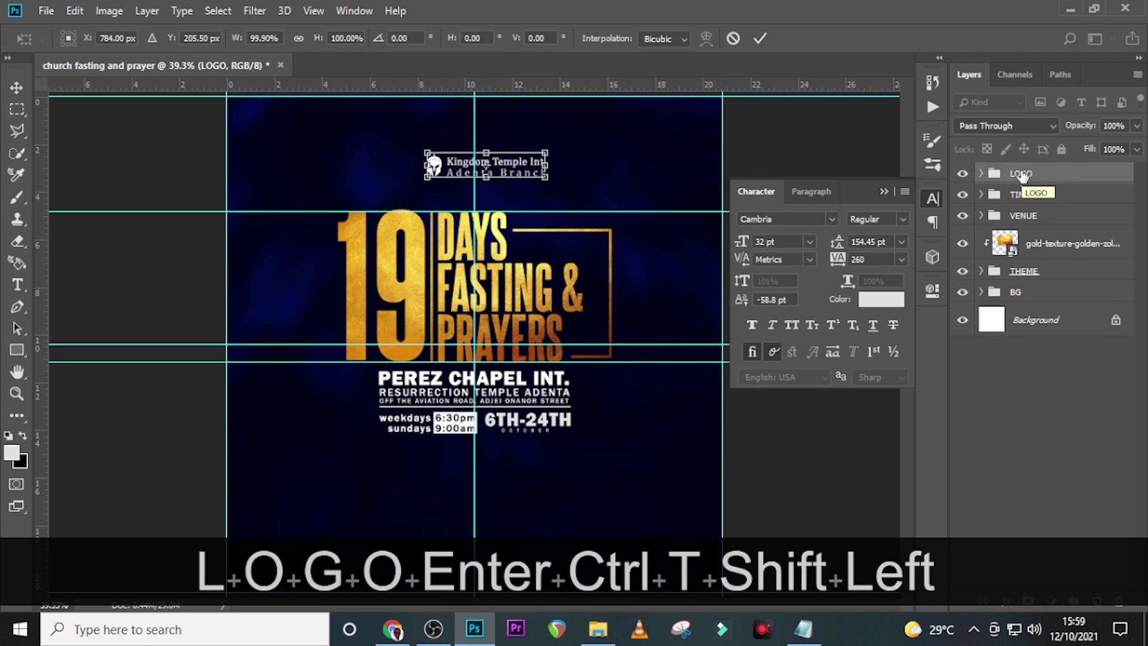
key("Return")
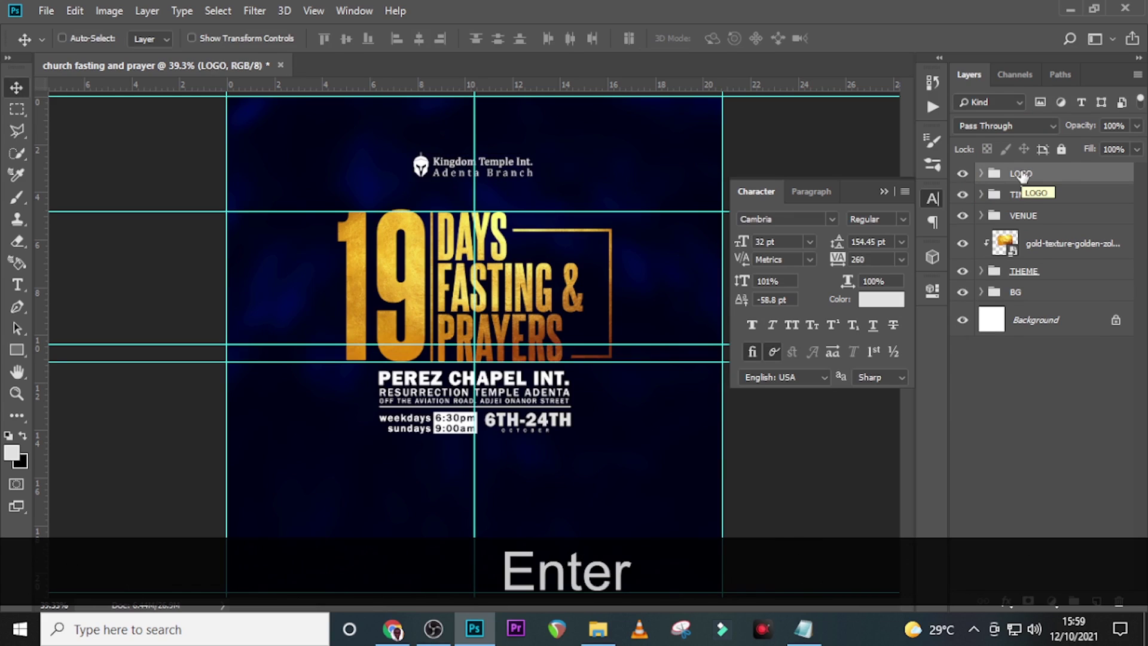
- Nudge the "LOGO" group down so it sits just above the gold title
key("Down")
key("shift+Down")
key("shift+Down")
key("shift+Down")
key("shift+Down")
key("shift+Down")
key("shift+Down")
key("Down")
key("Down")
key("Down")
key("Down")
key("Down")
key("Down")
key("Down")
key("Down")
key("Down")
key("Down")
key("Down")
key("Down")
key("Down")
key("Down")
key("Down")
key("Down")
key("Down")
key("Down")
key("Down")
key("Down")
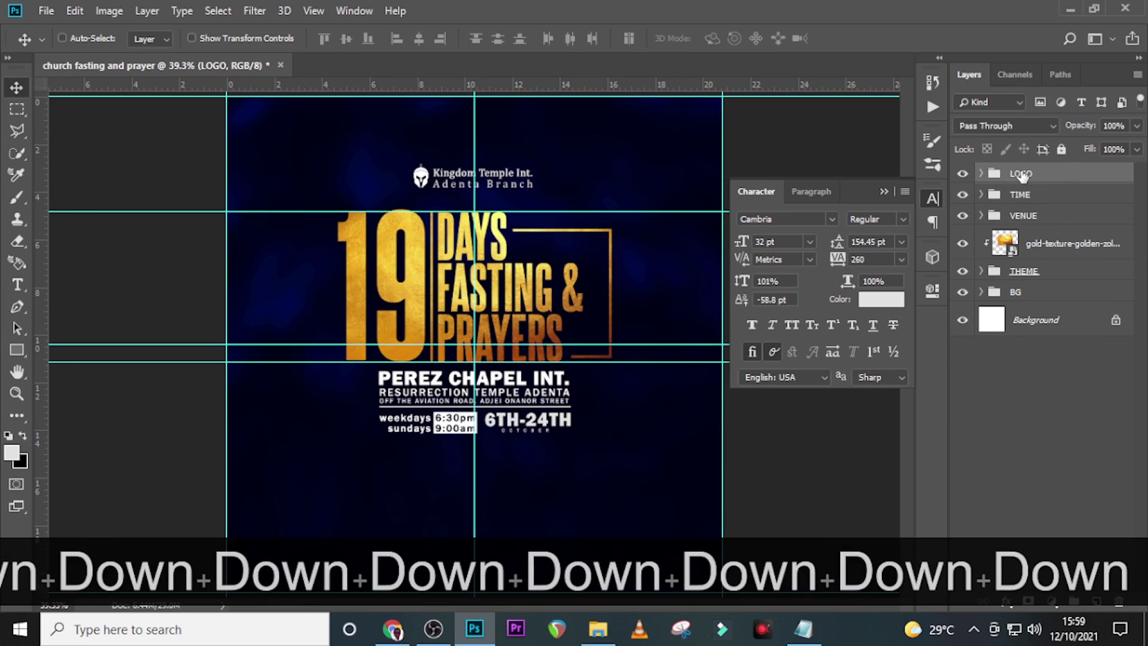
key("Down")
key("Down")
key("Down")
key("Down")
key("Down")
key("Down")
key("Down")
key("Down")
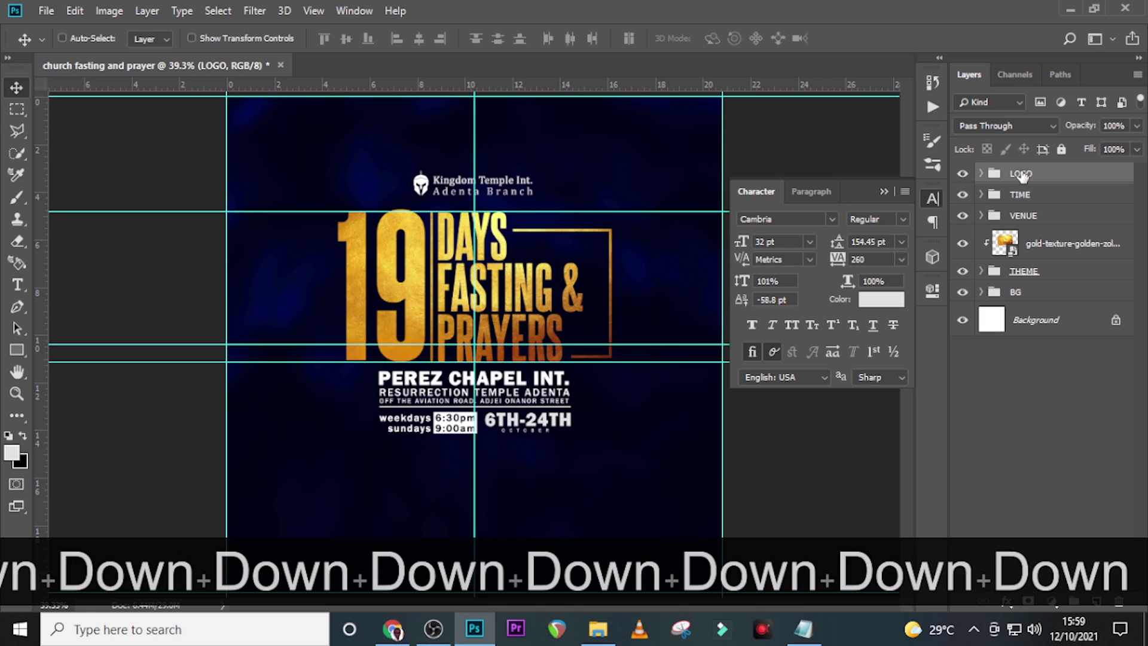
key("Up")
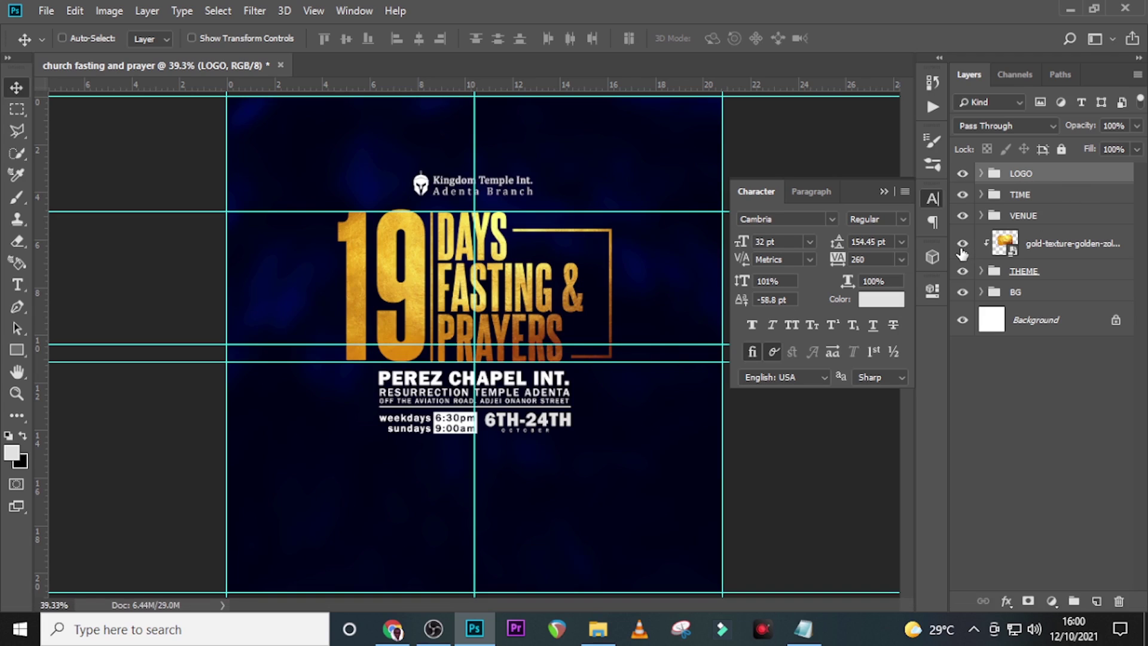
- Add a new text line "Kingdom Temple Int" below the times, copying the wording from the Notepad notes
key("t")
left_click(409, 470)
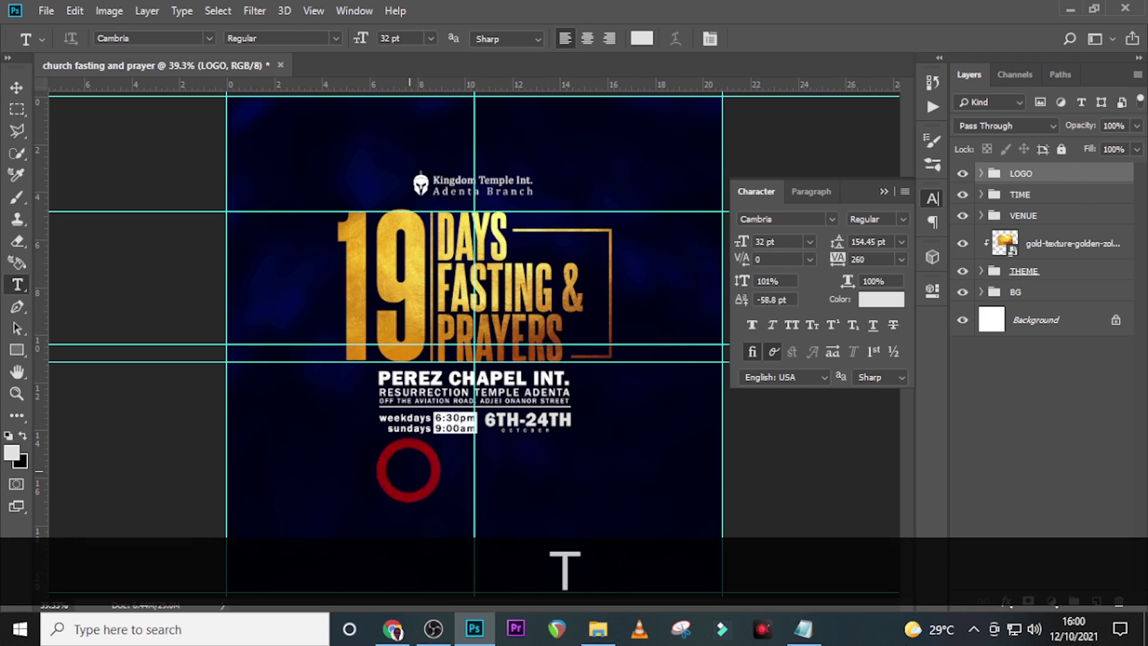
left_click(802, 627)
left_click_drag(610, 427, 486, 428)
key("ctrl+c")
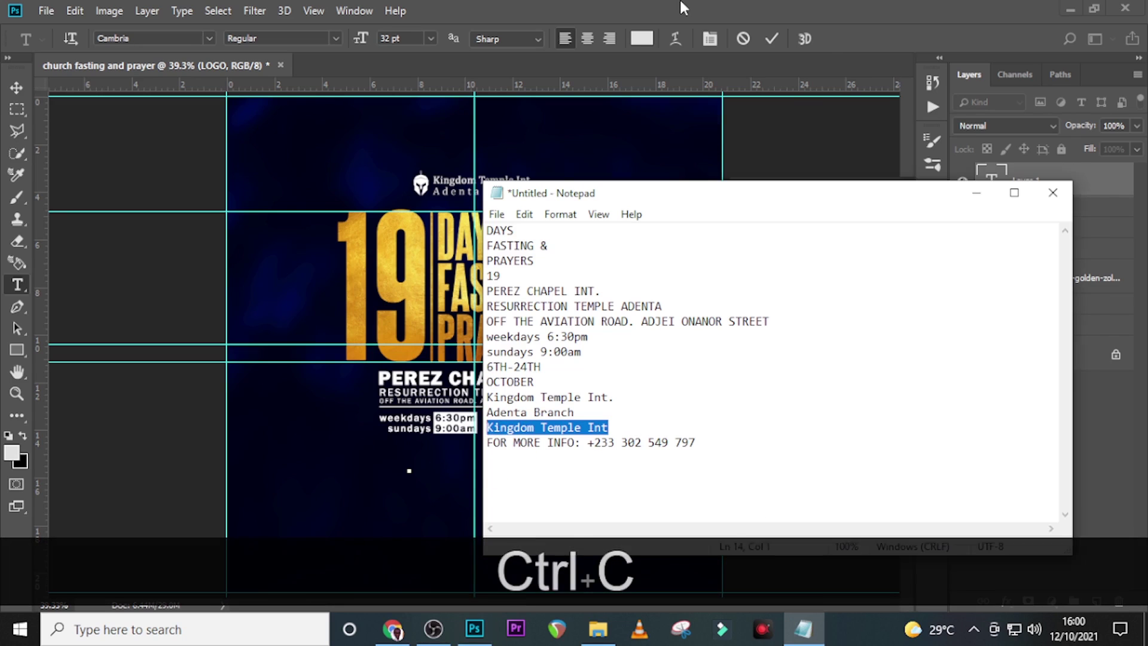
left_click(687, 7)
key("ctrl+v")
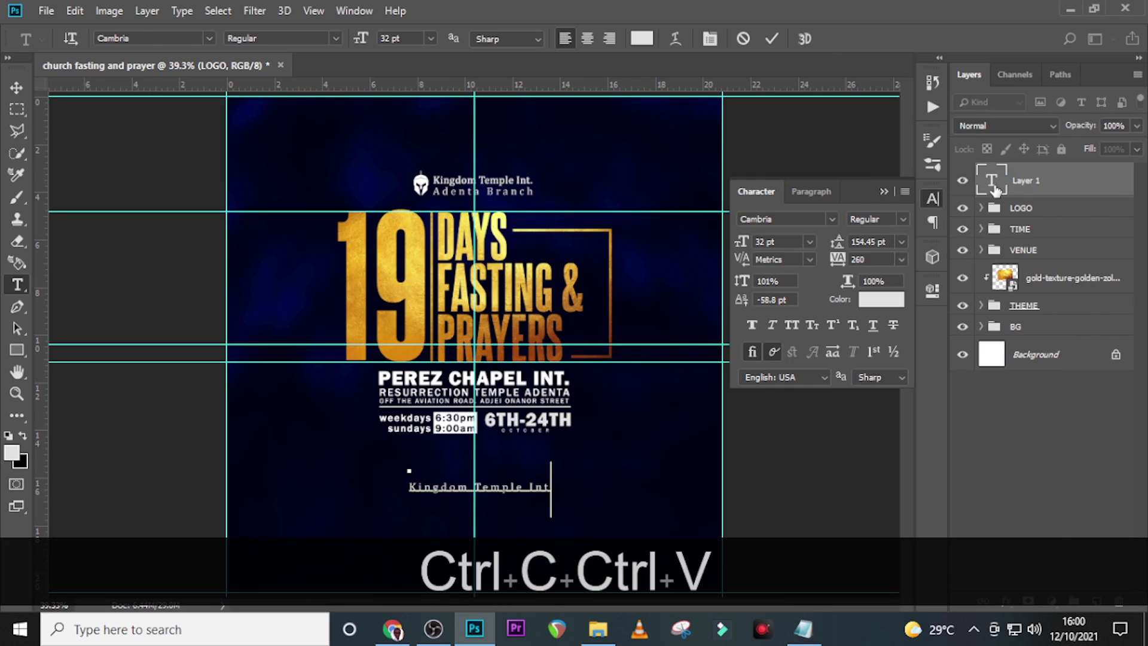
key("ctrl+Return")
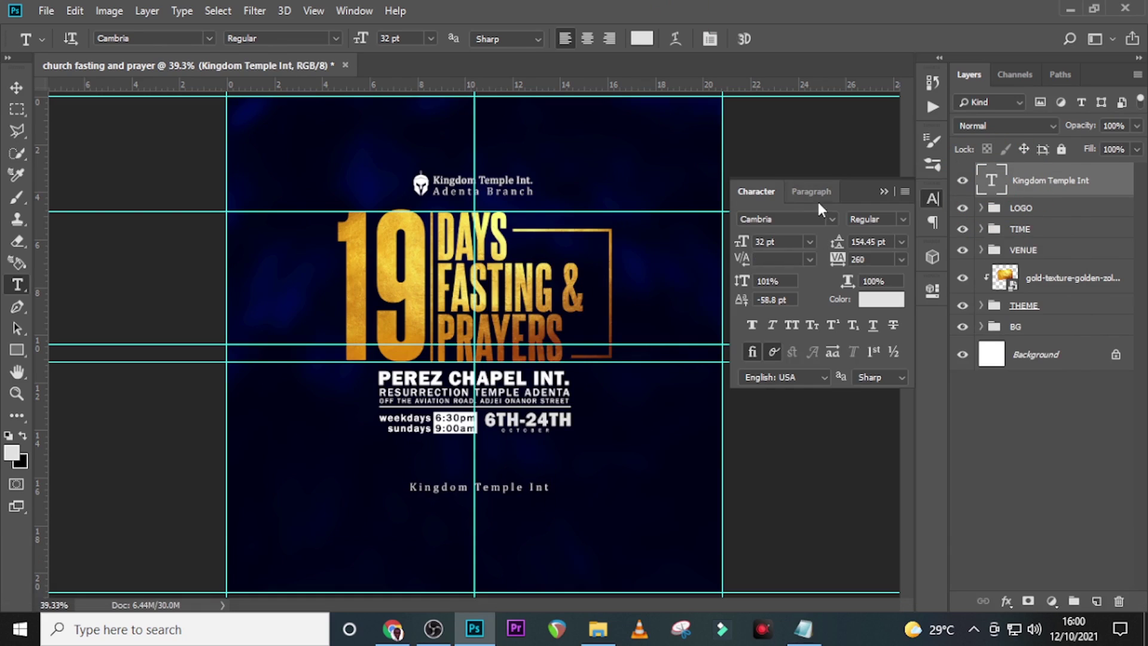
- Set the new "Kingdom Temple Int" line's font to Franklin Gothic Book and its size to 13 pt
left_click(832, 219)
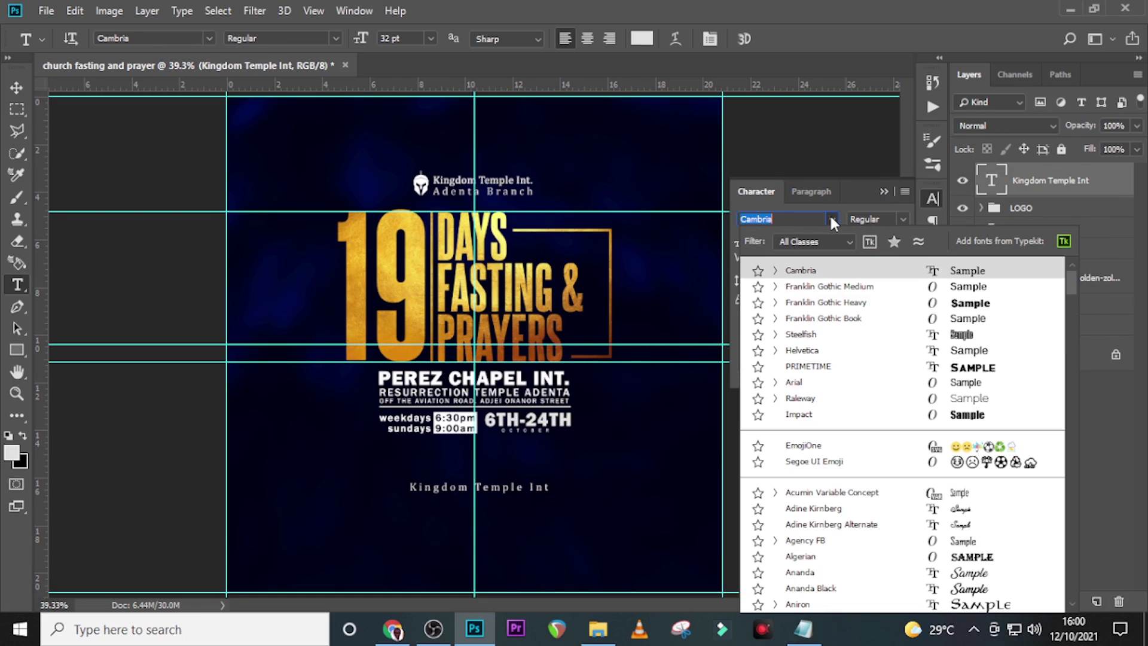
left_click(813, 318)
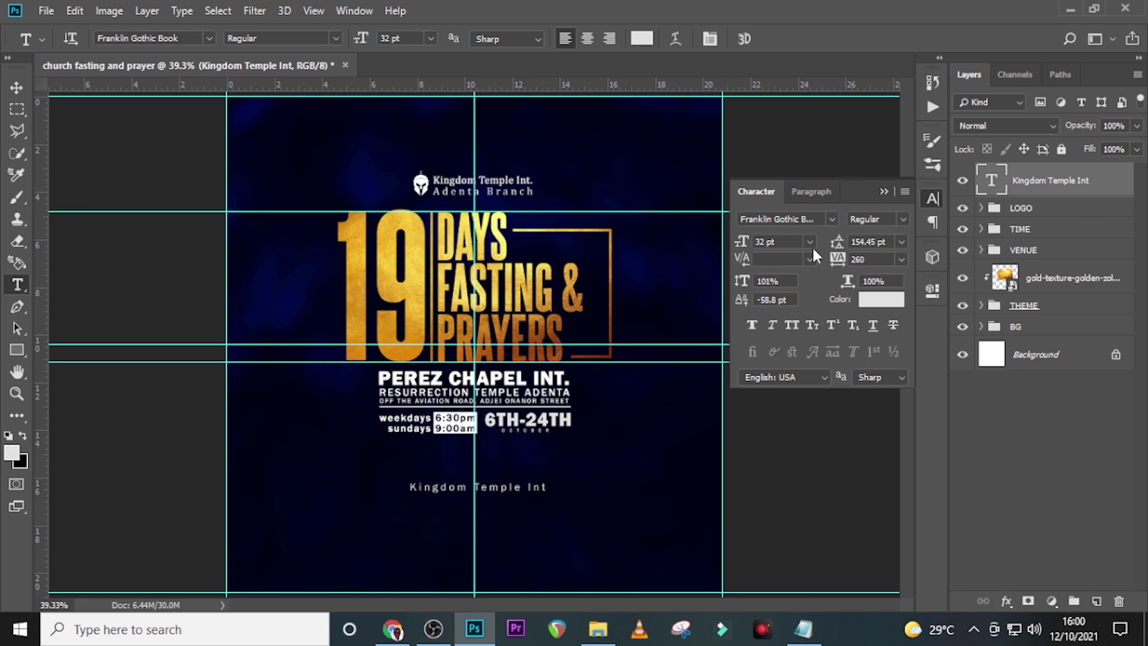
left_click(762, 241)
type("13")
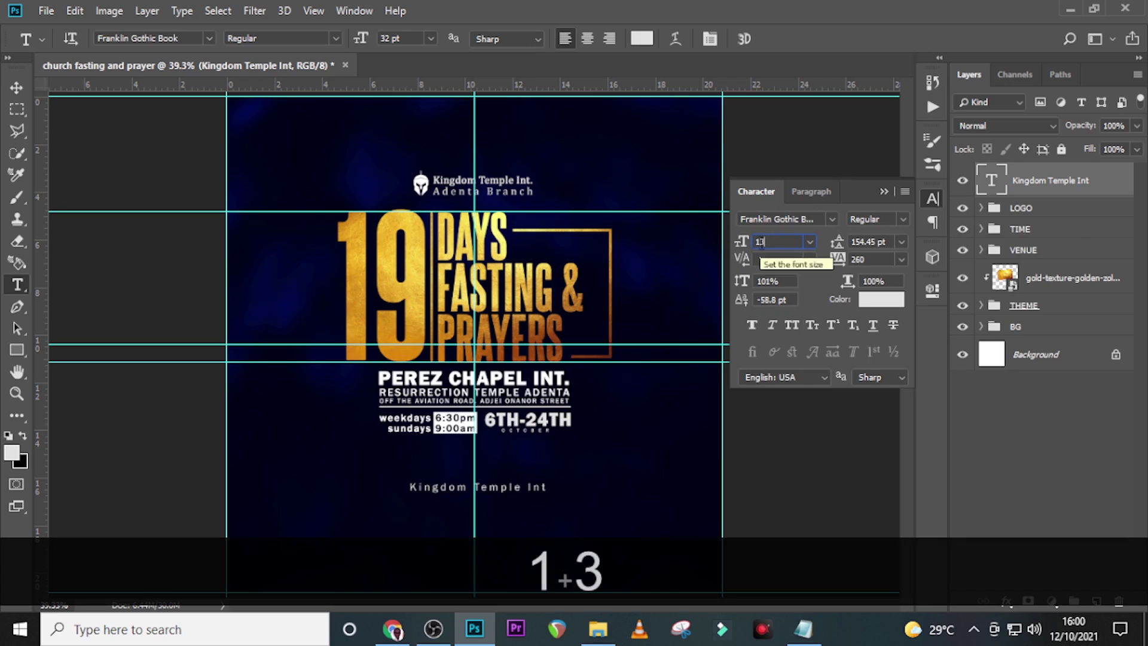
key("Return")
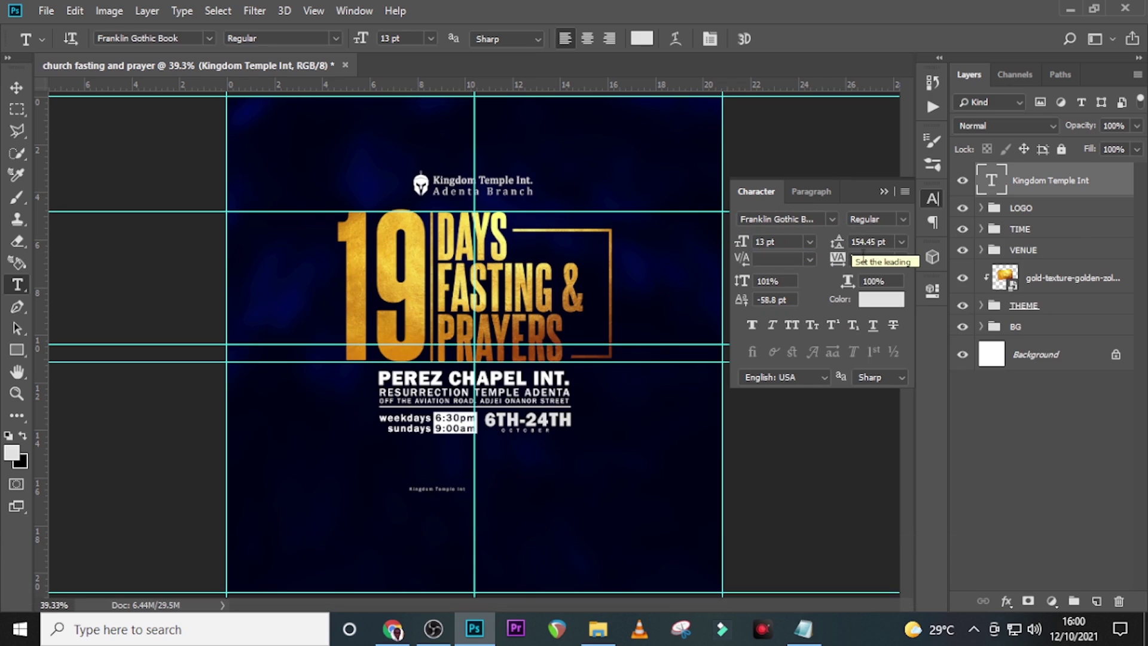
- Set the small "Kingdom Temple Int" line's tracking to 600 and apply faux bold and faux italic
left_click(820, 260)
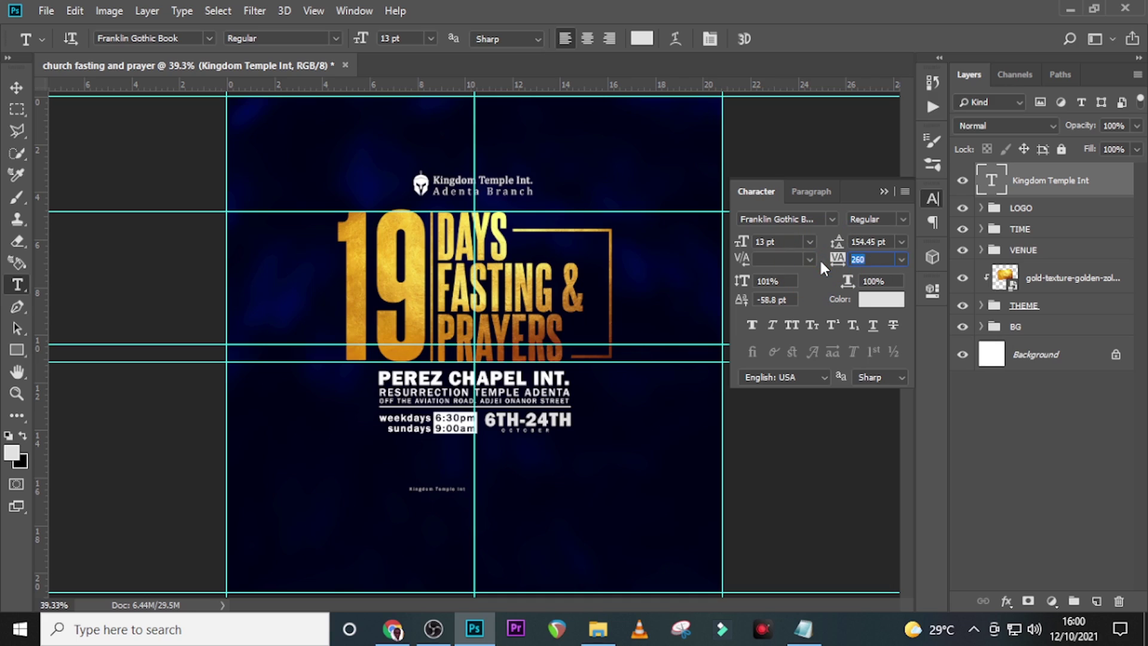
type("600")
key("Return")
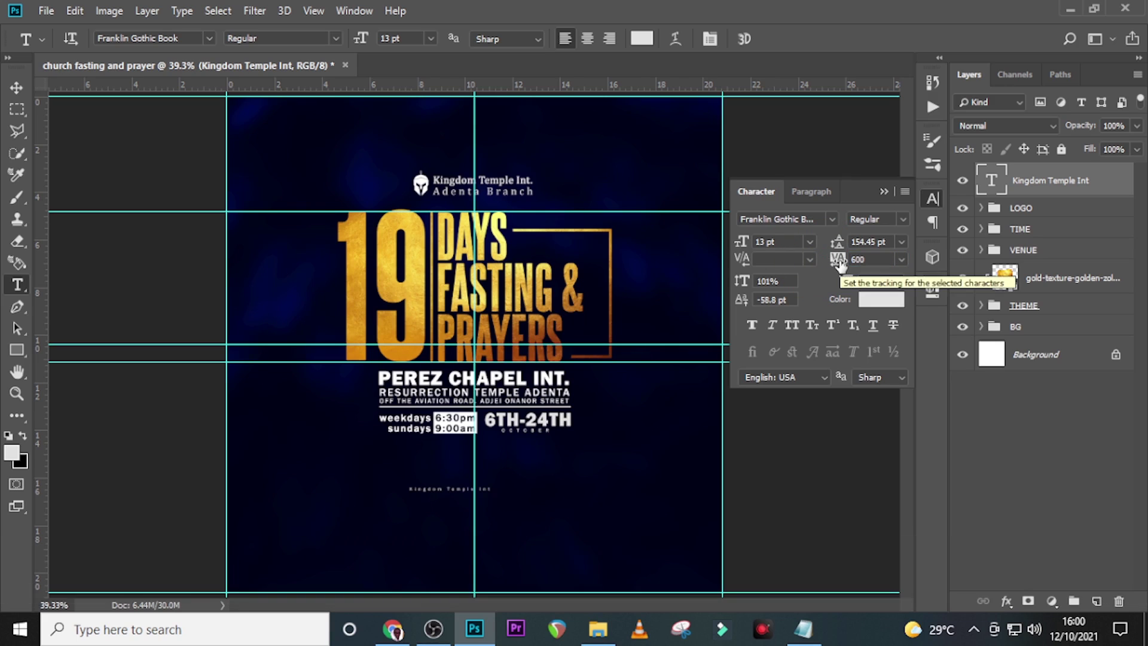
left_click(752, 326)
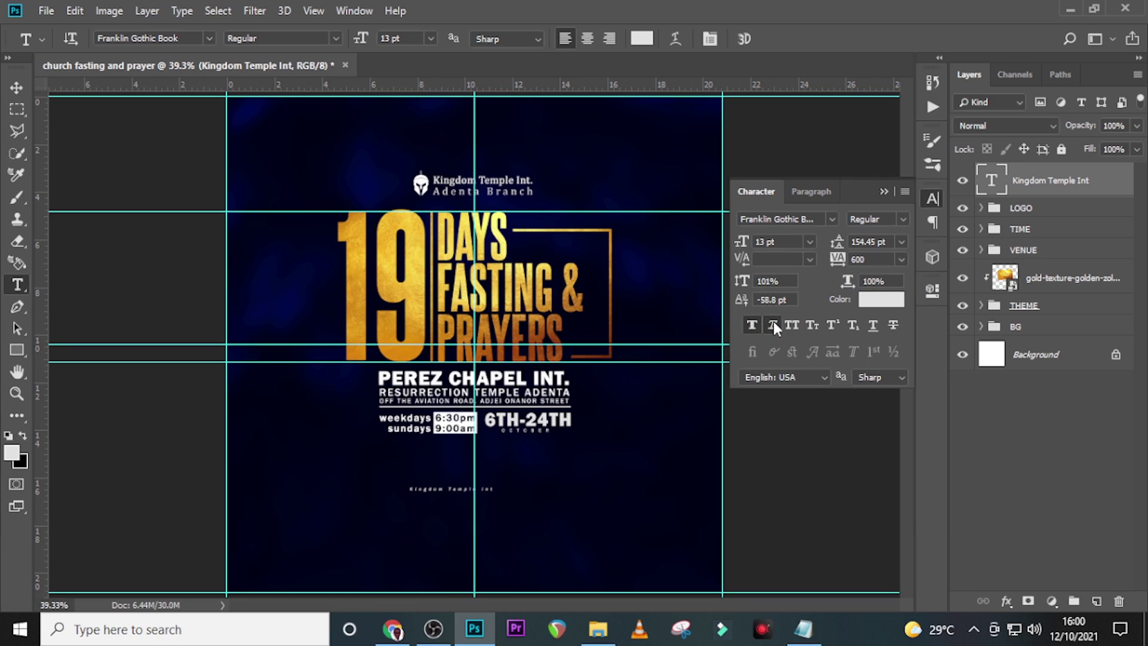
left_click(772, 325)
left_click(883, 191)
- Move the small "Kingdom Temple Int" line up towards the times and dates and slightly to the right
key("shift+Up")
key("shift+Up")
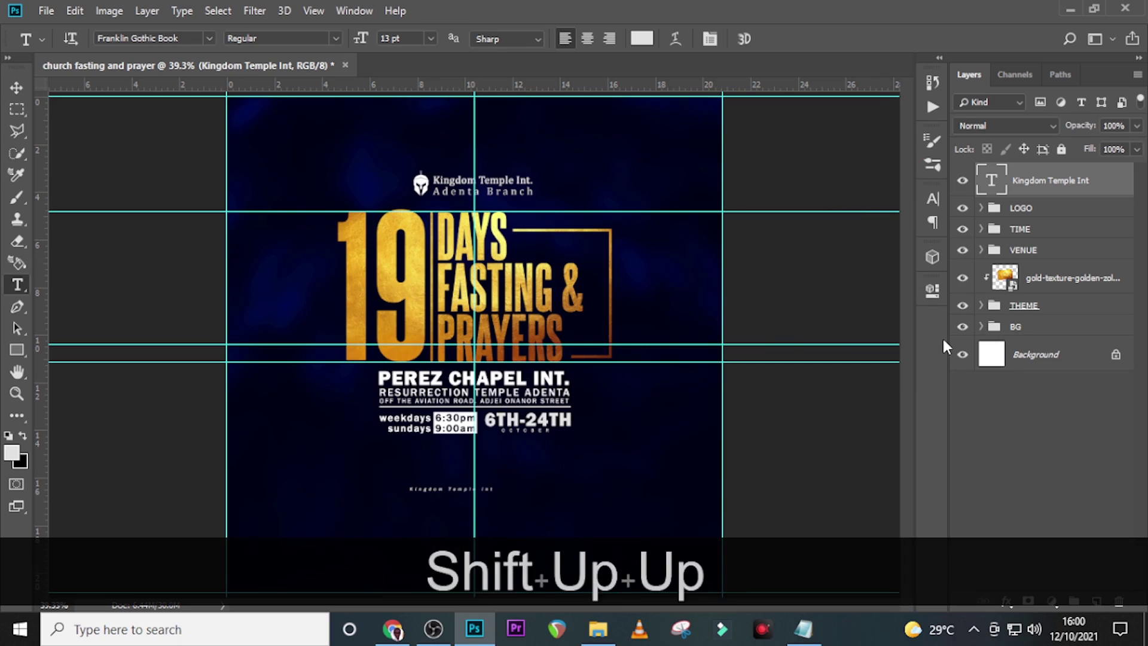
key("shift+Up")
key("v")
key("shift+Up")
key("shift+Up")
key("shift+Up")
key("shift+Up")
key("shift+Up")
key("shift+Up")
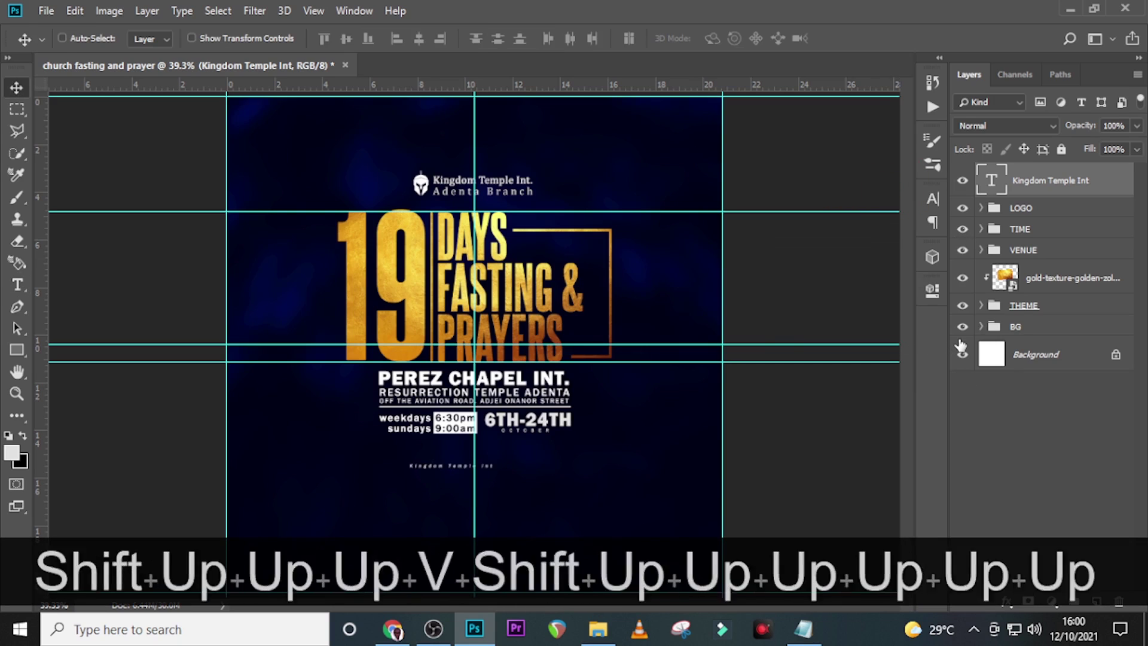
key("shift+Up")
key("shift+Up")
key("shift+Right")
key("shift+Right")
- Centre the small "Kingdom Temple Int" line on the vertical guide and nudge it up closer to the times and dates
key("ctrl+t")
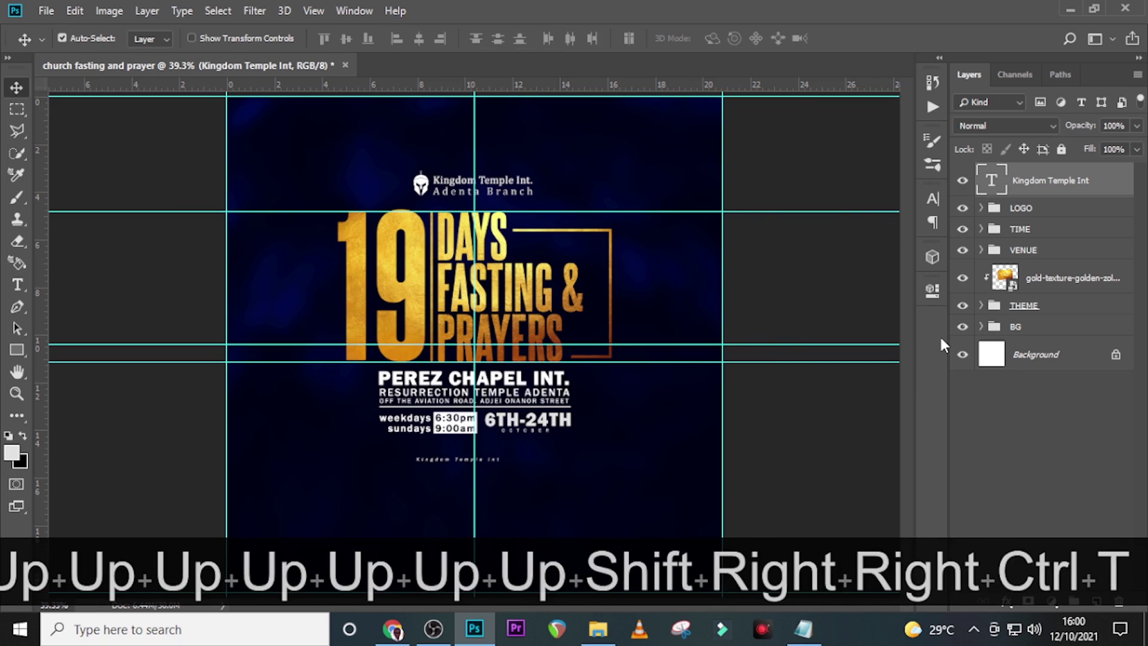
key("backslash")
key("shift+Right")
key("shift+Right")
key("shift+Right")
key("shift+Right")
key("Right")
key("Right")
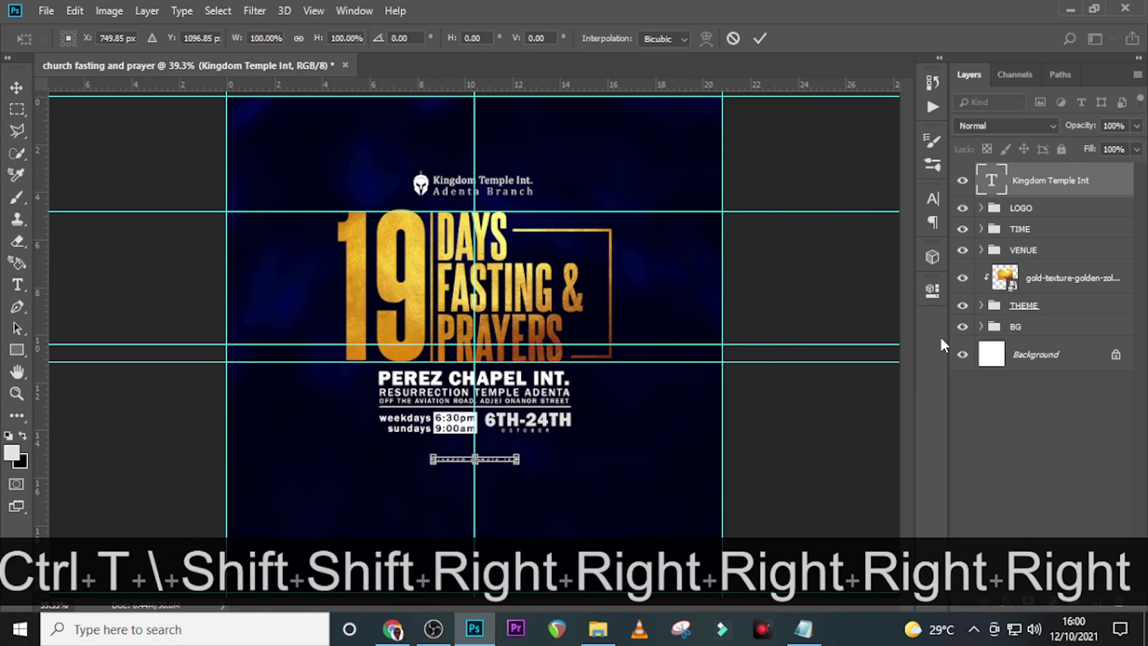
key("Up")
key("shift+Up")
key("shift+Up")
key("Return")
key("Up")
key("ctrl+plus")
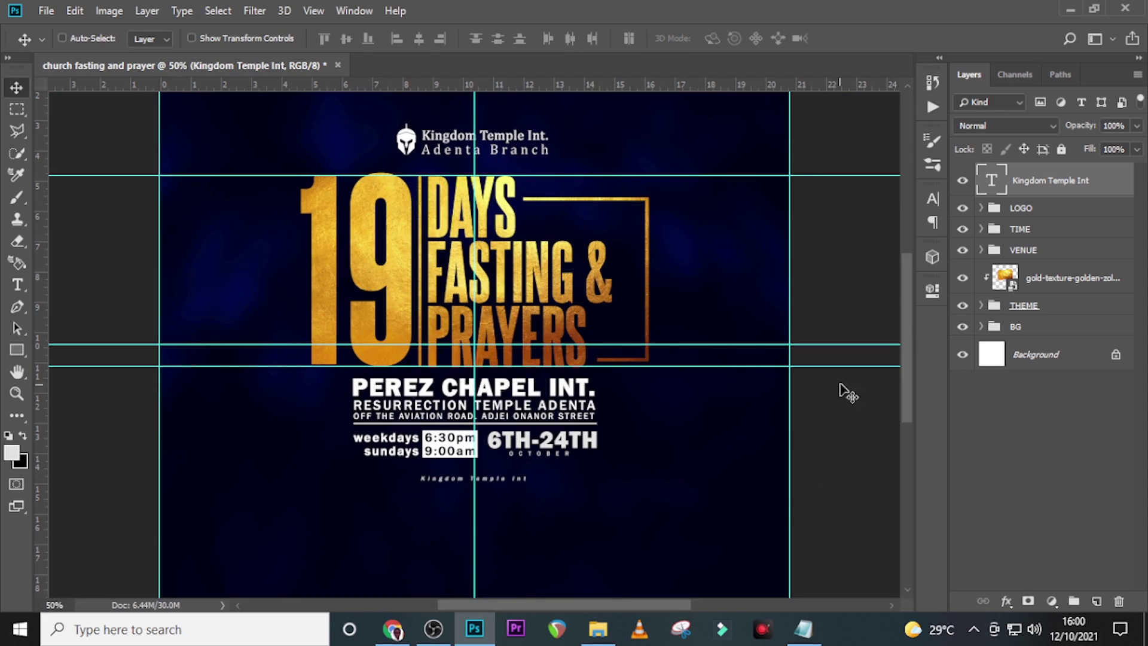
key("Up")
- Draw a square of about 1078 px with the Rectangle tool over the flyer's header, title and details
left_click(24, 349)
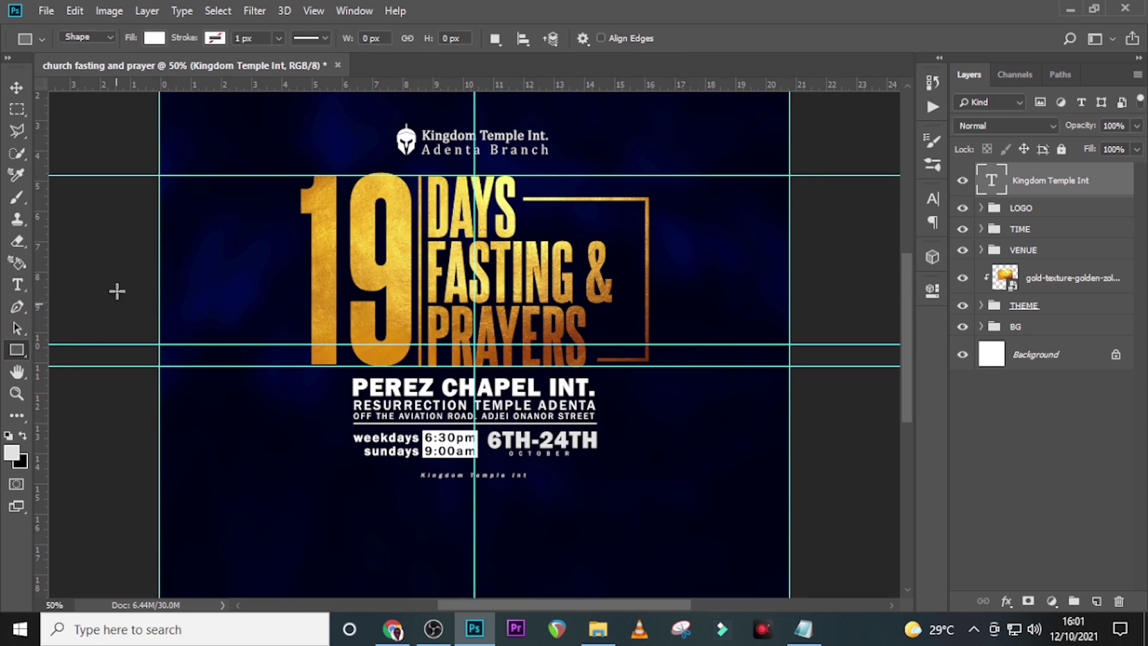
scroll(123, 194, "up", 2)
key("ctrl+0")
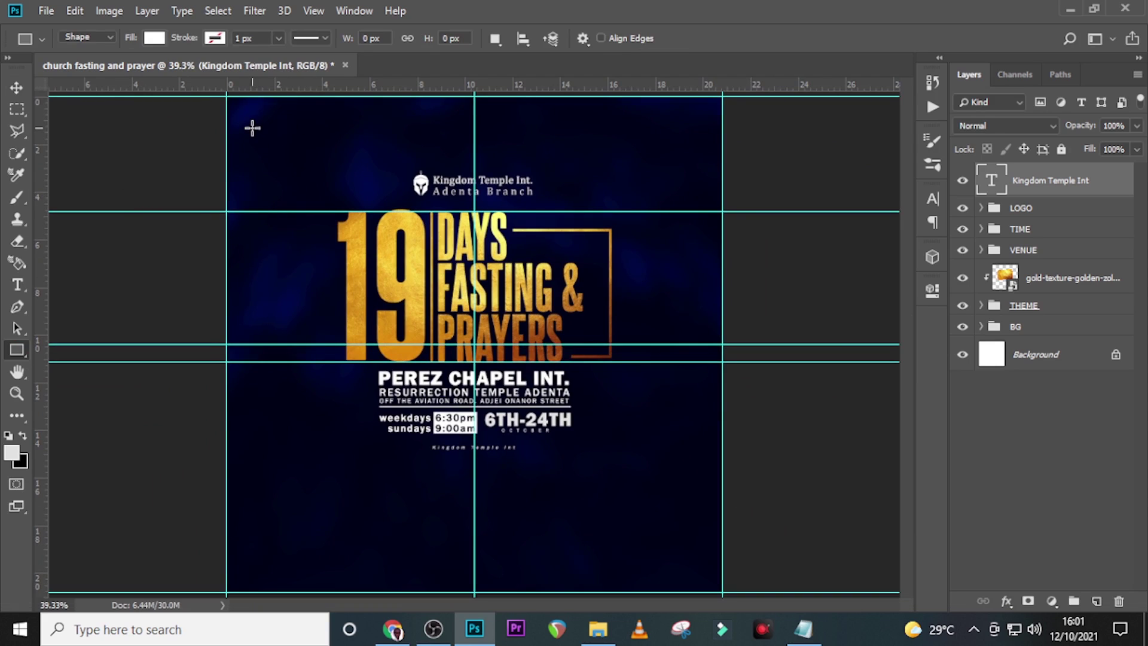
key("shift")
left_click_drag(252, 127, 614, 568)
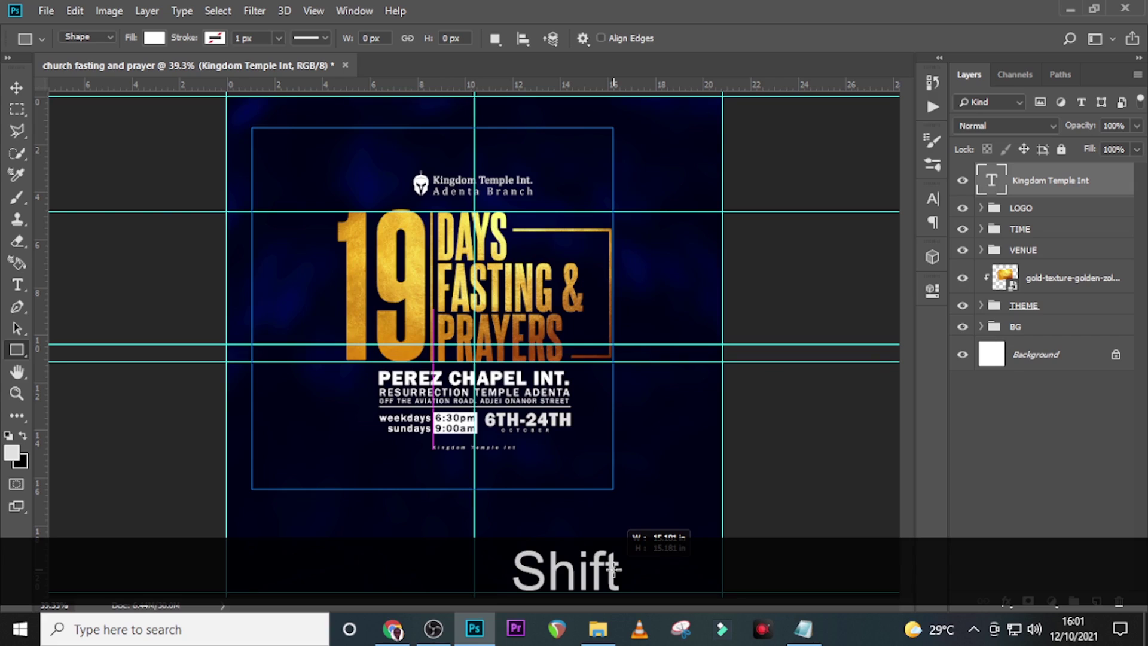
left_click_drag(614, 568, 609, 558)
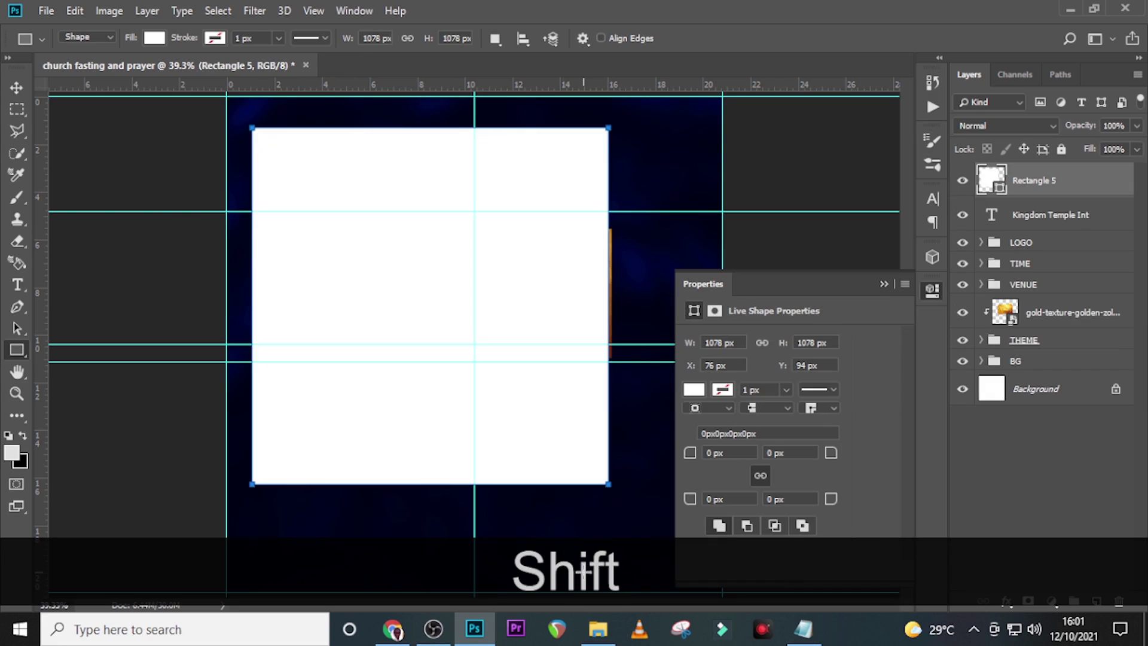
left_click(885, 283)
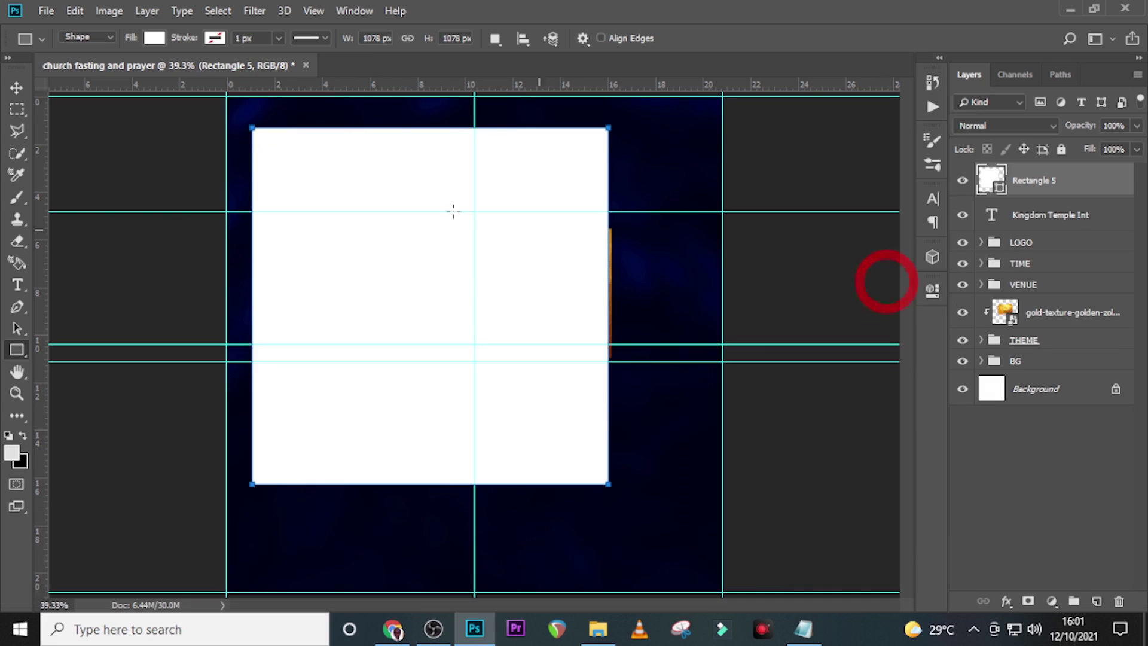
- Remove the square's fill and give it a white stroke 4.43 px wide
left_click(154, 38)
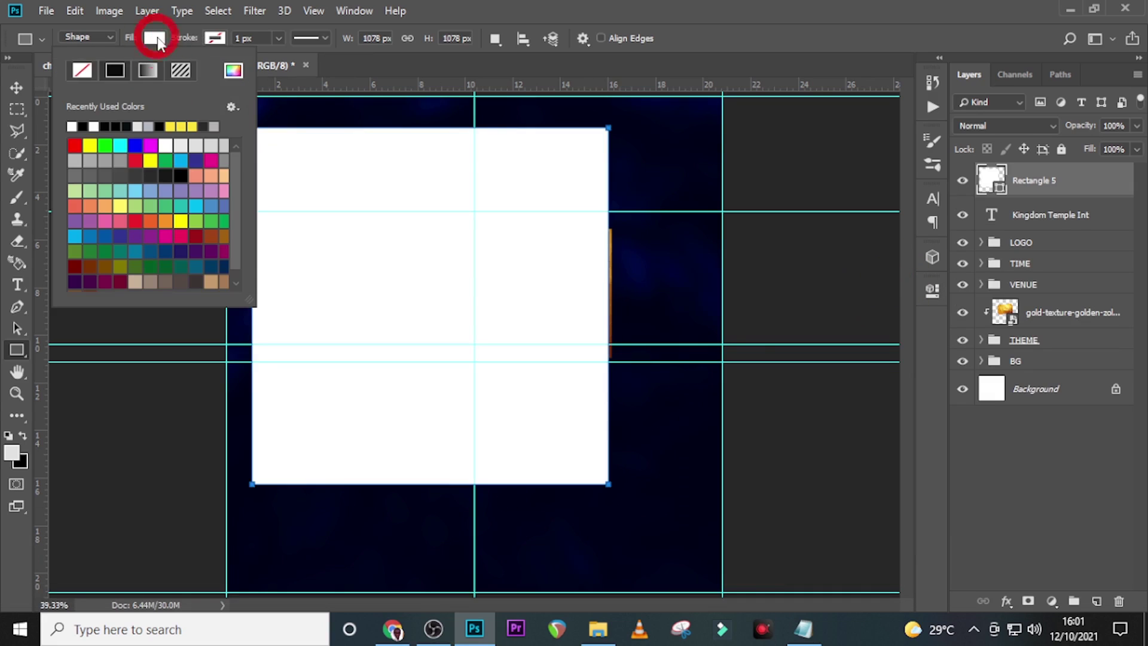
left_click(82, 71)
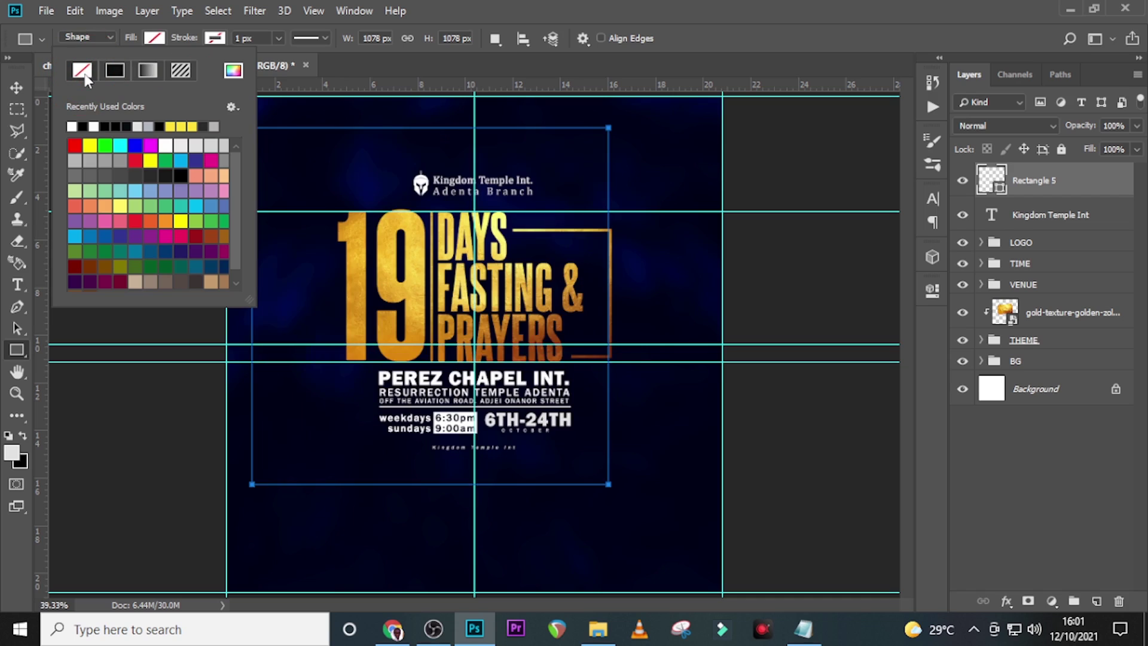
left_click(209, 39)
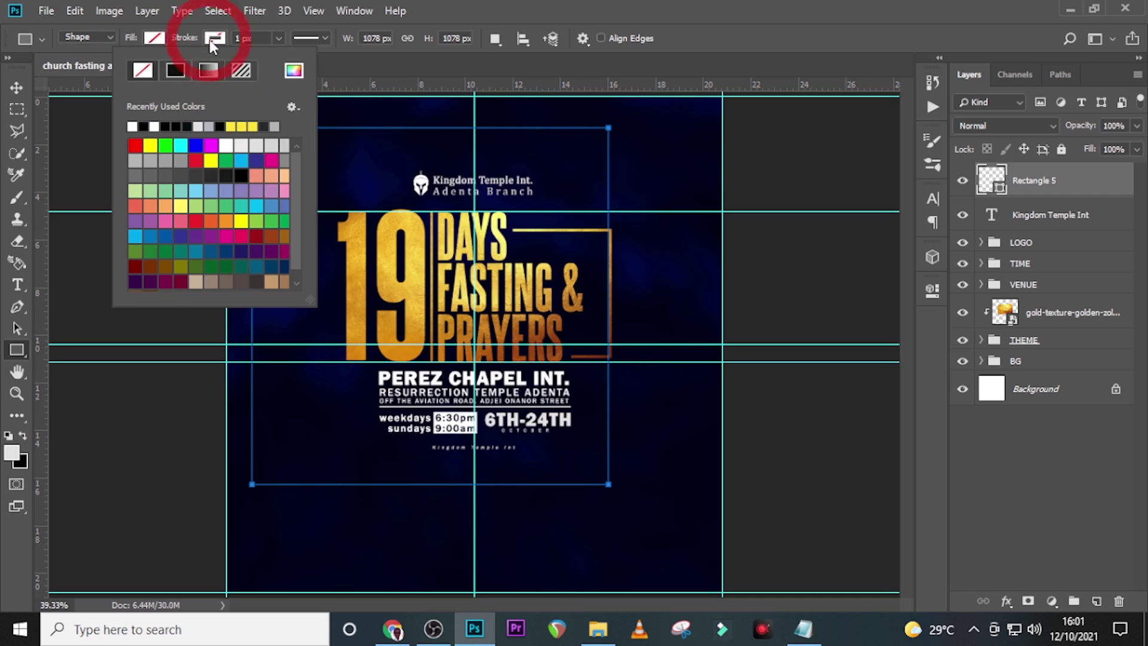
left_click(132, 128)
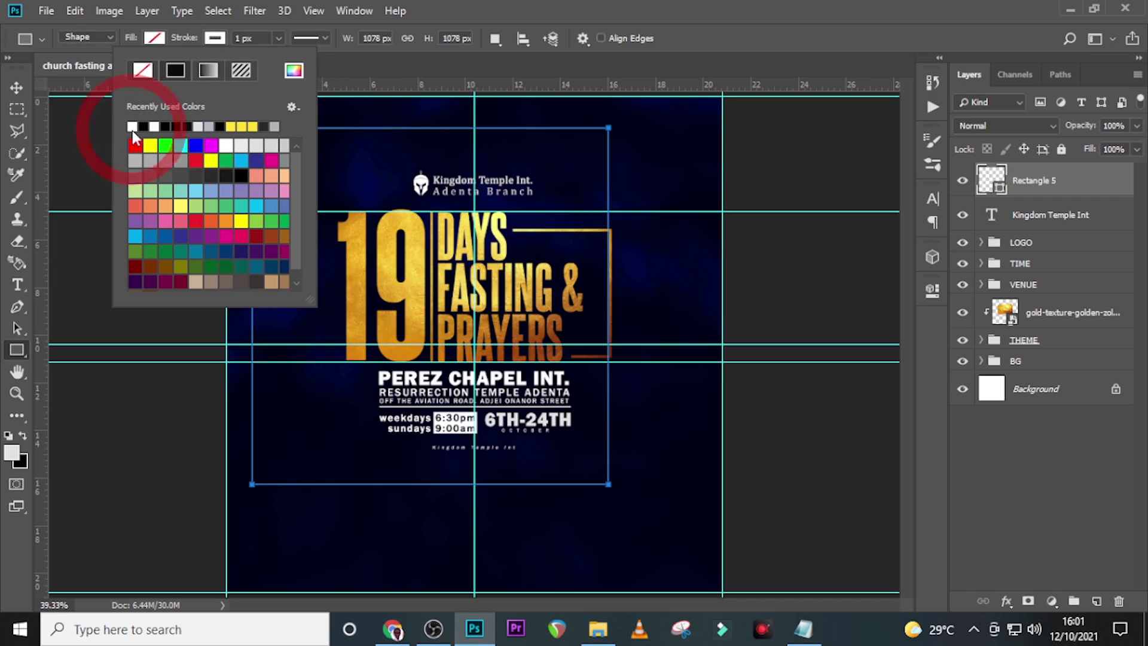
left_click(245, 38)
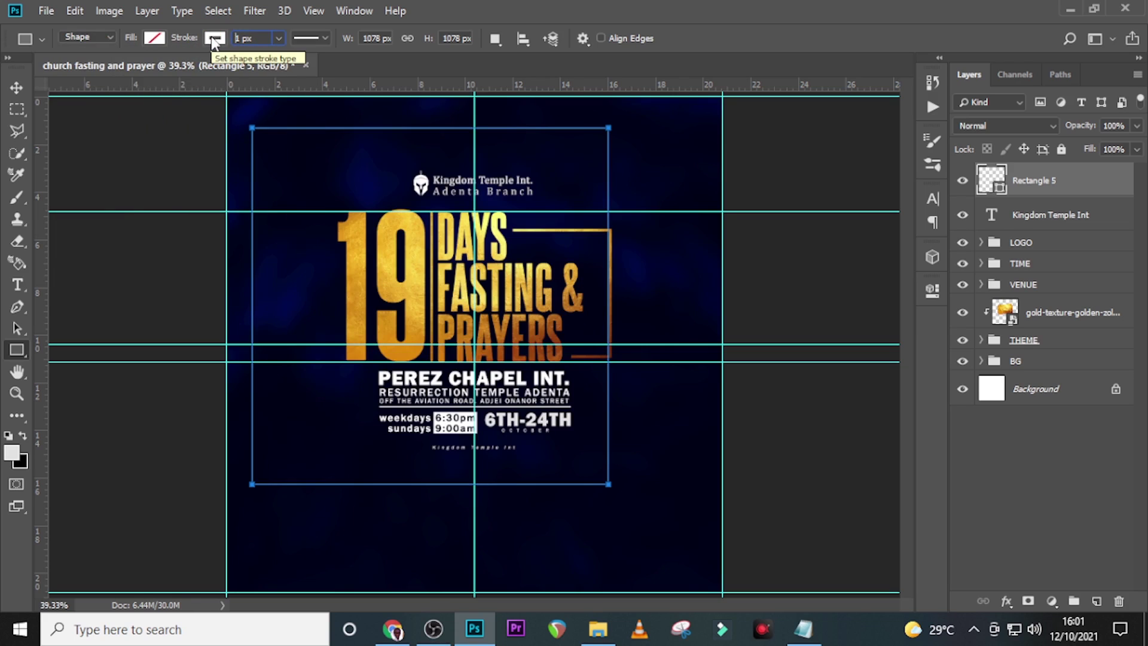
left_click(236, 38)
type("4.")
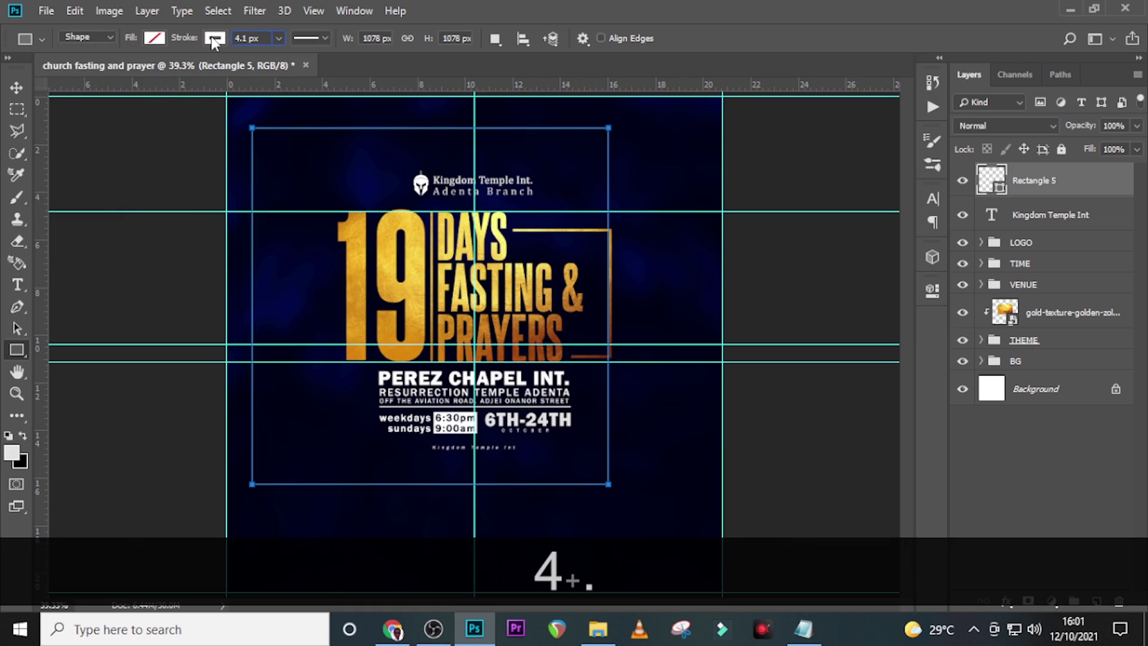
type("43")
key("Return")
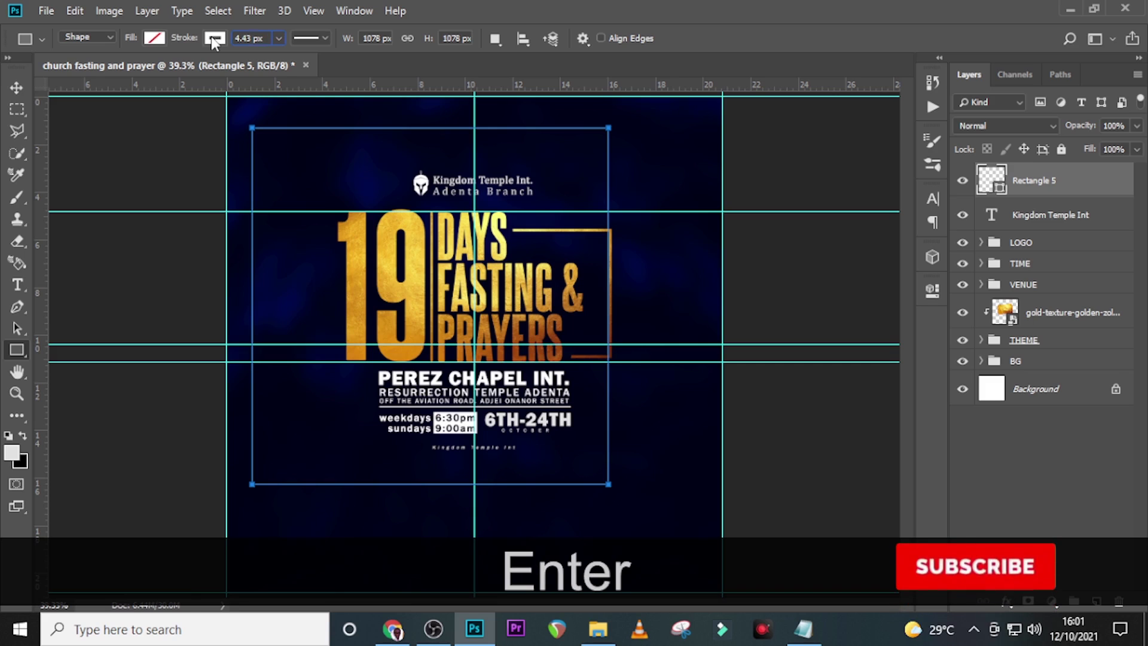
- Move the white outlined square to the middle of the canvas, with its centre at X 750 px and Y 750 px
key("ctrl+t")
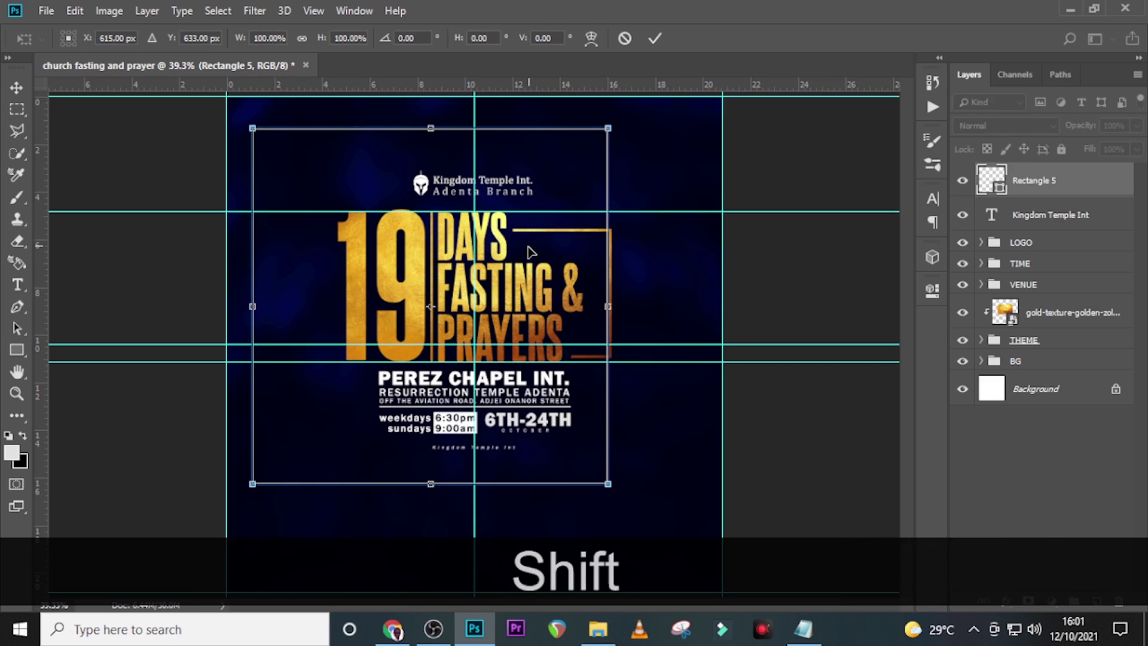
left_click_drag(535, 252, 595, 285)
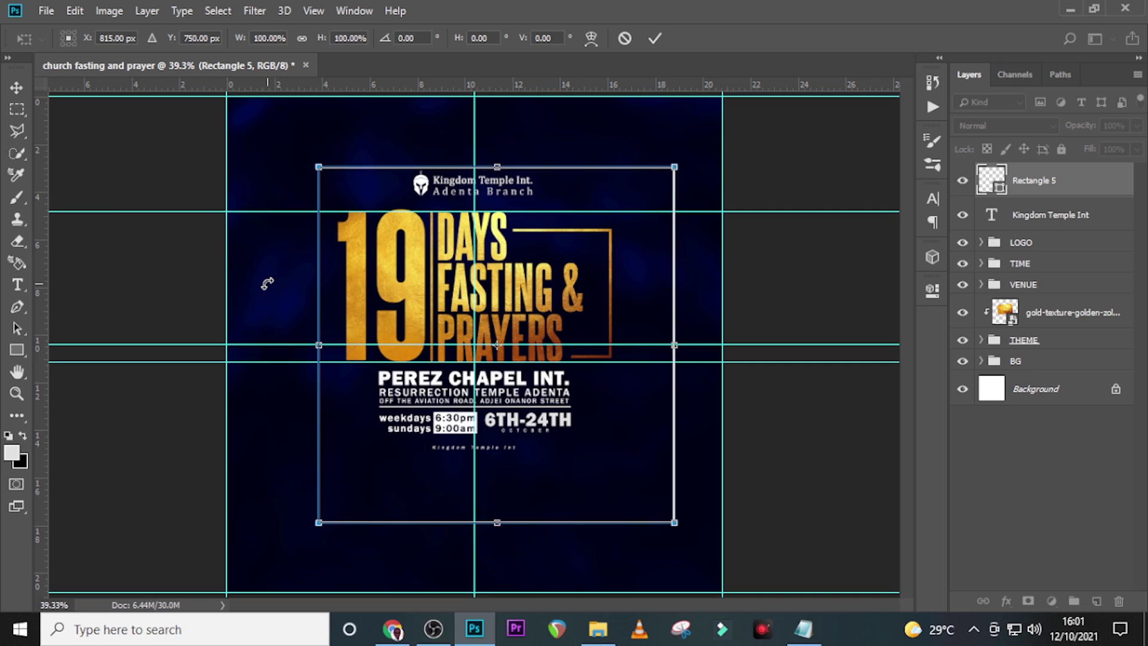
key("shift+Left")
key("shift+Left")
key("shift+Left")
key("shift+Left")
key("shift+Left")
key("shift+Left")
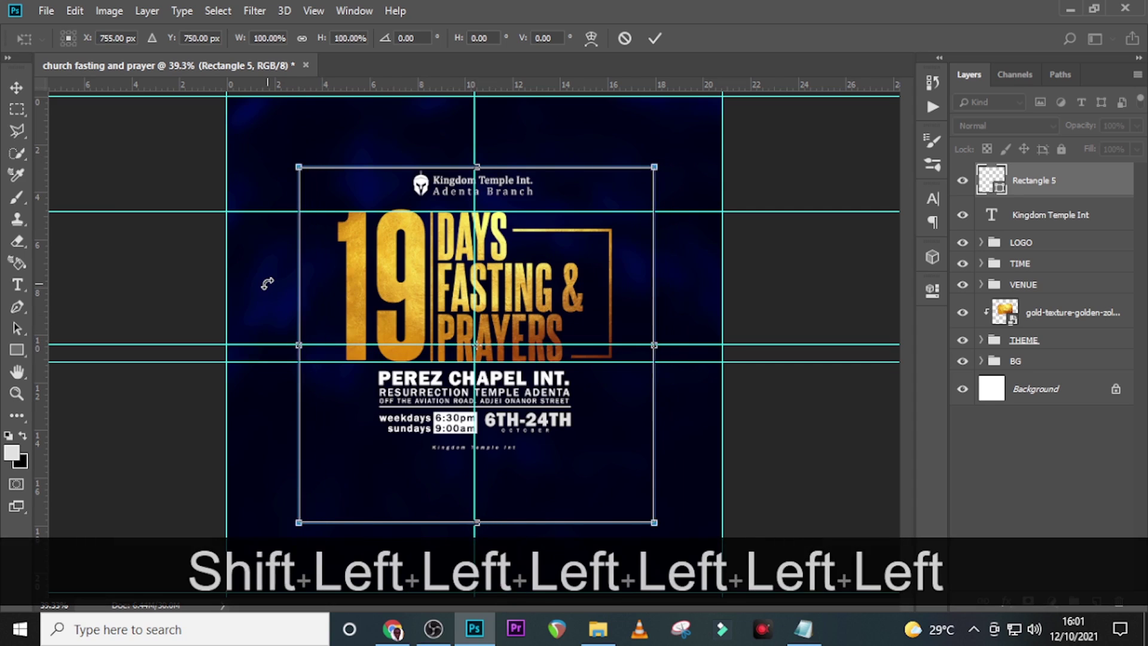
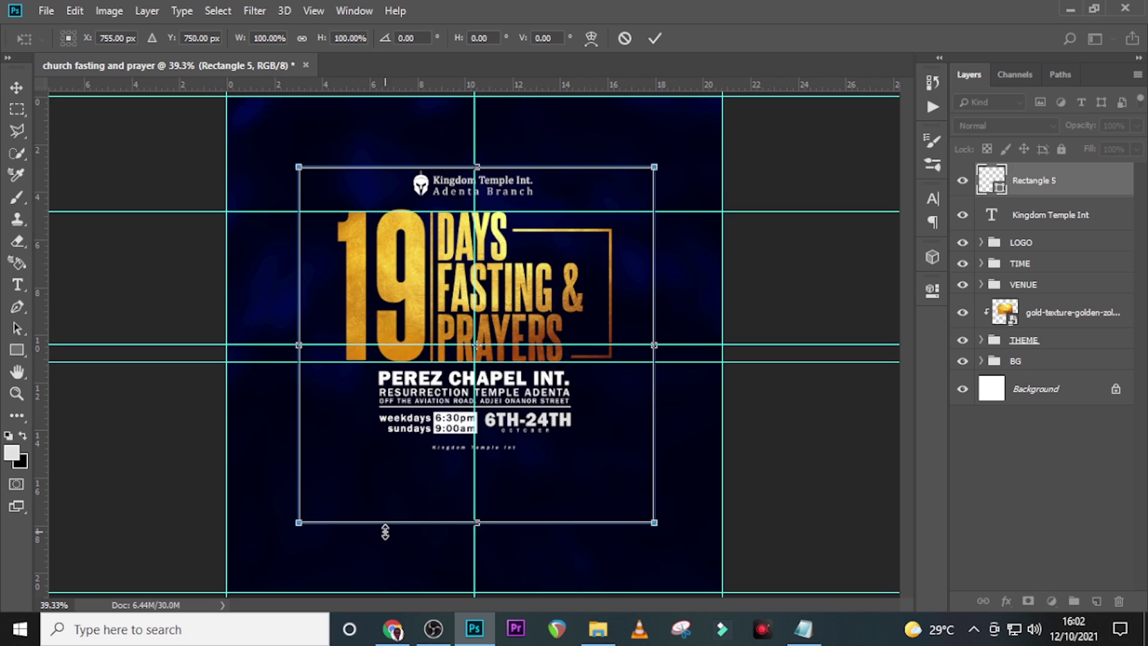
key("Left")
key("Left")
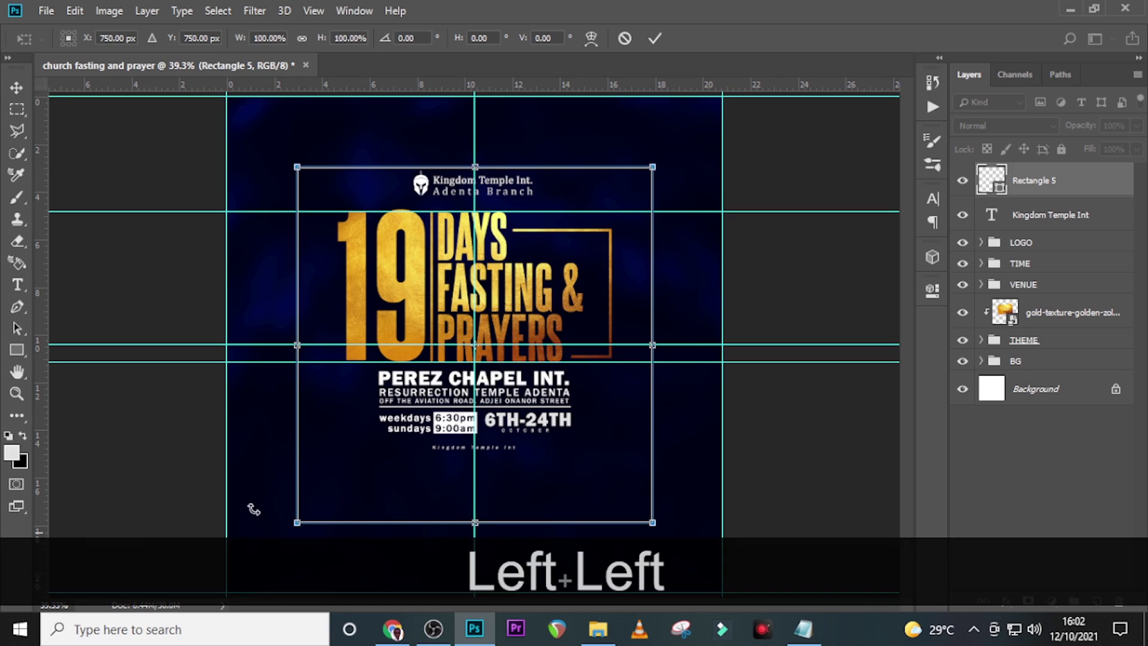
key("Return")
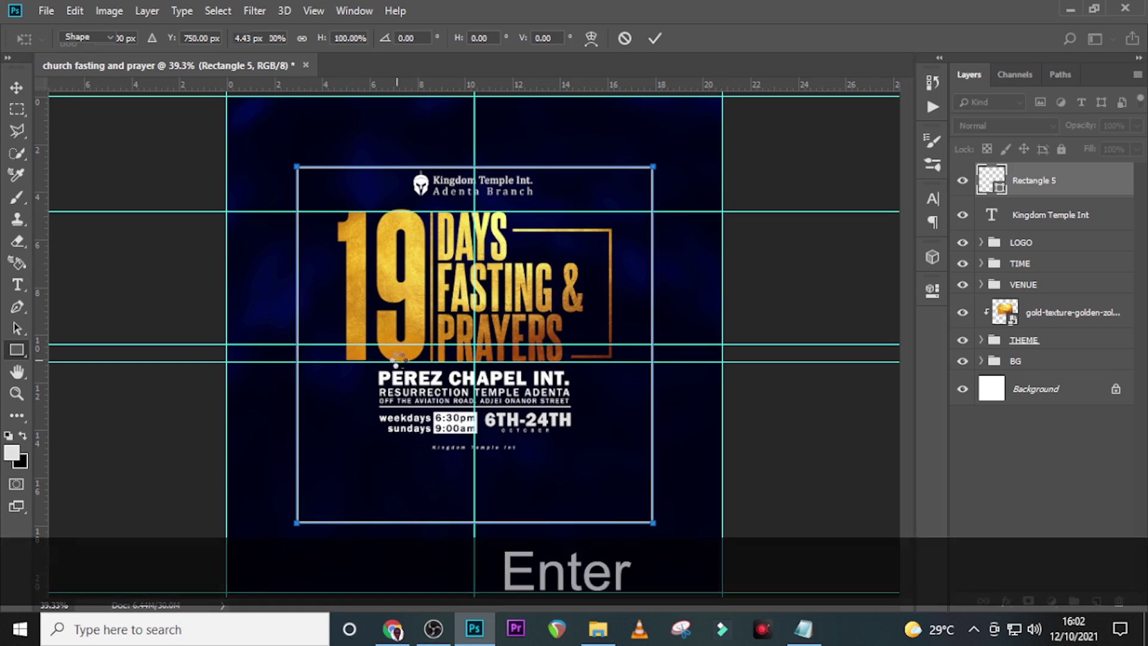
- Remove the horizontal guide just above the venue text and check the square's centre against the remaining guides
key("v")
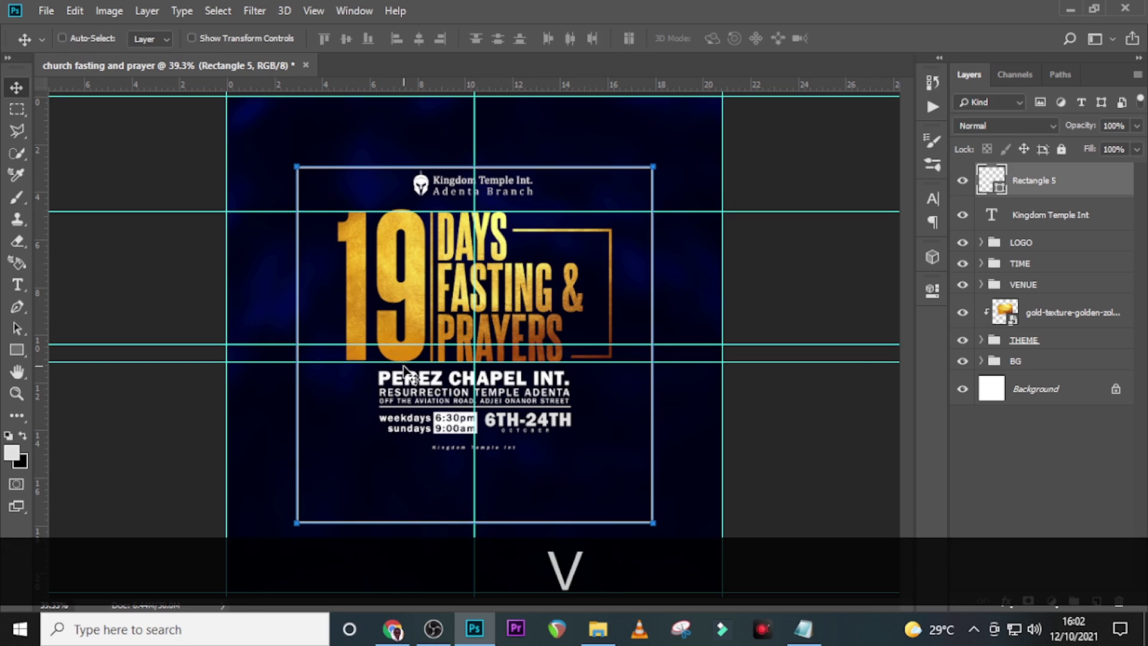
left_click_drag(405, 362, 454, 60)
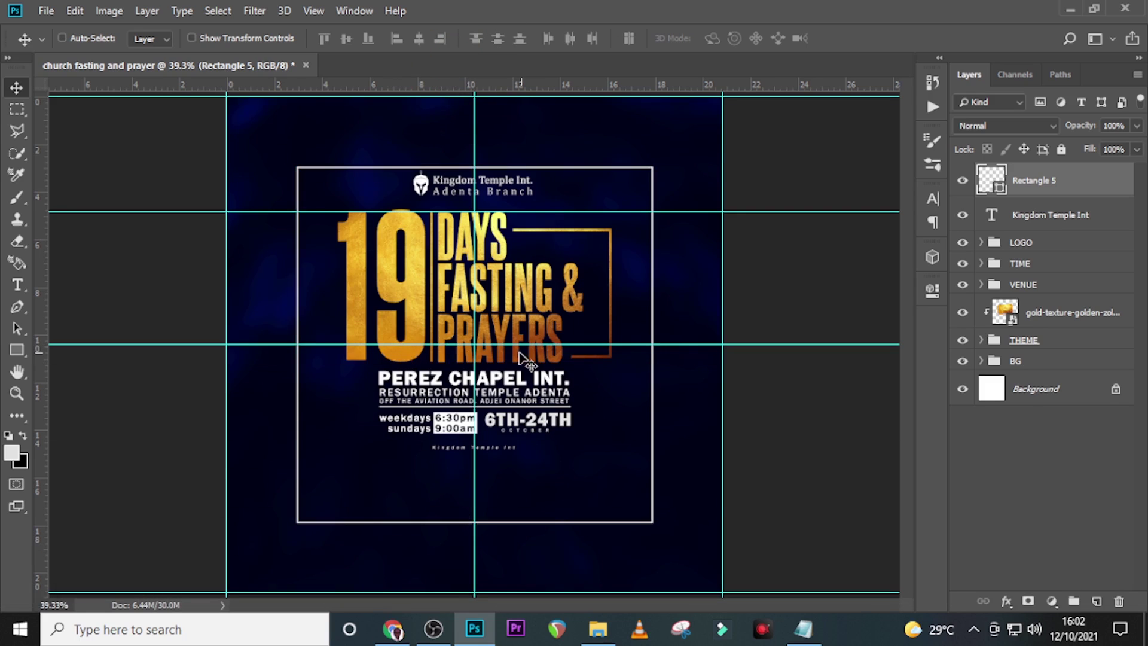
key("ctrl+t")
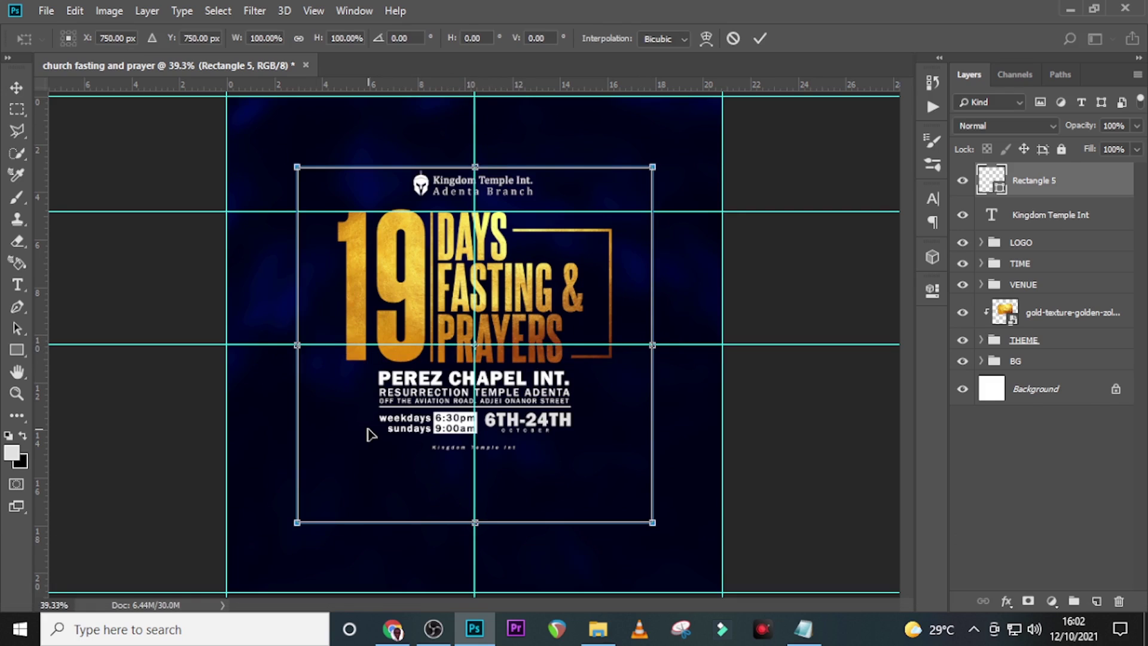
key("Return")
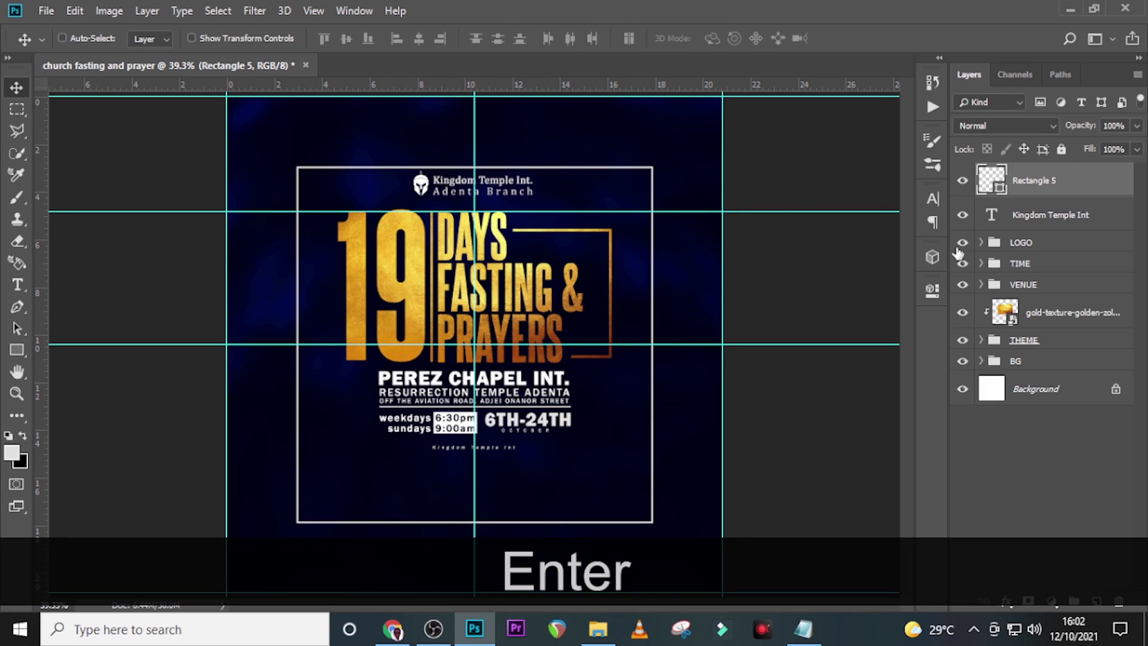
- Move all header, title, venue and time layers down together to the vertical middle of the frame, and hide the guides
left_click(1033, 218, "shift")
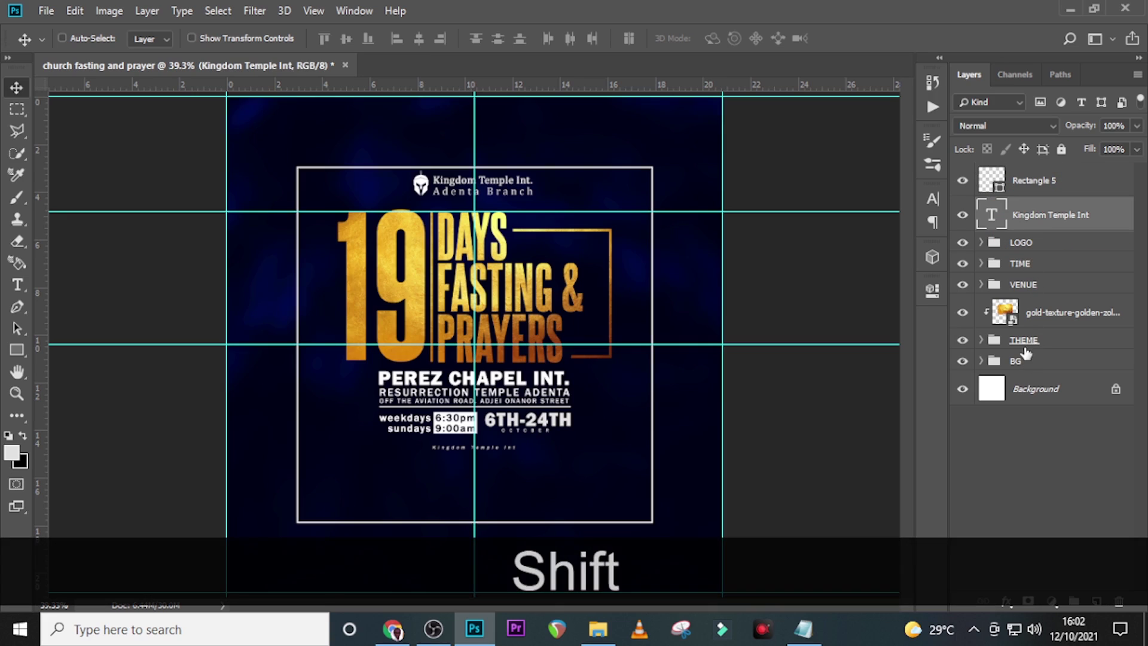
left_click(1024, 340, "shift")
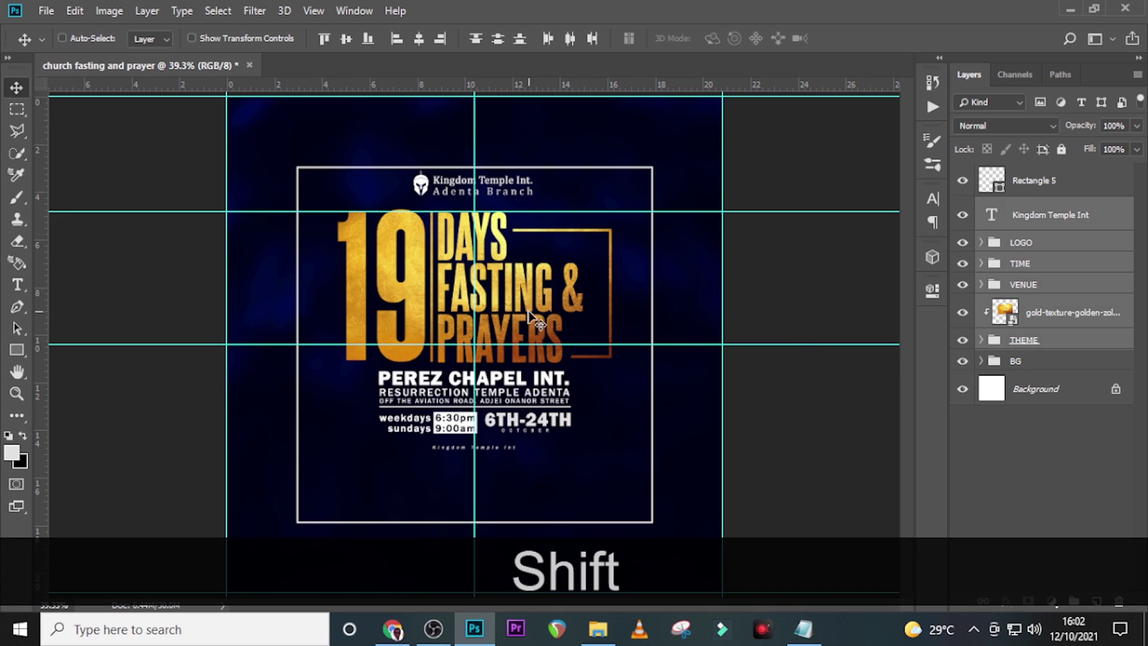
key("ctrl+t")
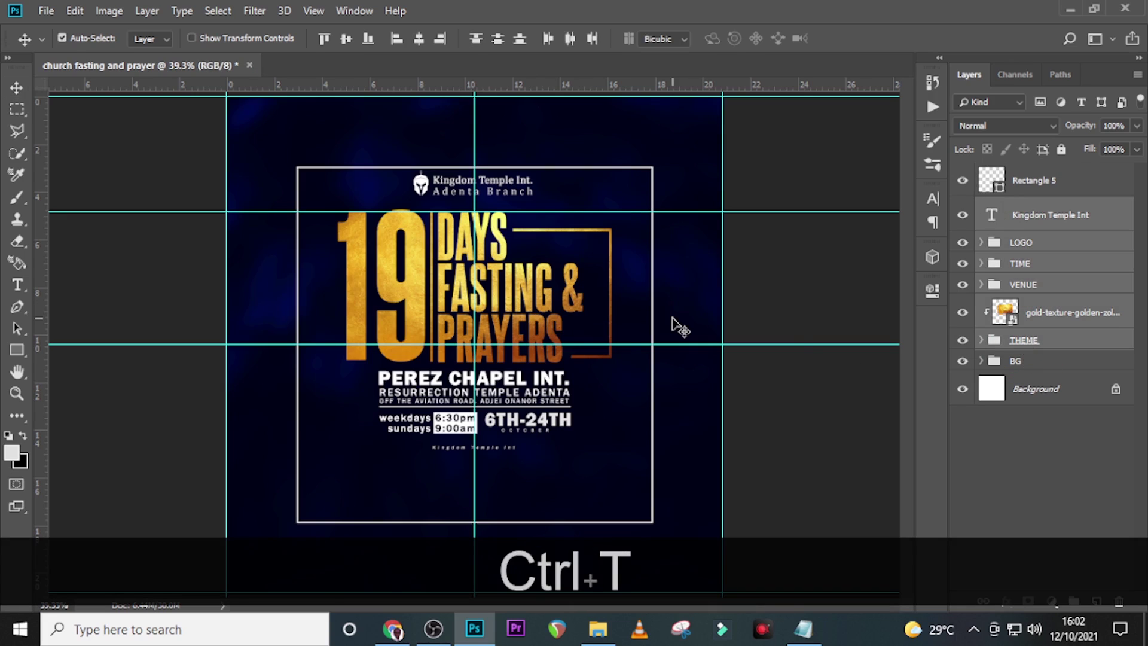
key("shift+Down")
key("shift+Down")
key("shift+Down")
key("shift+Down")
key("shift+Down")
key("shift+Down")
key("shift+Down")
key("shift+Down")
key("shift+Down")
key("shift+Down")
key("shift+Down")
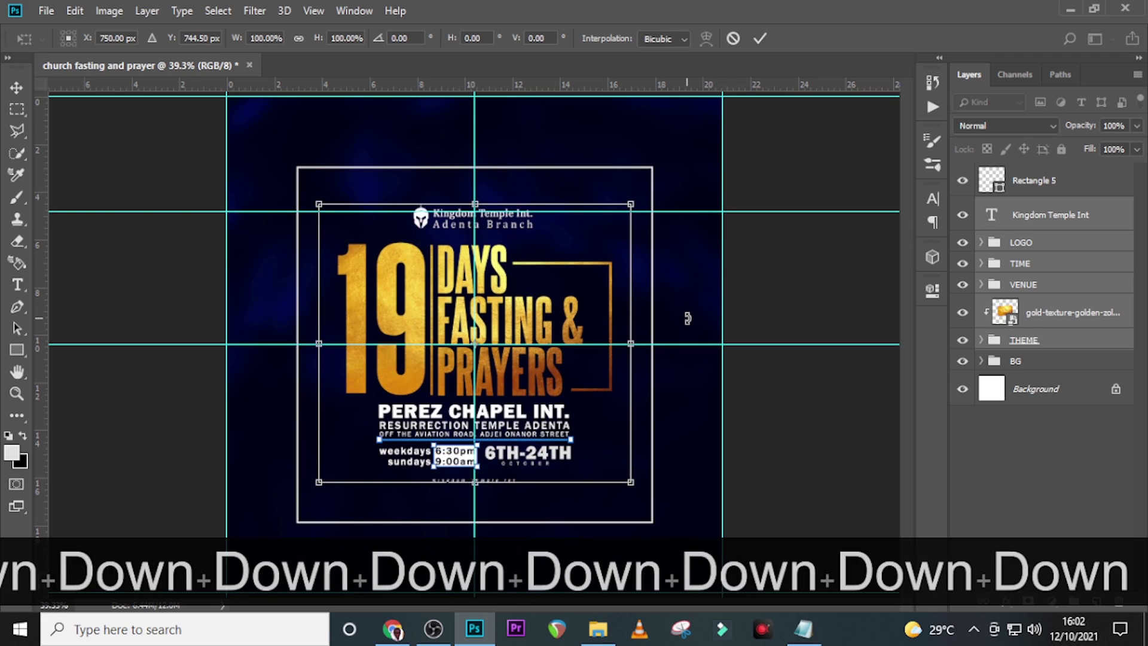
key("Return")
key("ctrl+h")
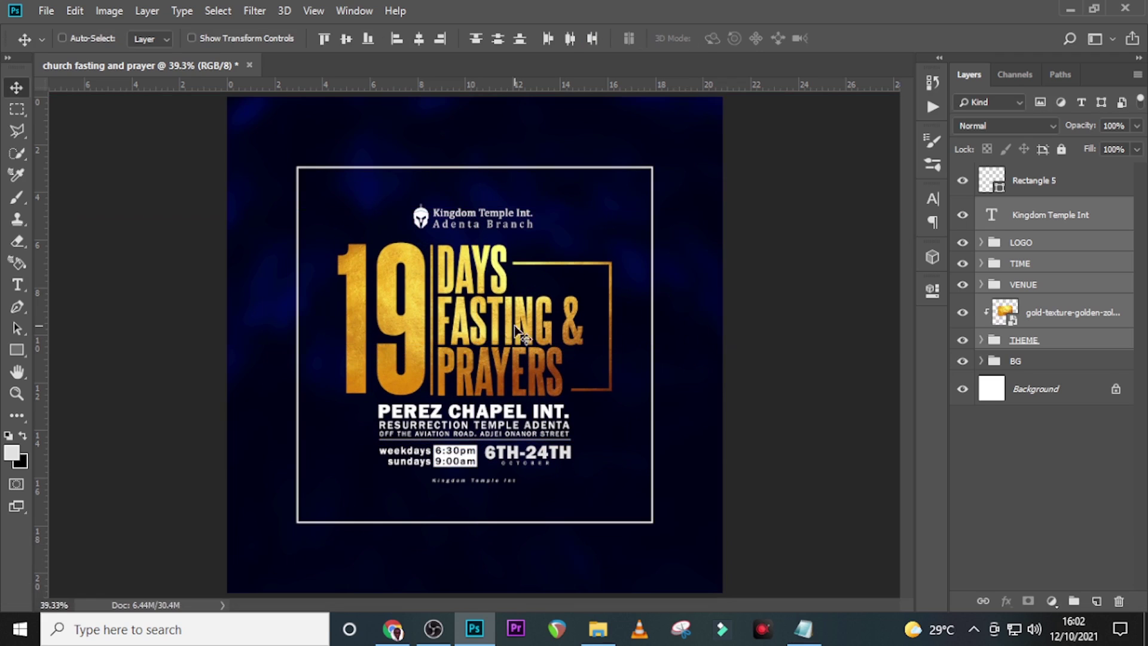
- Add a text line "FOR MORE INFO:" with the phone number copied from Notepad, and place its layer above the frame's layer
key("t")
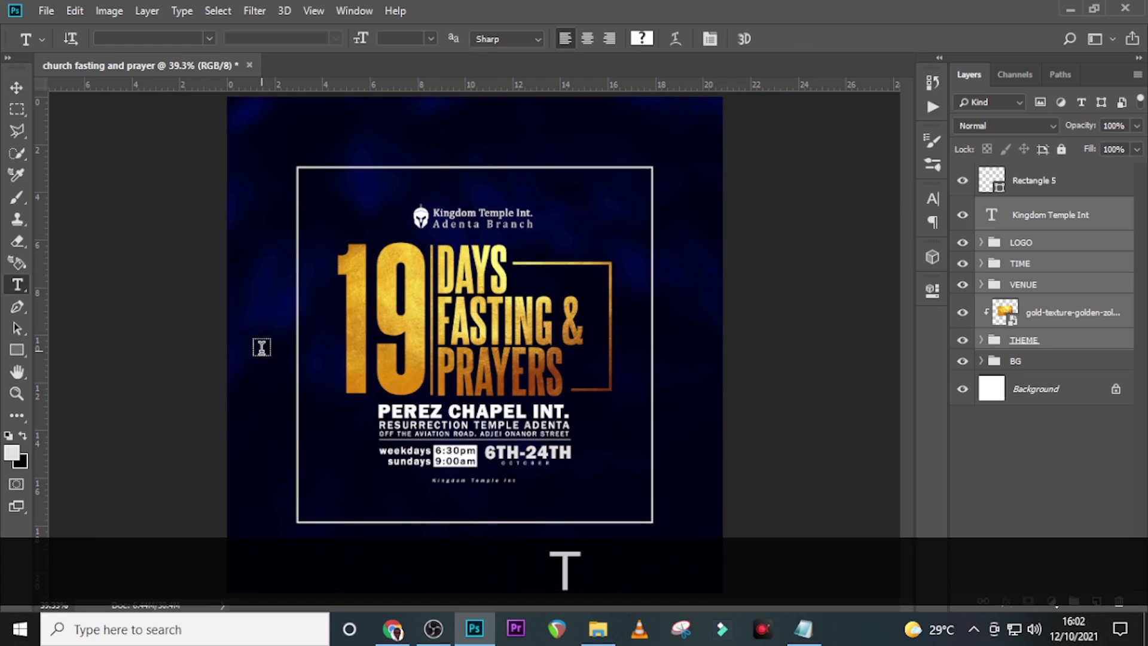
left_click(262, 350)
left_click(803, 628)
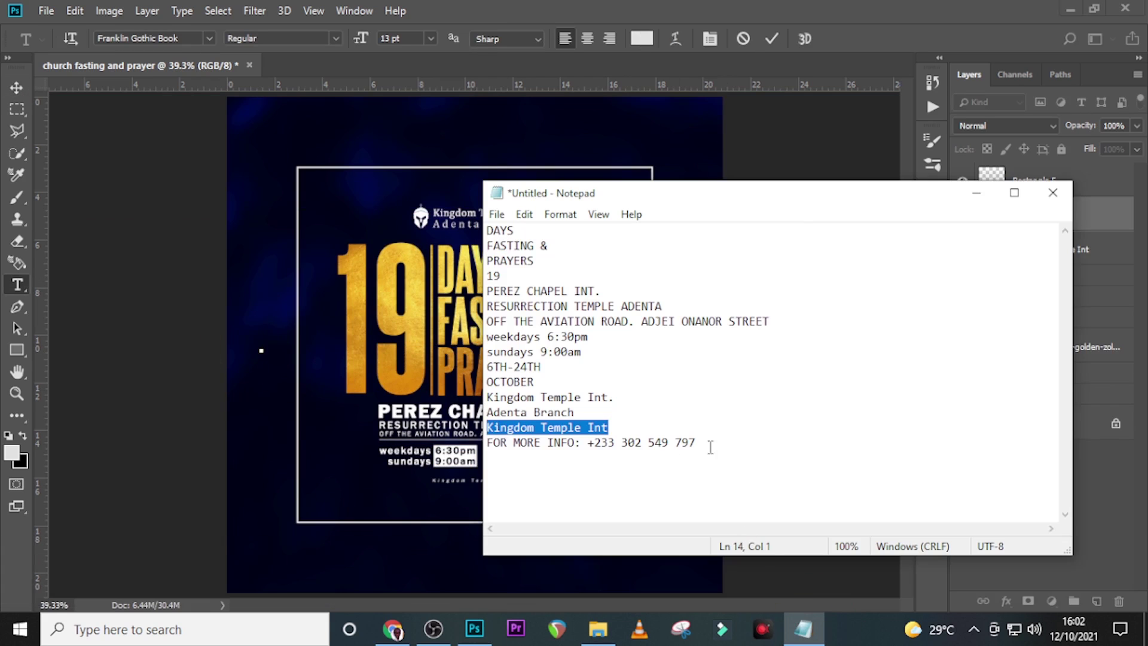
left_click_drag(710, 441, 487, 422)
left_click(463, 439)
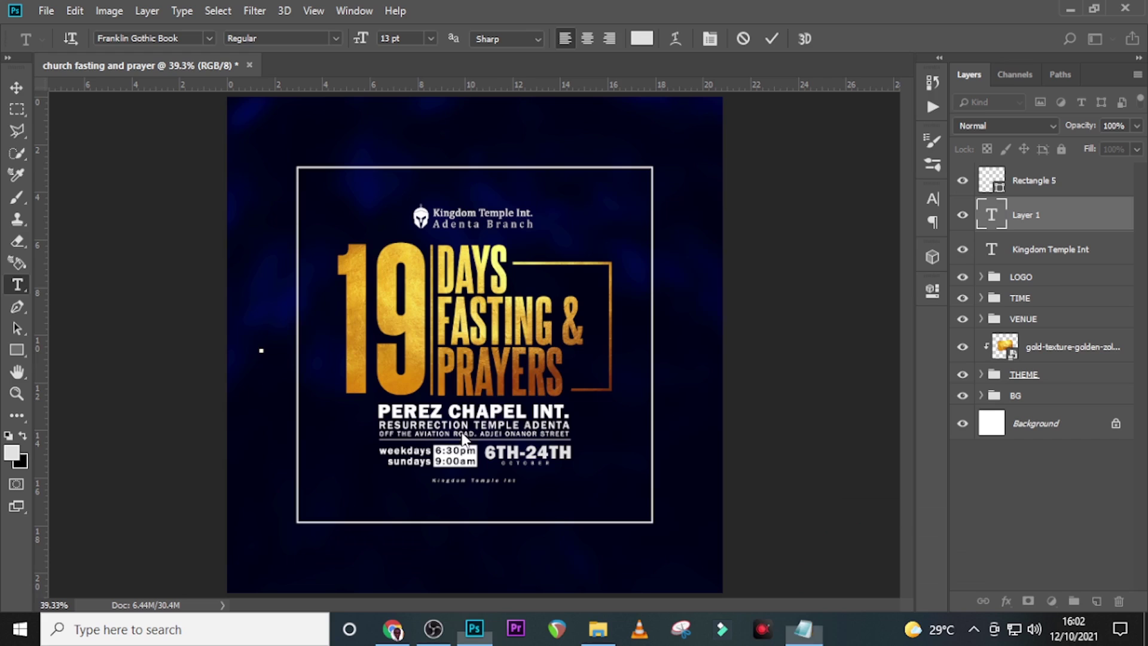
left_click(803, 628)
left_click(712, 431)
left_click_drag(697, 443, 482, 444)
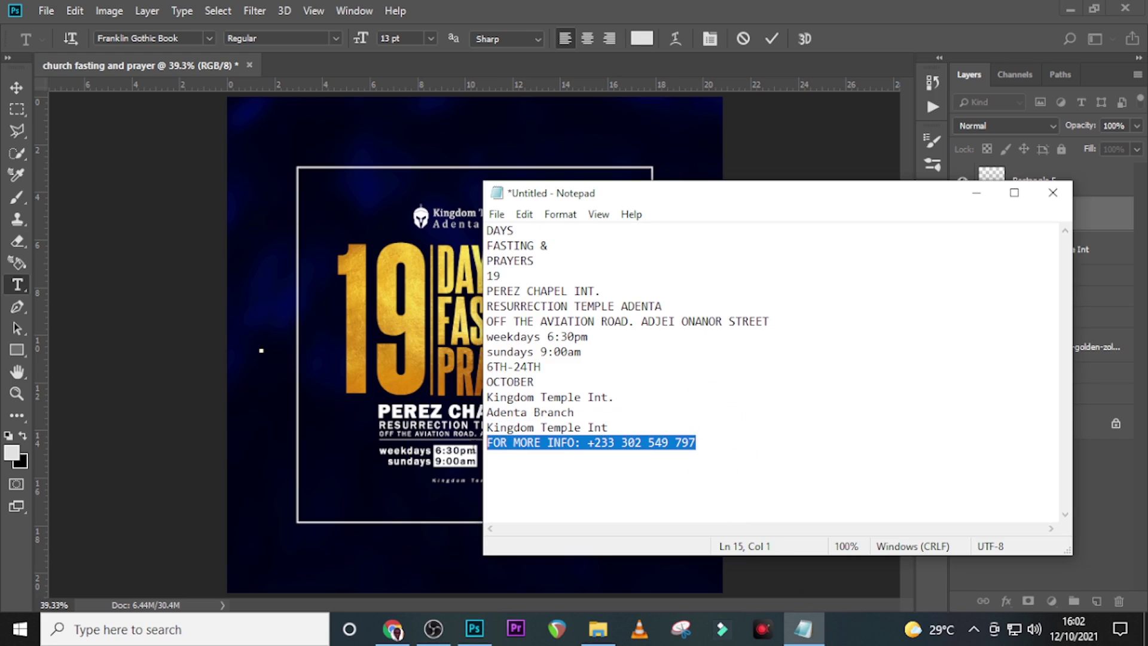
key("ctrl+c")
left_click(478, 8)
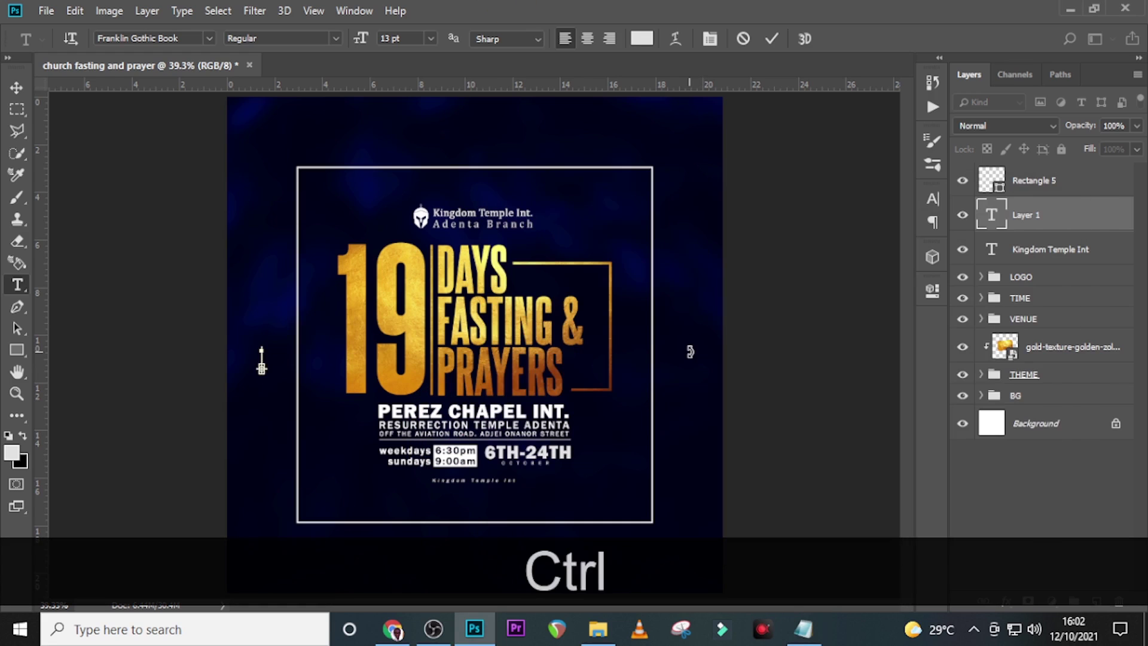
key("ctrl+v")
left_click_drag(1039, 216, 1024, 171)
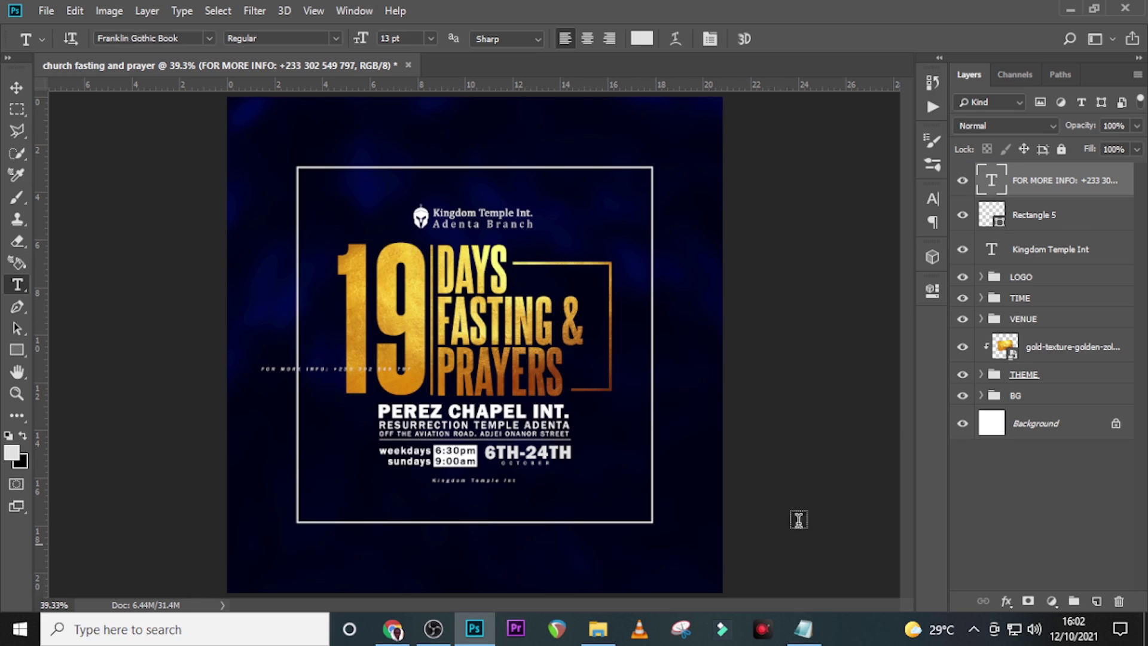
- Change the contact line's font to Trajan Pro
left_click(933, 200)
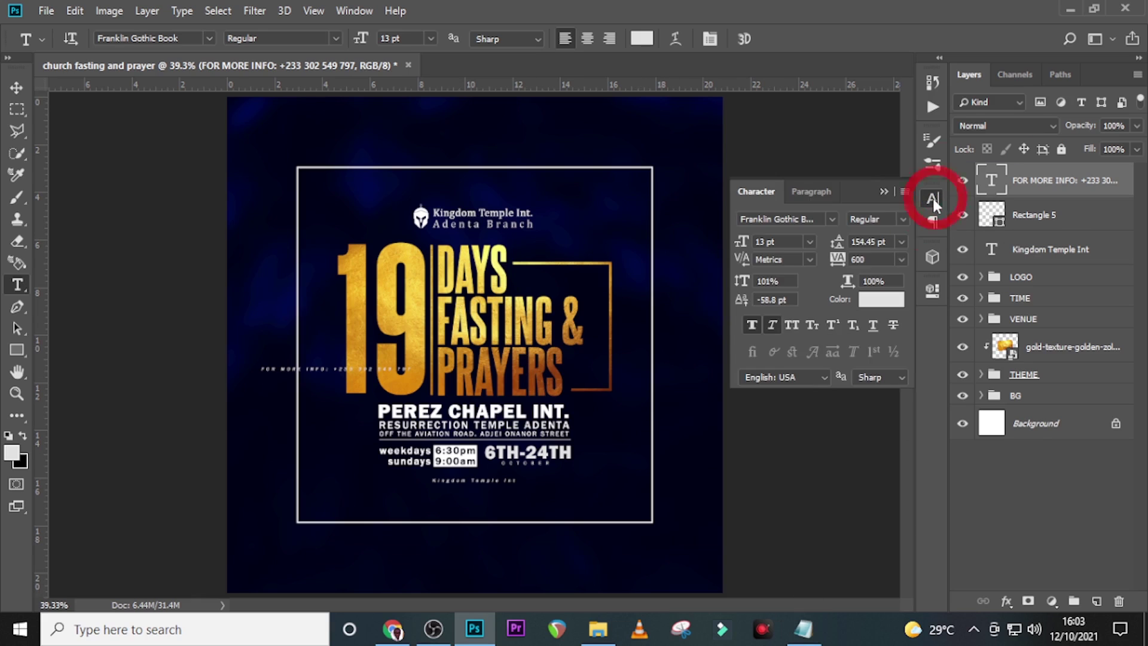
left_click(832, 219)
type("Impact")
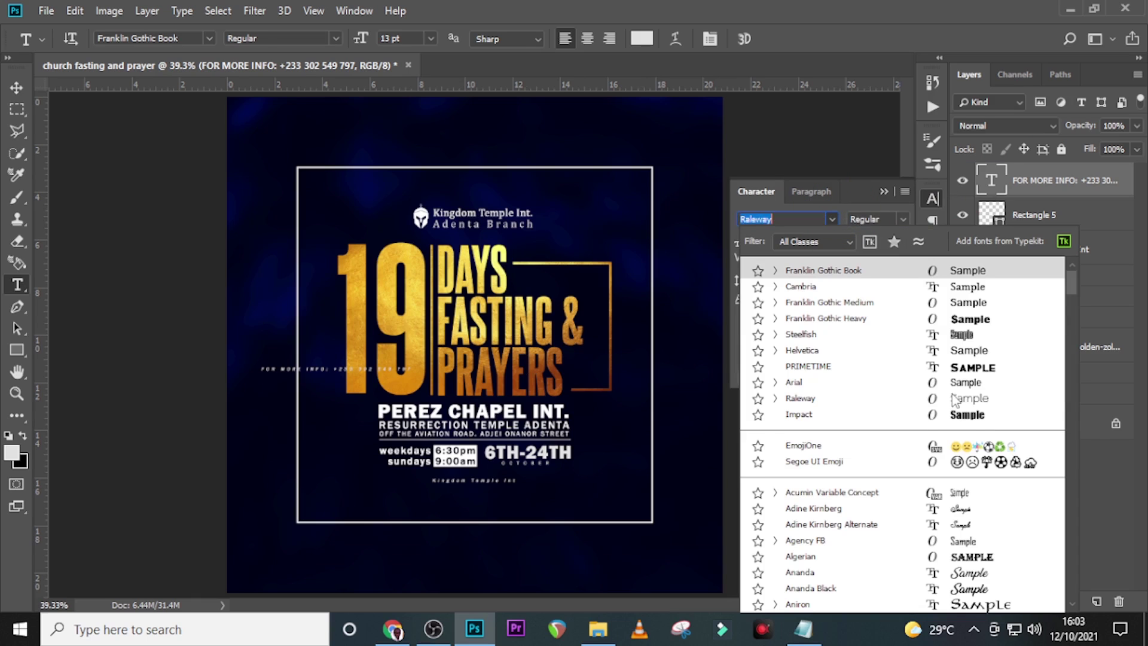
left_click_drag(1074, 291, 1016, 510)
left_click(804, 338)
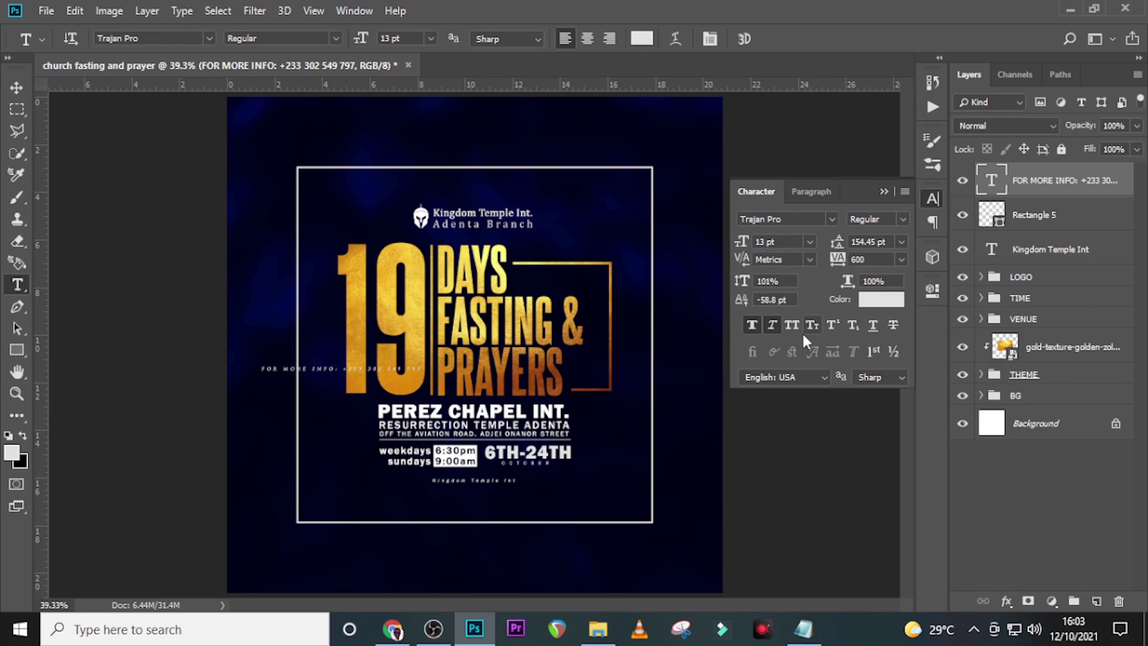
- Set the contact line's font size to 26 pt and its tracking to 740
left_click(777, 241)
type("26")
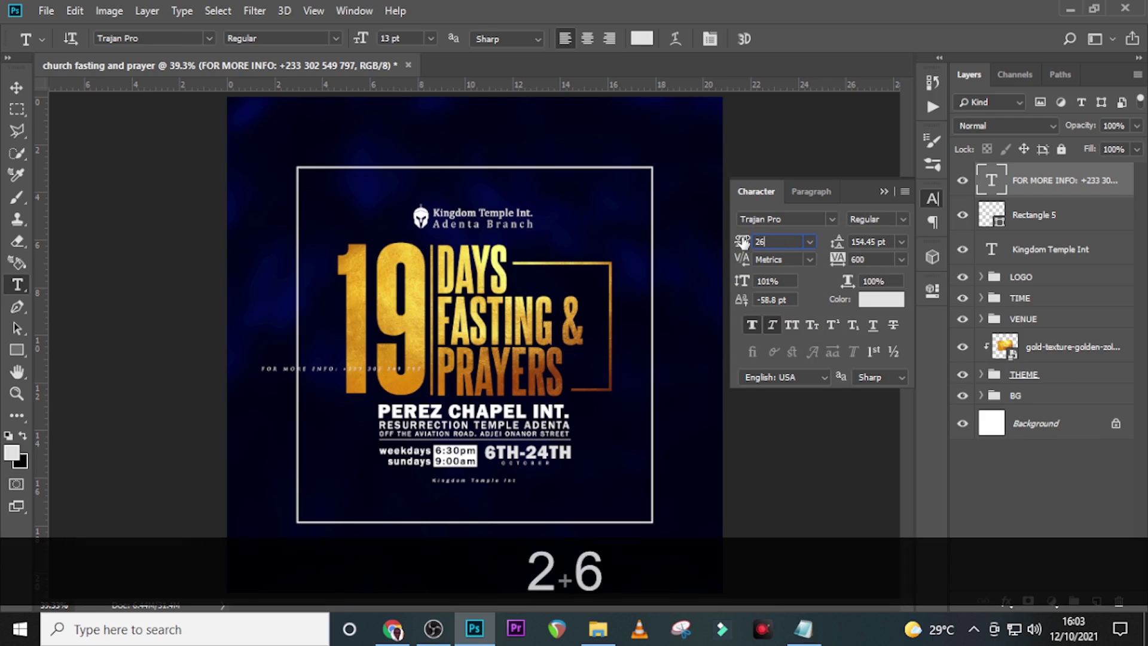
key("Return")
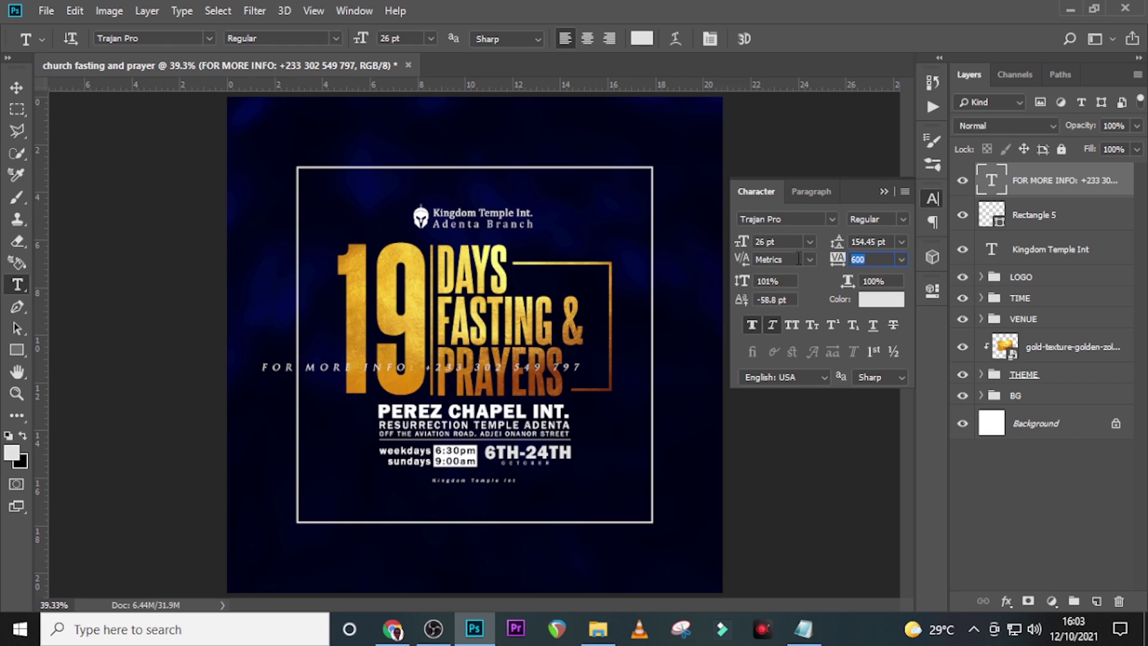
type("74")
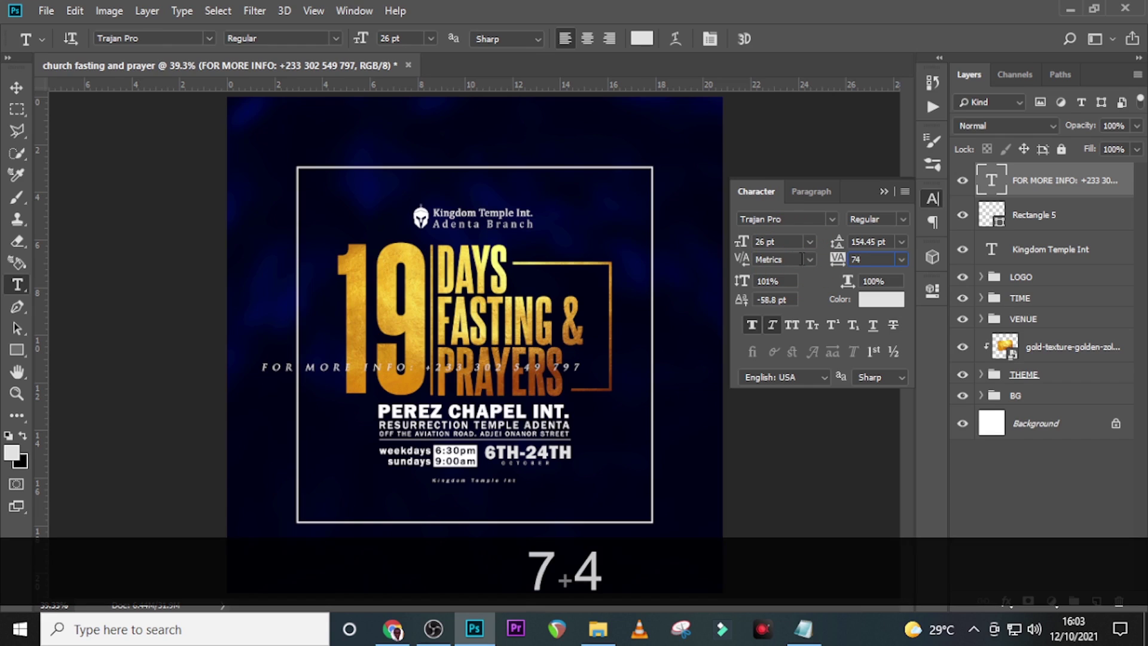
type("0")
key("Return")
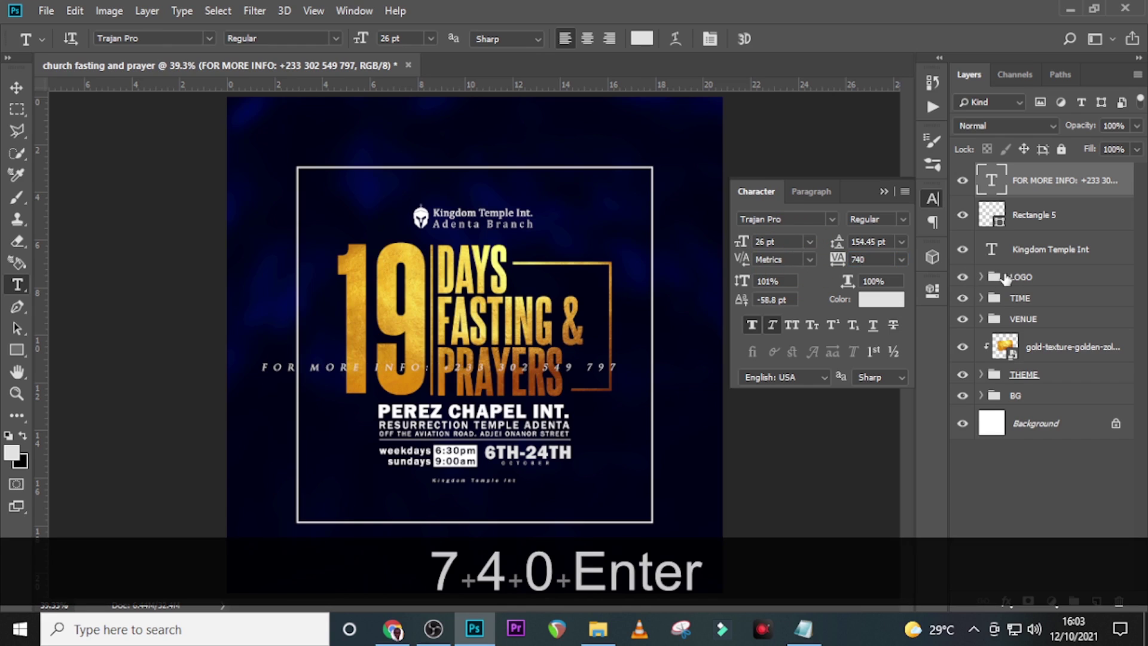
- Rotate the contact line 90° counter clockwise
key("ctrl+t")
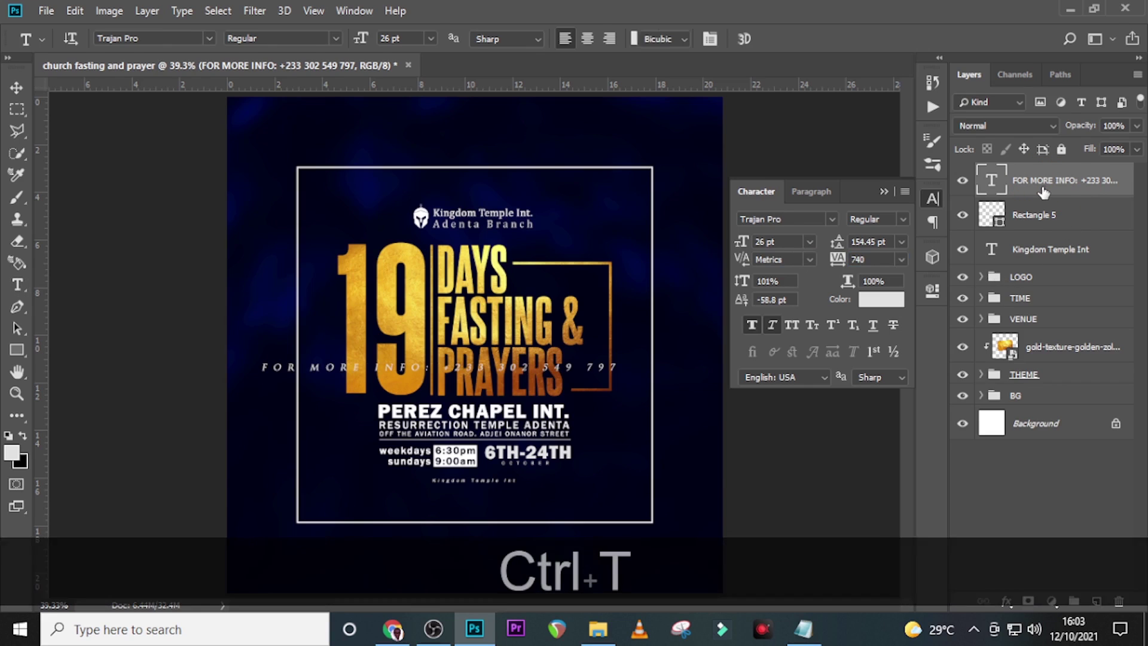
right_click(586, 242)
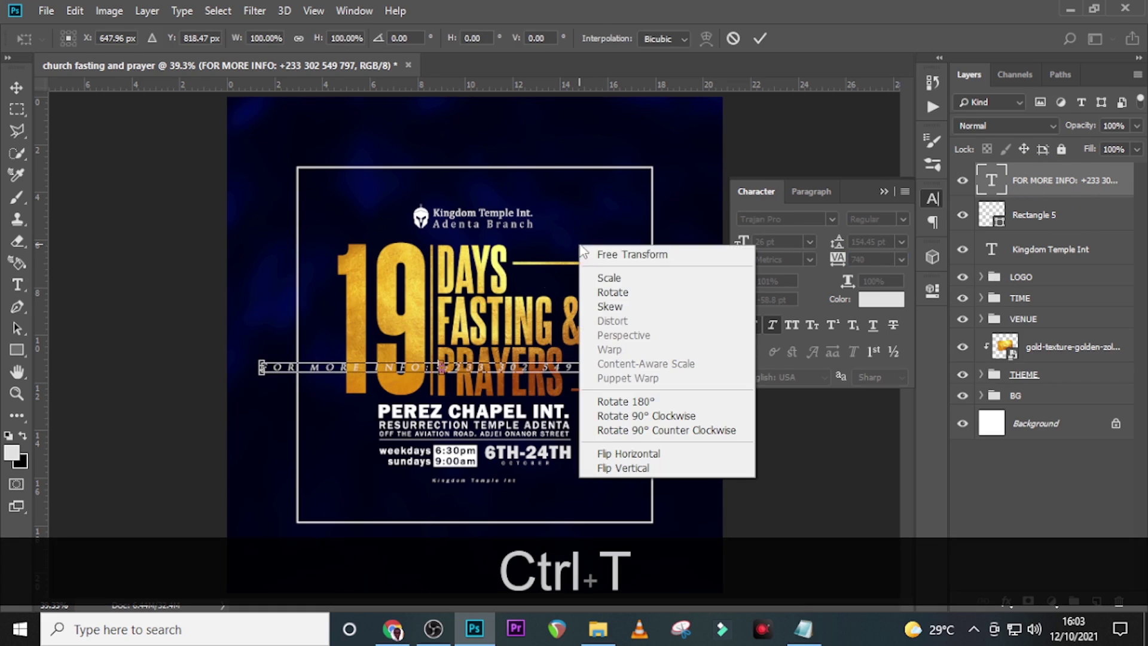
left_click(657, 431)
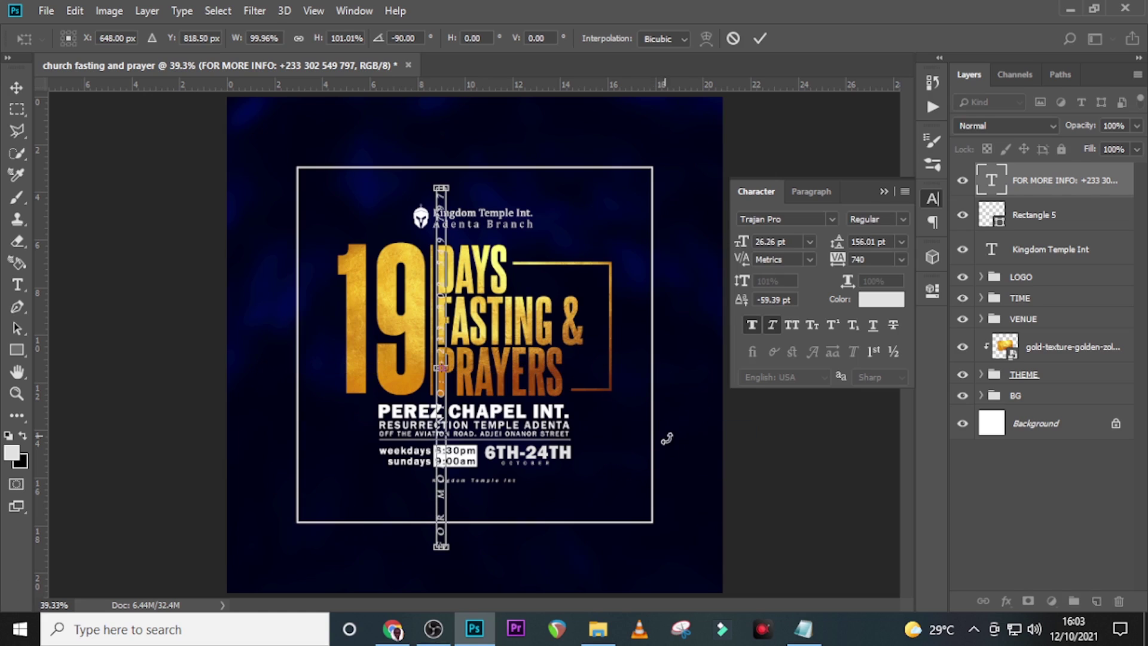
key("Return")
- Place the vertical contact line just outside the frame's left edge, spanning the frame's height
key("v")
left_click_drag(431, 359, 296, 338)
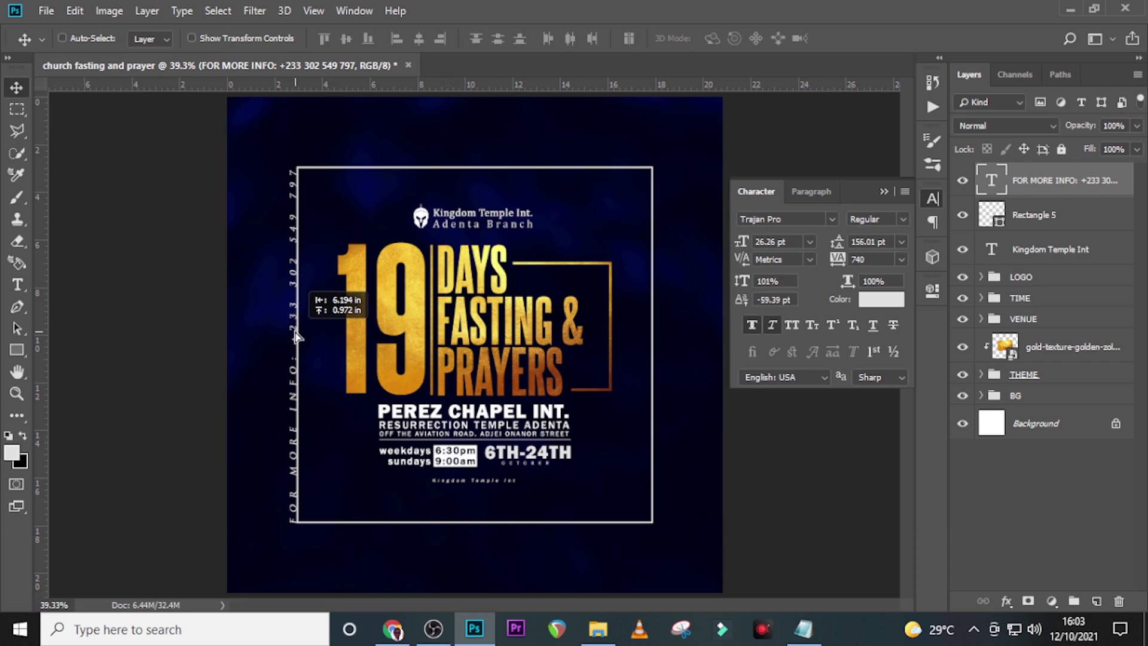
key("Left")
key("Left")
key("Left")
key("Left")
key("Left")
key("Left")
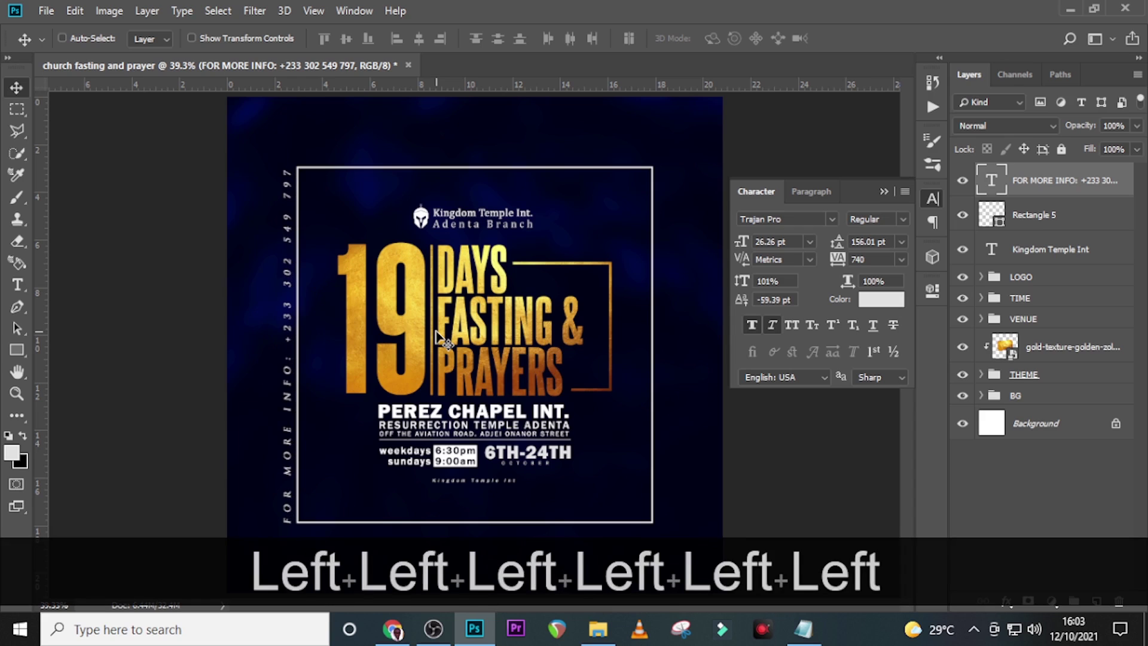
- Check the vertical contact line's centring against the horizontal guide, hide the guides and collapse the character settings
key("ctrl+h")
key("ctrl+t")
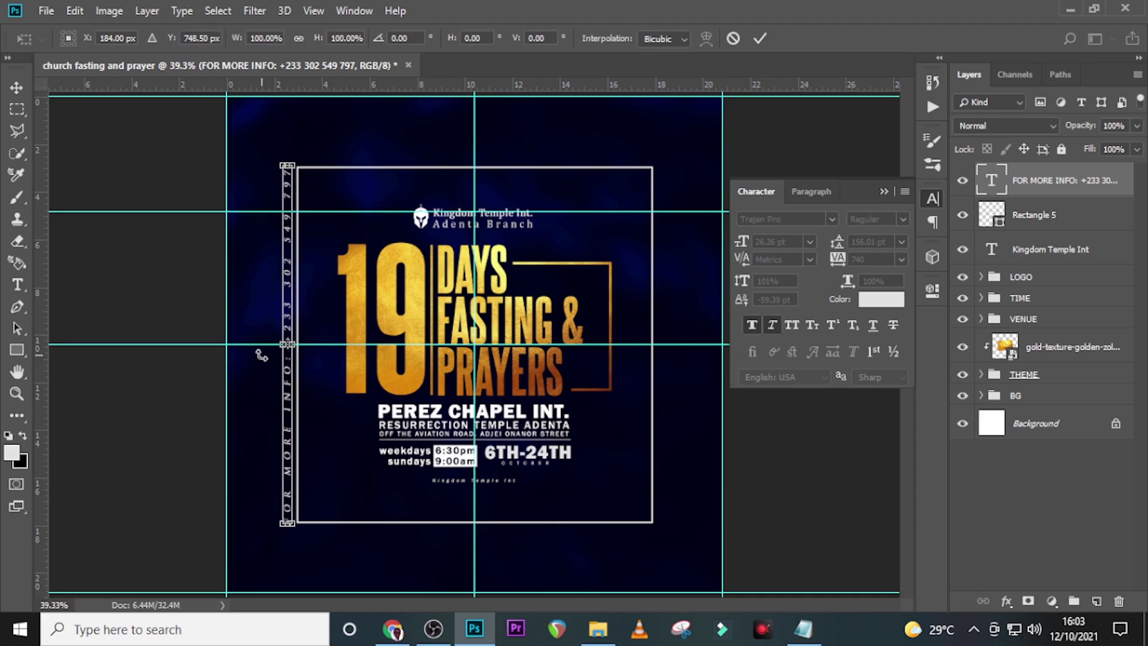
key("Return")
key("ctrl+h")
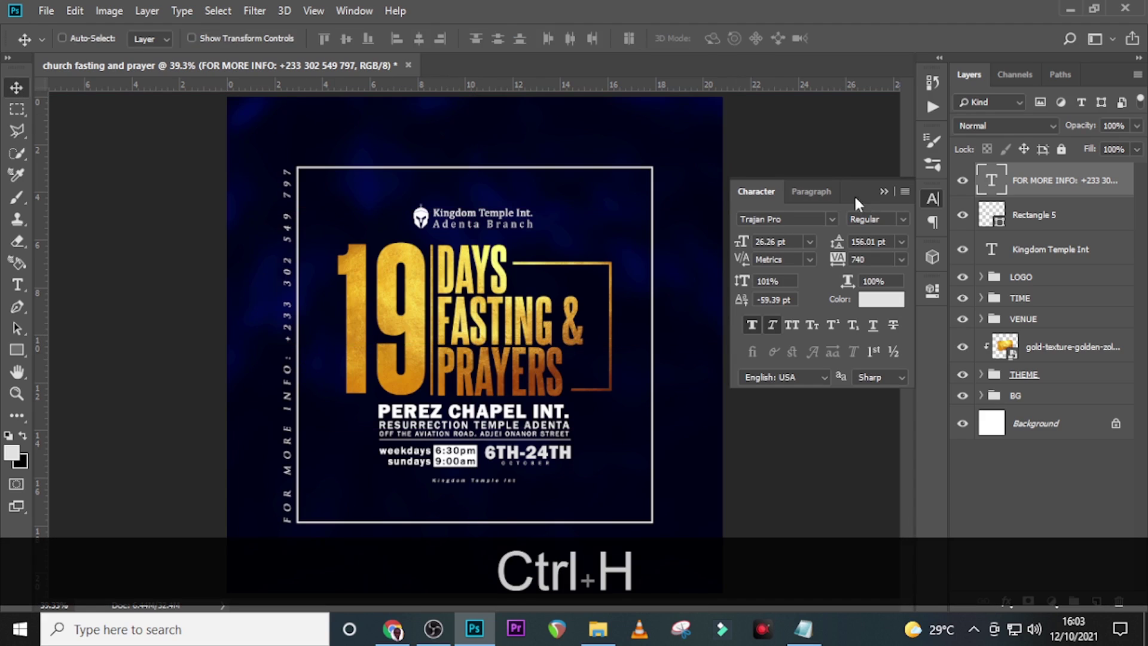
left_click(884, 191)
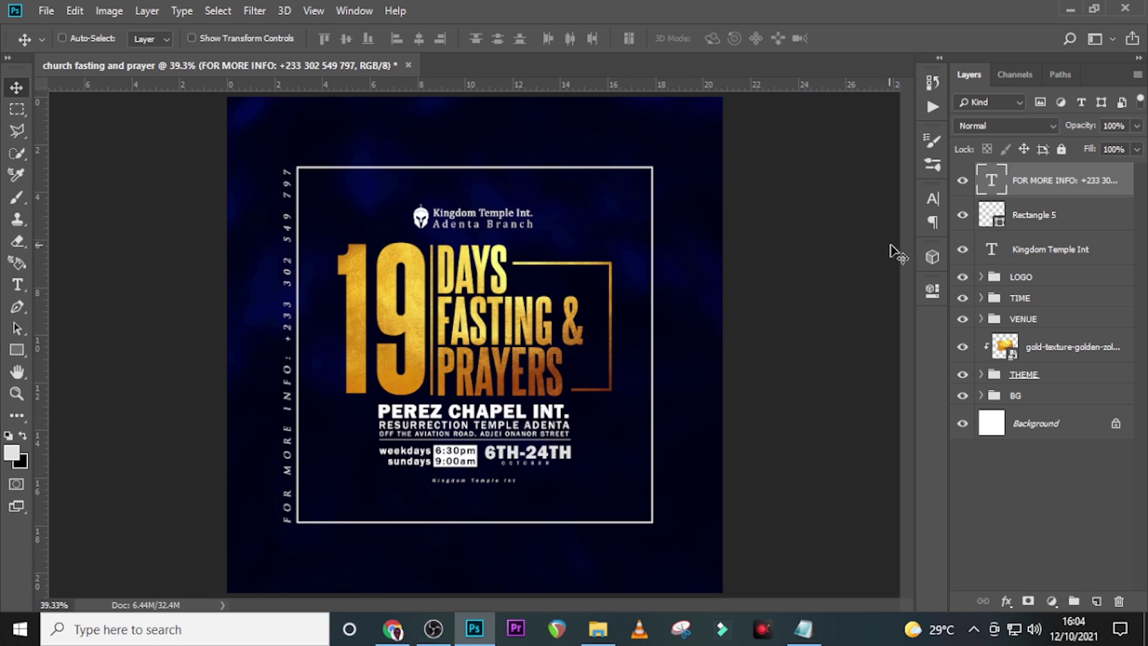